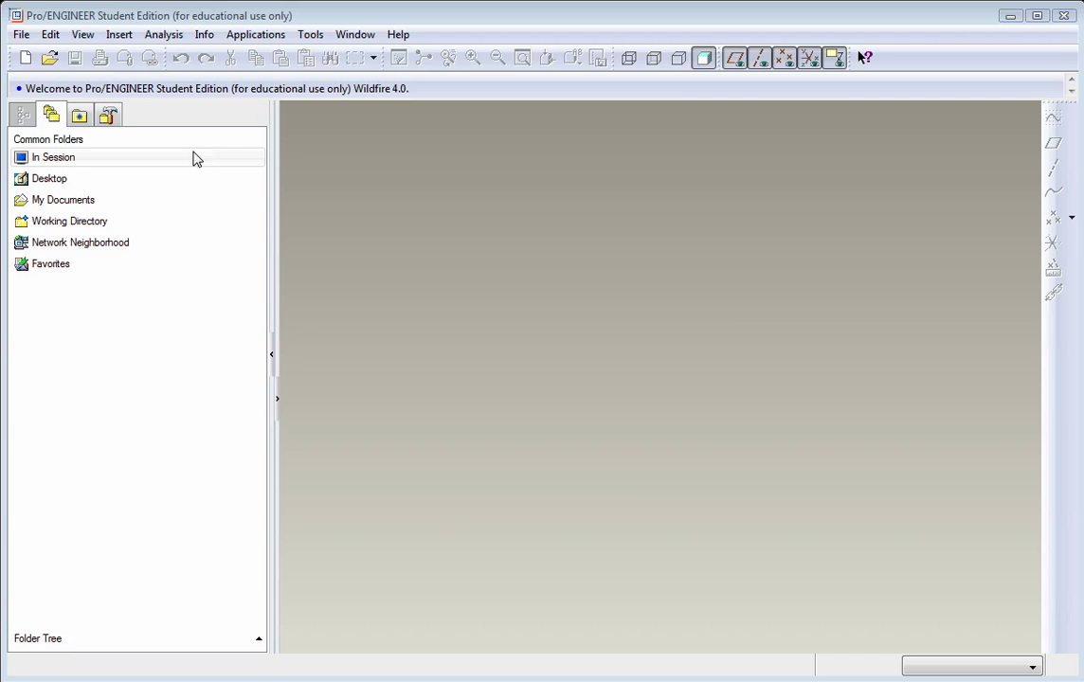
Create a new solid part named prt0006 using the inlbs_part_solid template instead of the default template
{"action": "left_click", "coordinate": [26, 58]}
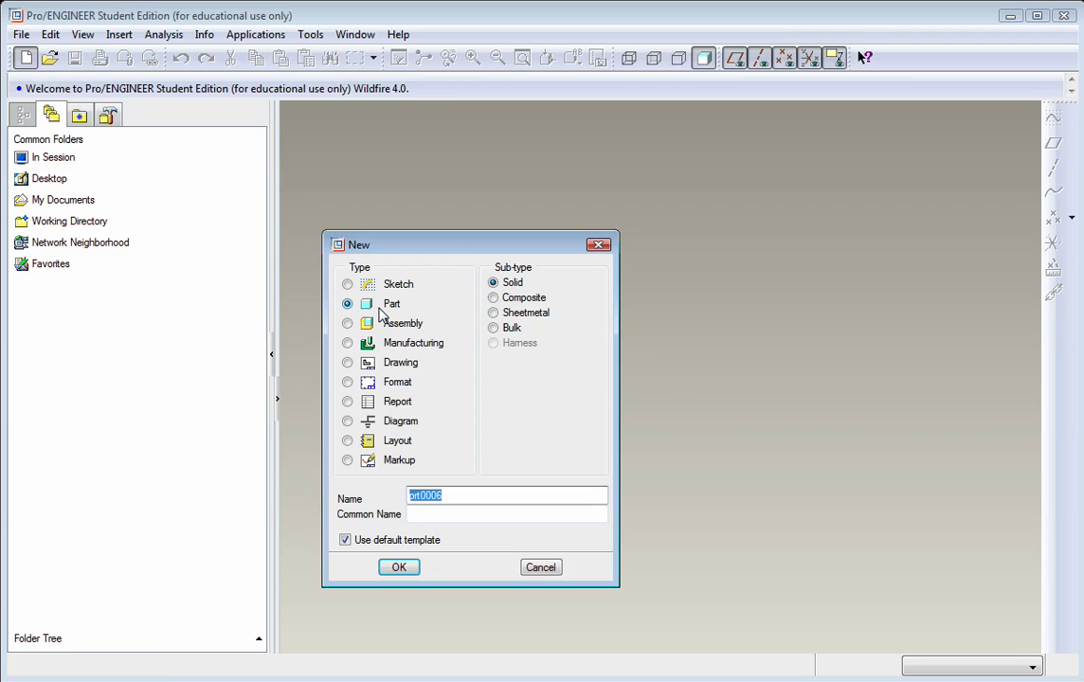
{"action": "left_click", "coordinate": [345, 541]}
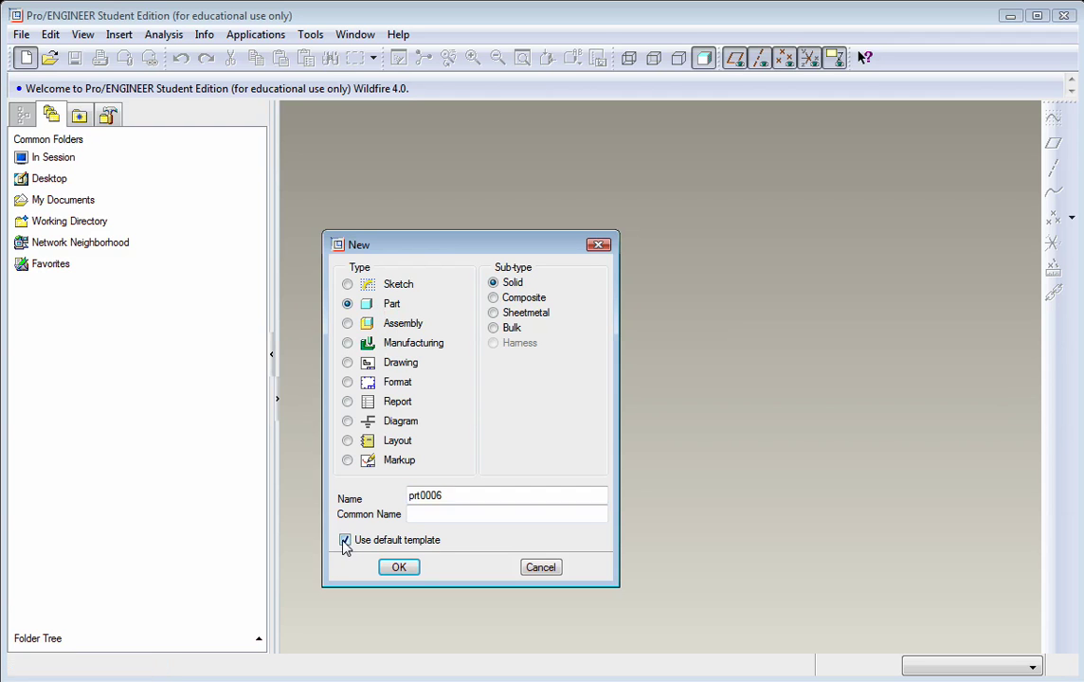
{"action": "left_click", "coordinate": [399, 568]}
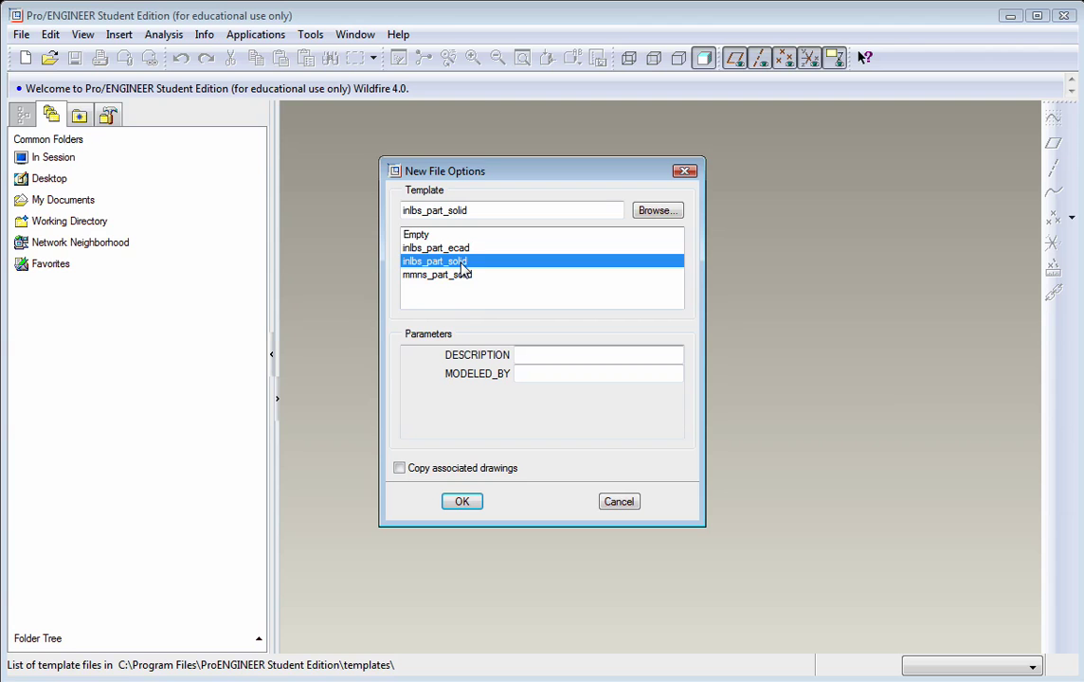
{"action": "left_click", "coordinate": [461, 502]}
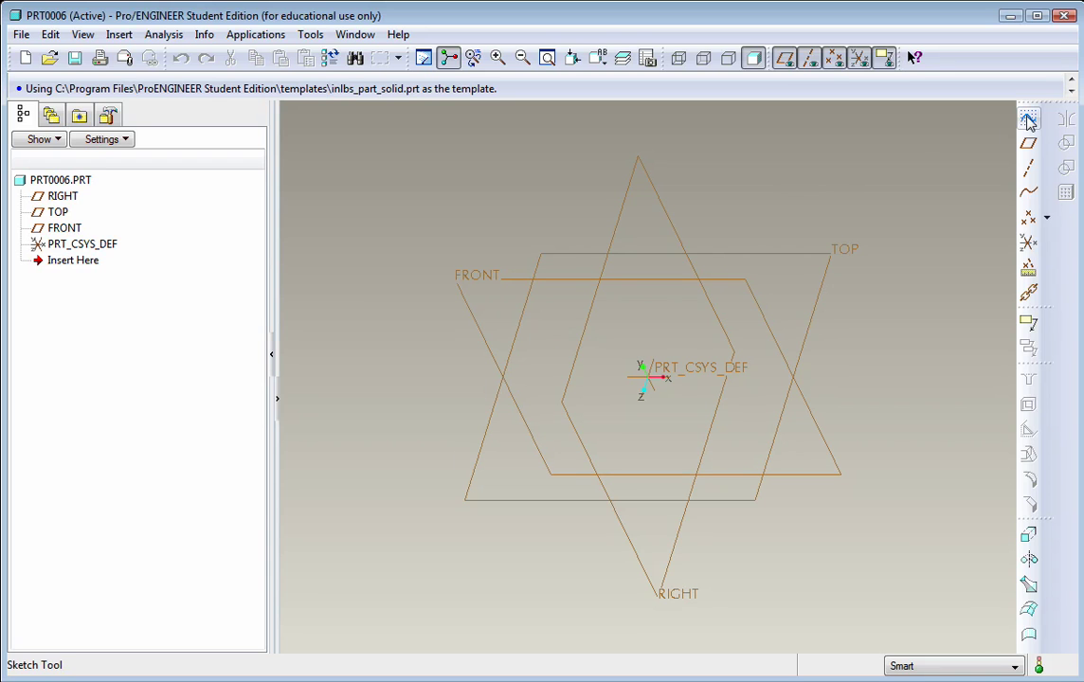
Start a sketch on the FRONT datum plane, with the RIGHT plane as the reference oriented to the right
{"action": "left_click", "coordinate": [493, 286]}
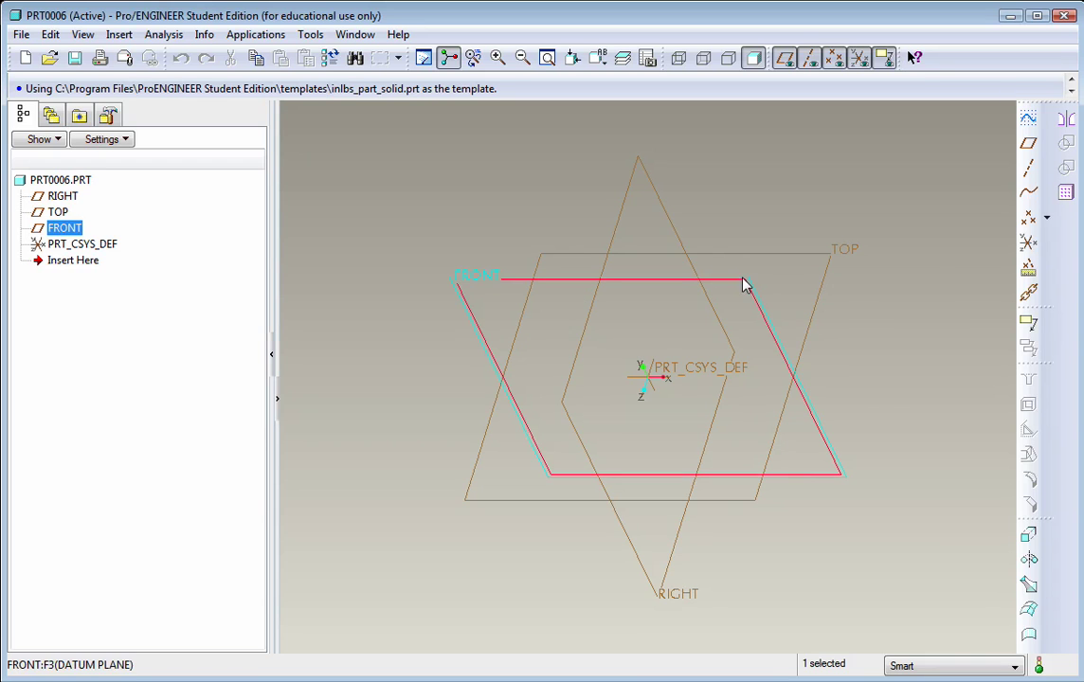
{"action": "left_click", "coordinate": [1029, 120]}
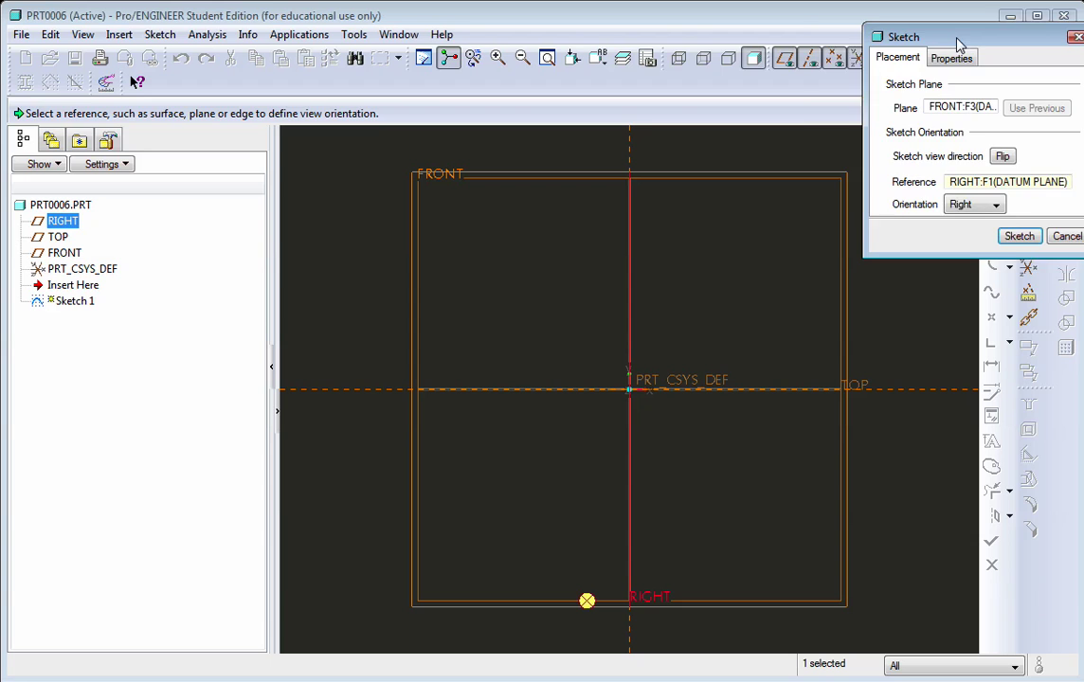
{"action": "left_click_drag", "start_coordinate": [958, 45], "coordinate": [930, 33]}
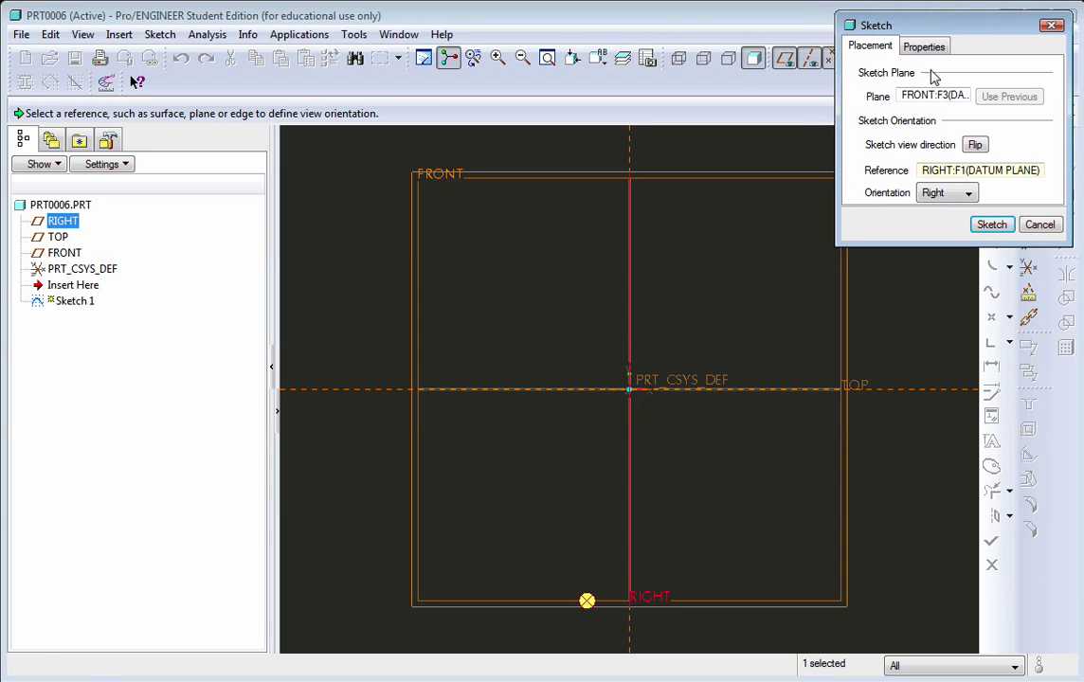
{"action": "left_click", "coordinate": [992, 226]}
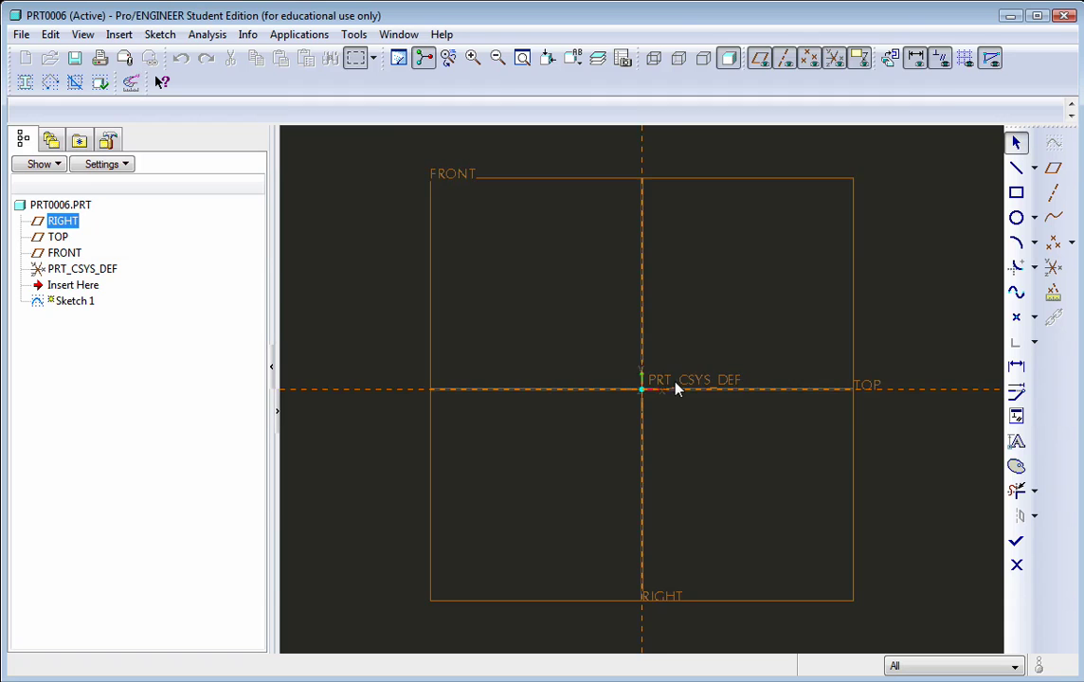
Sketch a circle about 9.4 in diameter at the origin and another about 11.7 in diameter centred about 7.8 above it on the vertical reference
{"action": "scroll", "coordinate": [676, 383], "scroll_direction": "down", "scroll_amount": 3}
{"action": "scroll", "coordinate": [643, 322], "scroll_direction": "up", "scroll_amount": 1}
{"action": "scroll", "coordinate": [656, 322], "scroll_direction": "down", "scroll_amount": 2}
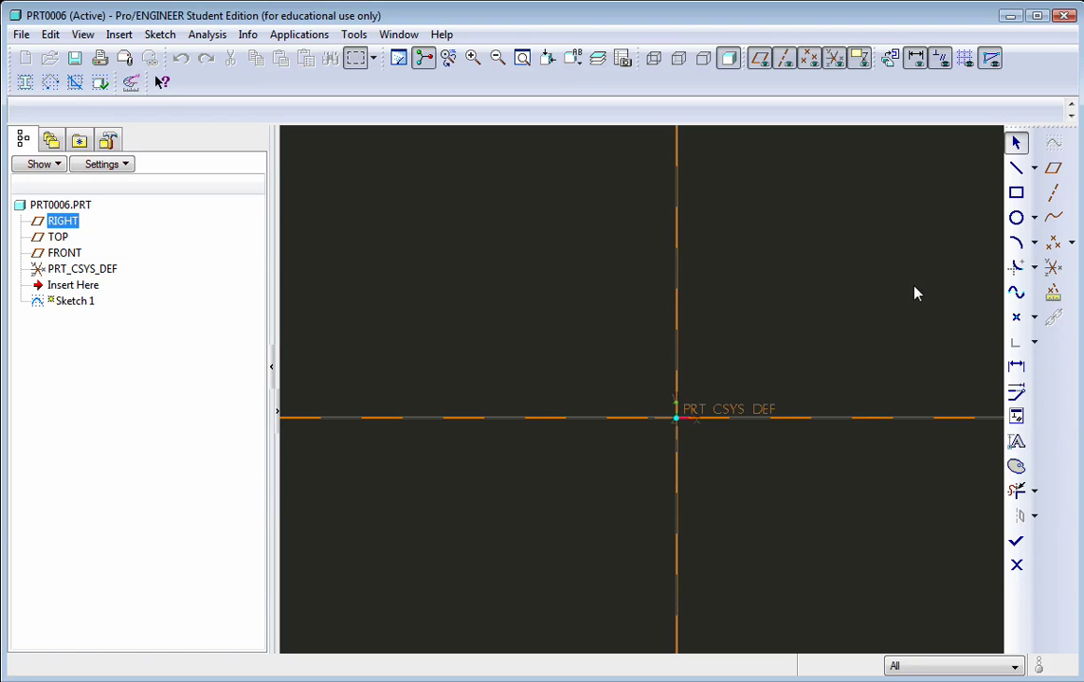
{"action": "left_click", "coordinate": [1016, 220]}
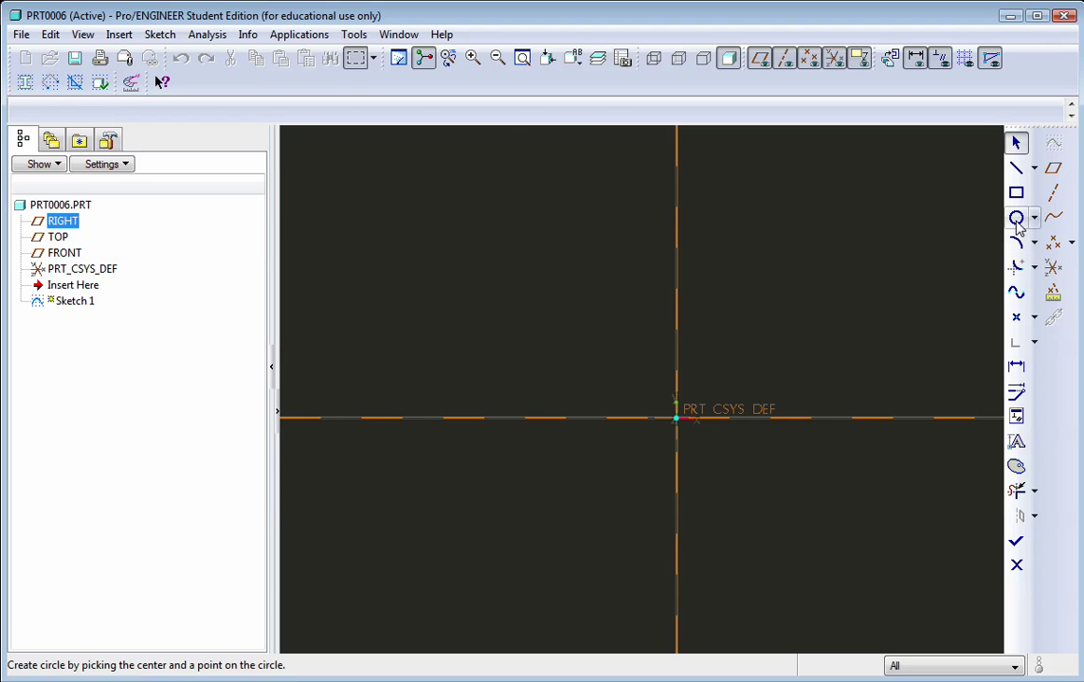
{"action": "left_click", "coordinate": [1017, 219]}
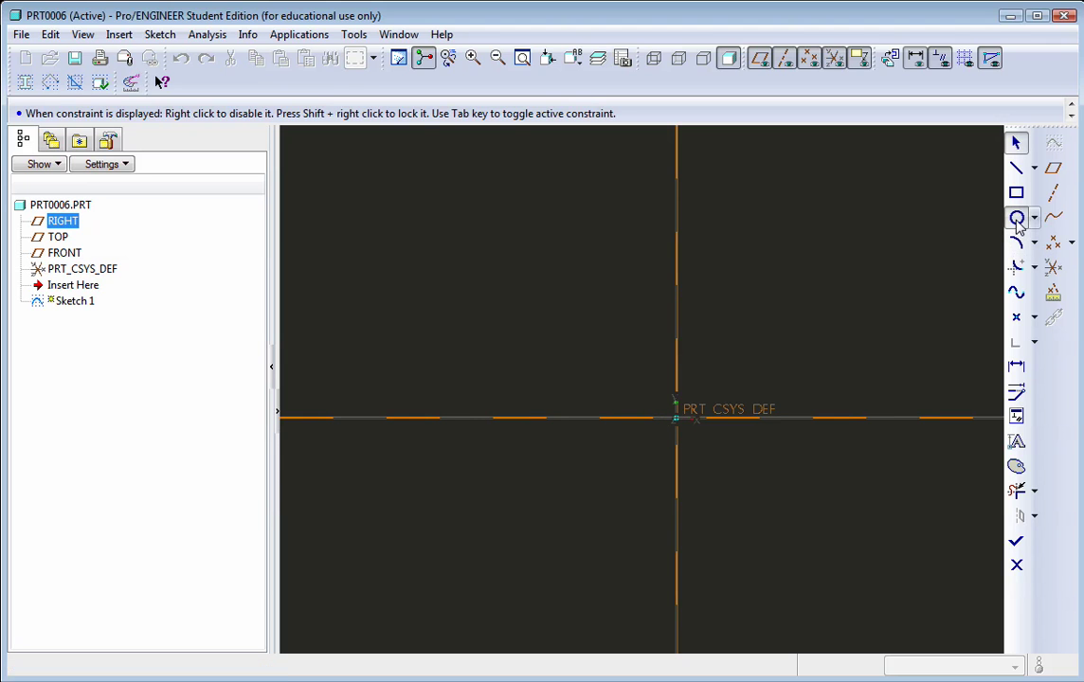
{"action": "left_click", "coordinate": [676, 418]}
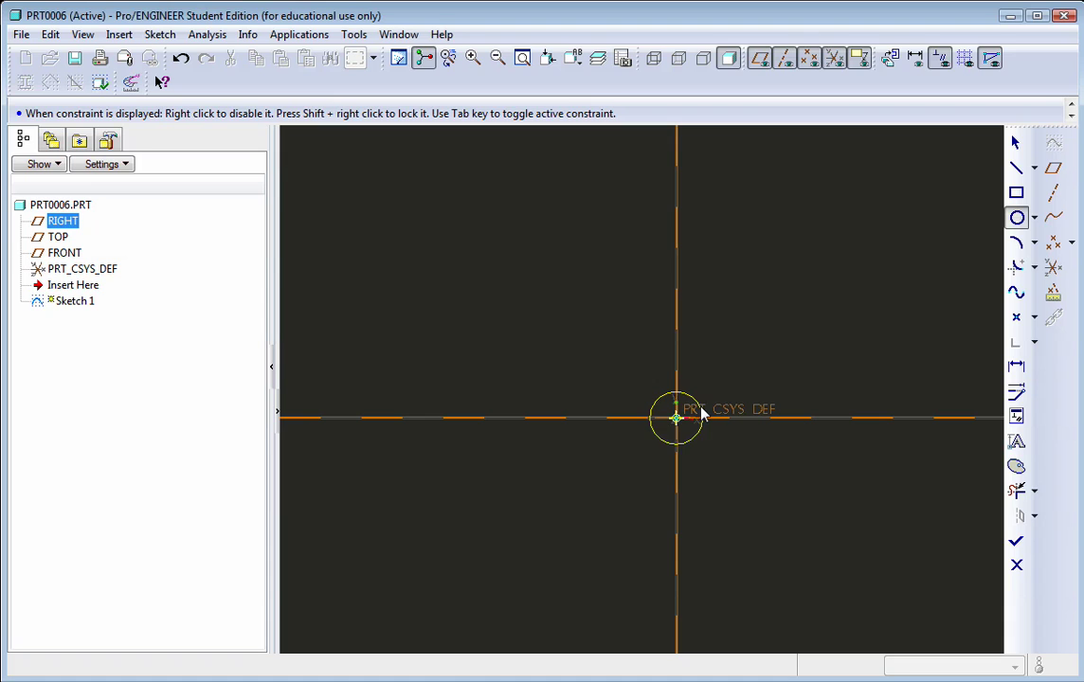
{"action": "left_click", "coordinate": [702, 411]}
{"action": "scroll", "coordinate": [684, 401], "scroll_direction": "up", "scroll_amount": 2}
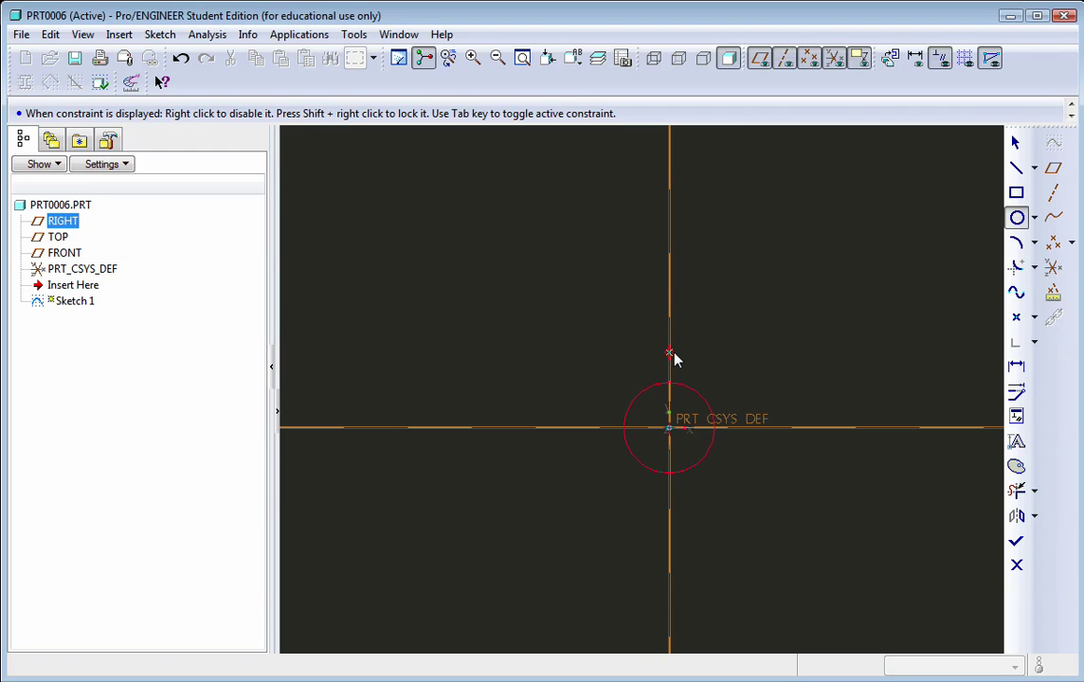
{"action": "left_click", "coordinate": [669, 352]}
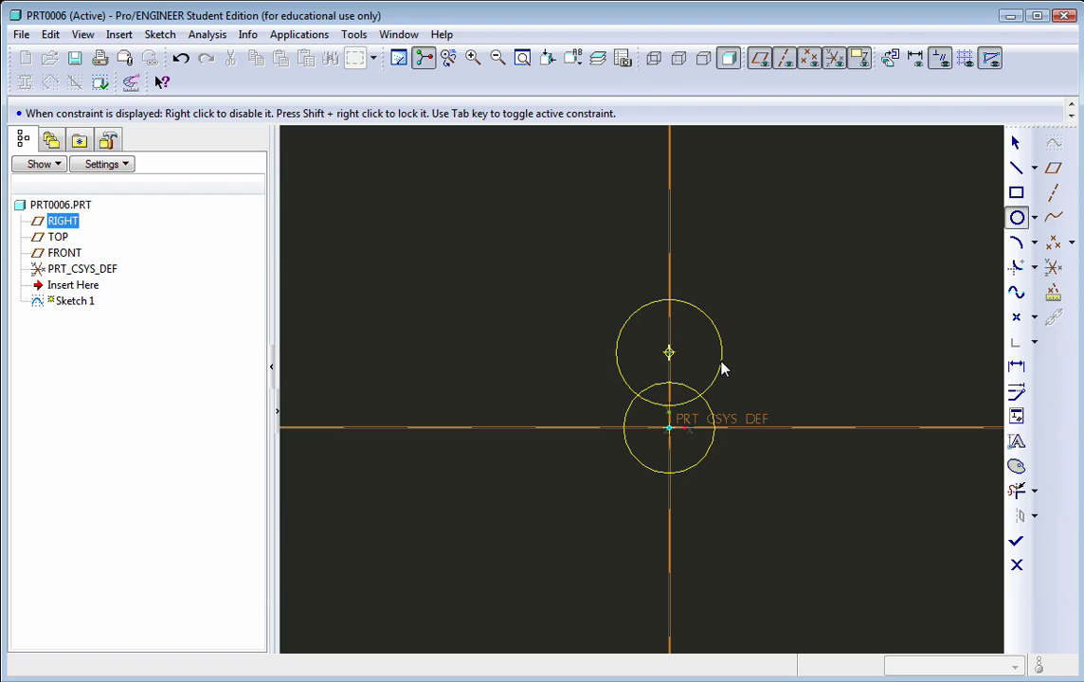
{"action": "left_click", "coordinate": [726, 368]}
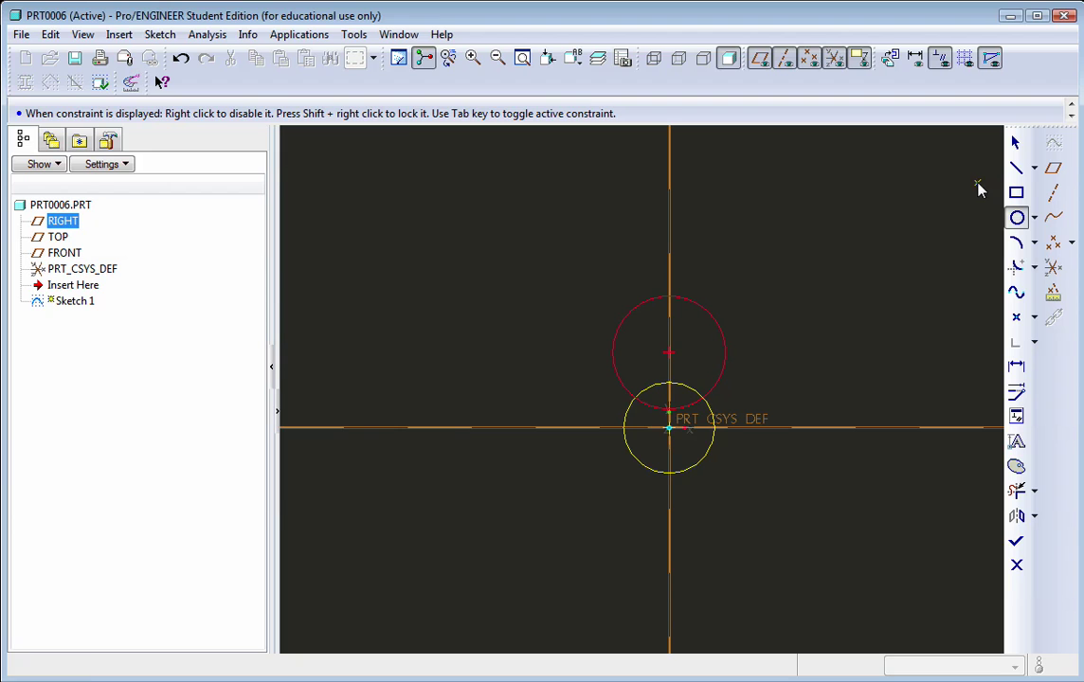
{"action": "left_click", "coordinate": [1015, 143]}
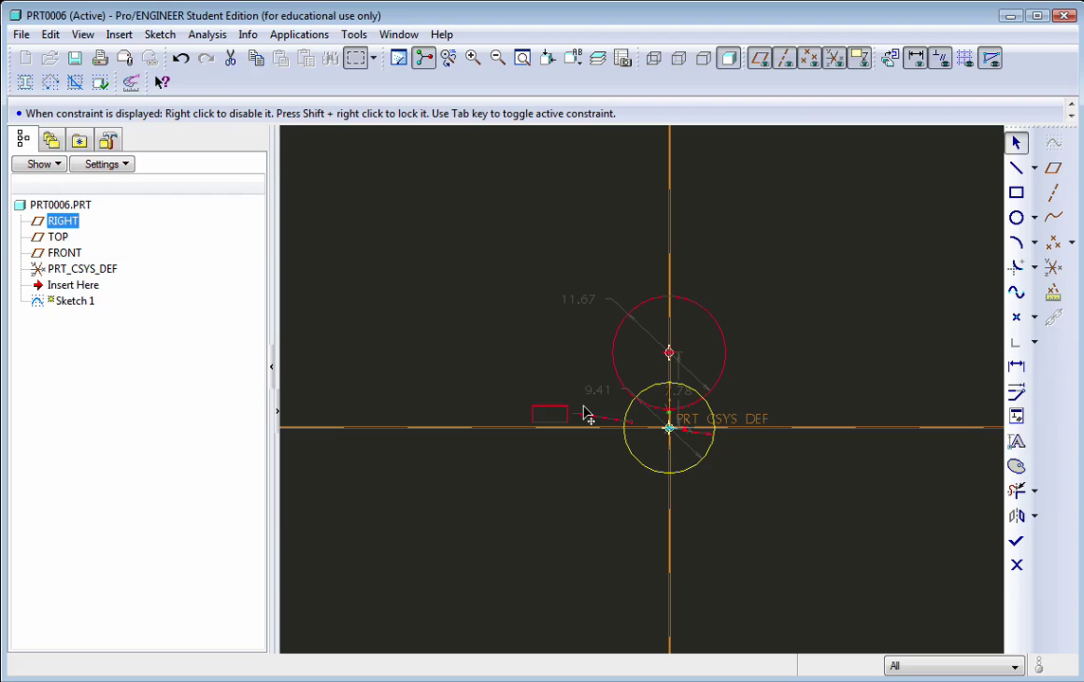
Reposition the diameter dimensions of the two circles clear of the geometry
{"action": "left_click_drag", "start_coordinate": [585, 415], "coordinate": [593, 490]}
{"action": "left_click_drag", "start_coordinate": [581, 306], "coordinate": [580, 294]}
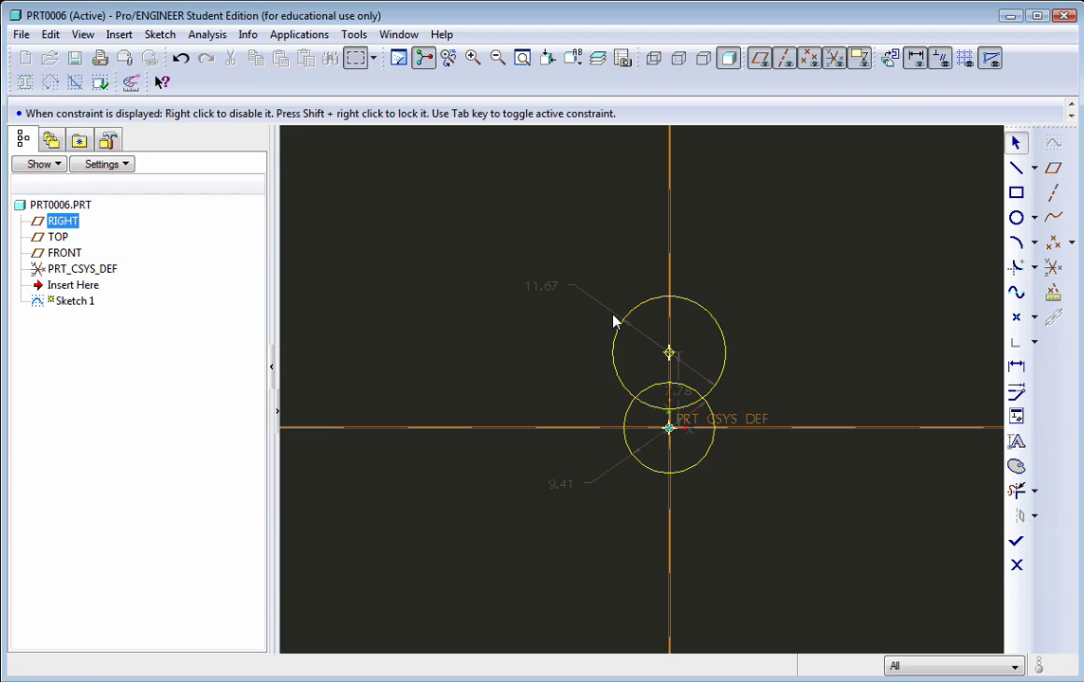
{"action": "scroll", "coordinate": [653, 382], "scroll_direction": "down", "scroll_amount": 3}
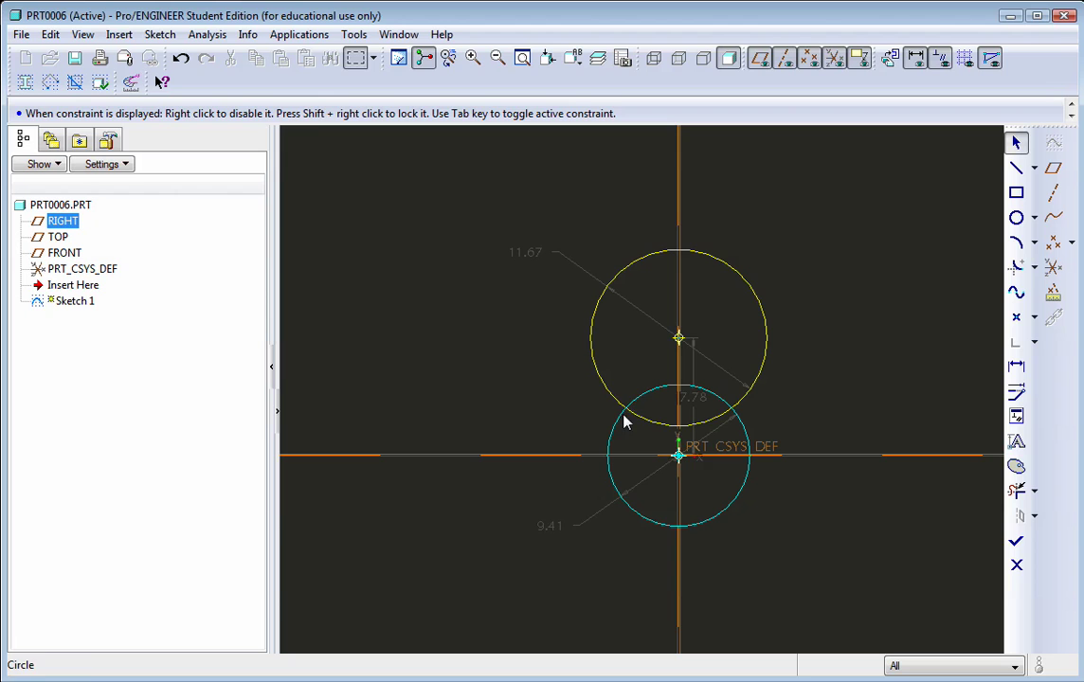
Set the lower circle's diameter to 1.2 and the upper circle's diameter to 1.5
{"action": "double_click", "coordinate": [557, 532]}
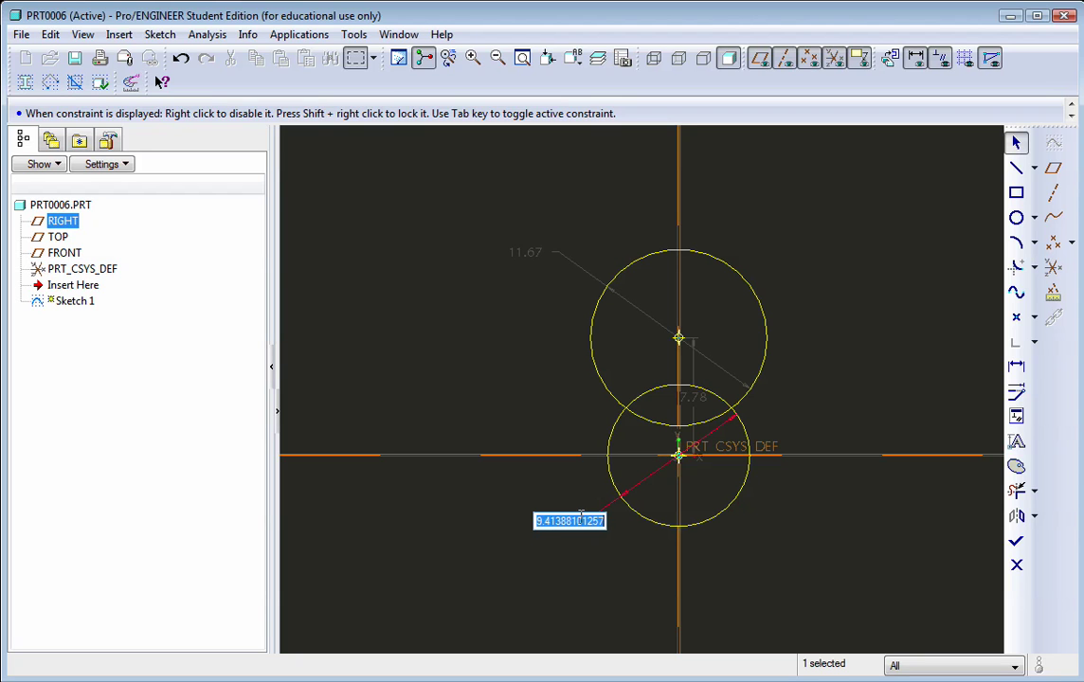
{"action": "type", "text": "1.2"}
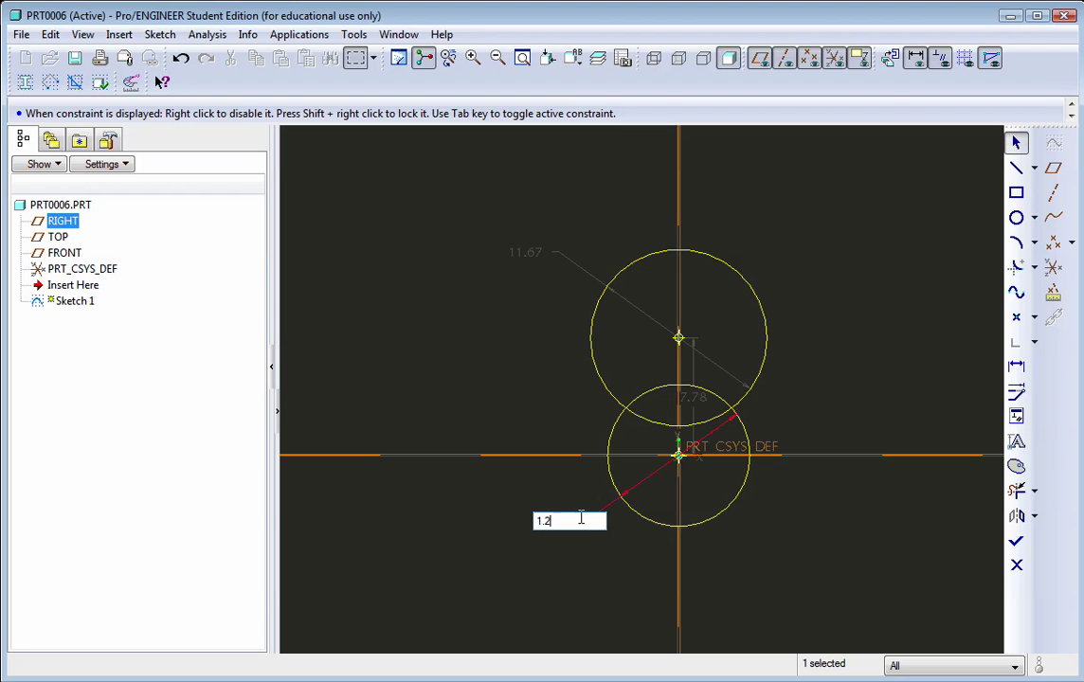
{"action": "key", "text": "Return"}
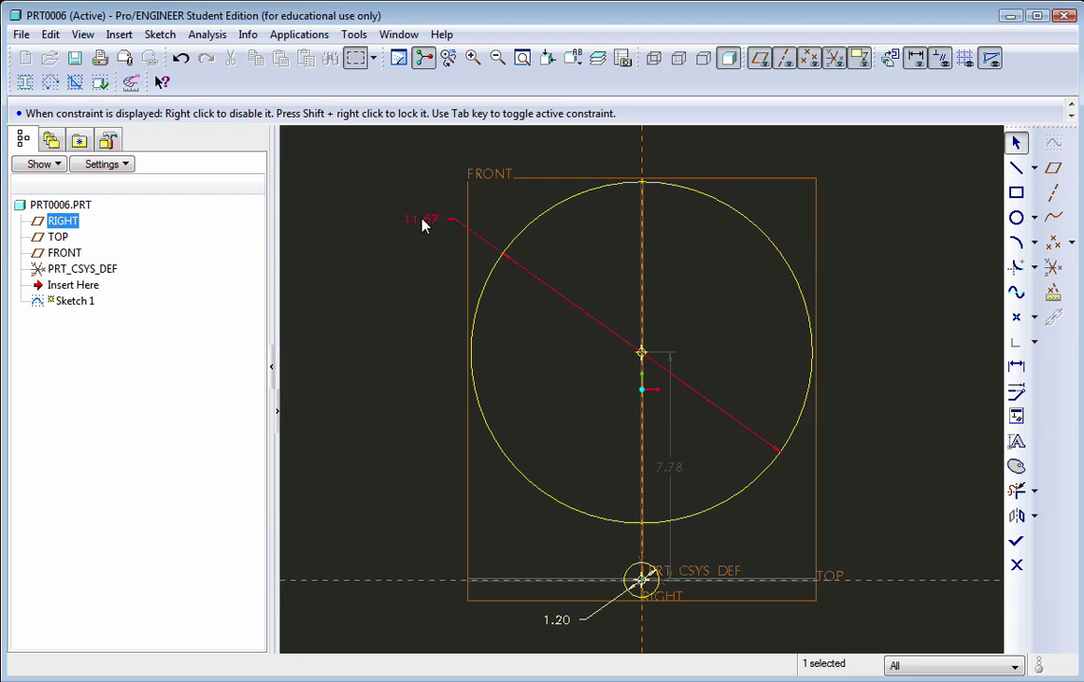
{"action": "double_click", "coordinate": [420, 219]}
{"action": "type", "text": "1.5"}
{"action": "key", "text": "Return"}
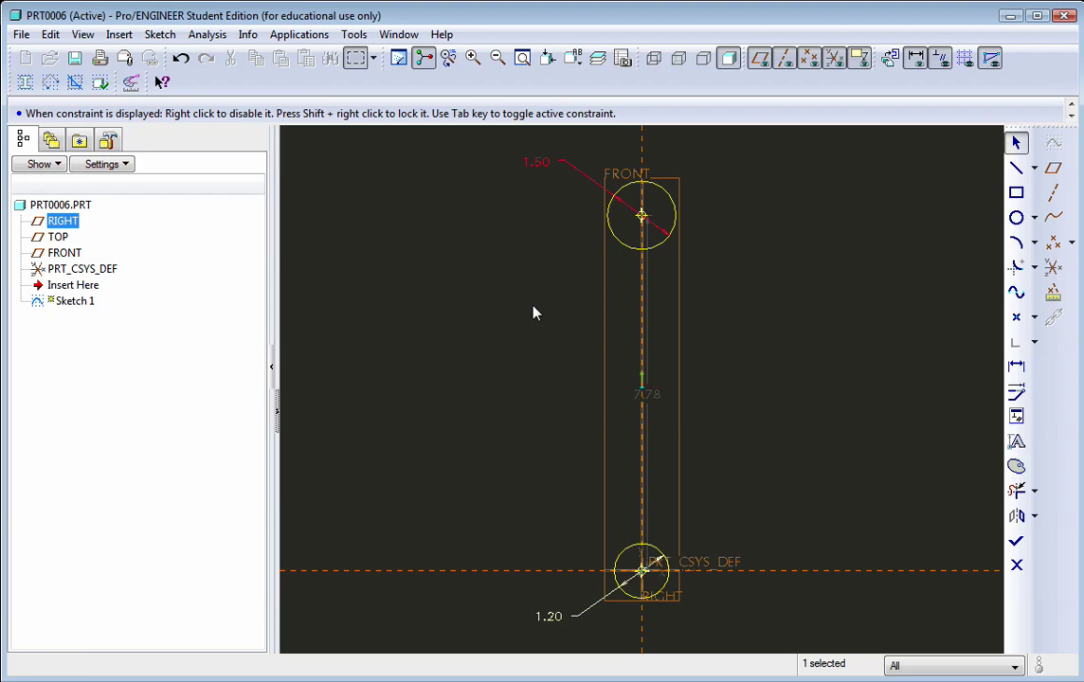
Set the vertical distance between the two circle centres to 0.75
{"action": "double_click", "coordinate": [656, 396]}
{"action": "type", "text": "1"}
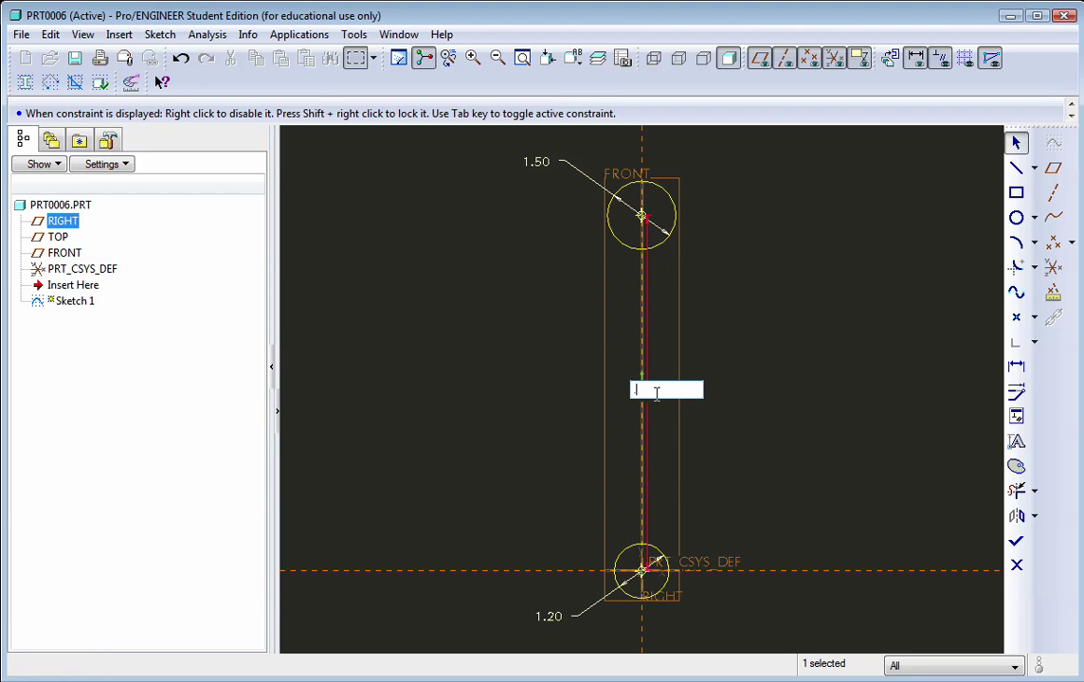
{"action": "type", "text": "75"}
{"action": "key", "text": "Return"}
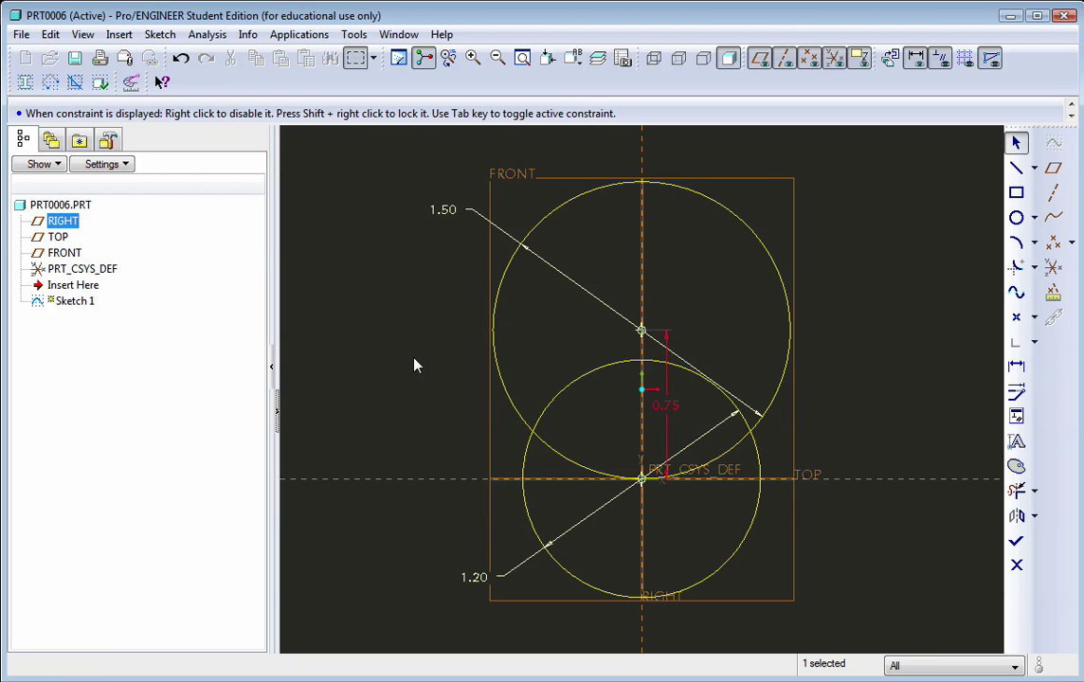
{"action": "left_click", "coordinate": [476, 182]}
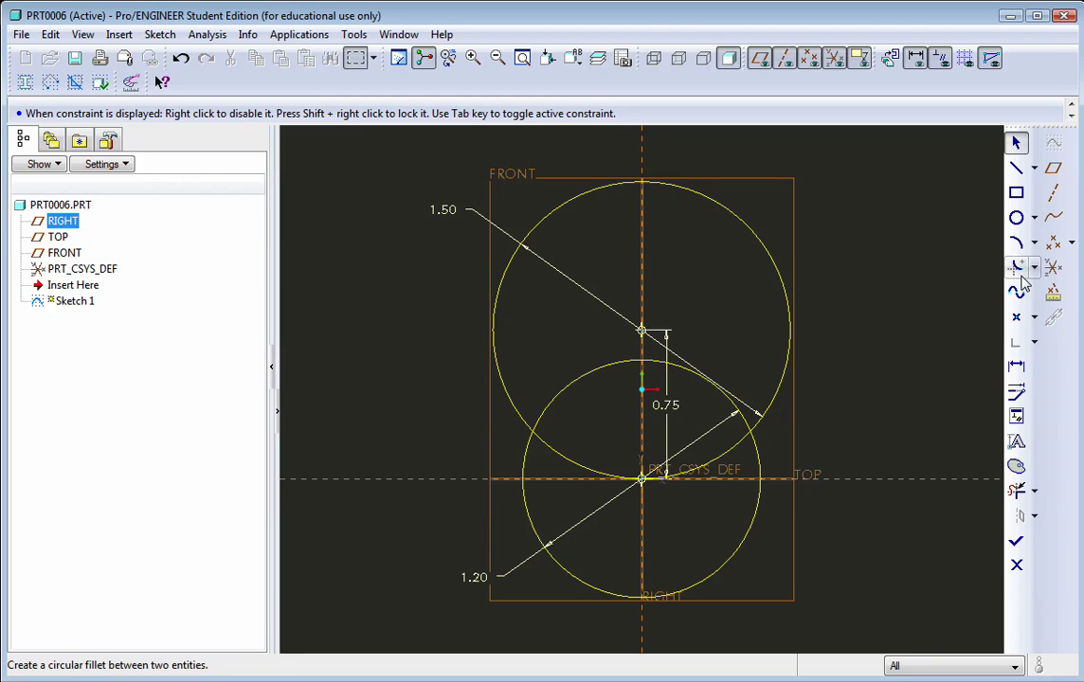
Join the upper and lower circles with a tangent line on each side
{"action": "left_click", "coordinate": [1033, 168]}
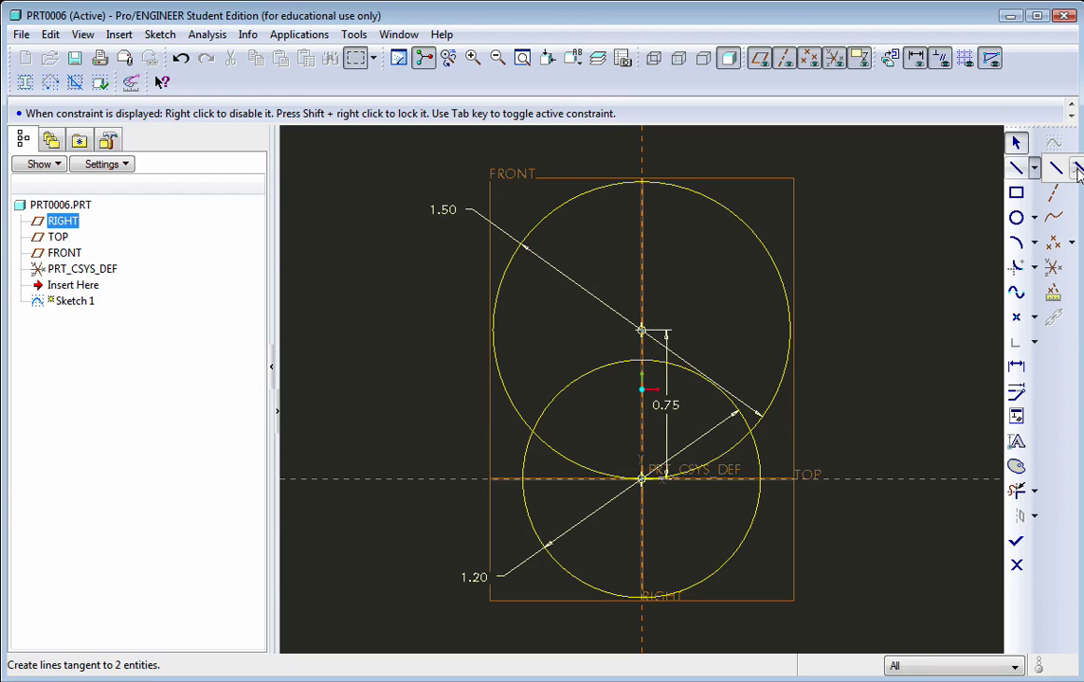
{"action": "left_click", "coordinate": [1077, 169]}
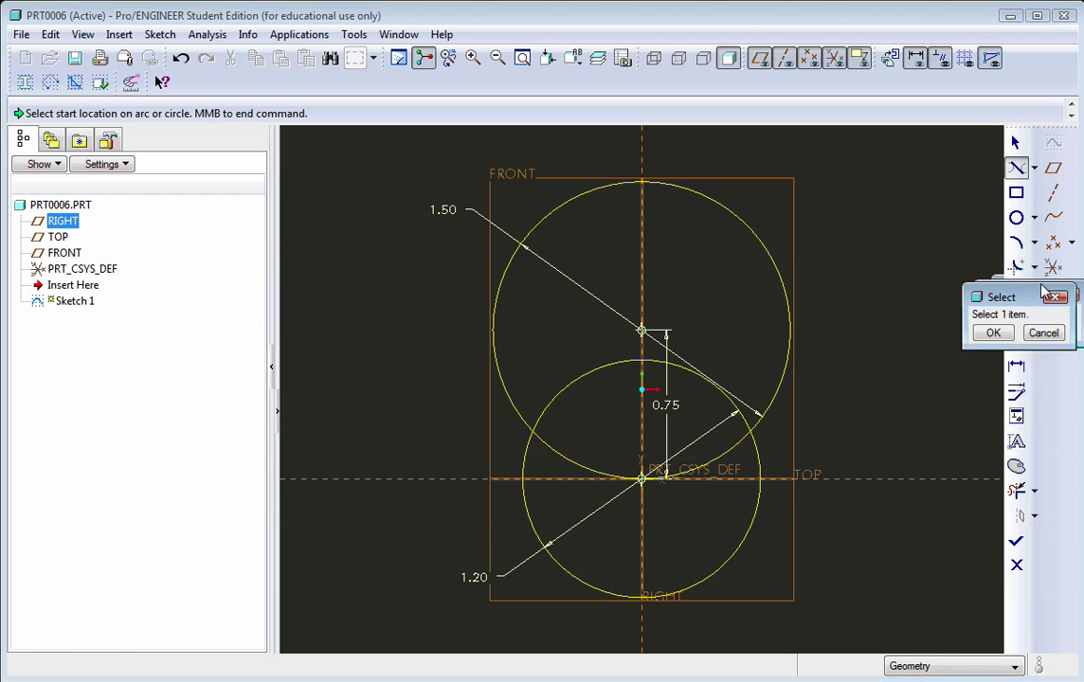
{"action": "left_click_drag", "start_coordinate": [1012, 290], "coordinate": [1014, 350]}
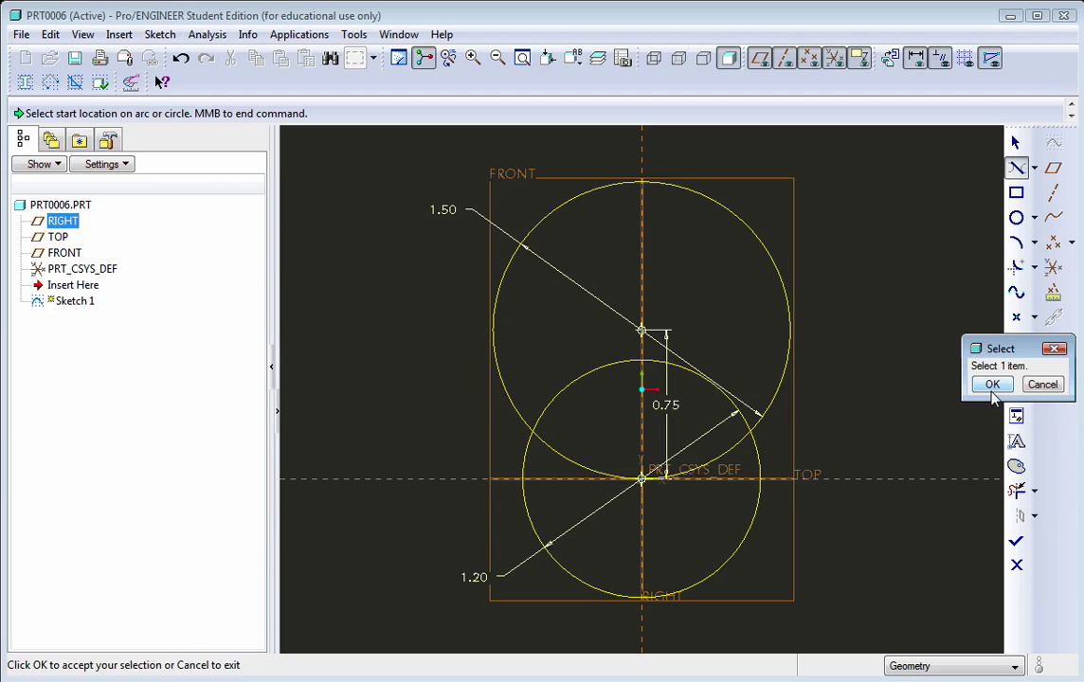
{"action": "left_click", "coordinate": [791, 311]}
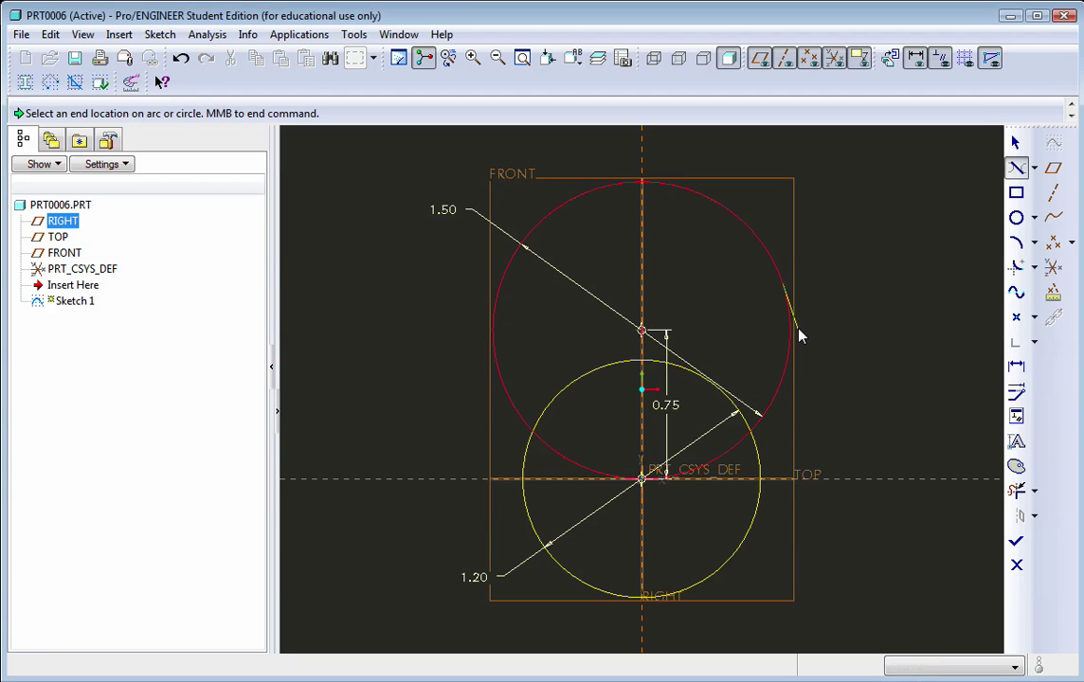
{"action": "left_click", "coordinate": [759, 511]}
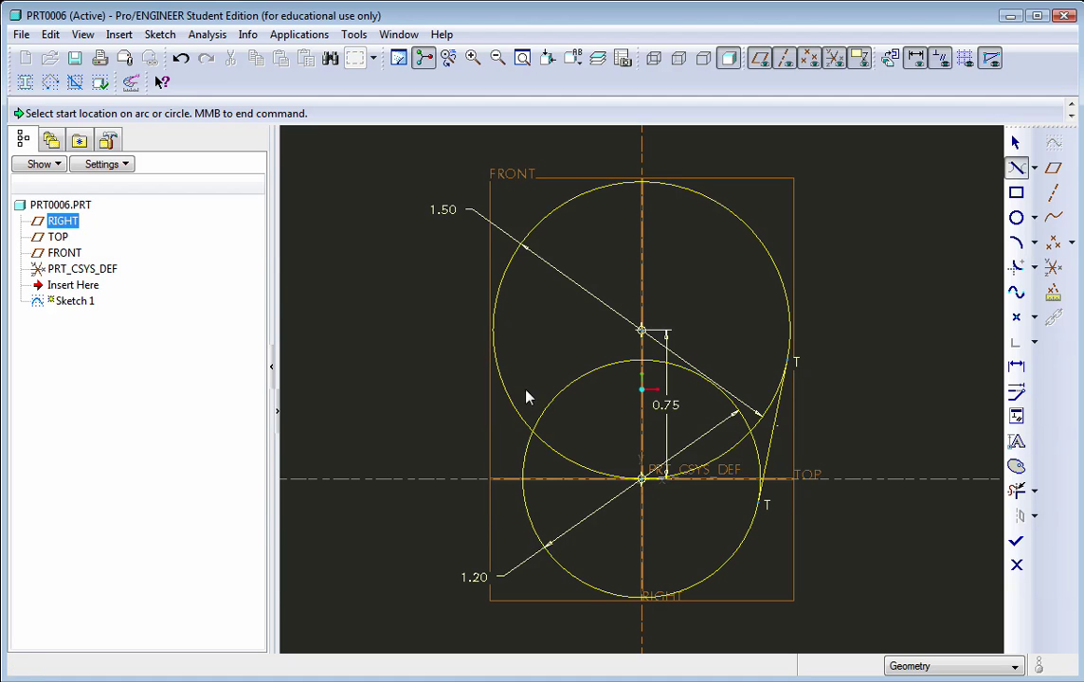
{"action": "left_click", "coordinate": [495, 311]}
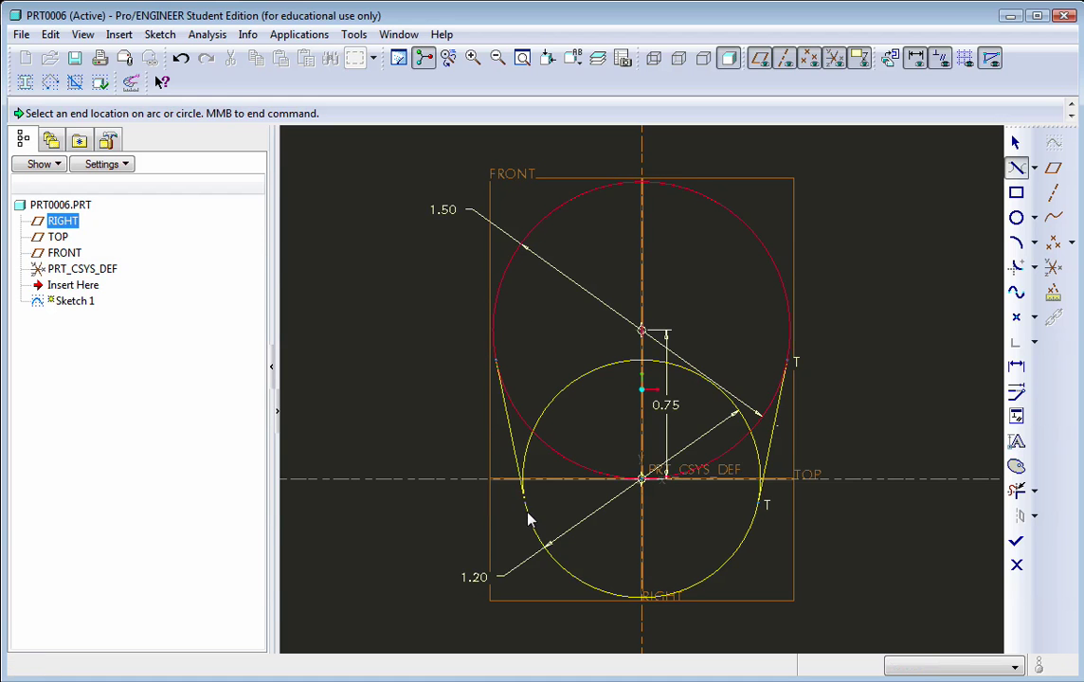
{"action": "left_click", "coordinate": [528, 519]}
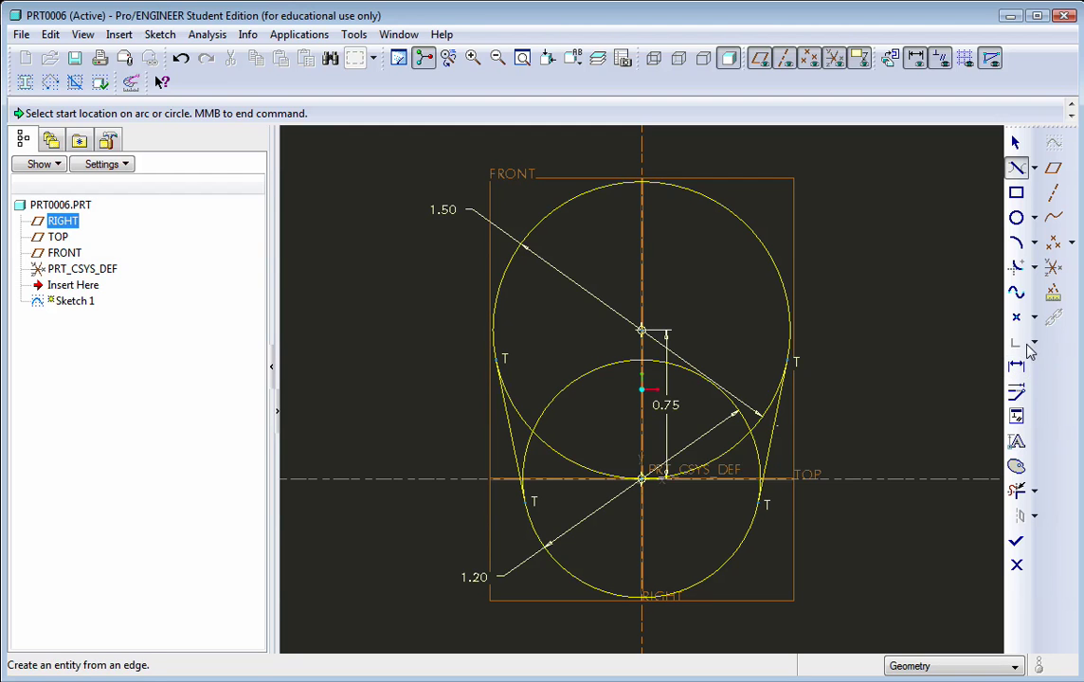
Trim away the inner overlapping arcs of the two circles with Delete Segment
{"action": "left_click", "coordinate": [1035, 493]}
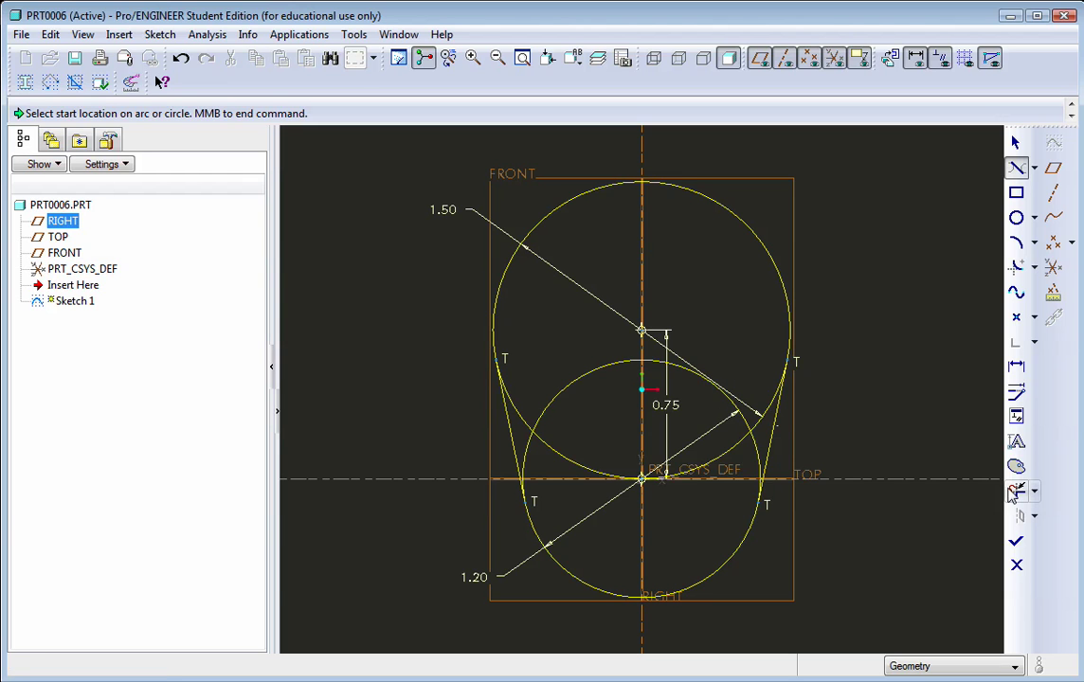
{"action": "middle_click", "coordinate": [798, 434]}
{"action": "mouse_move", "coordinate": [692, 502]}
{"action": "left_mouse_down"}
{"action": "mouse_move", "coordinate": [732, 388]}
{"action": "mouse_move", "coordinate": [727, 362]}
{"action": "mouse_move", "coordinate": [663, 336]}
{"action": "mouse_move", "coordinate": [602, 361]}
{"action": "mouse_move", "coordinate": [606, 511]}
{"action": "left_mouse_up"}
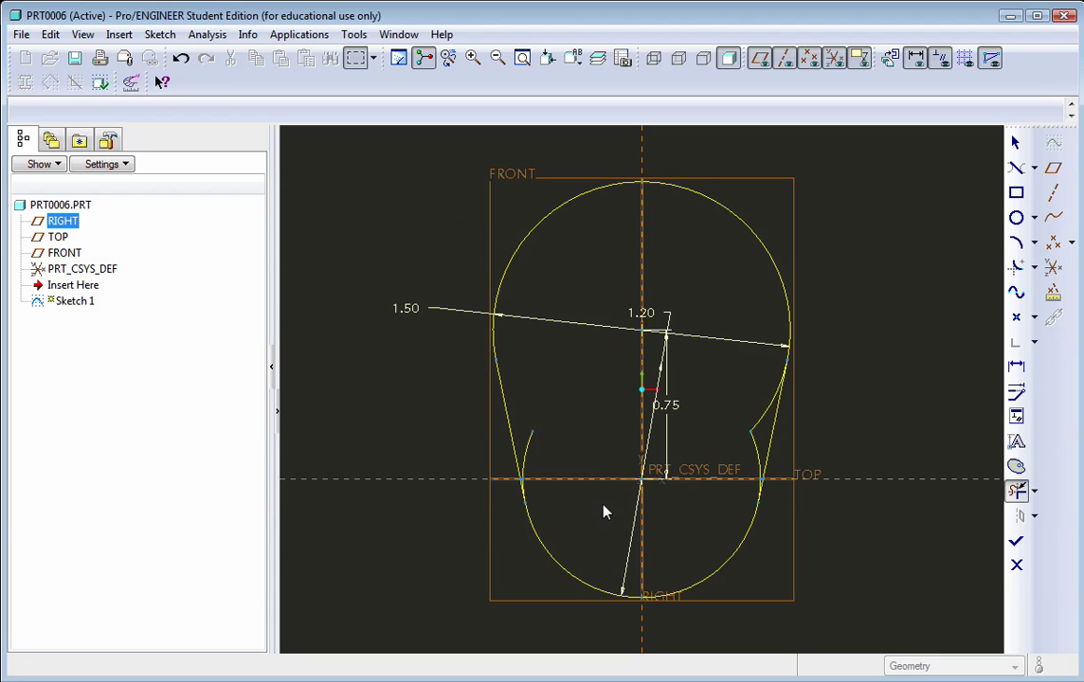
{"action": "left_click_drag", "start_coordinate": [534, 462], "coordinate": [530, 446]}
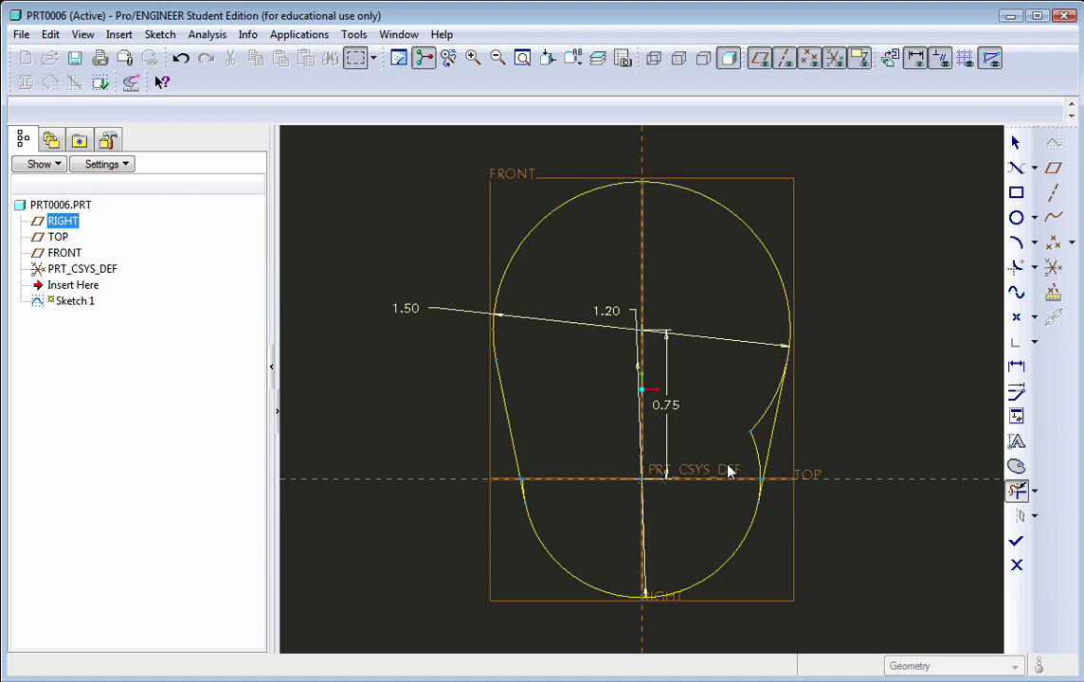
{"action": "left_click_drag", "start_coordinate": [749, 450], "coordinate": [751, 443]}
Trim the short leftover arc stubs of the lower circle beside both tangent lines to leave a single closed outline
{"action": "scroll", "coordinate": [735, 477], "scroll_direction": "down", "scroll_amount": 4}
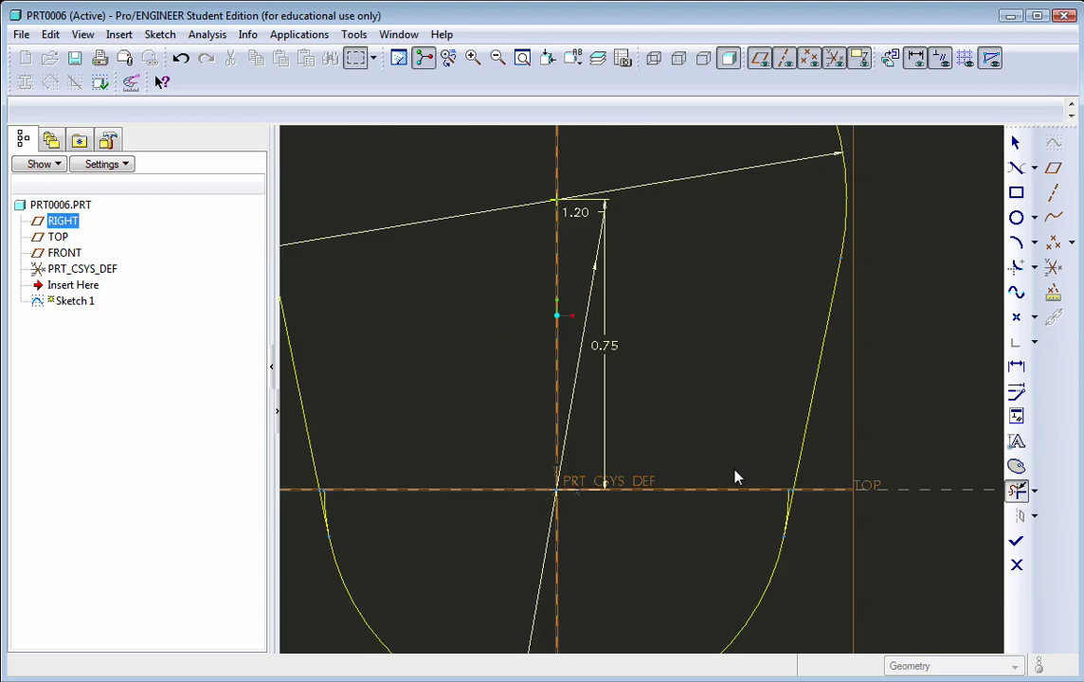
{"action": "scroll", "coordinate": [772, 503], "scroll_direction": "down", "scroll_amount": 3}
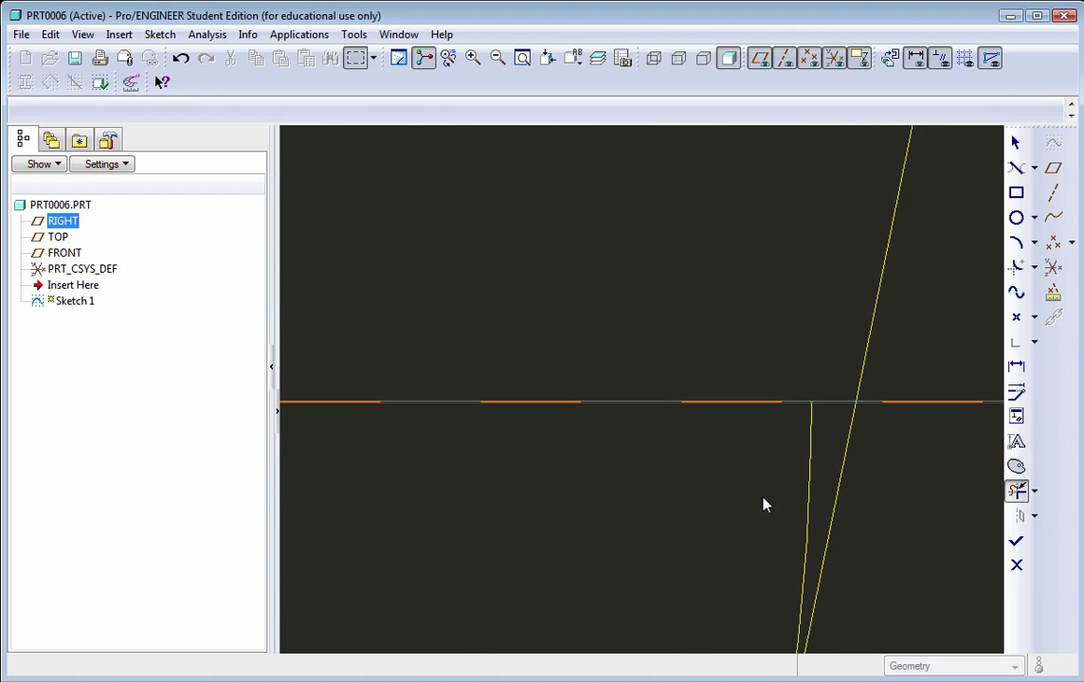
{"action": "left_click", "coordinate": [815, 472]}
{"action": "scroll", "coordinate": [706, 524], "scroll_direction": "up", "scroll_amount": 6}
{"action": "scroll", "coordinate": [380, 531], "scroll_direction": "down", "scroll_amount": 8}
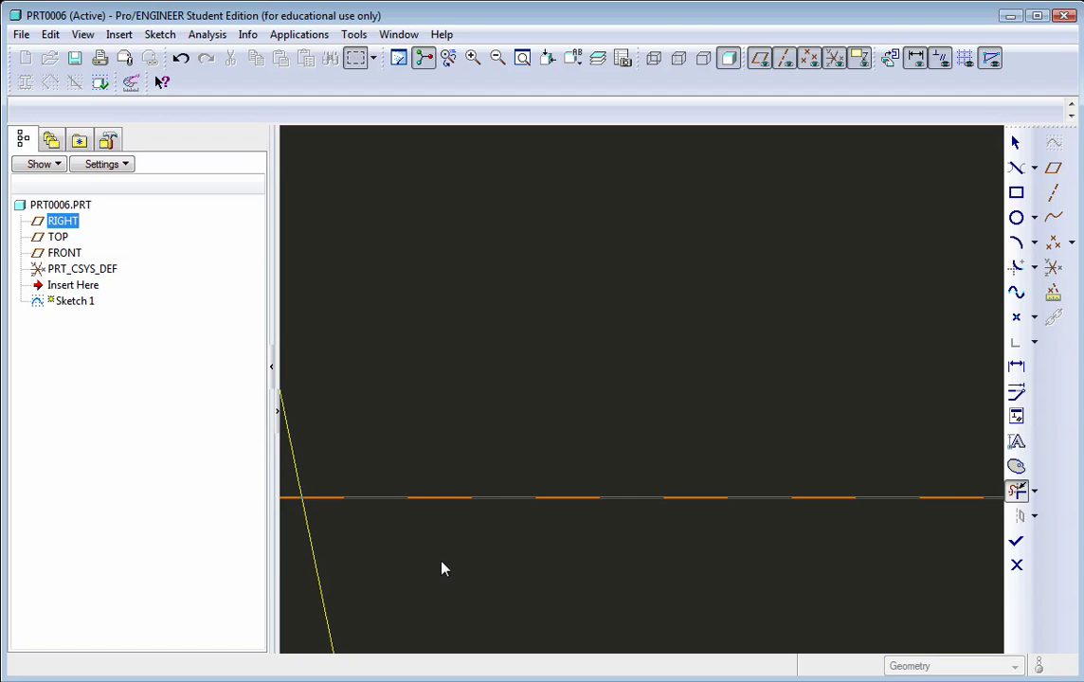
{"action": "scroll", "coordinate": [443, 567], "scroll_direction": "up", "scroll_amount": 8}
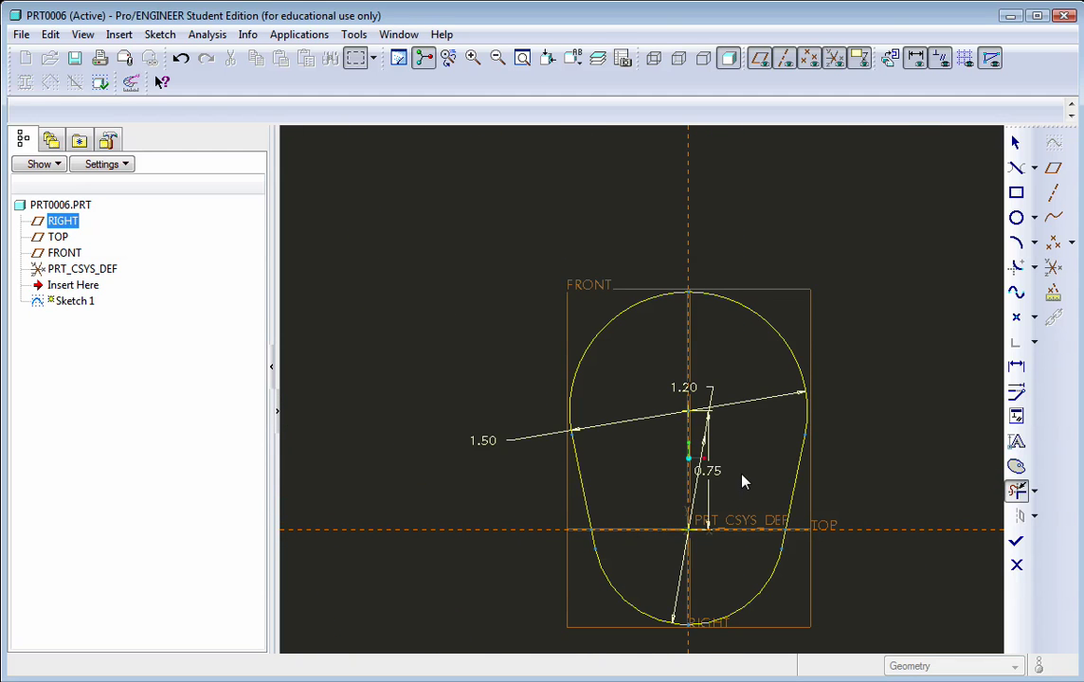
{"action": "scroll", "coordinate": [768, 576], "scroll_direction": "down", "scroll_amount": 2}
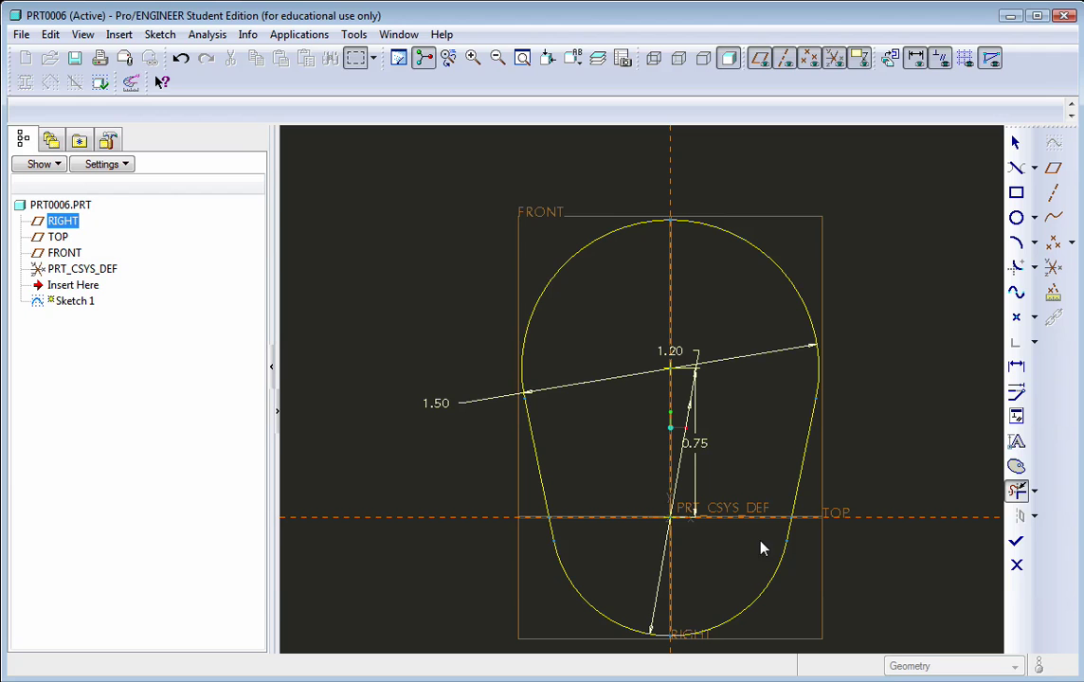
{"action": "middle_click", "coordinate": [620, 389]}
Move the two diameter dimensions and the centre distance dimension outside the profile and finish the sketch
{"action": "left_click_drag", "start_coordinate": [441, 409], "coordinate": [498, 202]}
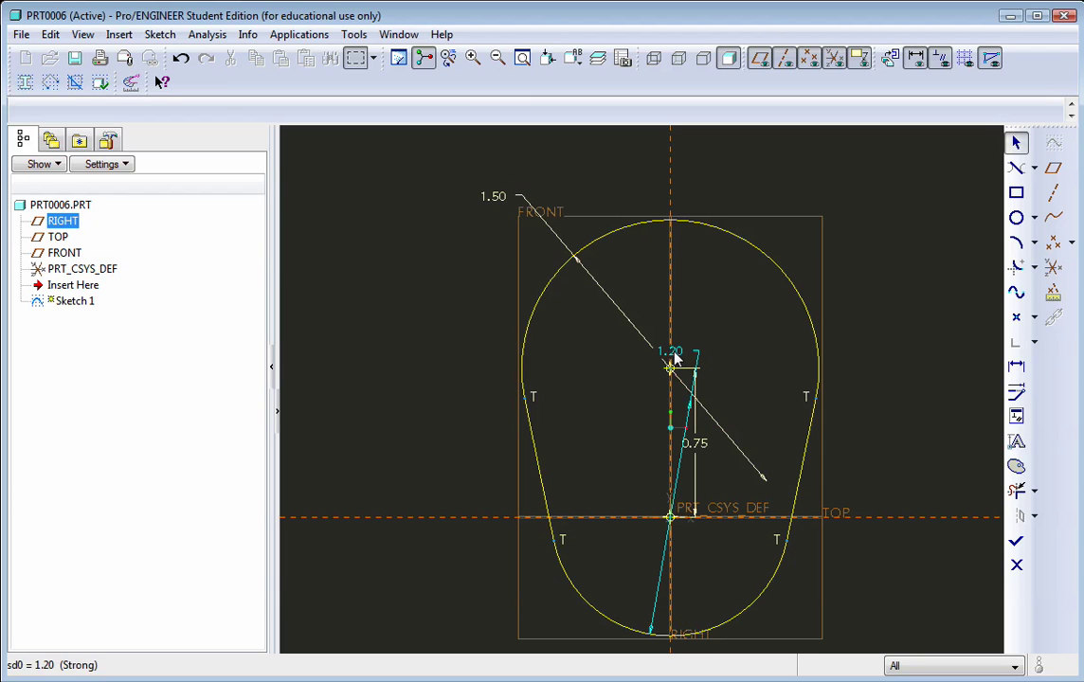
{"action": "left_click_drag", "start_coordinate": [674, 354], "coordinate": [510, 644]}
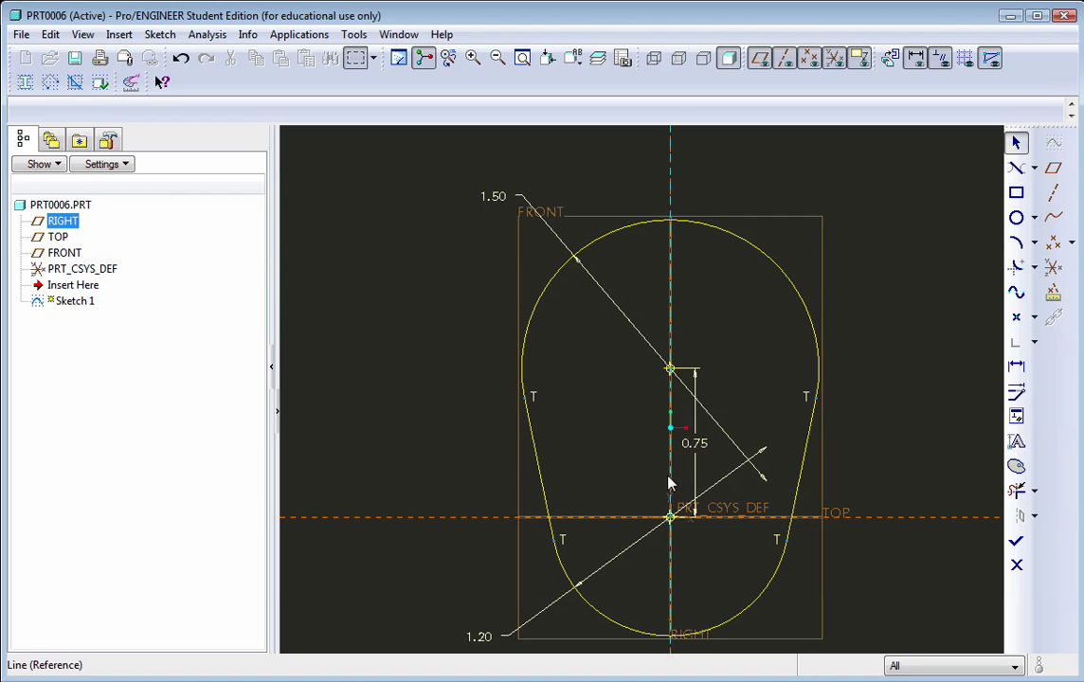
{"action": "mouse_move", "coordinate": [694, 442]}
{"action": "left_mouse_down"}
{"action": "mouse_move", "coordinate": [864, 455]}
{"action": "mouse_move", "coordinate": [859, 444]}
{"action": "left_mouse_up"}
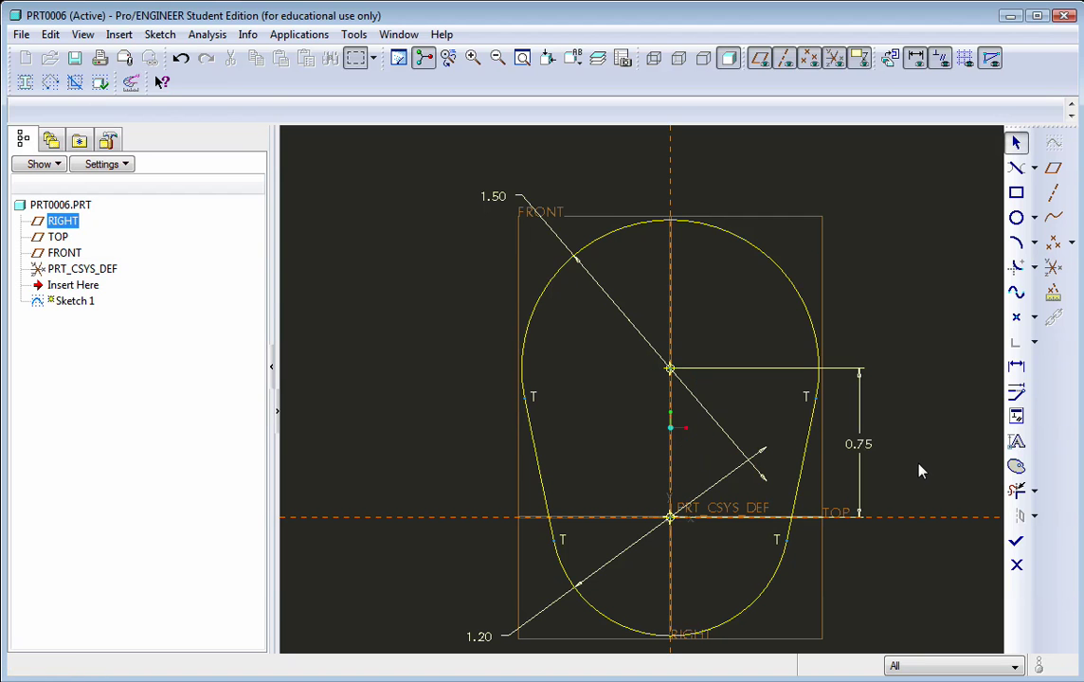
{"action": "left_click", "coordinate": [1017, 543]}
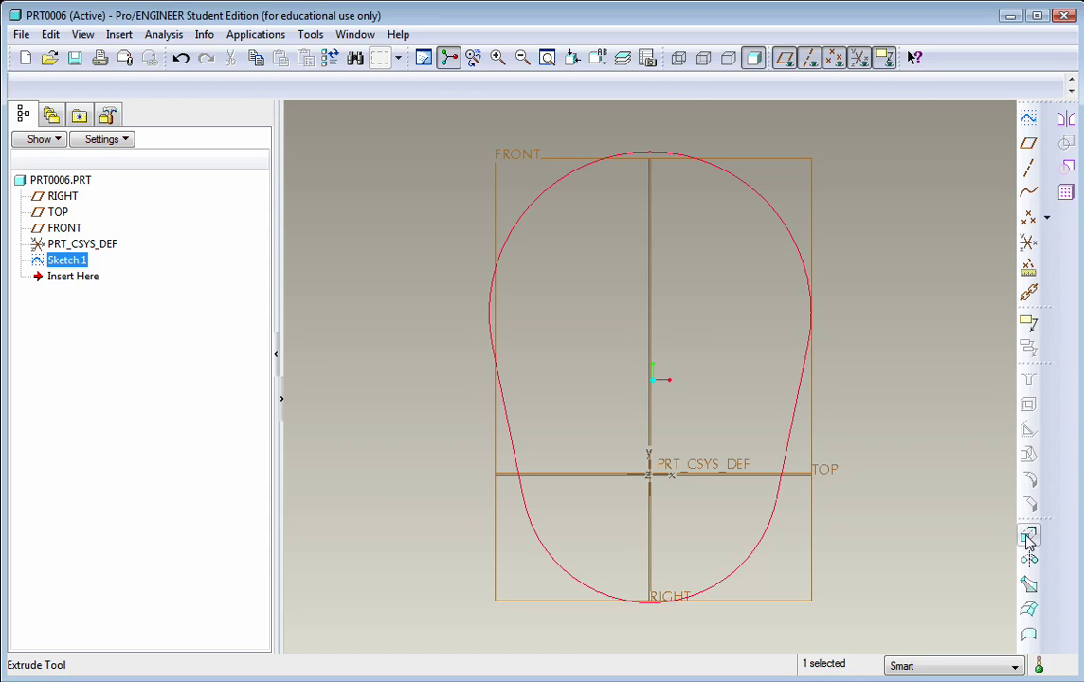
Extrude the sketched profile as a solid symmetrically about the sketch plane with a total depth of 0.75
{"action": "left_click", "coordinate": [1029, 538]}
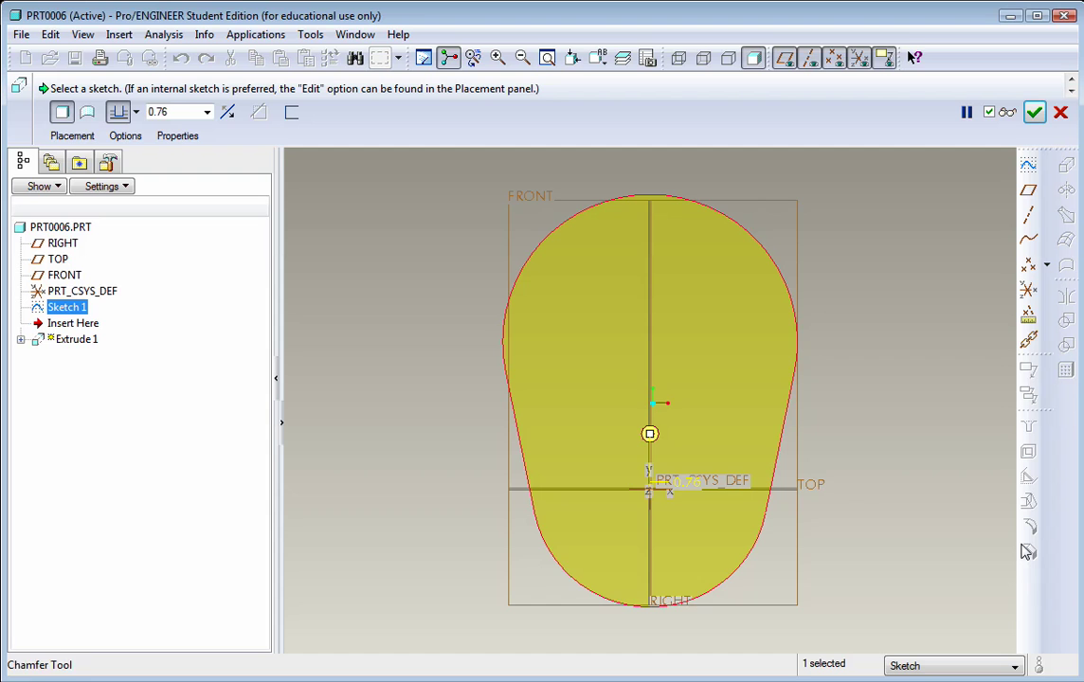
{"action": "middle_click_drag", "start_coordinate": [810, 490], "coordinate": [692, 466]}
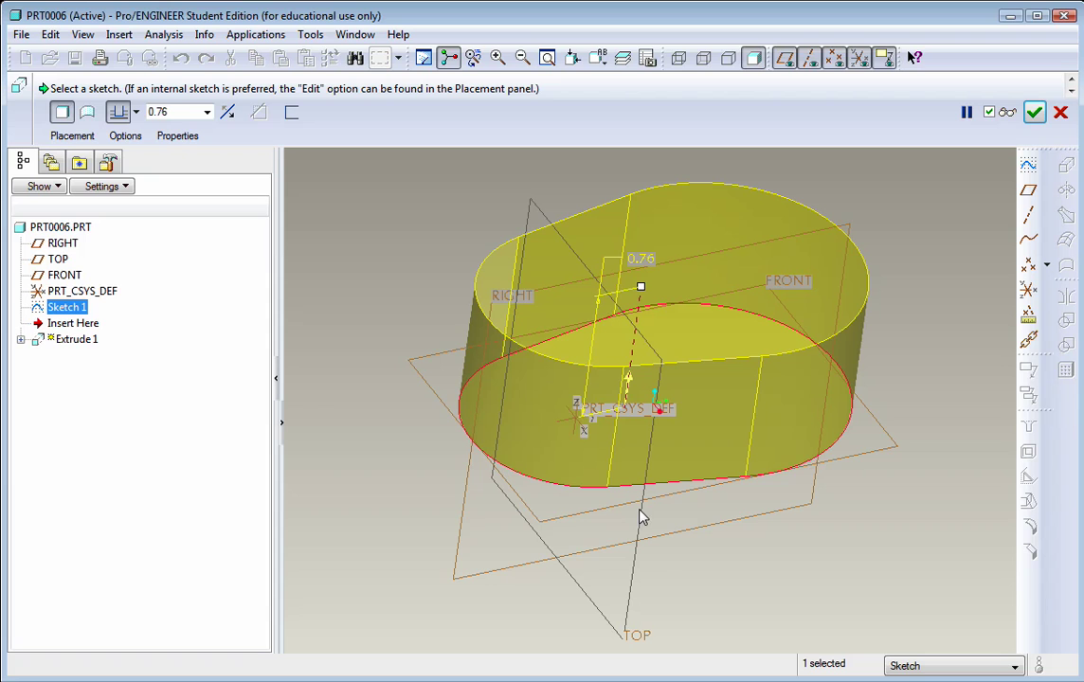
{"action": "left_click", "coordinate": [133, 114]}
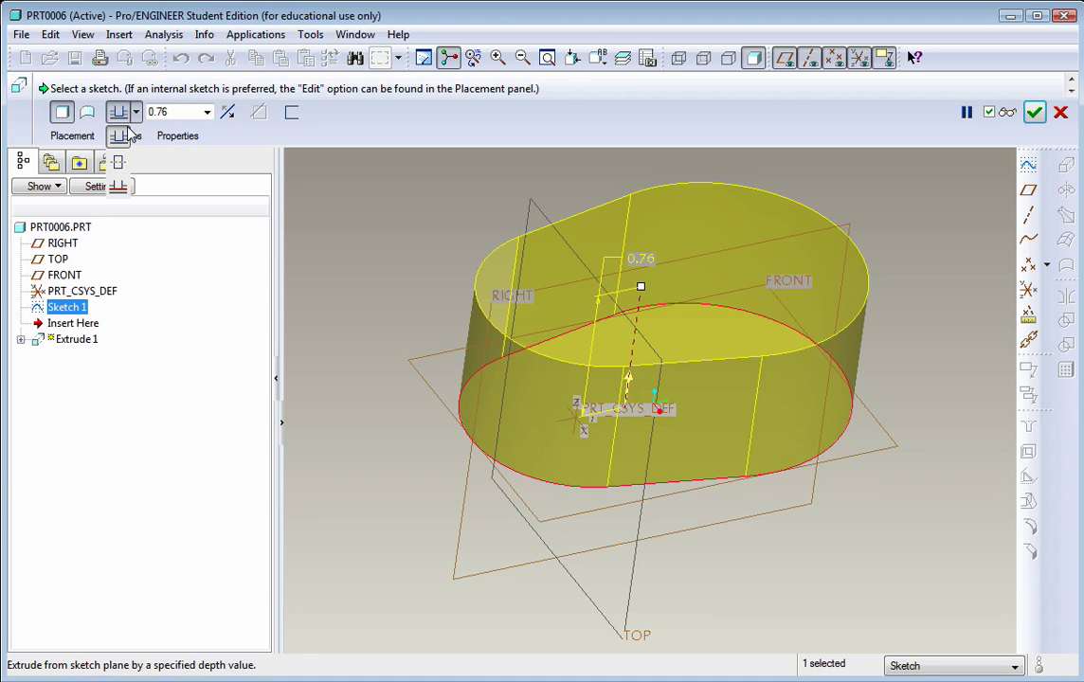
{"action": "left_click", "coordinate": [120, 166]}
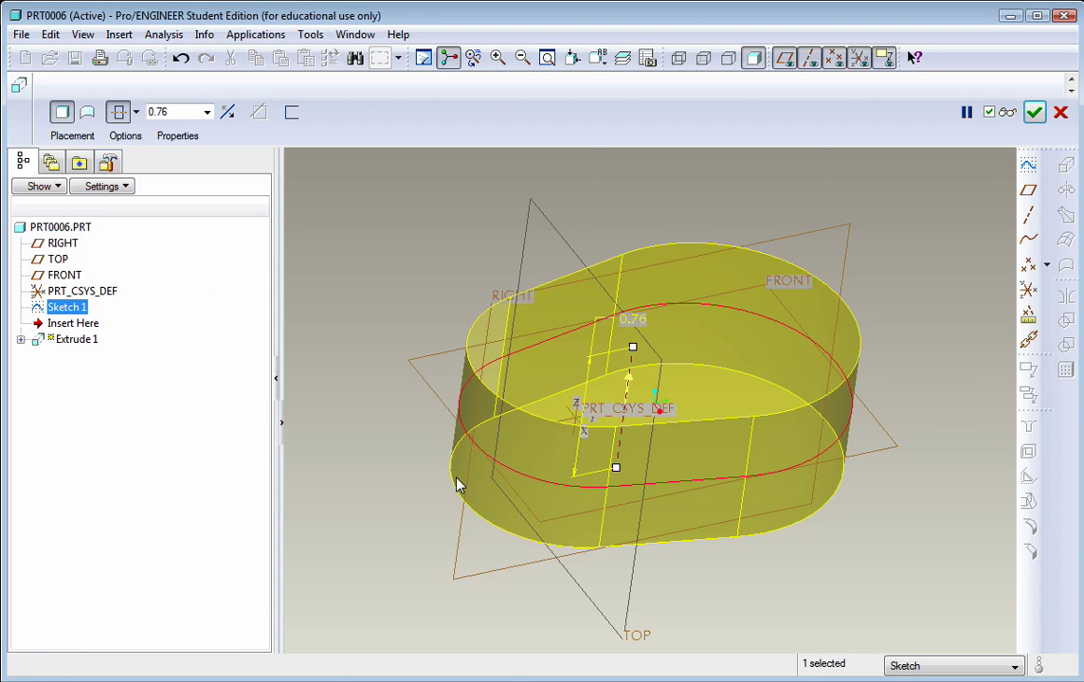
{"action": "double_click", "coordinate": [169, 112]}
{"action": "key", "text": "BackSpace"}
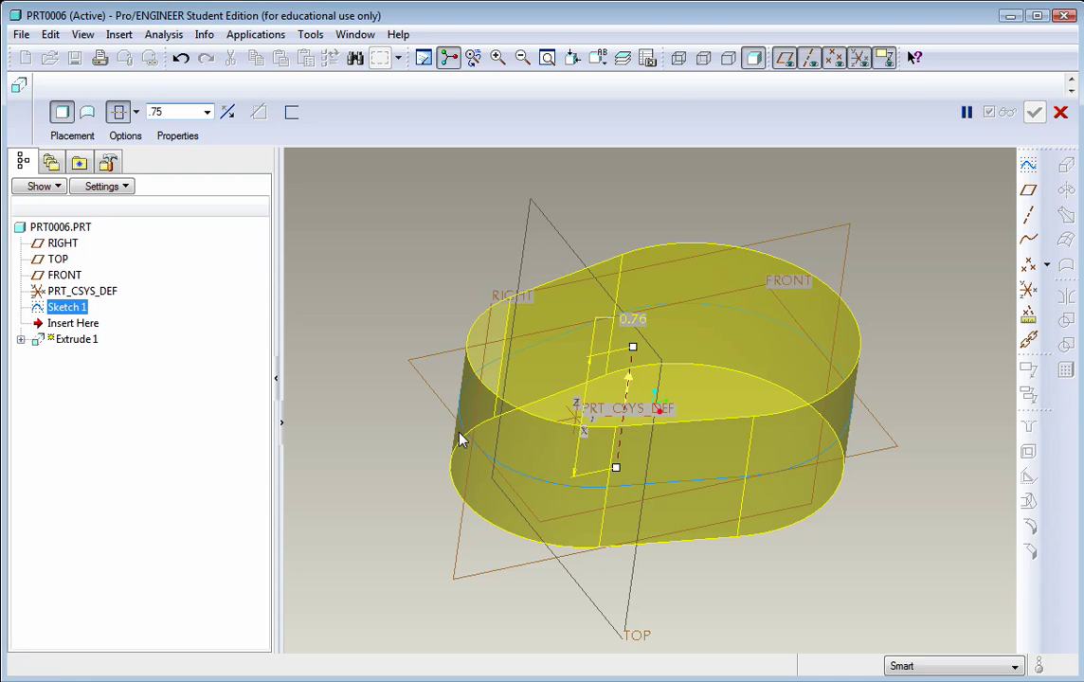
{"action": "type", "text": ".75"}
{"action": "key", "text": "Return"}
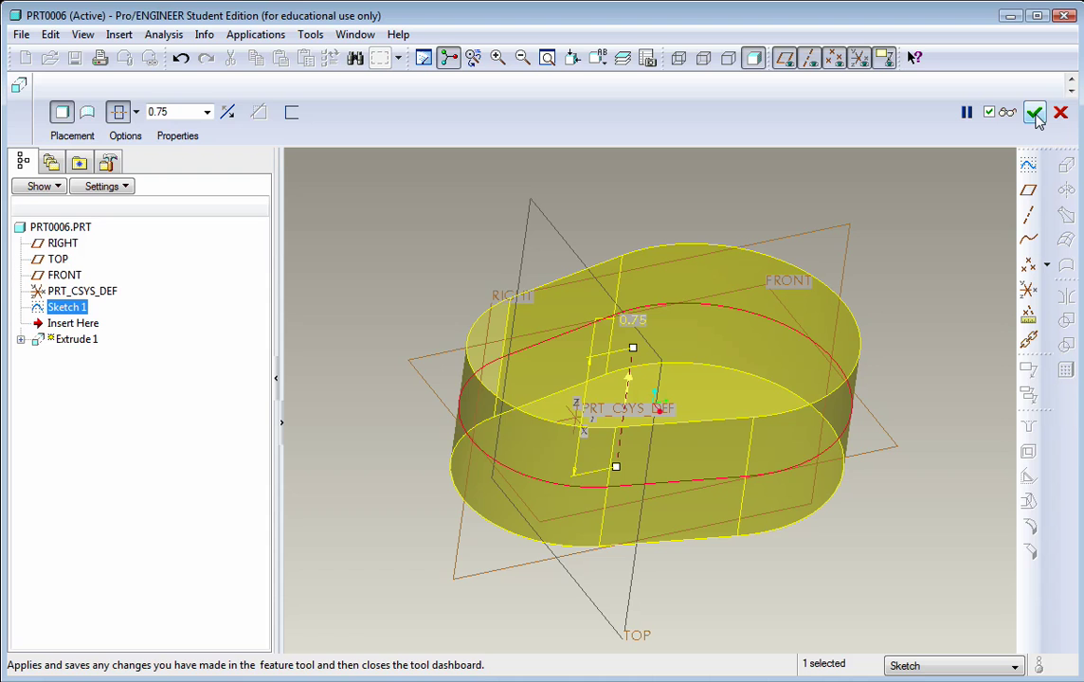
{"action": "left_click", "coordinate": [1034, 112]}
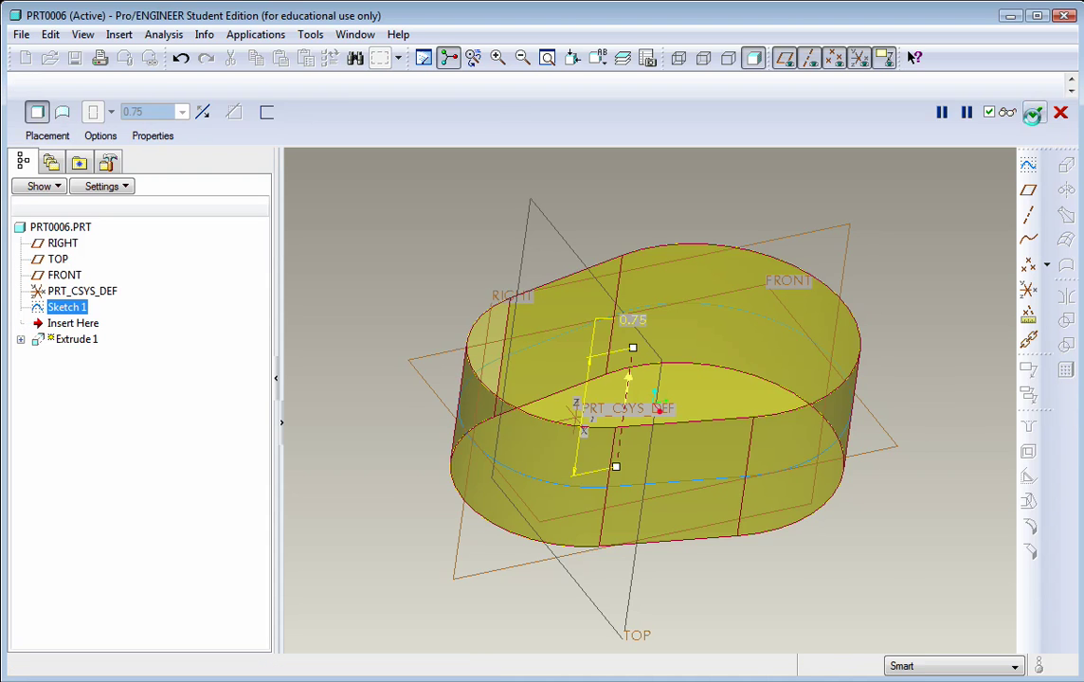
Start a Draft feature and choose all side surfaces around the extruded body as the draft surfaces
{"action": "middle_click_drag", "start_coordinate": [782, 341], "coordinate": [702, 477]}
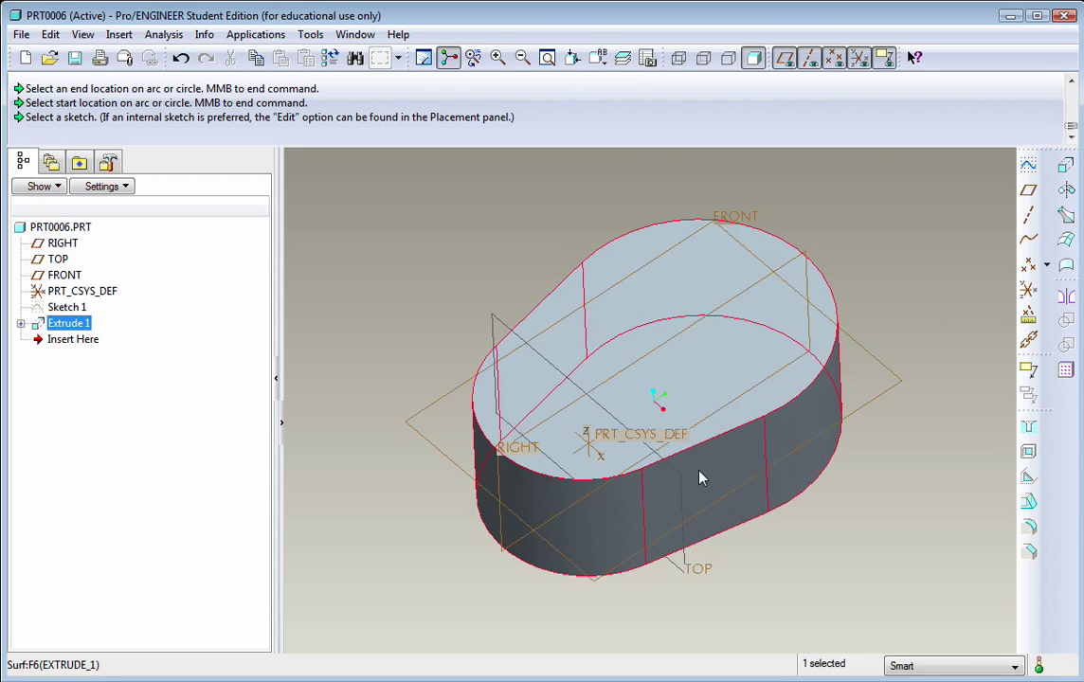
{"action": "left_click", "coordinate": [1029, 503]}
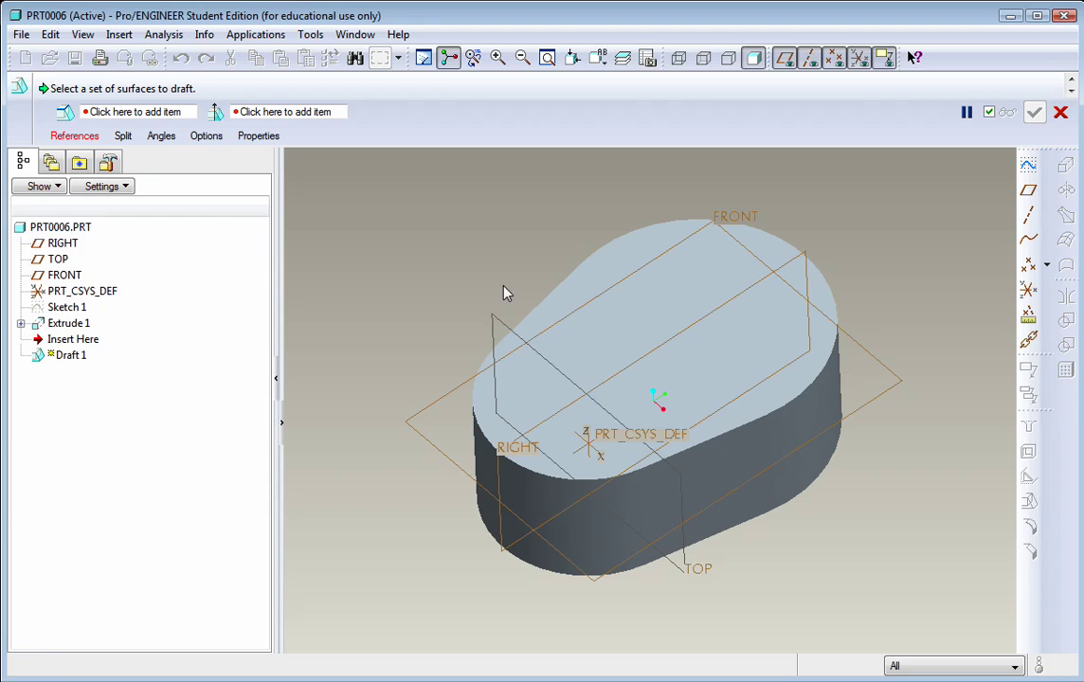
{"action": "left_click", "coordinate": [76, 137]}
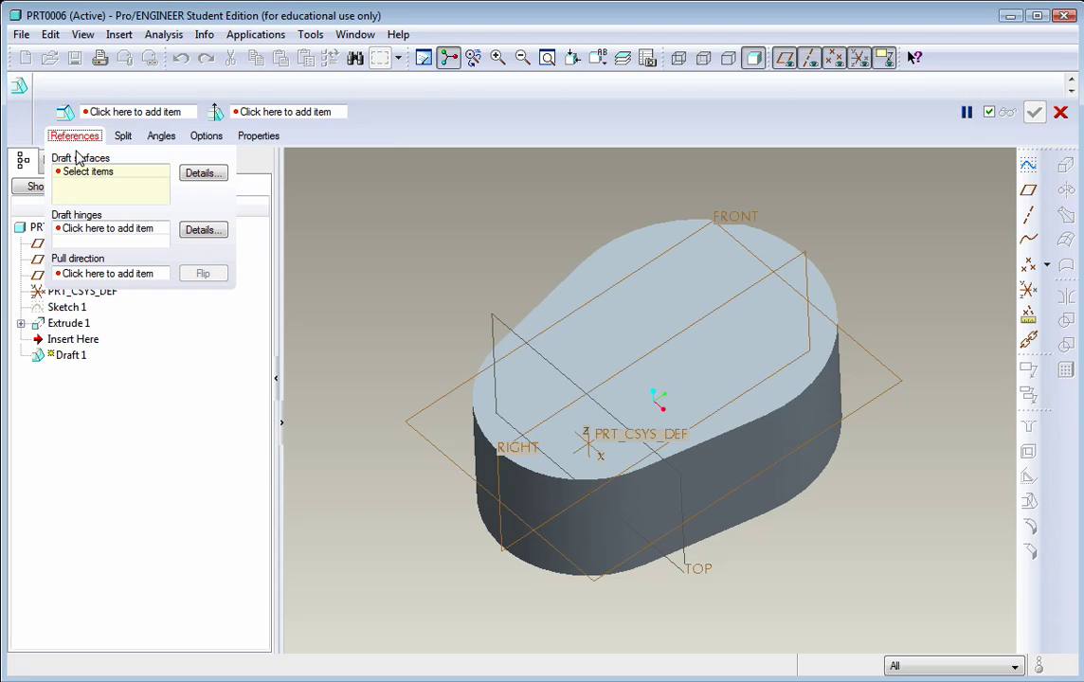
{"action": "left_click", "coordinate": [98, 180]}
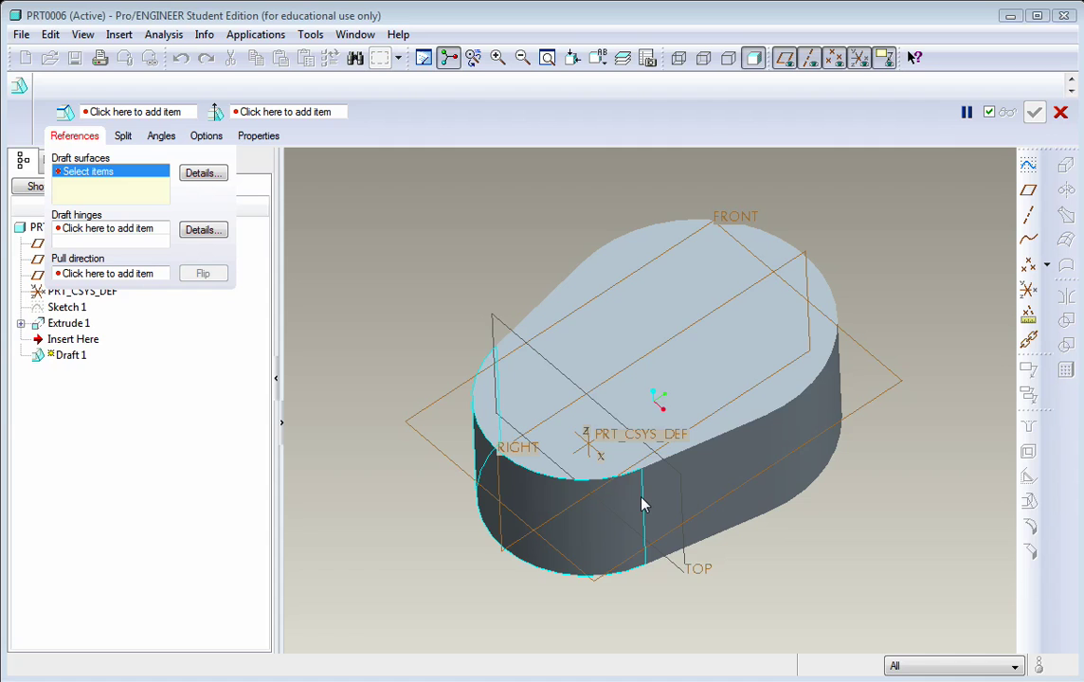
{"action": "left_click", "coordinate": [700, 511]}
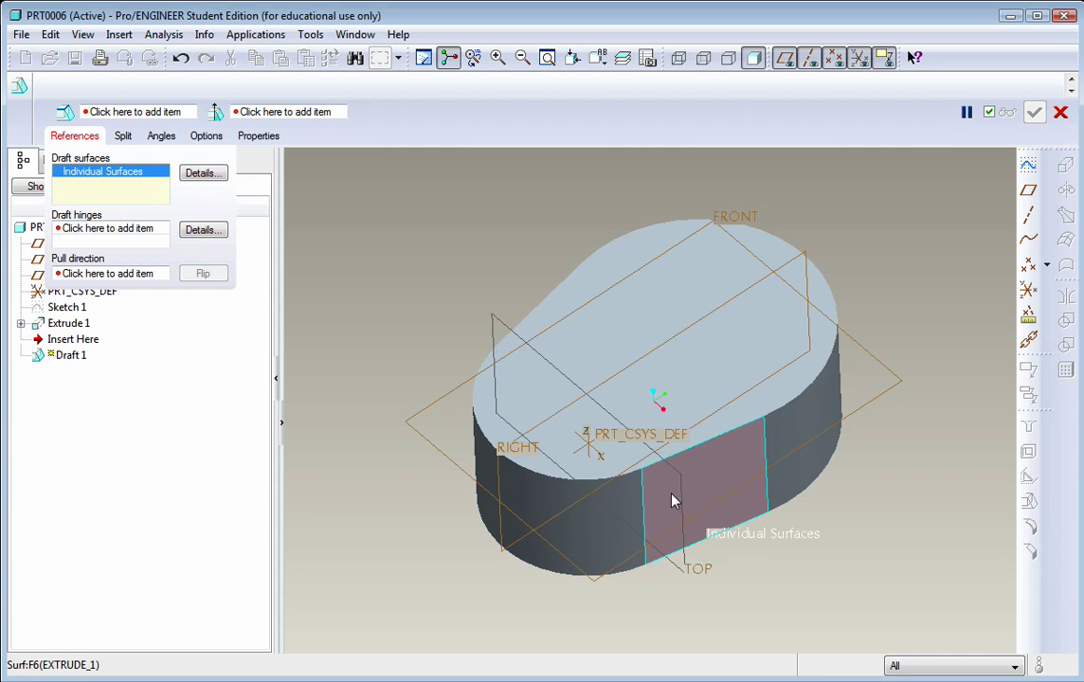
{"action": "left_click", "coordinate": [611, 512], "text": "ctrl"}
{"action": "scroll", "coordinate": [535, 411], "scroll_direction": "down", "scroll_amount": 2}
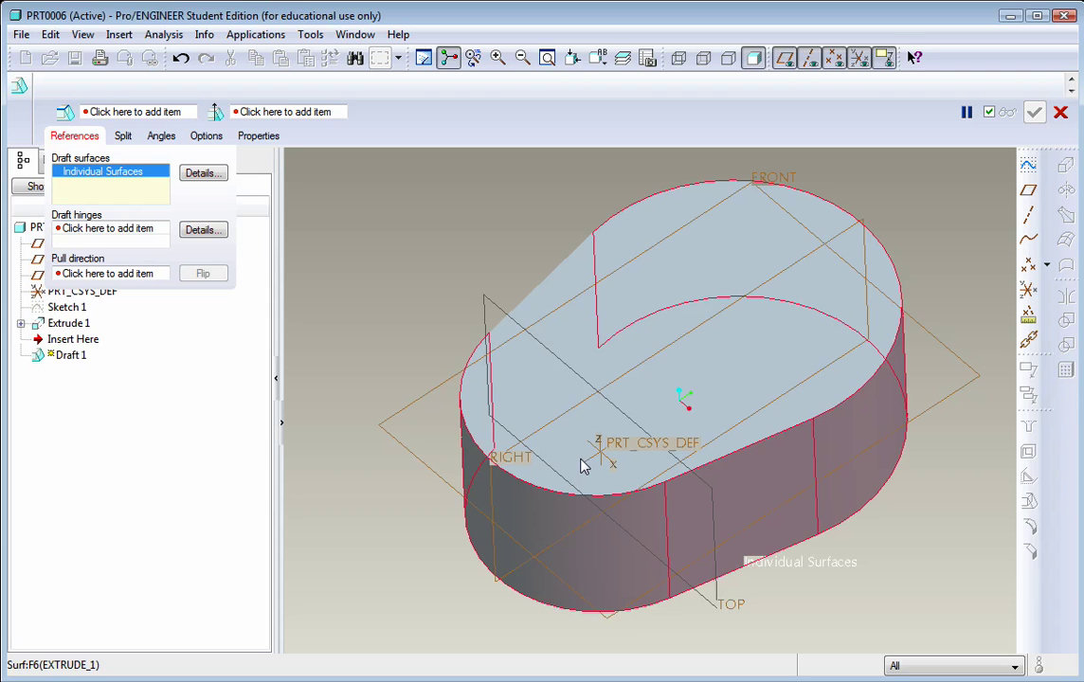
{"action": "middle_click_drag", "start_coordinate": [494, 418], "coordinate": [571, 389]}
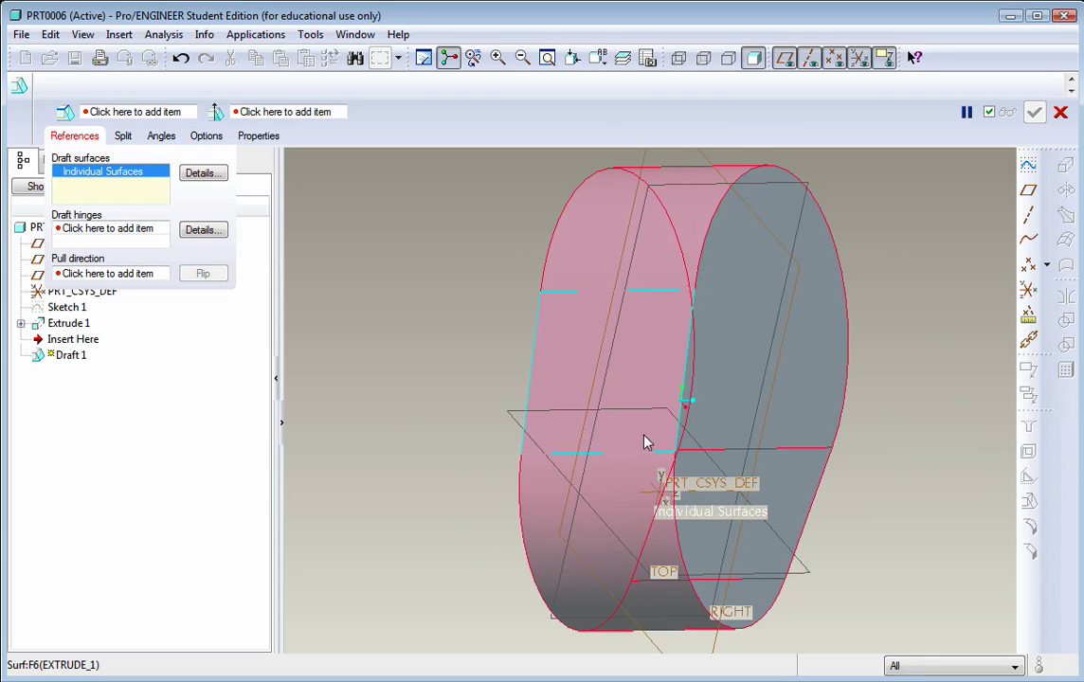
{"action": "middle_click_drag", "start_coordinate": [648, 440], "coordinate": [576, 372]}
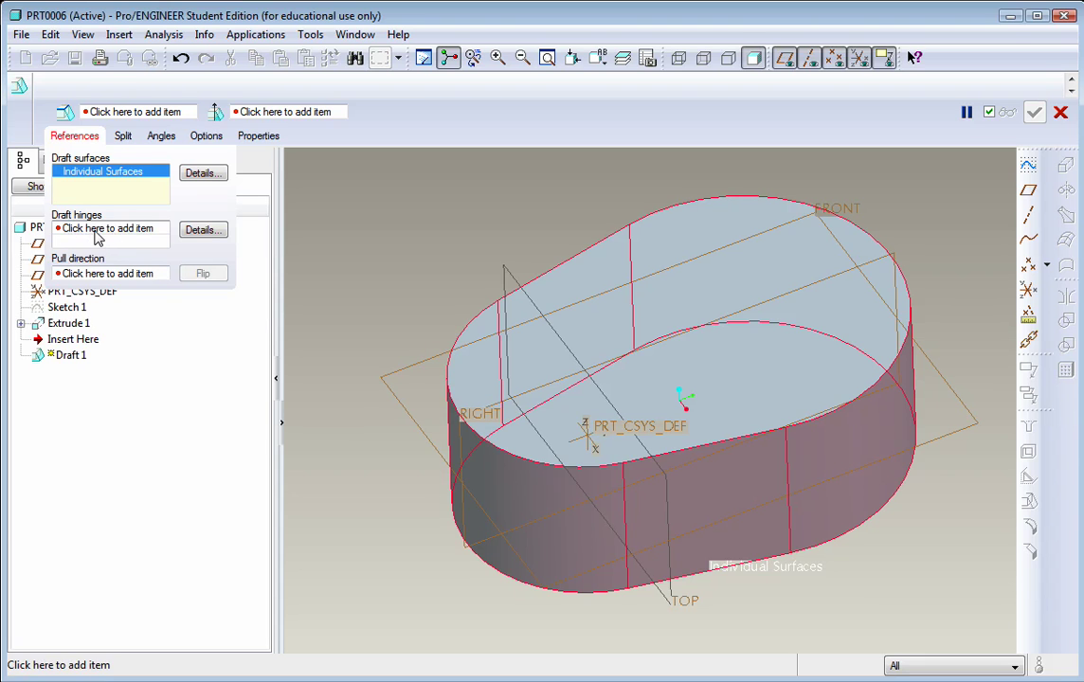
Set the FRONT datum plane as the draft hinge, using it as the pull direction as well
{"action": "left_click", "coordinate": [97, 233]}
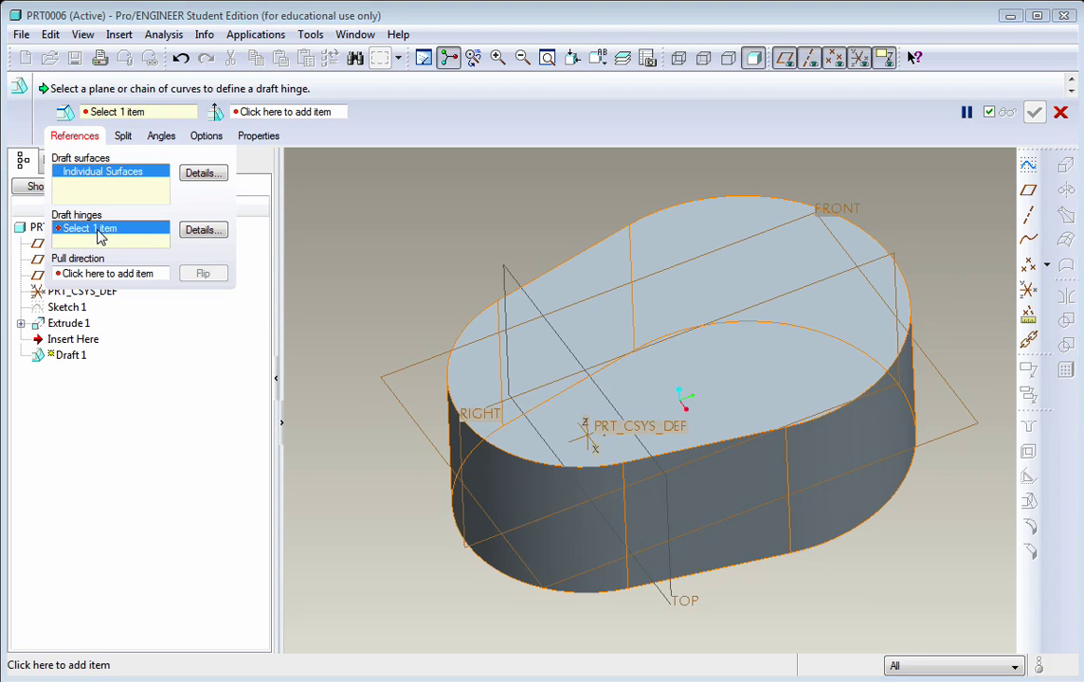
{"action": "left_click", "coordinate": [412, 428]}
{"action": "mouse_move", "coordinate": [387, 470]}
{"action": "middle_mouse_down"}
{"action": "mouse_move", "coordinate": [381, 438]}
{"action": "mouse_move", "coordinate": [401, 460]}
{"action": "middle_mouse_up"}
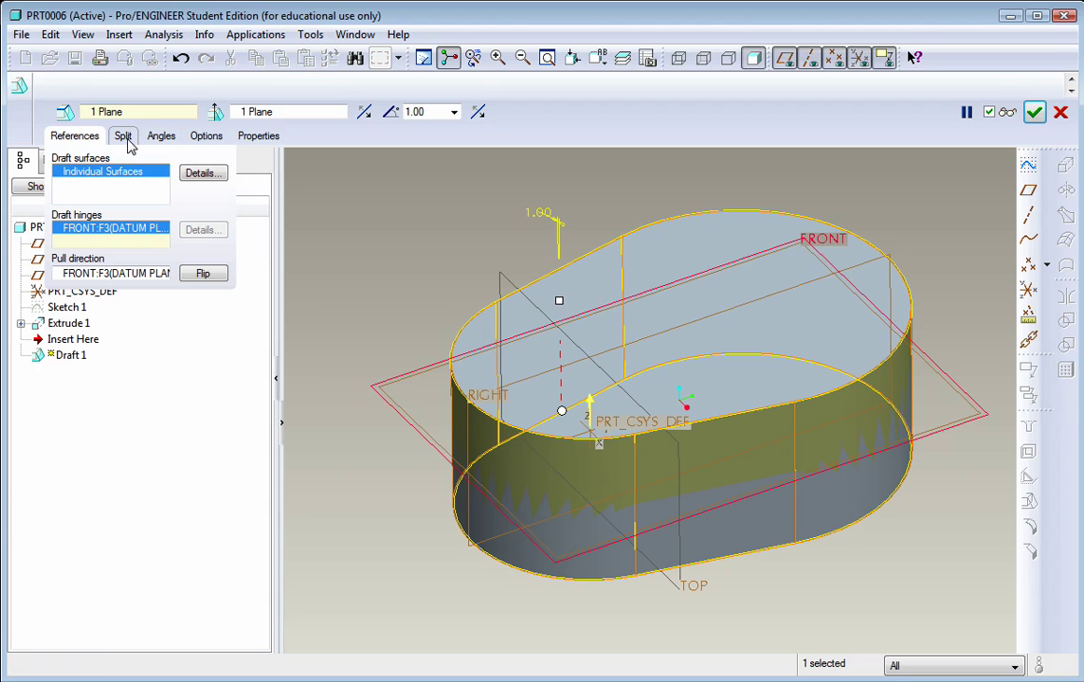
Set the draft to split by draft hinge and to draft sides dependently
{"action": "left_click", "coordinate": [158, 140]}
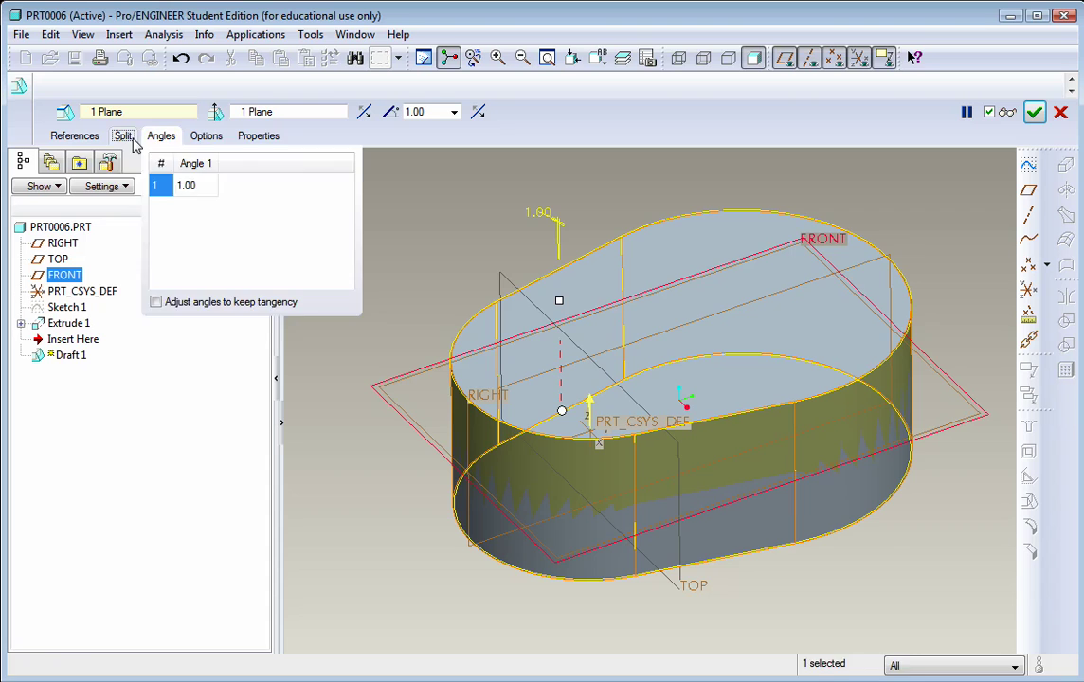
{"action": "left_click", "coordinate": [133, 140]}
{"action": "left_click", "coordinate": [170, 179]}
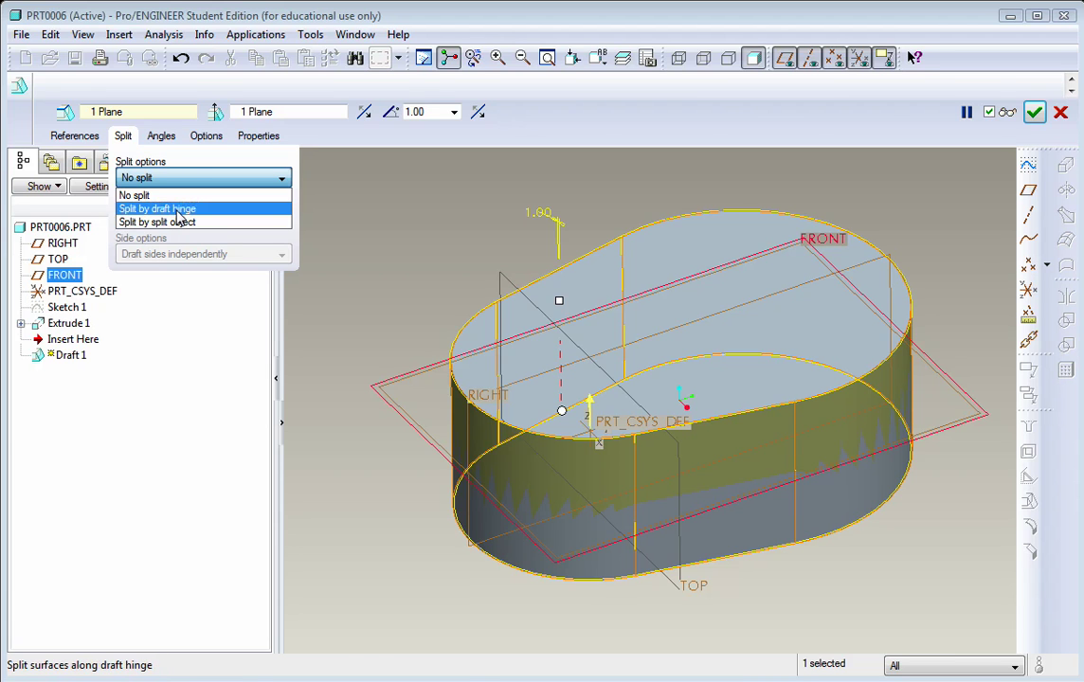
{"action": "left_click", "coordinate": [179, 209]}
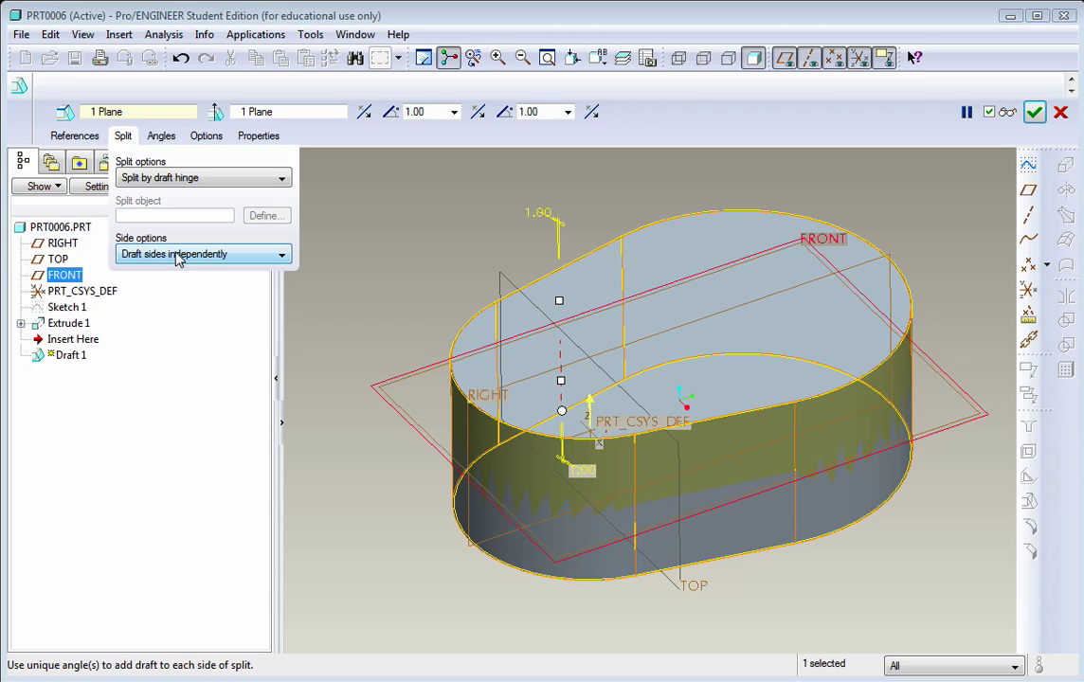
{"action": "left_click", "coordinate": [185, 260]}
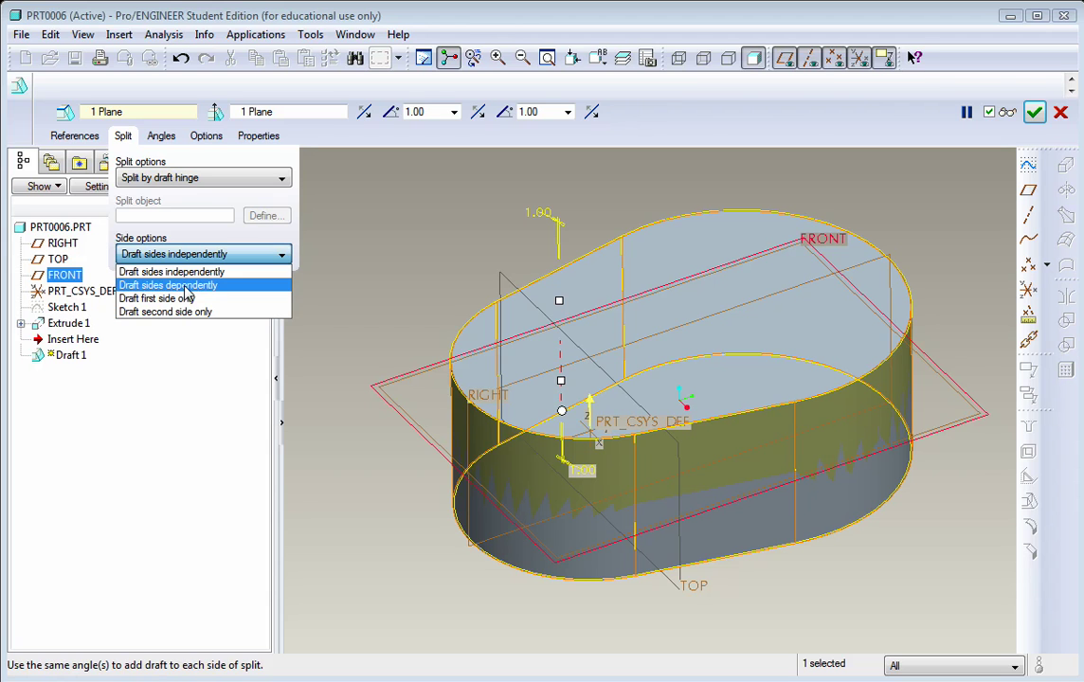
{"action": "left_click", "coordinate": [186, 285]}
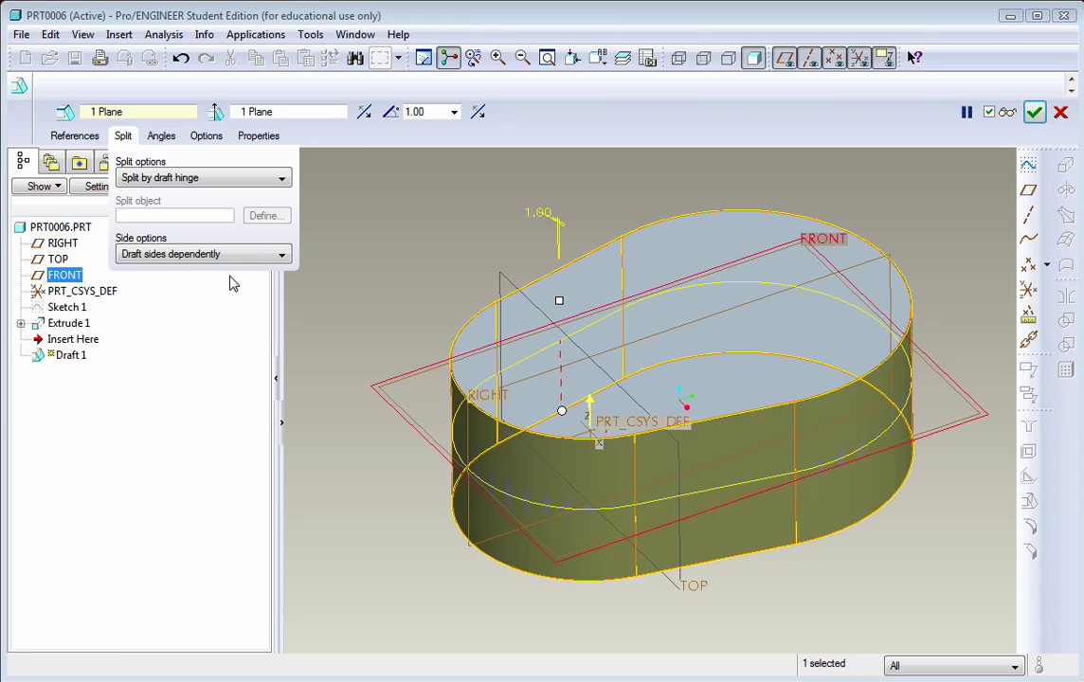
Set the draft angle to 7 degrees, reverse the angle direction and complete the draft feature
{"action": "double_click", "coordinate": [407, 111]}
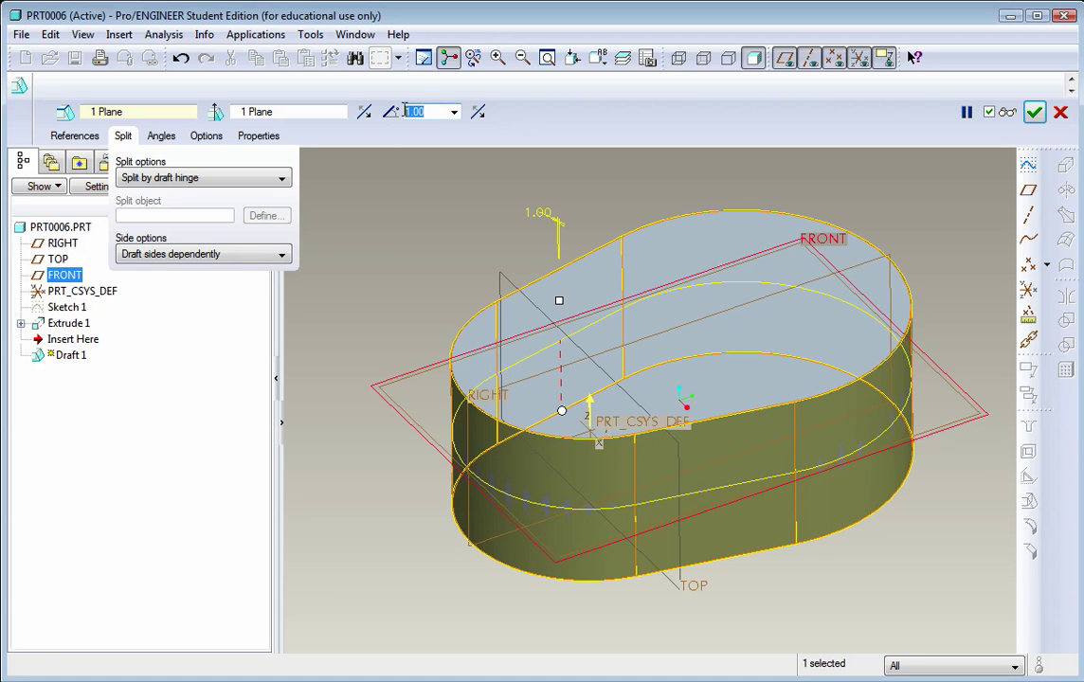
{"action": "type", "text": "7"}
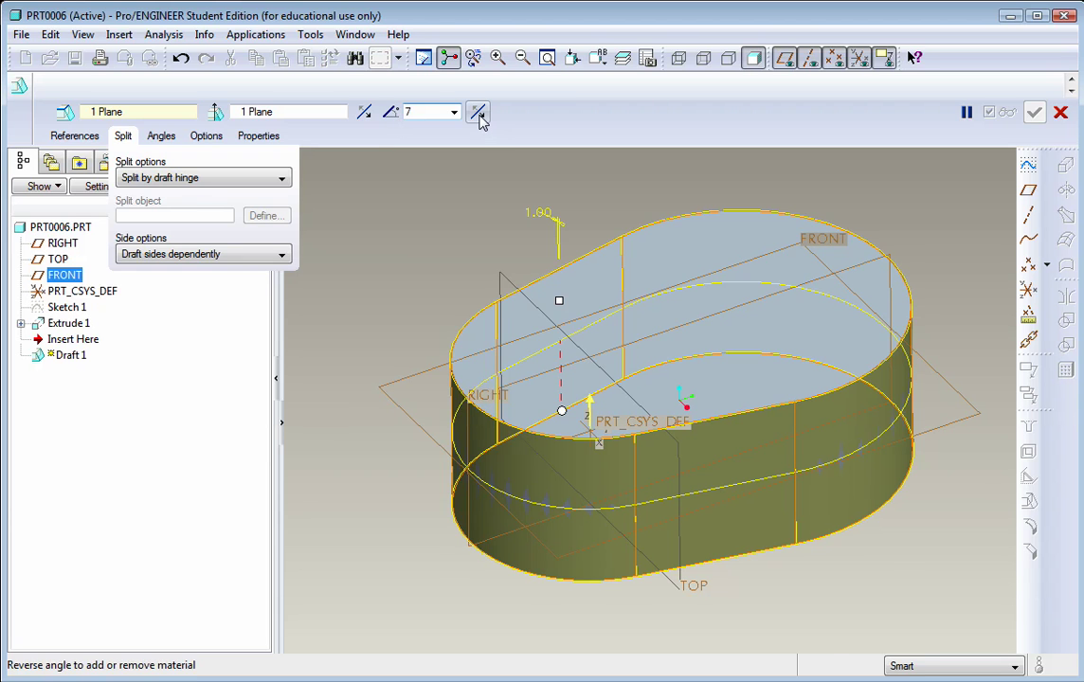
{"action": "left_click", "coordinate": [478, 114]}
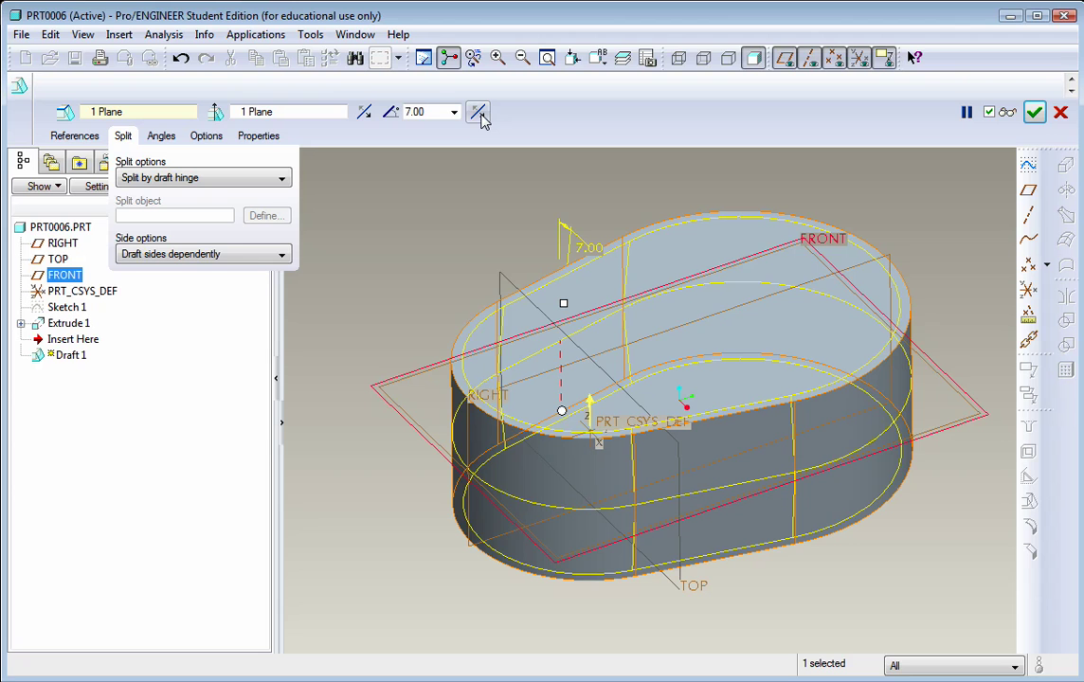
{"action": "middle_click_drag", "start_coordinate": [412, 365], "coordinate": [451, 436]}
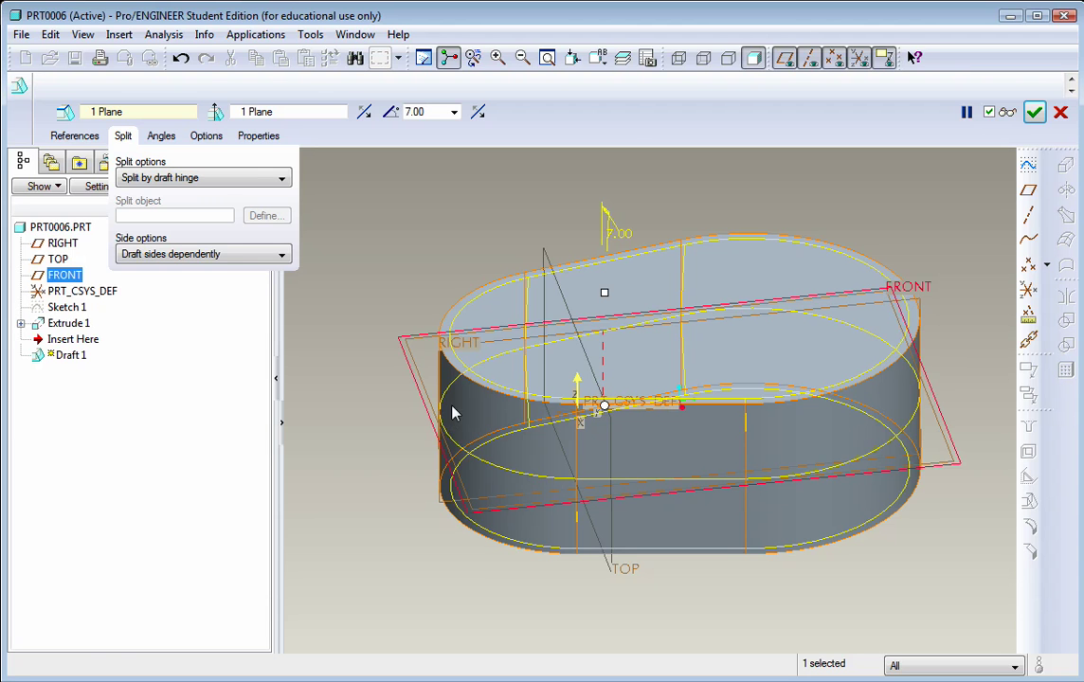
{"action": "middle_click_drag", "start_coordinate": [454, 395], "coordinate": [427, 353]}
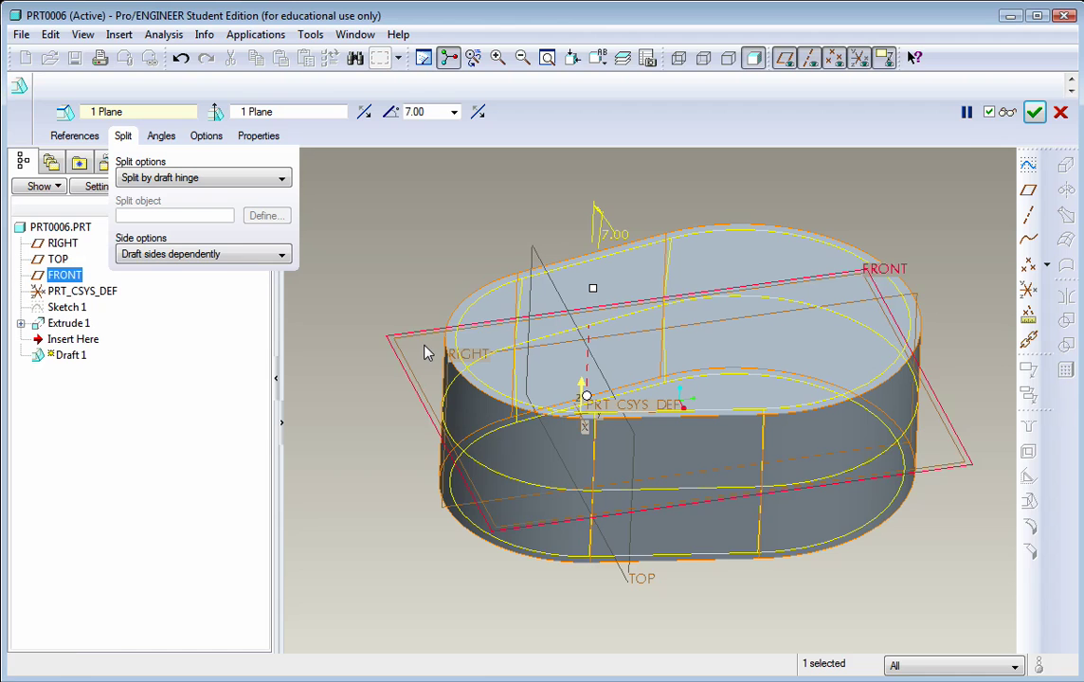
{"action": "left_click", "coordinate": [1034, 114]}
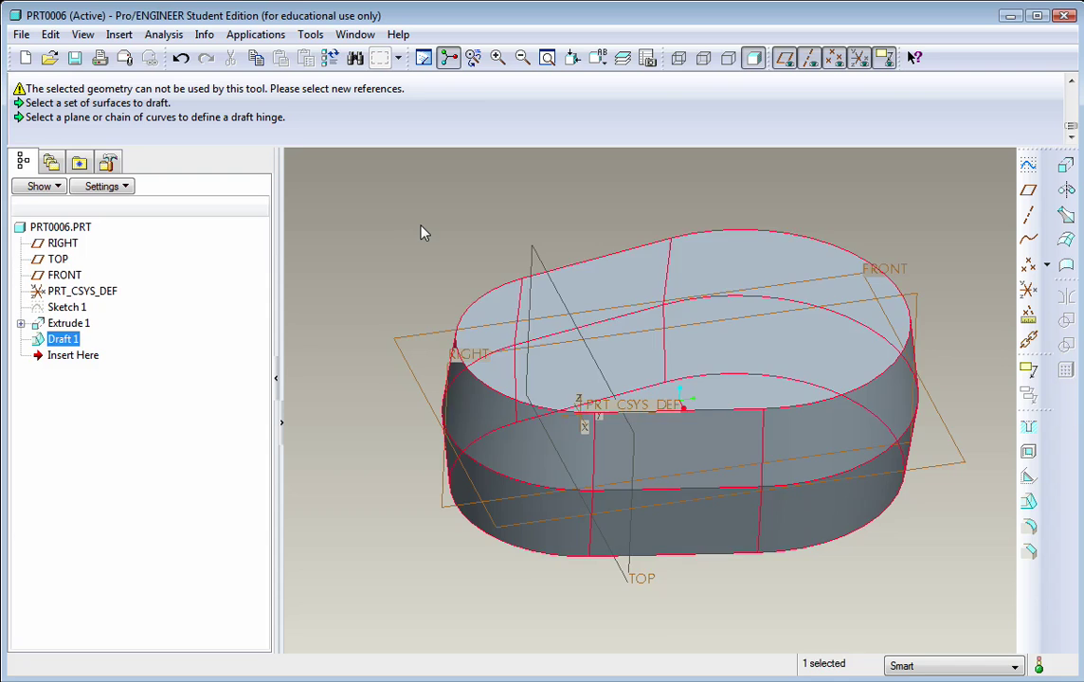
Turn off the display of annotations, coordinate systems, datum points, datum axes and datum planes
{"action": "mouse_move", "coordinate": [421, 232]}
{"action": "middle_mouse_down"}
{"action": "mouse_move", "coordinate": [458, 327]}
{"action": "mouse_move", "coordinate": [433, 249]}
{"action": "middle_mouse_up"}
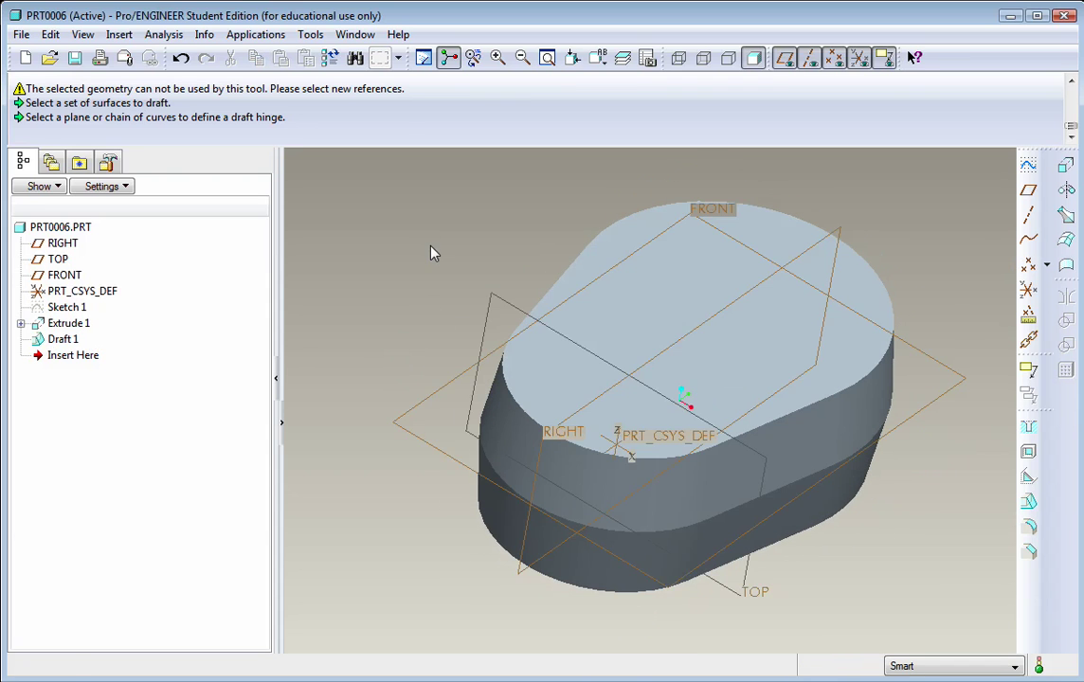
{"action": "middle_click_drag", "start_coordinate": [620, 301], "coordinate": [648, 292]}
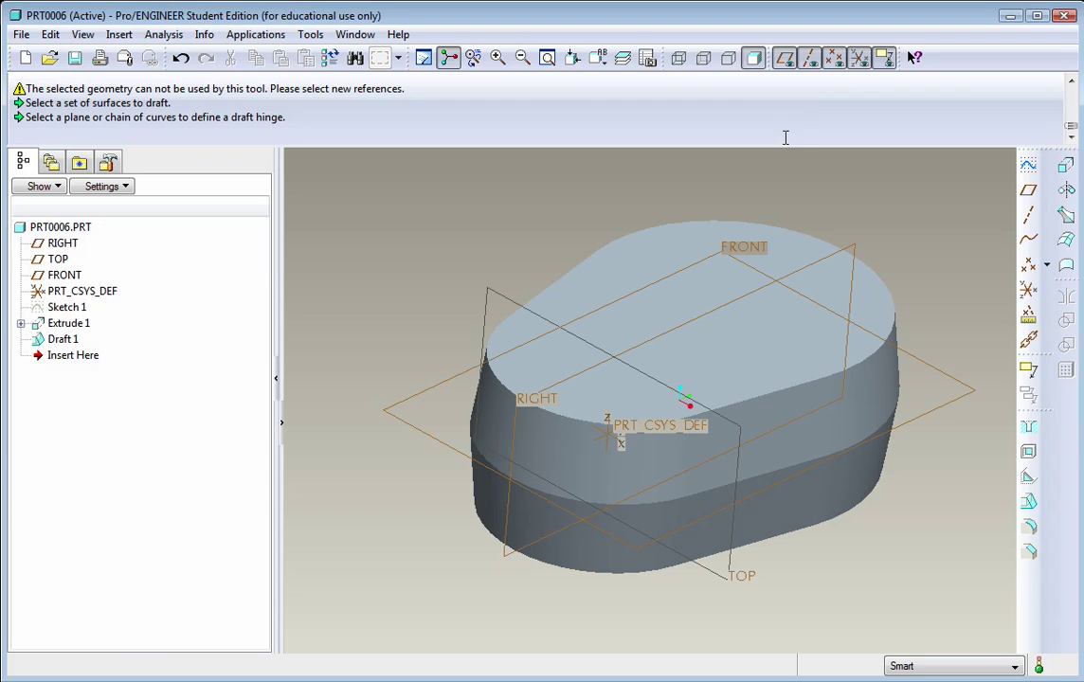
{"action": "left_click", "coordinate": [881, 57]}
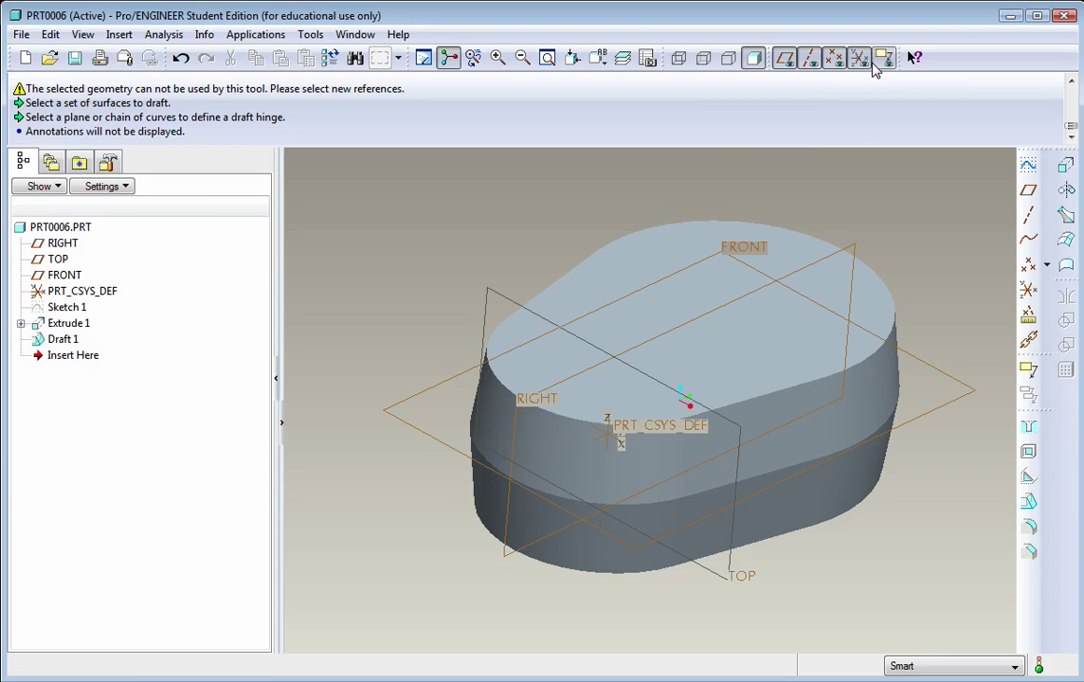
{"action": "left_click", "coordinate": [859, 61]}
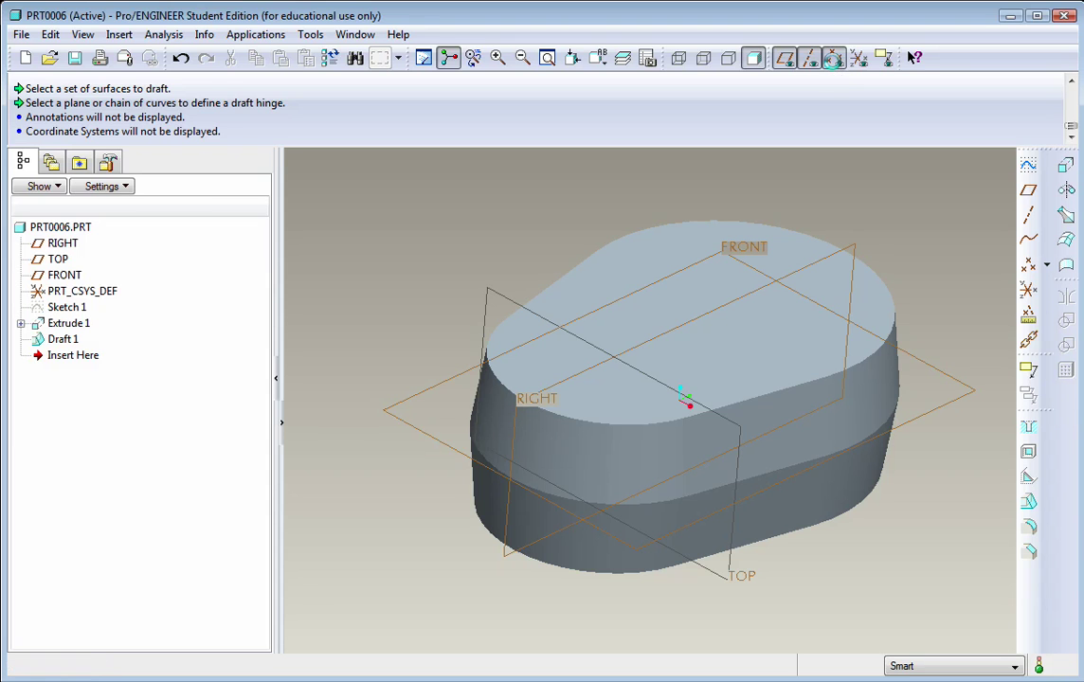
{"action": "left_click", "coordinate": [834, 61]}
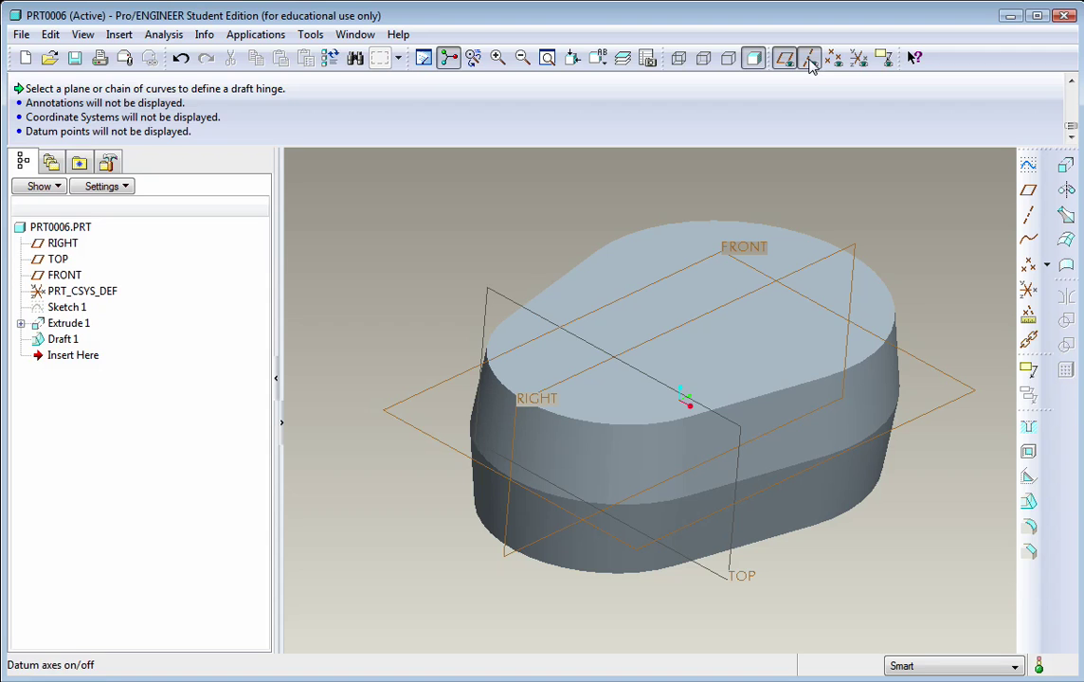
{"action": "left_click", "coordinate": [810, 58]}
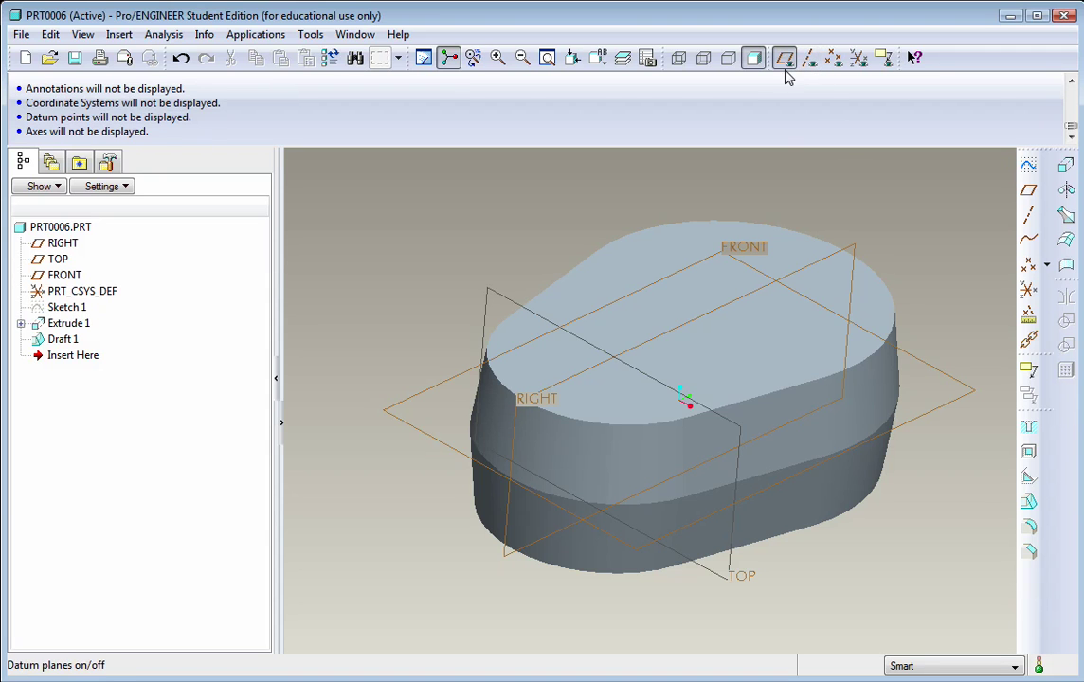
{"action": "middle_click_drag", "start_coordinate": [629, 182], "coordinate": [622, 220]}
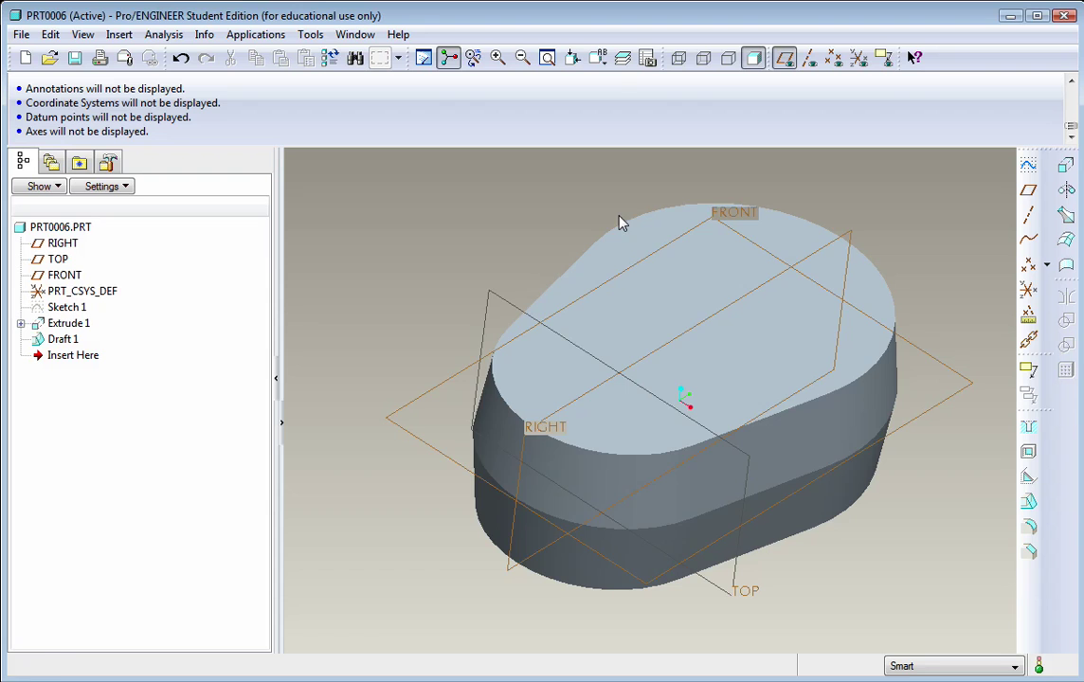
{"action": "scroll", "coordinate": [626, 233], "scroll_direction": "down", "scroll_amount": 3}
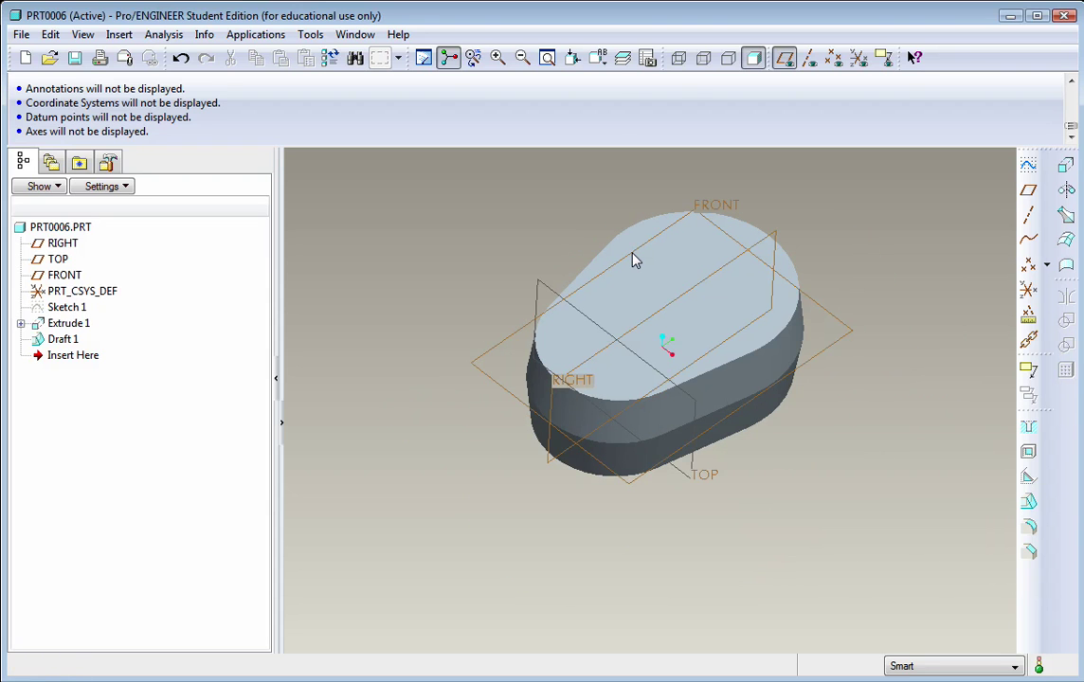
{"action": "scroll", "coordinate": [584, 242], "scroll_direction": "up", "scroll_amount": 2}
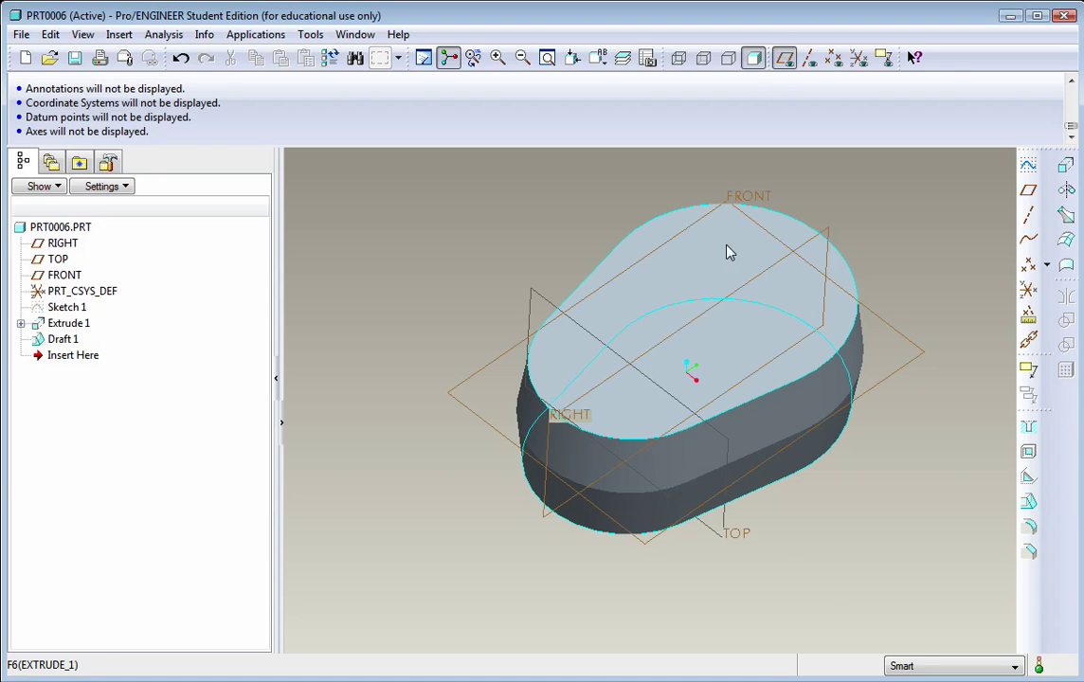
{"action": "left_click", "coordinate": [783, 58]}
{"action": "middle_click_drag", "start_coordinate": [748, 223], "coordinate": [684, 307]}
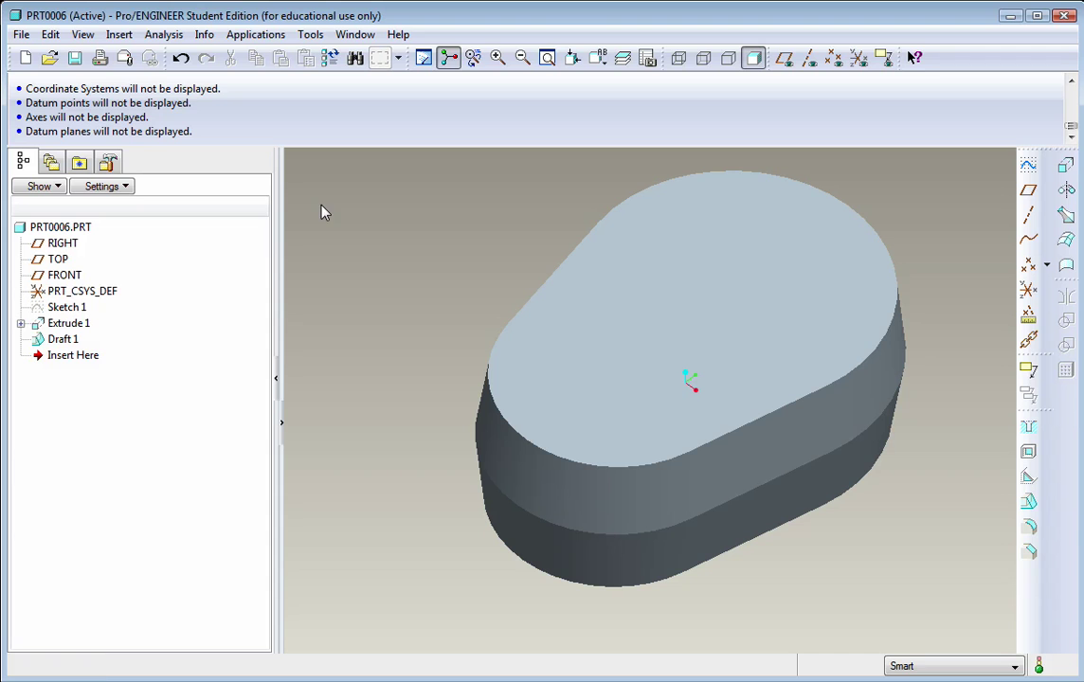
Open the model display settings and set the edge quality to Very High
{"action": "left_click", "coordinate": [83, 40]}
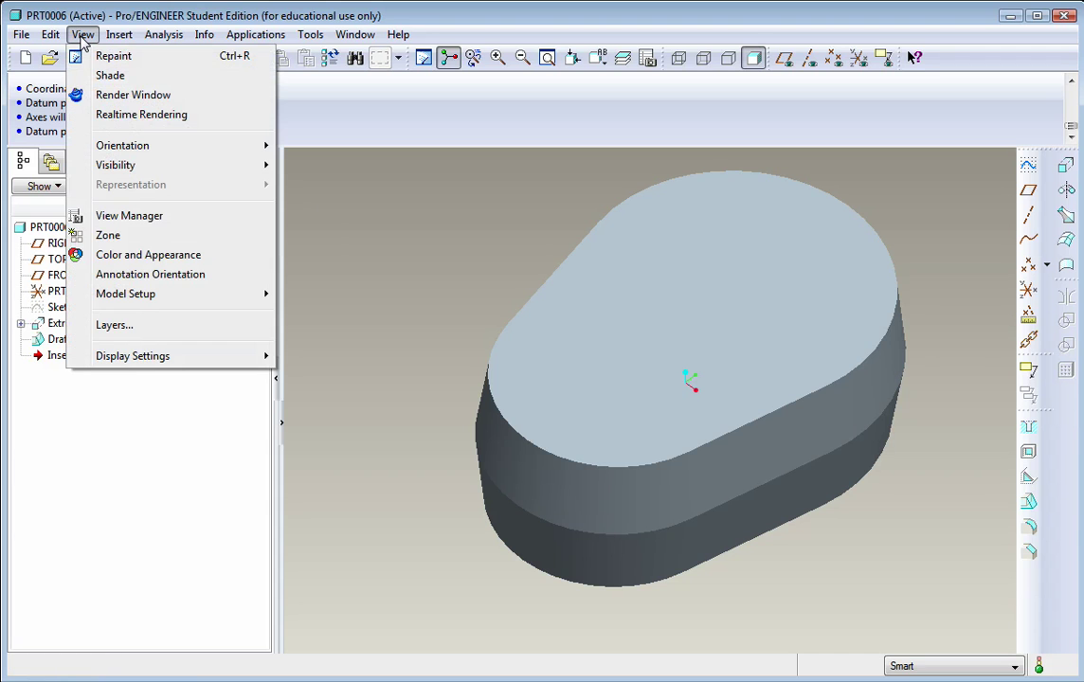
{"action": "mouse_move", "coordinate": [145, 358]}
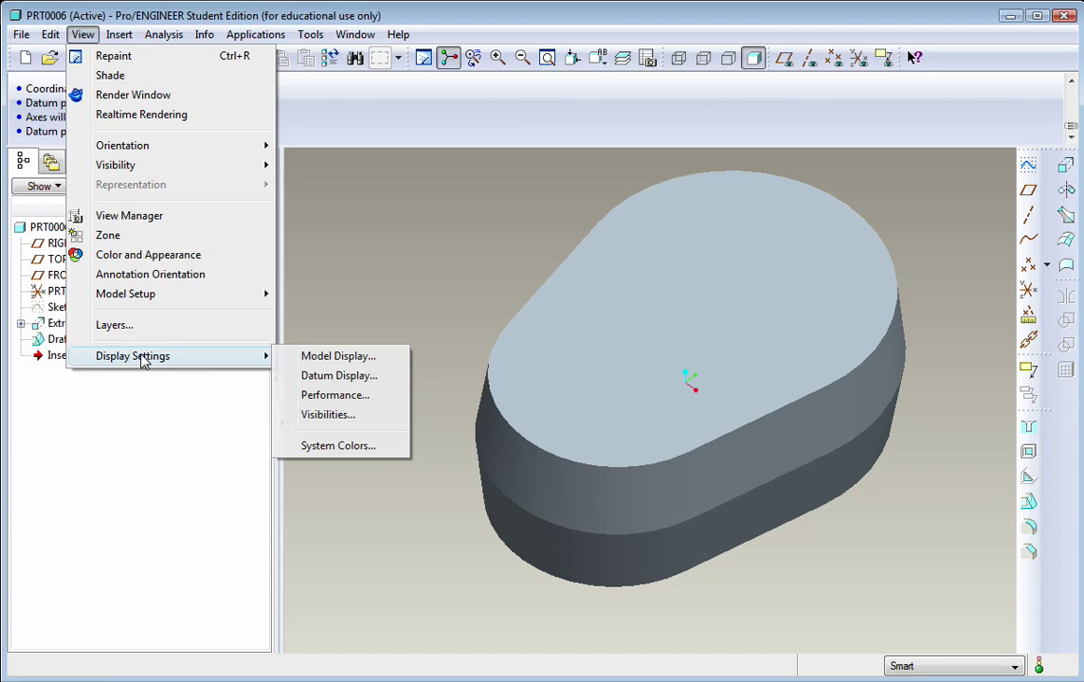
{"action": "left_click", "coordinate": [337, 360]}
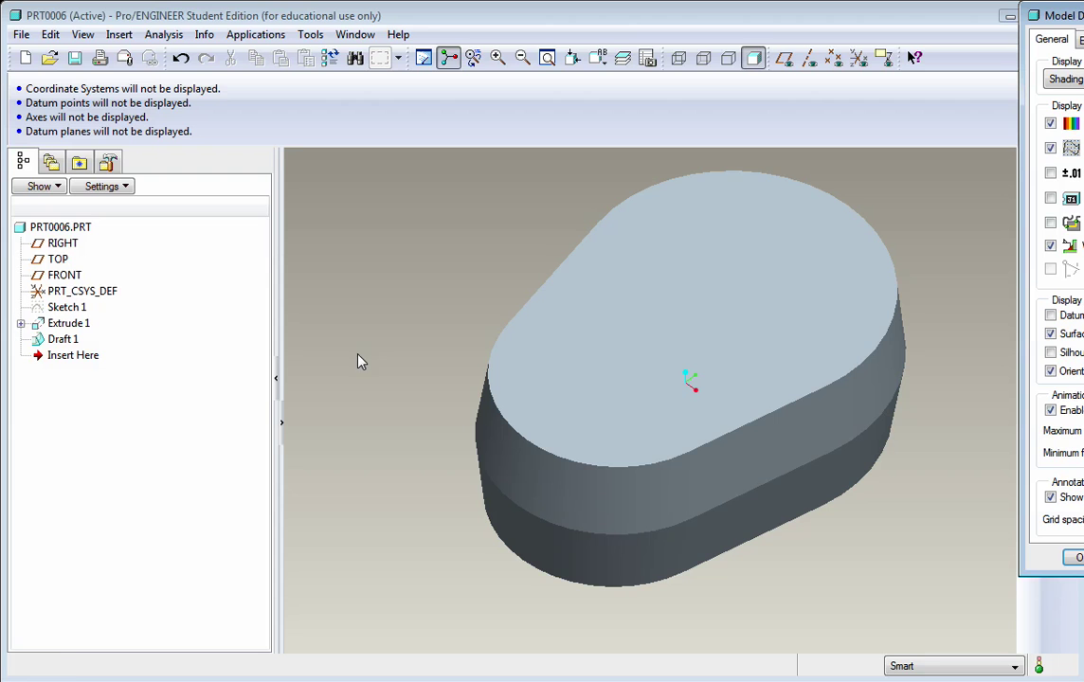
{"action": "left_click_drag", "start_coordinate": [1062, 16], "coordinate": [965, 43]}
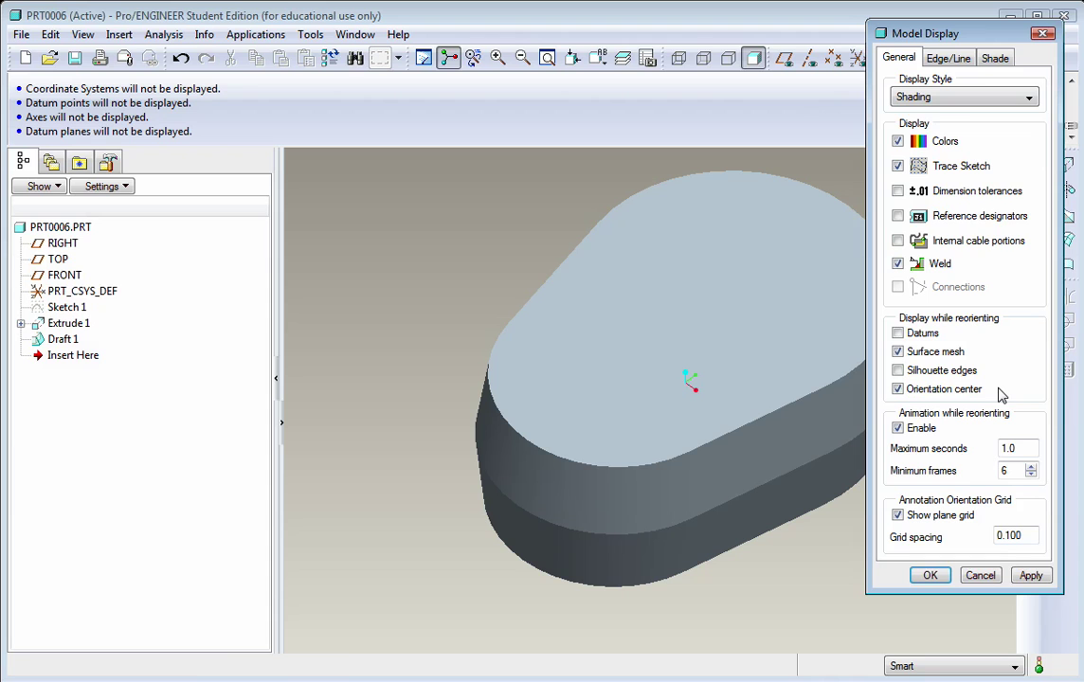
{"action": "left_click", "coordinate": [948, 59]}
{"action": "left_click", "coordinate": [950, 99]}
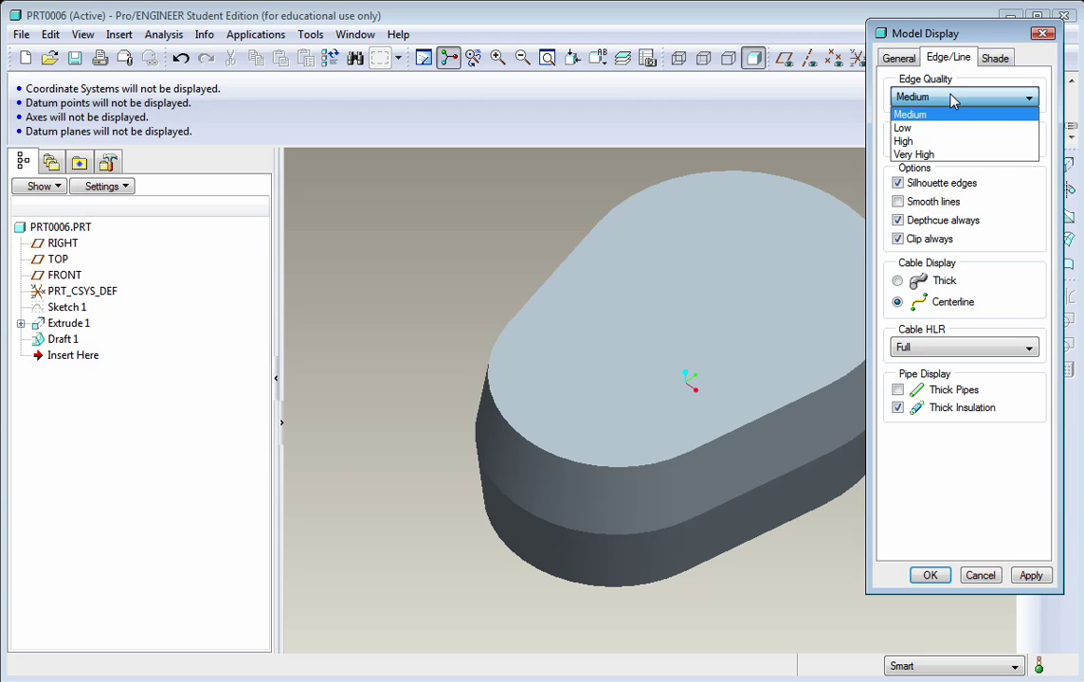
{"action": "left_click", "coordinate": [923, 154]}
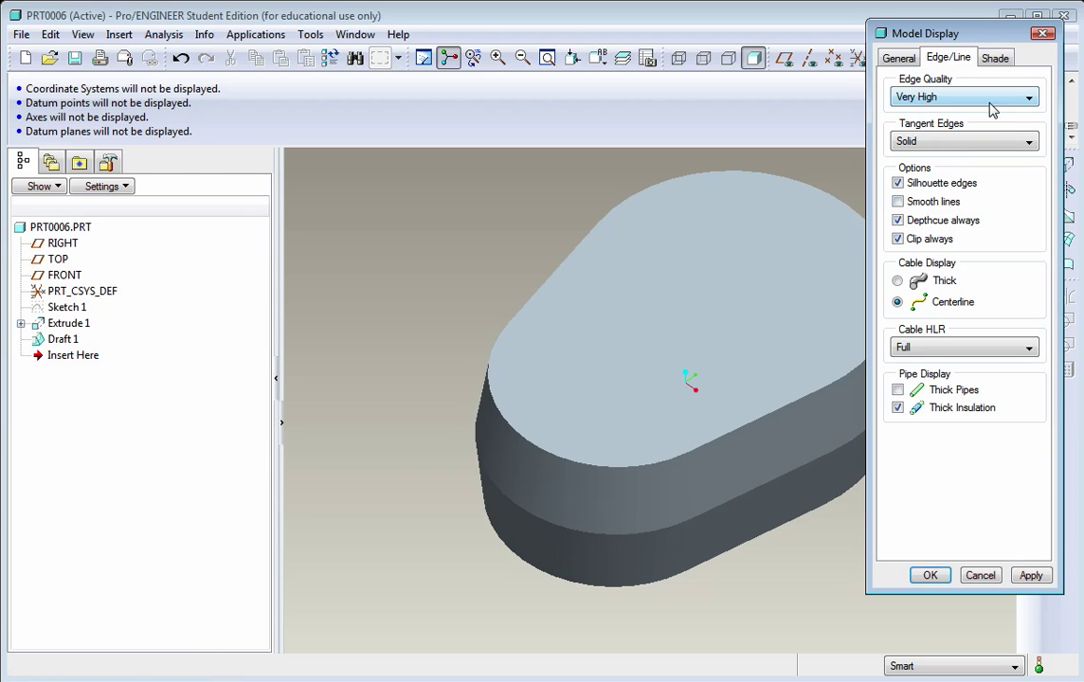
Set the shade quality to 10, enable shading with edges, and apply the model display settings
{"action": "left_click", "coordinate": [998, 60]}
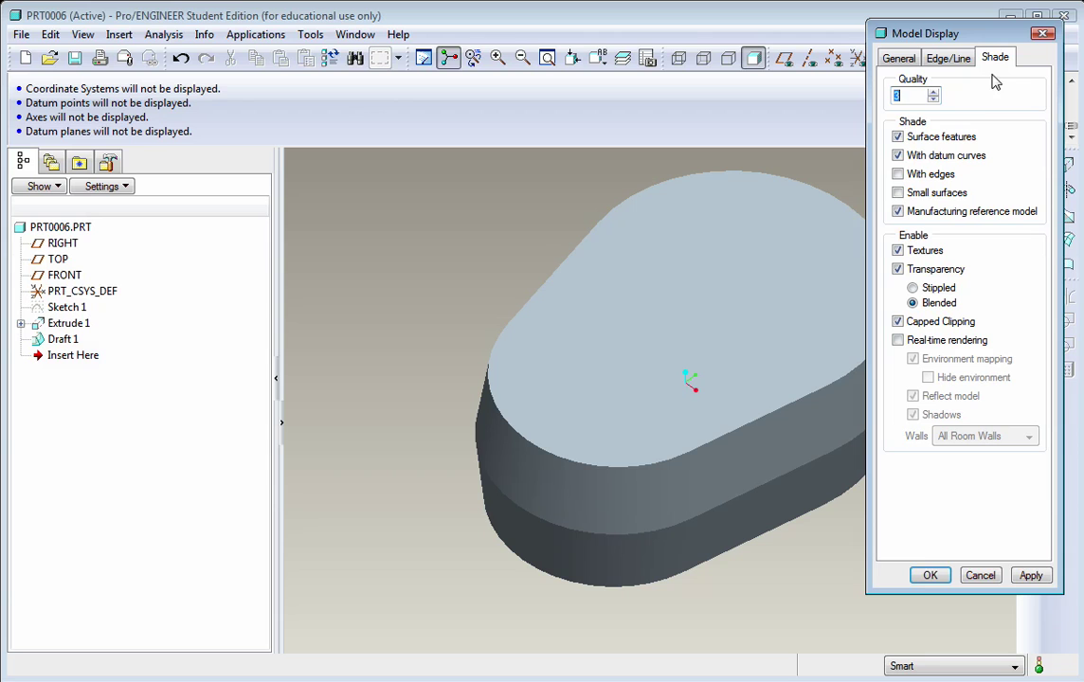
{"action": "left_click", "coordinate": [933, 92]}
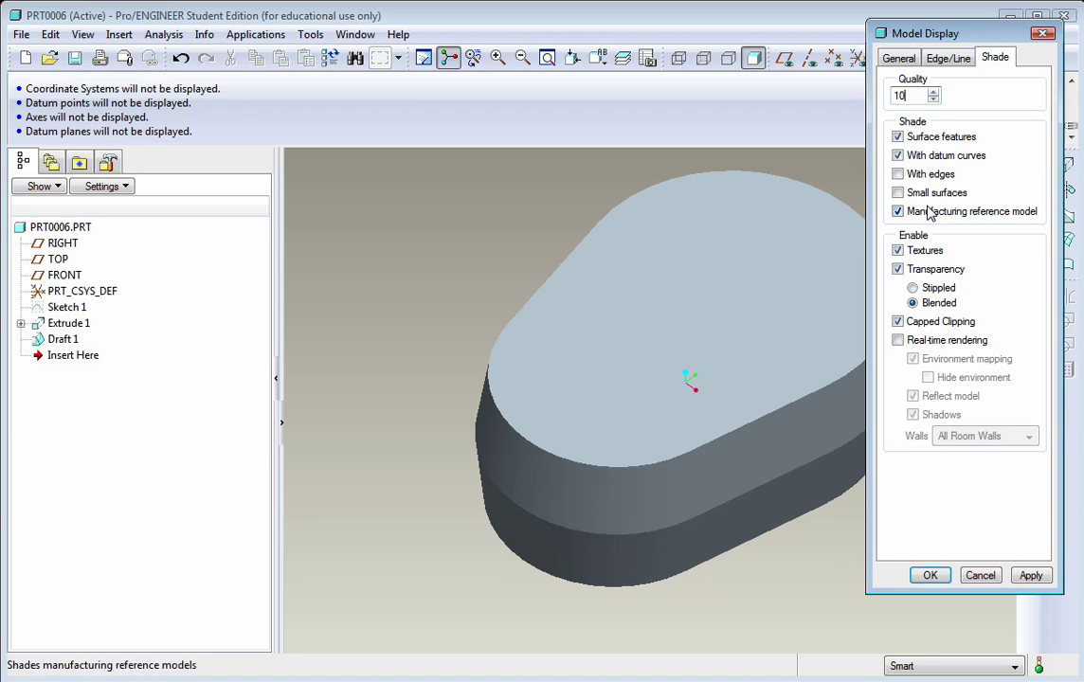
{"action": "left_click", "coordinate": [897, 174]}
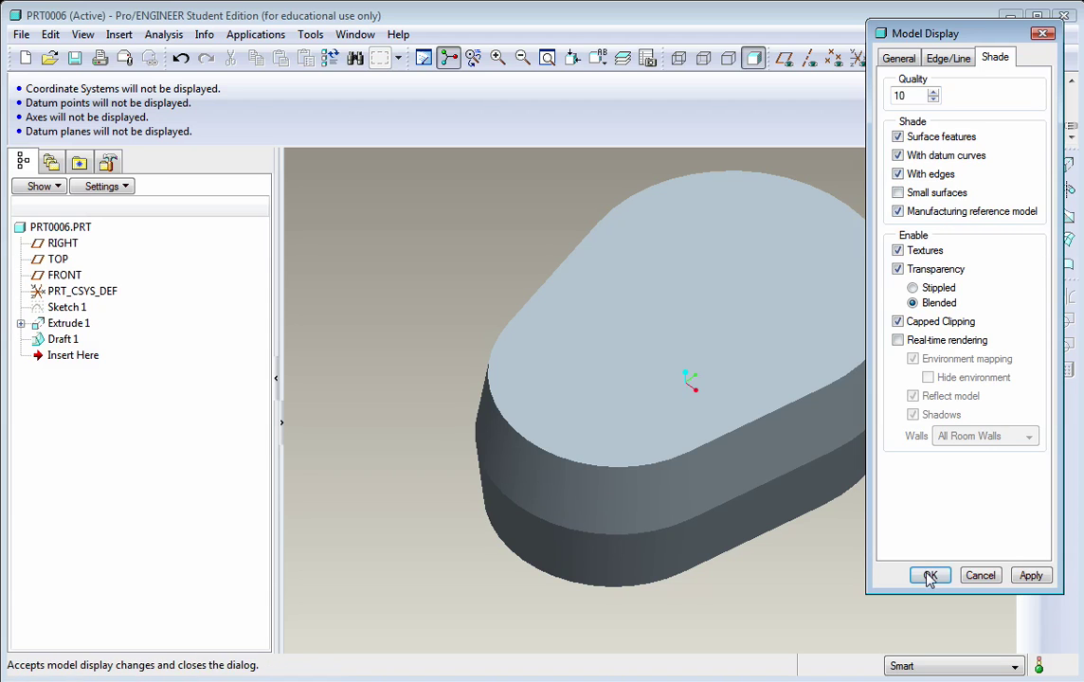
{"action": "left_click", "coordinate": [1031, 575]}
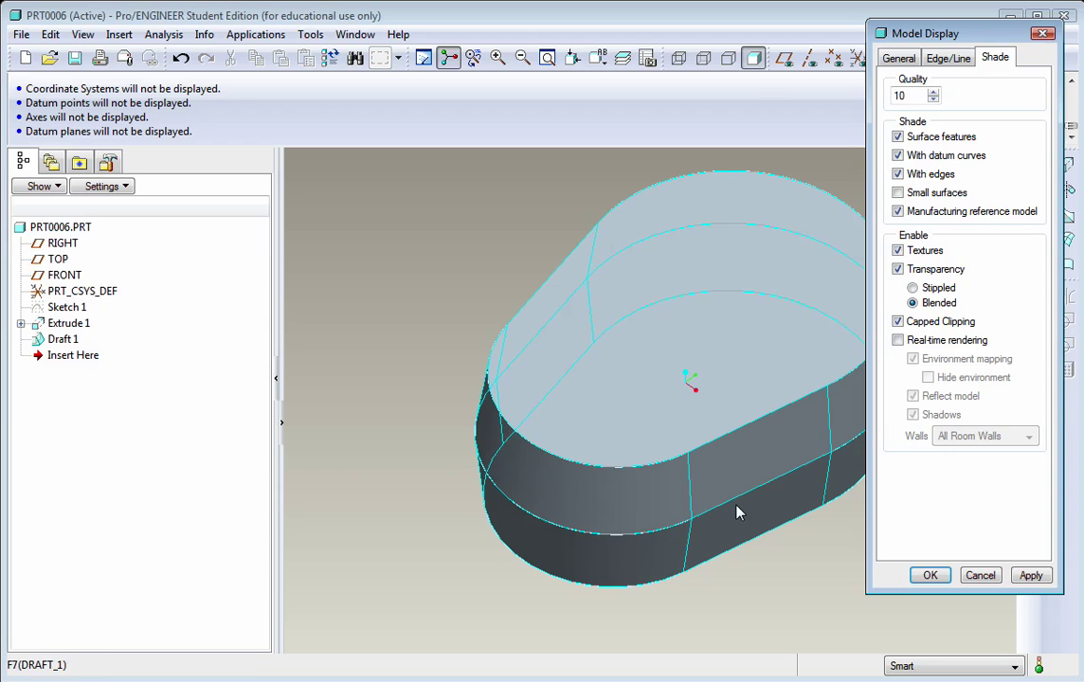
{"action": "left_click", "coordinate": [929, 575]}
Start a sketch on the drafted body's top face, using the RIGHT datum plane as the reference with Bottom orientation
{"action": "mouse_move", "coordinate": [431, 271]}
{"action": "middle_mouse_down"}
{"action": "mouse_move", "coordinate": [436, 319]}
{"action": "mouse_move", "coordinate": [415, 276]}
{"action": "mouse_move", "coordinate": [431, 259]}
{"action": "middle_mouse_up"}
{"action": "mouse_move", "coordinate": [532, 284]}
{"action": "middle_mouse_down"}
{"action": "mouse_move", "coordinate": [687, 380]}
{"action": "mouse_move", "coordinate": [769, 283]}
{"action": "mouse_move", "coordinate": [720, 298]}
{"action": "mouse_move", "coordinate": [750, 290]}
{"action": "mouse_move", "coordinate": [721, 281]}
{"action": "mouse_move", "coordinate": [714, 316]}
{"action": "middle_mouse_up"}
{"action": "scroll", "coordinate": [769, 283], "scroll_direction": "up", "scroll_amount": 2}
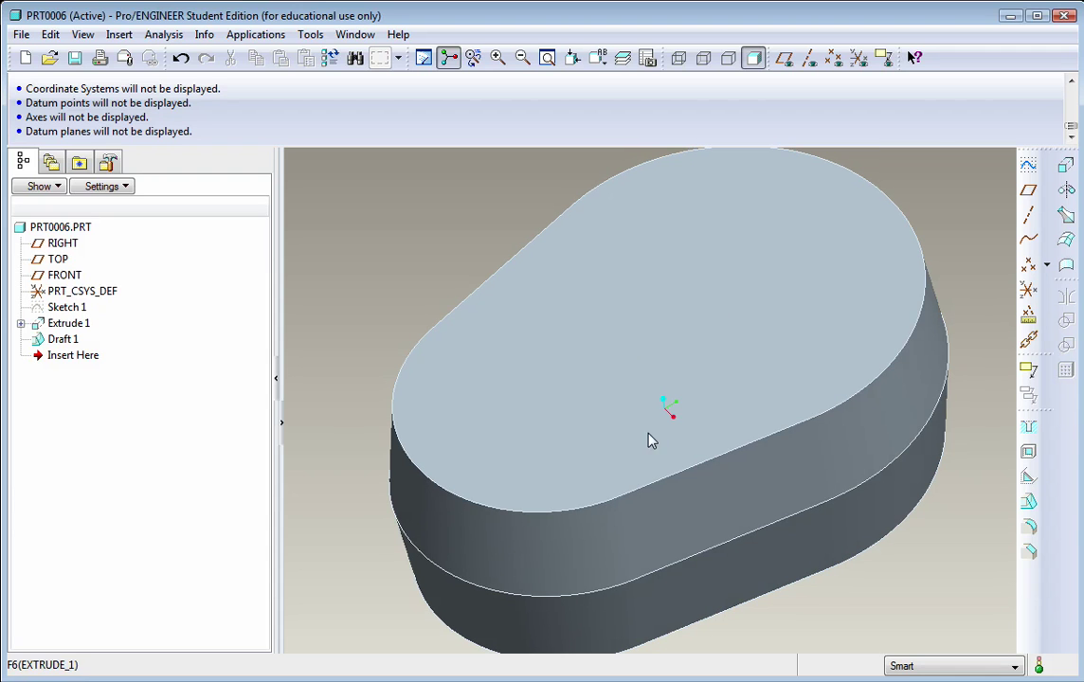
{"action": "mouse_move", "coordinate": [652, 358]}
{"action": "middle_mouse_down"}
{"action": "mouse_move", "coordinate": [663, 379]}
{"action": "mouse_move", "coordinate": [692, 363]}
{"action": "middle_mouse_up"}
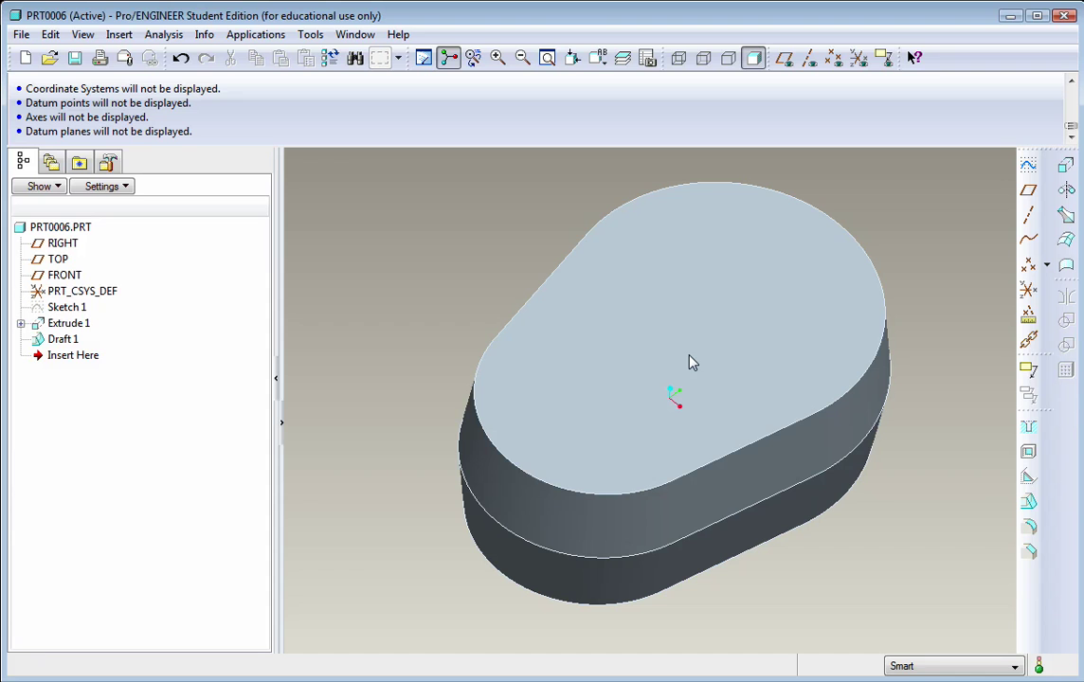
{"action": "left_click", "coordinate": [769, 317]}
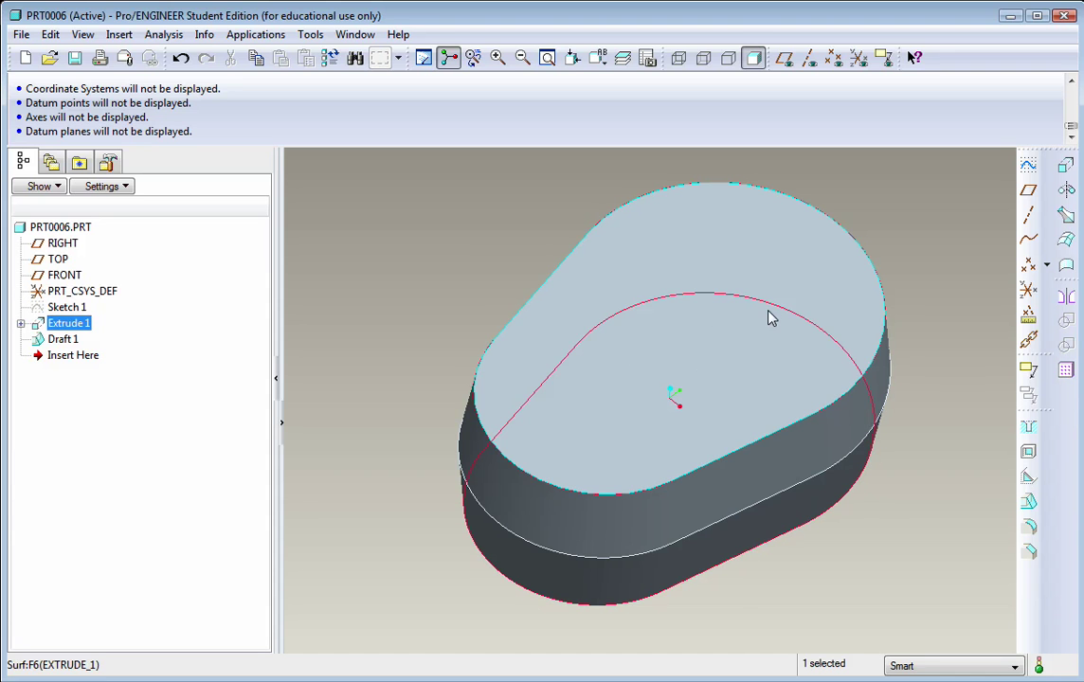
{"action": "left_click", "coordinate": [796, 286]}
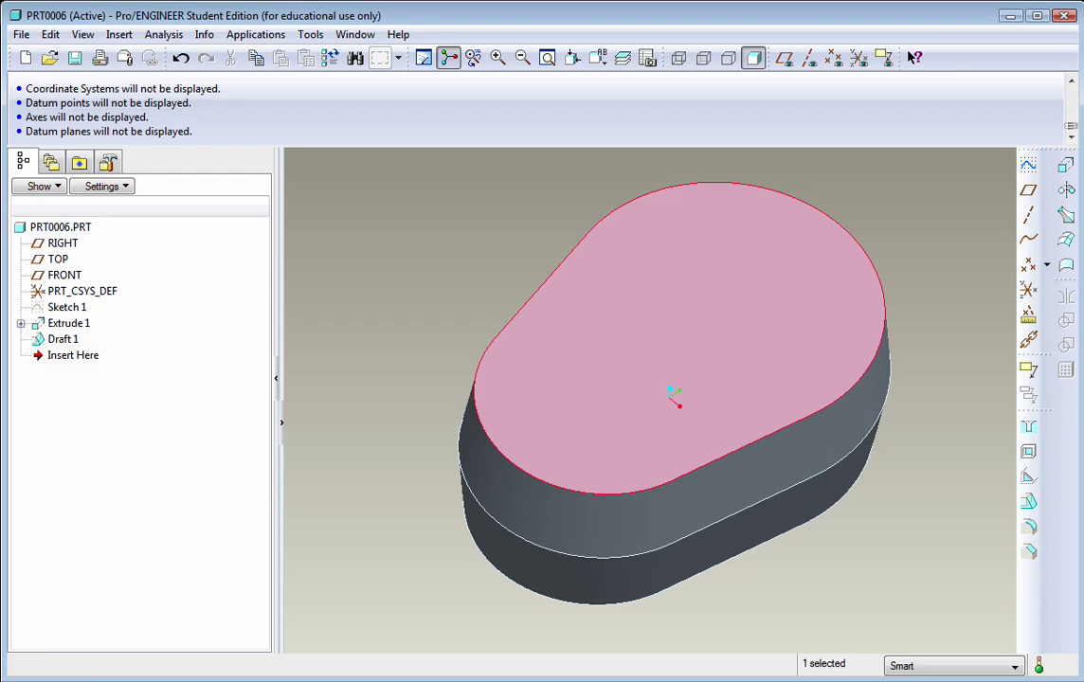
{"action": "left_click", "coordinate": [1030, 168]}
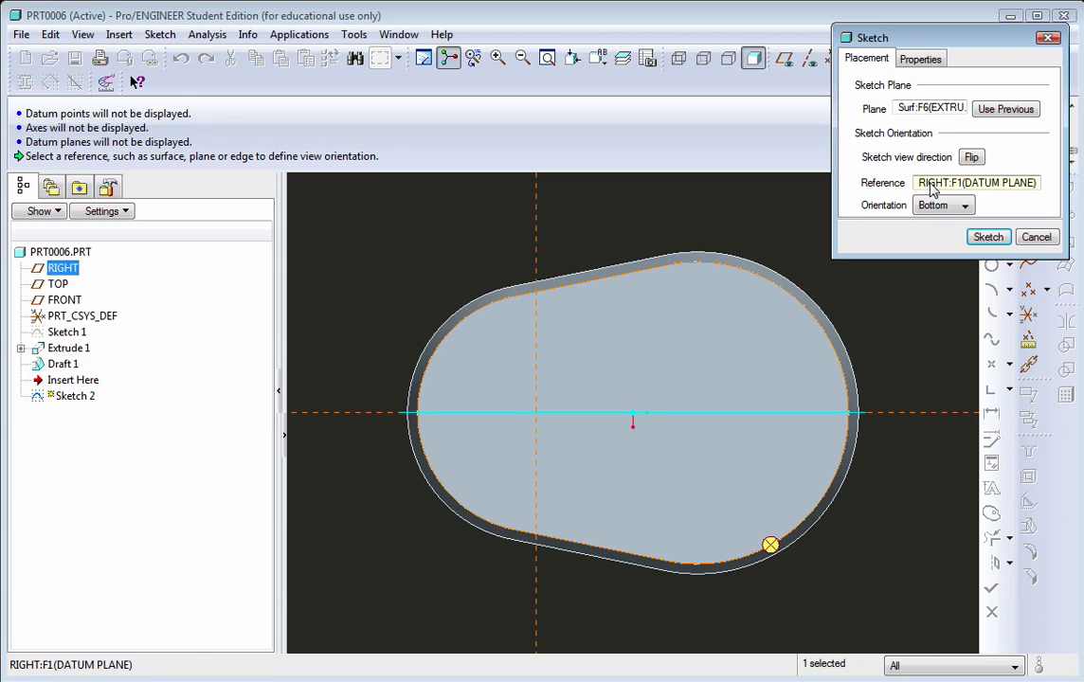
{"action": "left_click", "coordinate": [988, 238]}
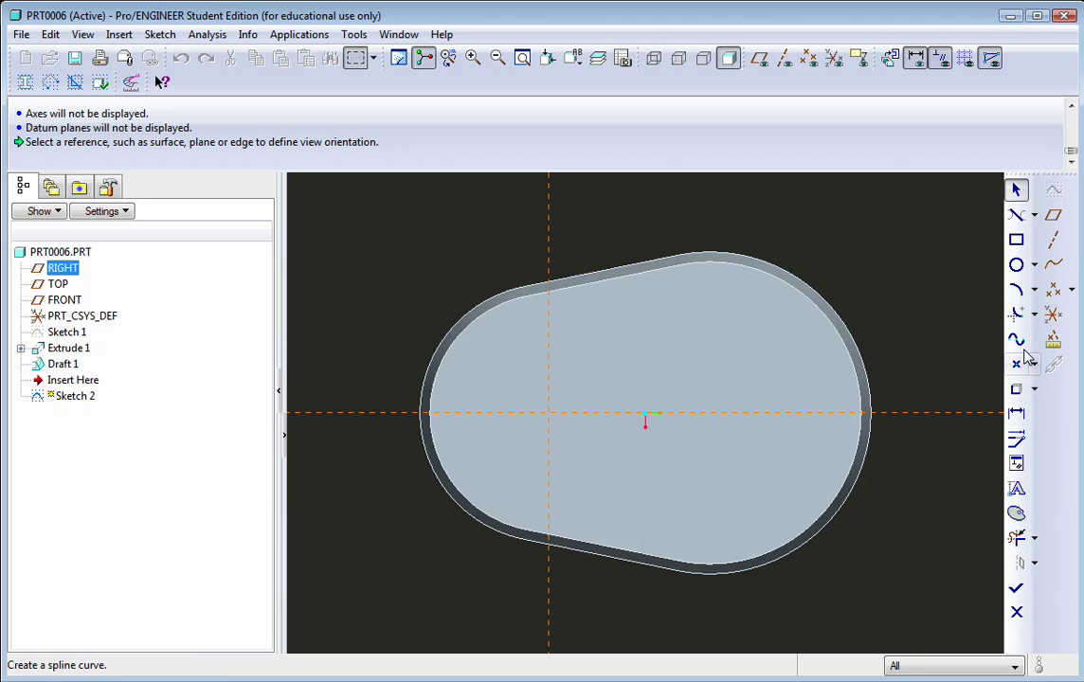
Offset the edge loop of the drafted body's top face by -.125 using the Loop selection type
{"action": "left_click", "coordinate": [1034, 290]}
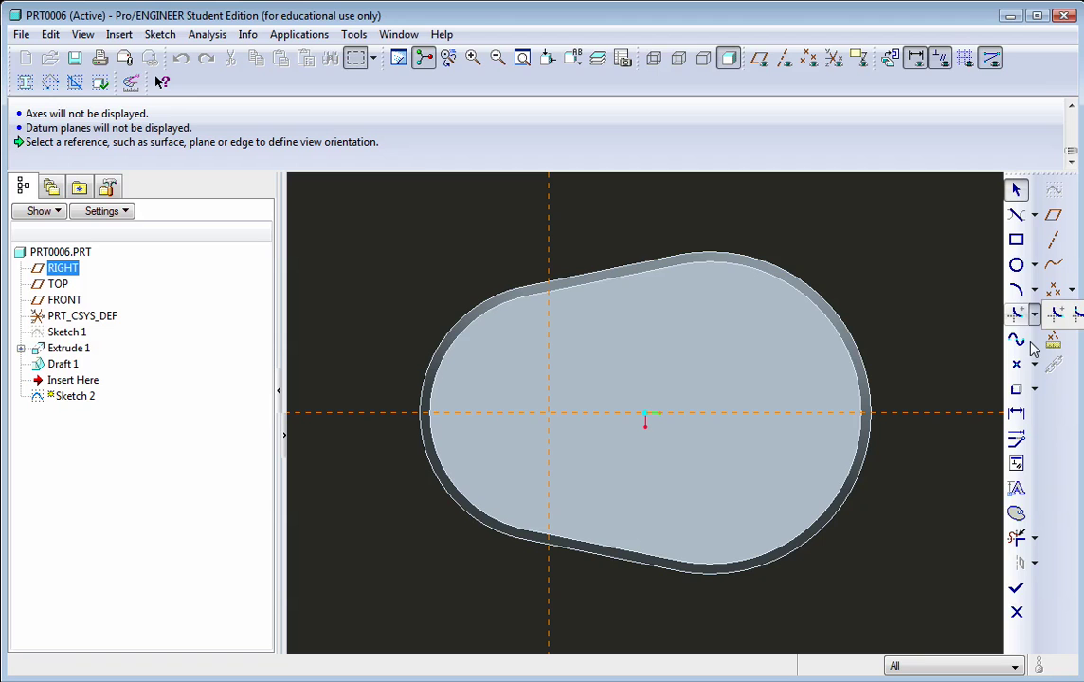
{"action": "left_click", "coordinate": [1033, 392]}
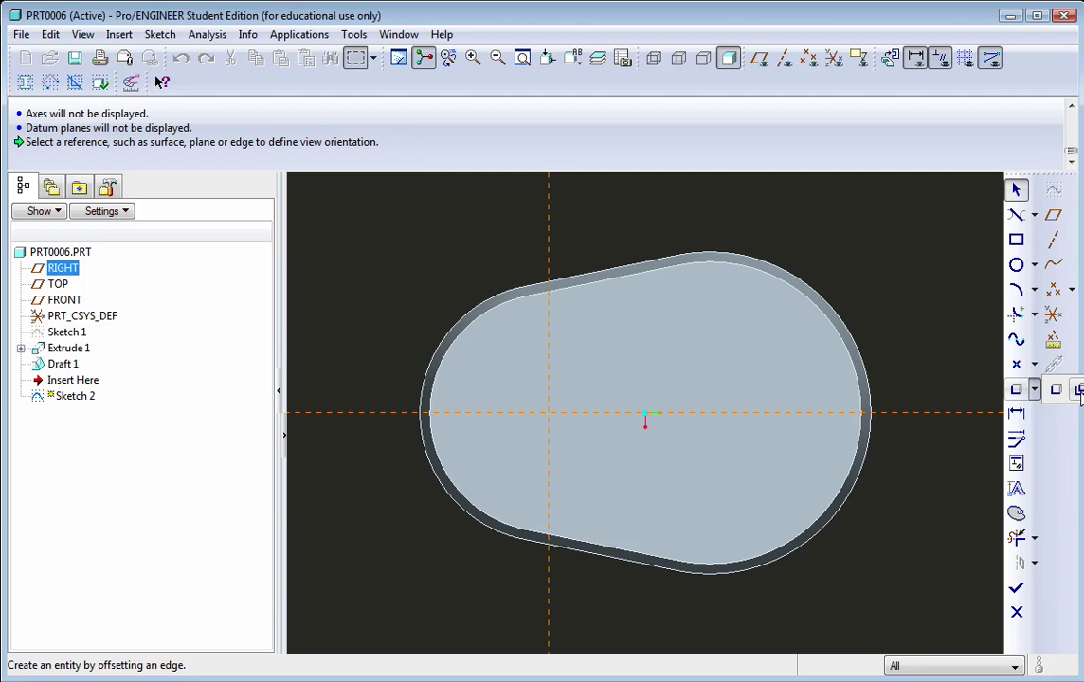
{"action": "left_click", "coordinate": [1079, 392]}
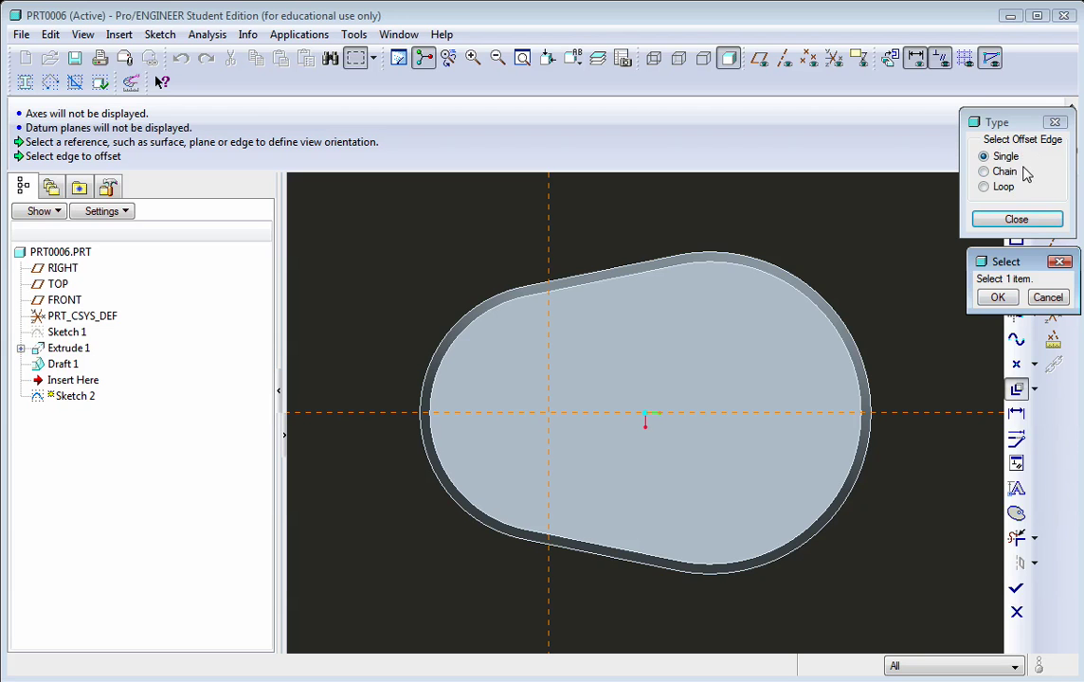
{"action": "left_click", "coordinate": [983, 186]}
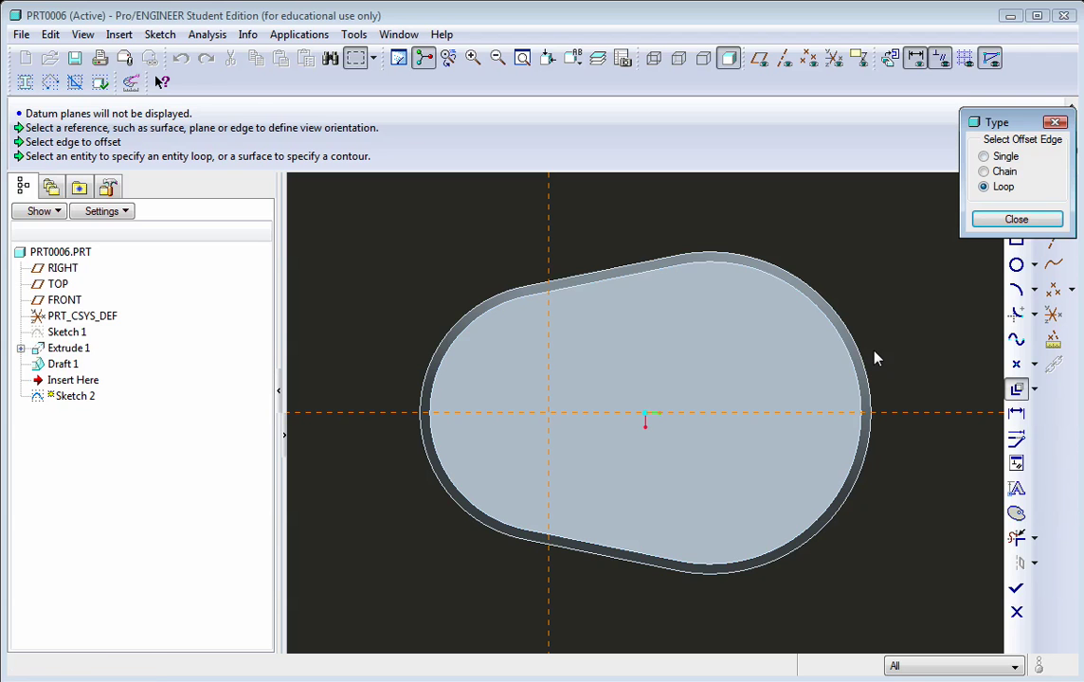
{"action": "left_click", "coordinate": [791, 383]}
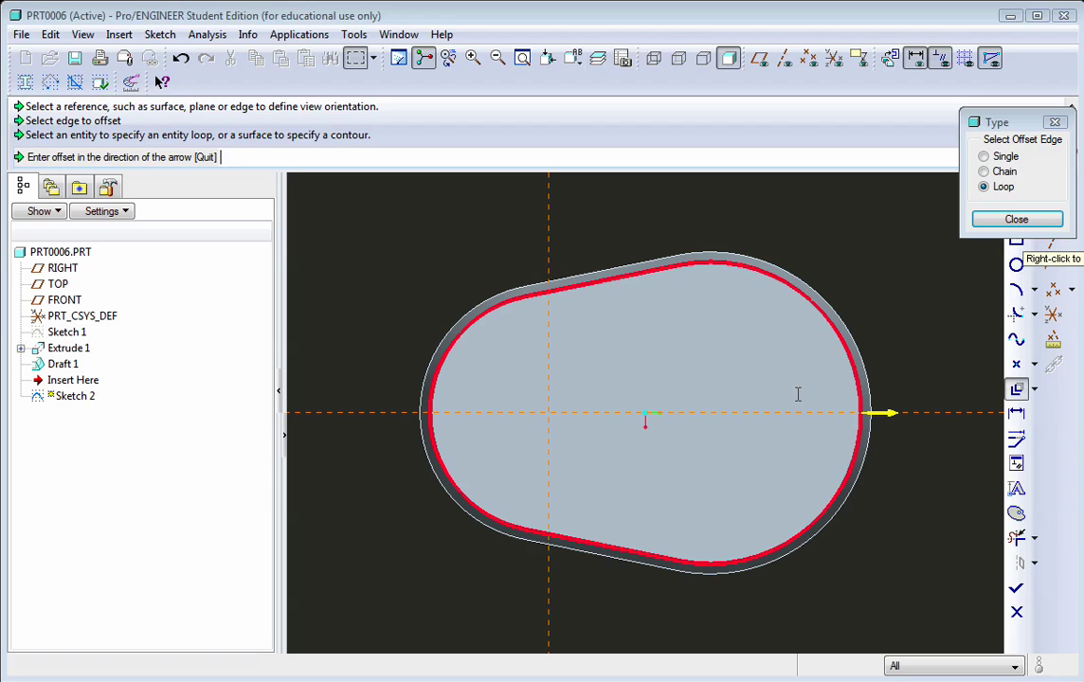
{"action": "key", "text": "Return"}
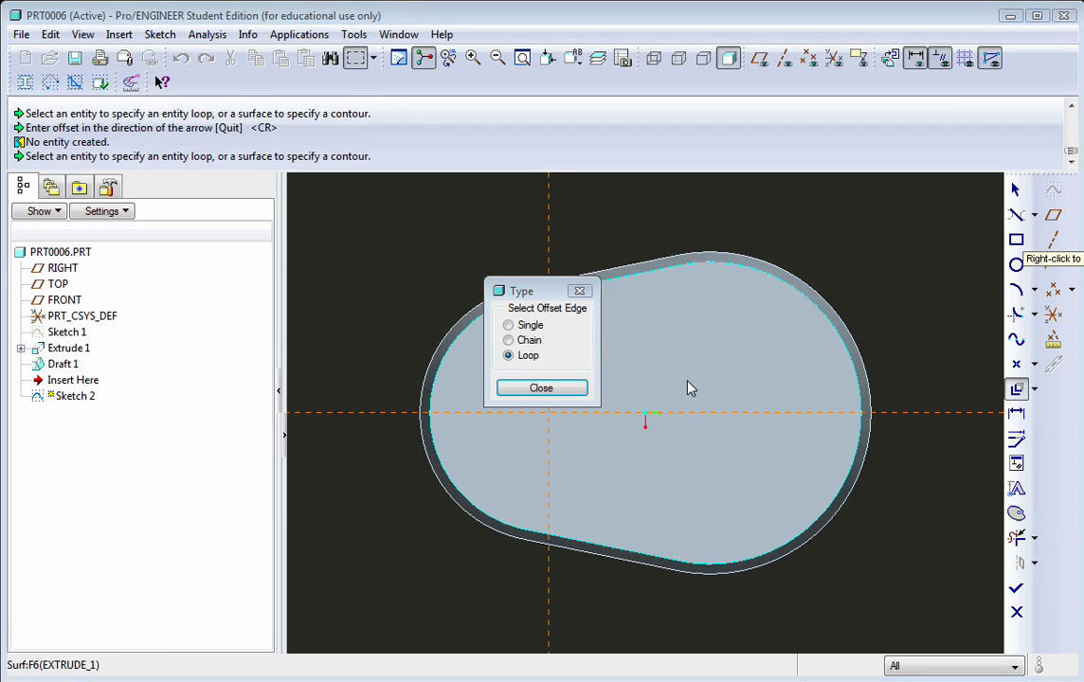
{"action": "middle_click_drag", "start_coordinate": [690, 387], "coordinate": [710, 369]}
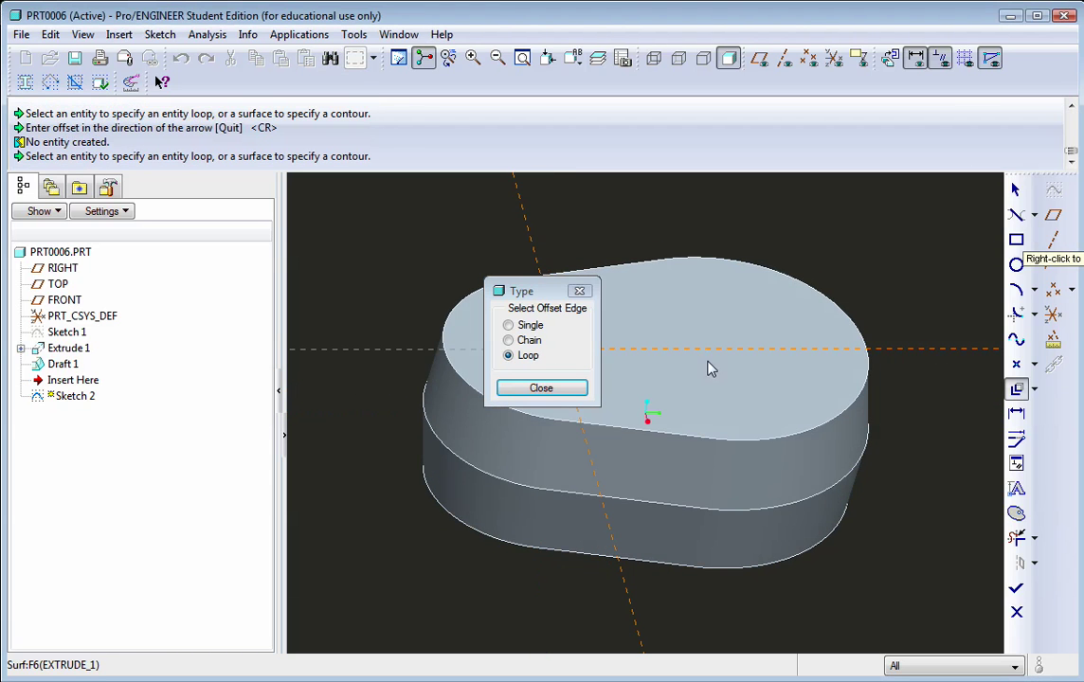
{"action": "left_click", "coordinate": [756, 401]}
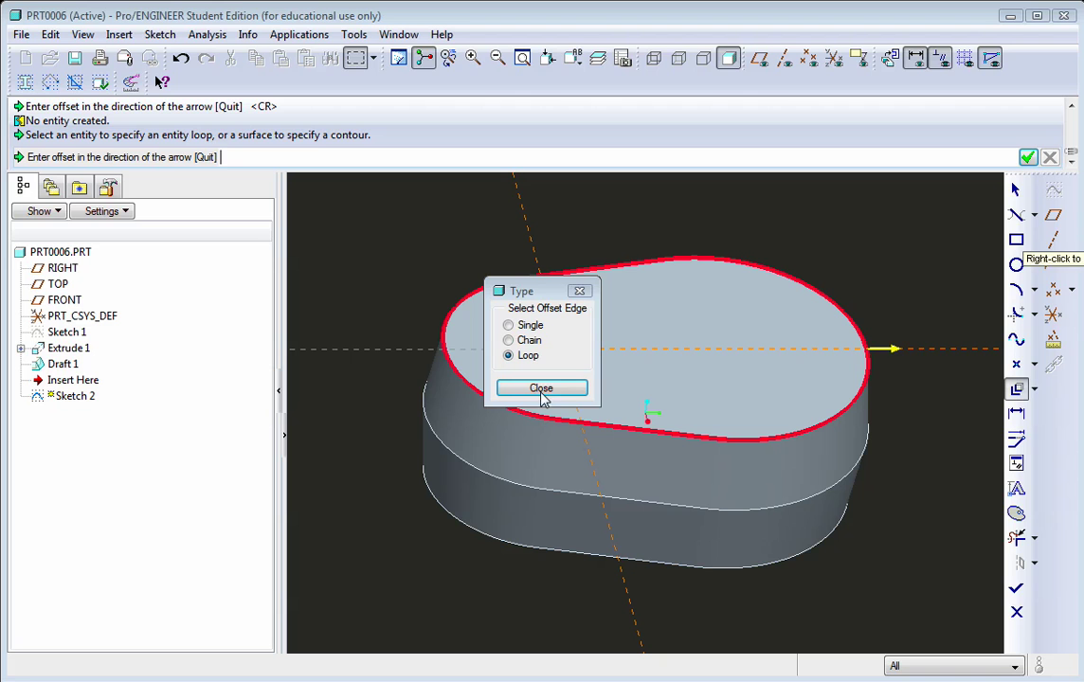
{"action": "left_click_drag", "start_coordinate": [563, 297], "coordinate": [1021, 192]}
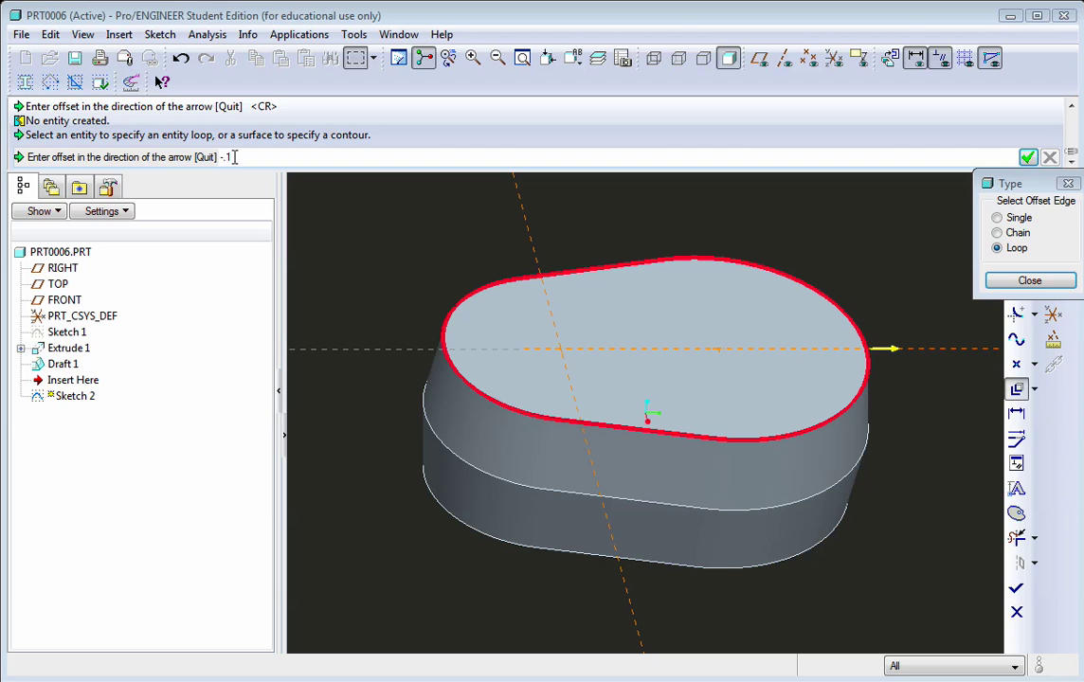
{"action": "key", "text": "Return"}
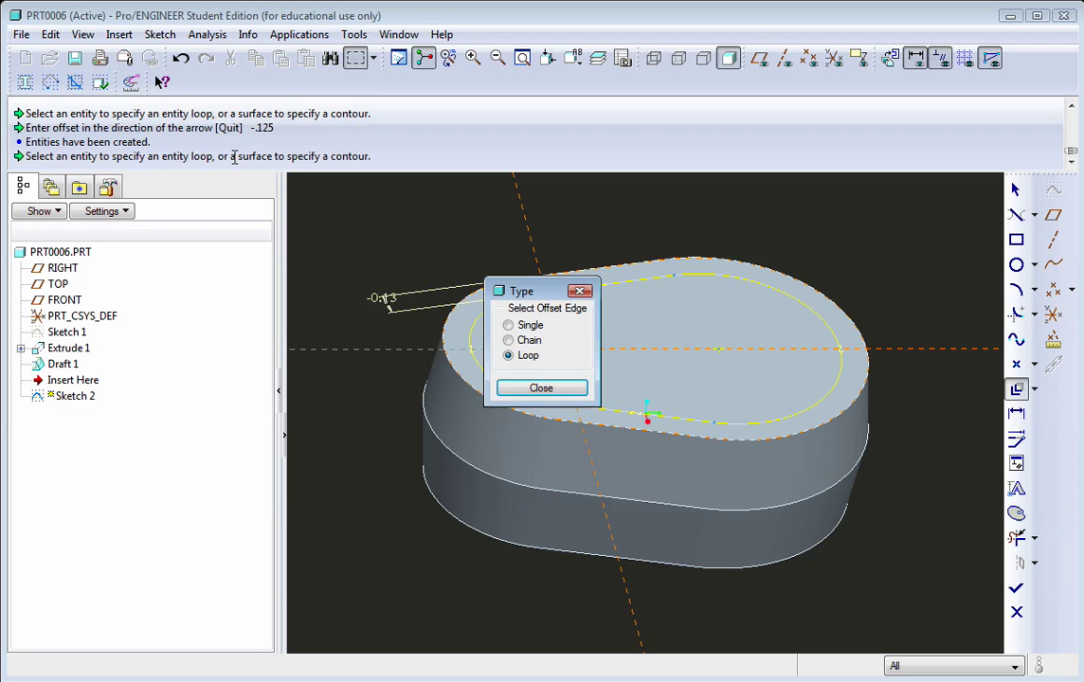
{"action": "left_click", "coordinate": [540, 389]}
Complete the sketch containing the inward edge offset on the top face
{"action": "middle_click_drag", "start_coordinate": [539, 399], "coordinate": [493, 405]}
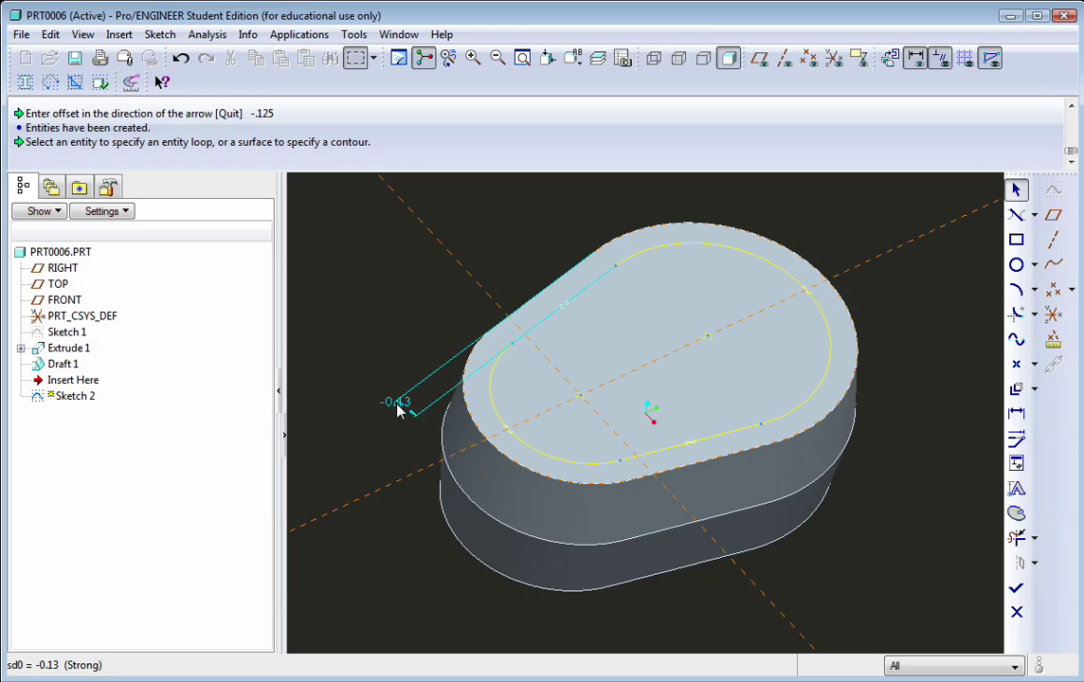
{"action": "middle_click", "coordinate": [387, 410]}
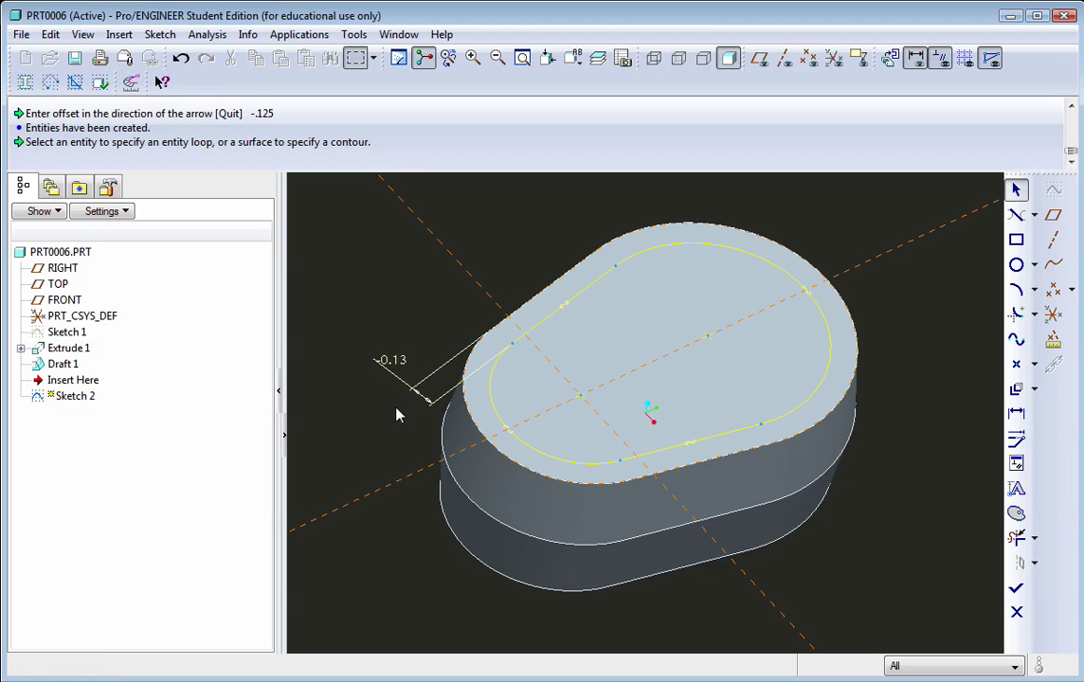
{"action": "middle_click_drag", "start_coordinate": [550, 428], "coordinate": [617, 406]}
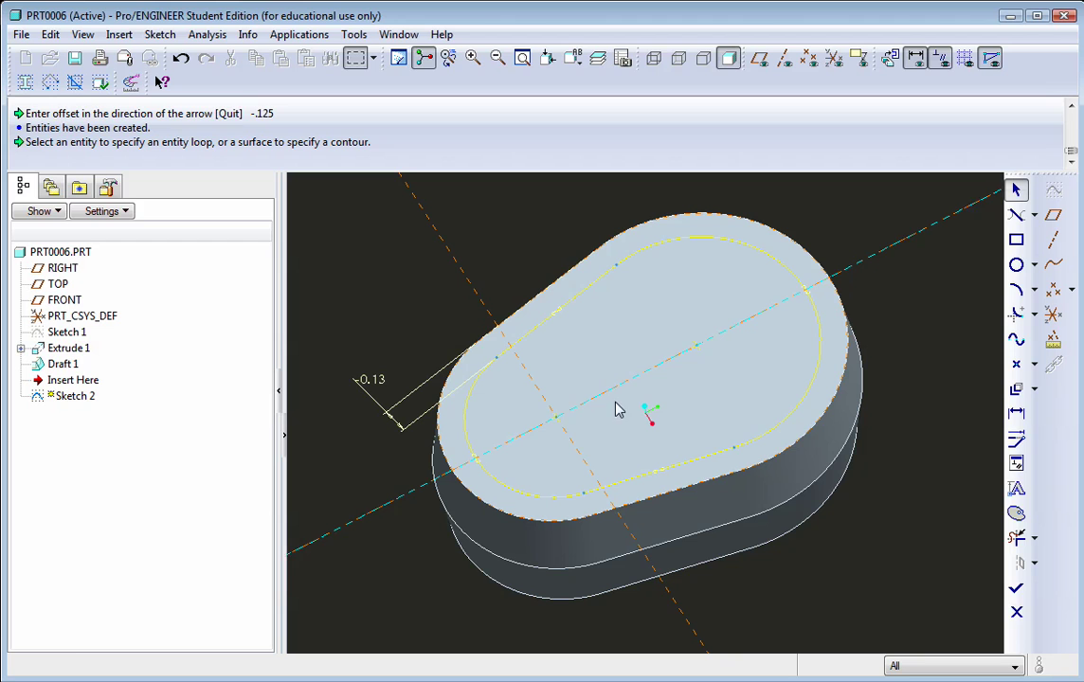
{"action": "left_click", "coordinate": [1016, 591]}
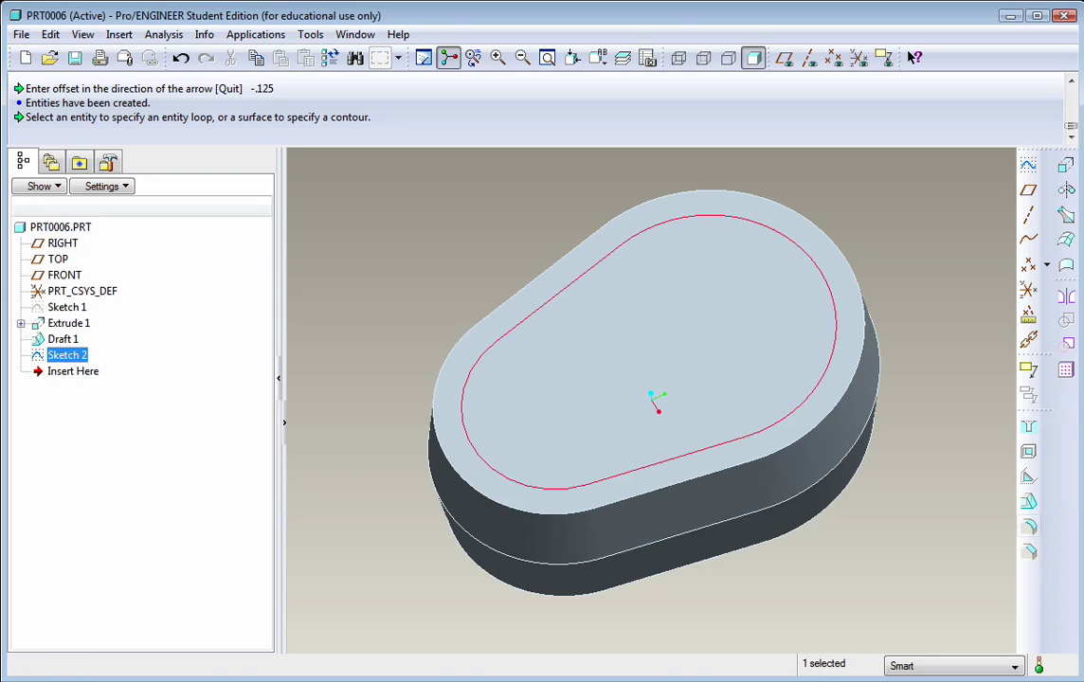
Start an extrusion from the offset loop sketch and set it to remove material from the solid body
{"action": "left_click", "coordinate": [1068, 170]}
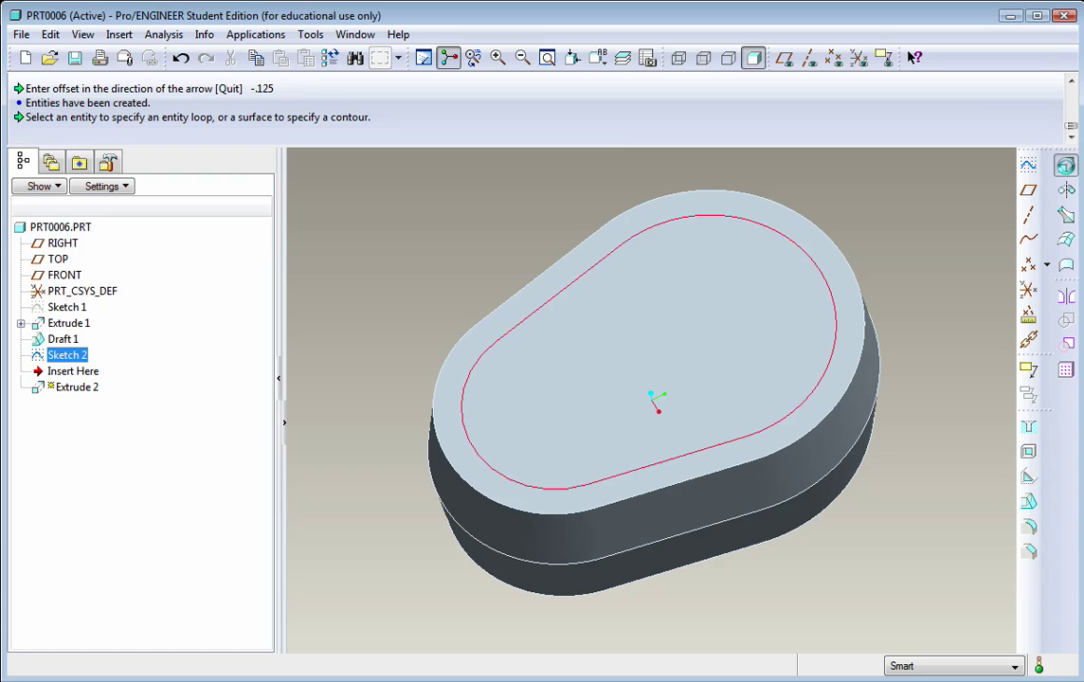
{"action": "middle_click_drag", "start_coordinate": [533, 334], "coordinate": [380, 324]}
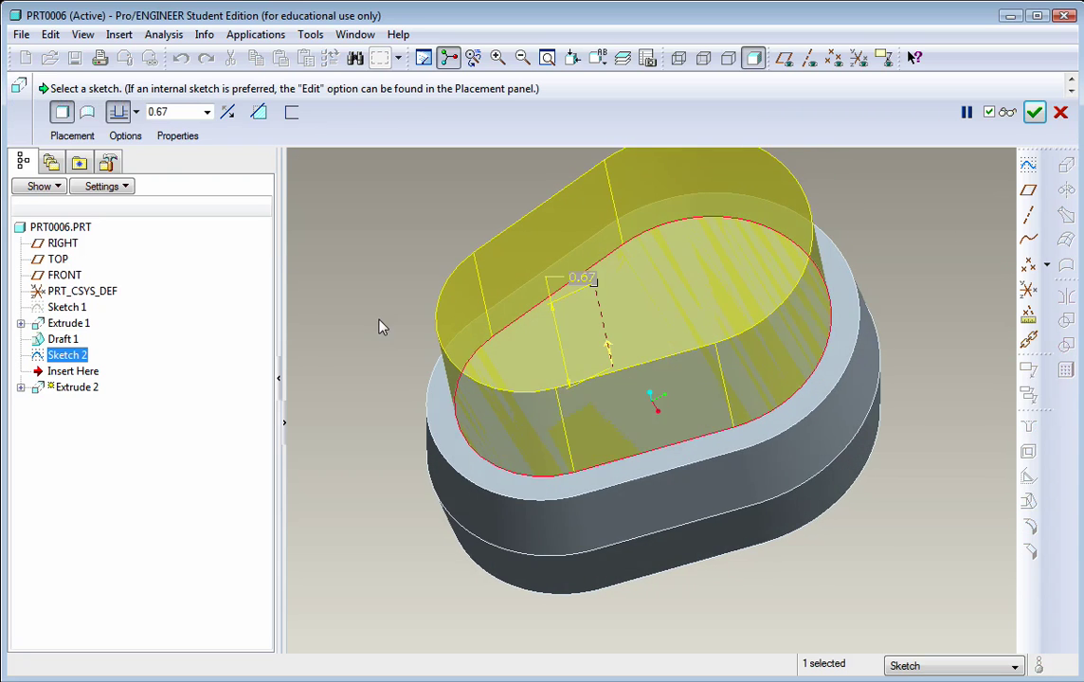
{"action": "scroll", "coordinate": [423, 266], "scroll_direction": "up", "scroll_amount": 2}
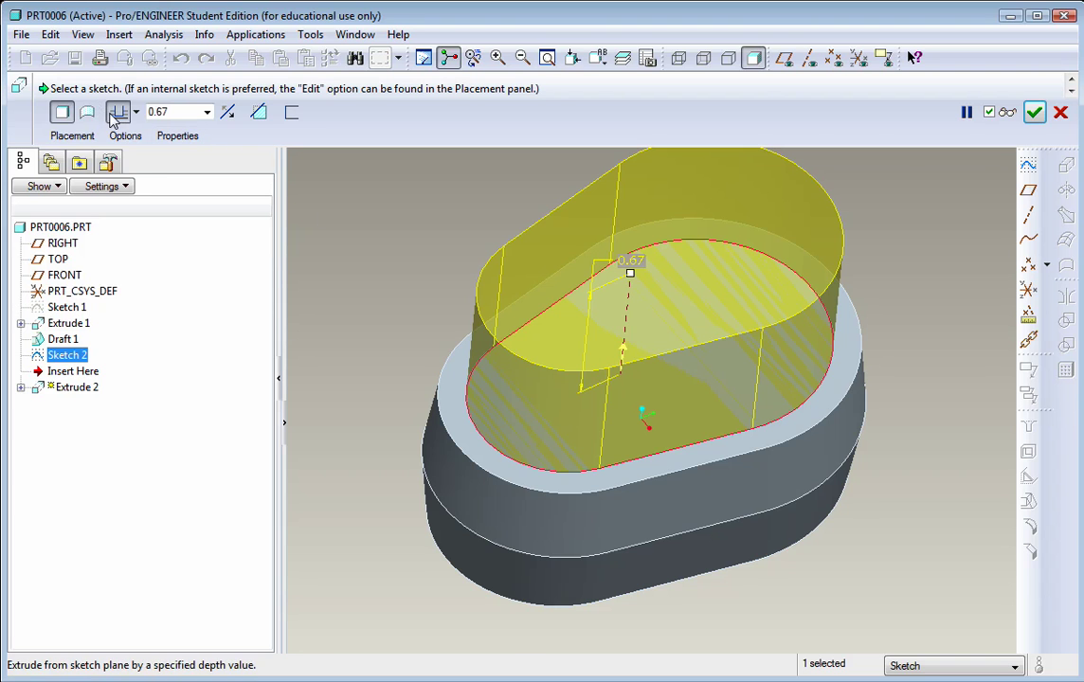
{"action": "left_click", "coordinate": [260, 112]}
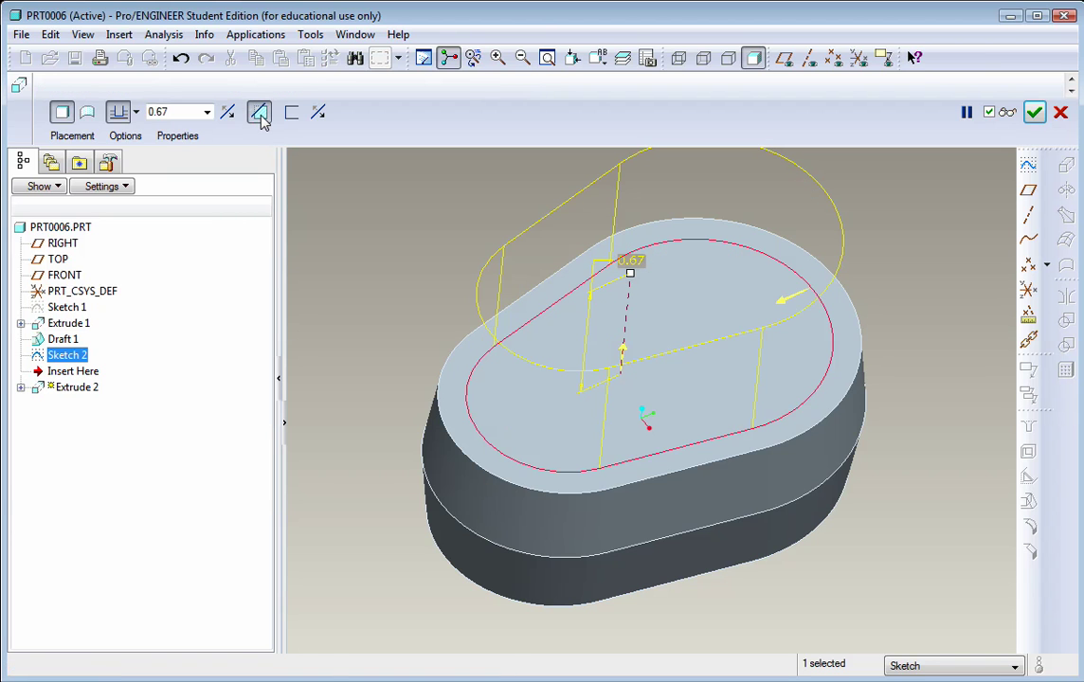
{"action": "left_click", "coordinate": [137, 113]}
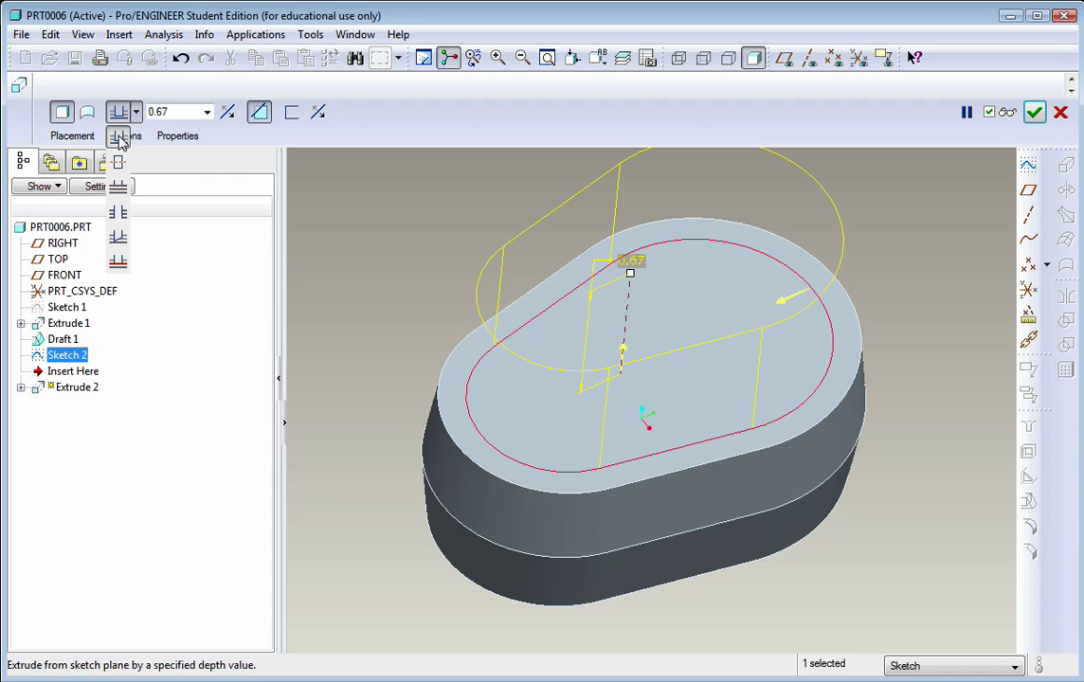
{"action": "left_click", "coordinate": [82, 141]}
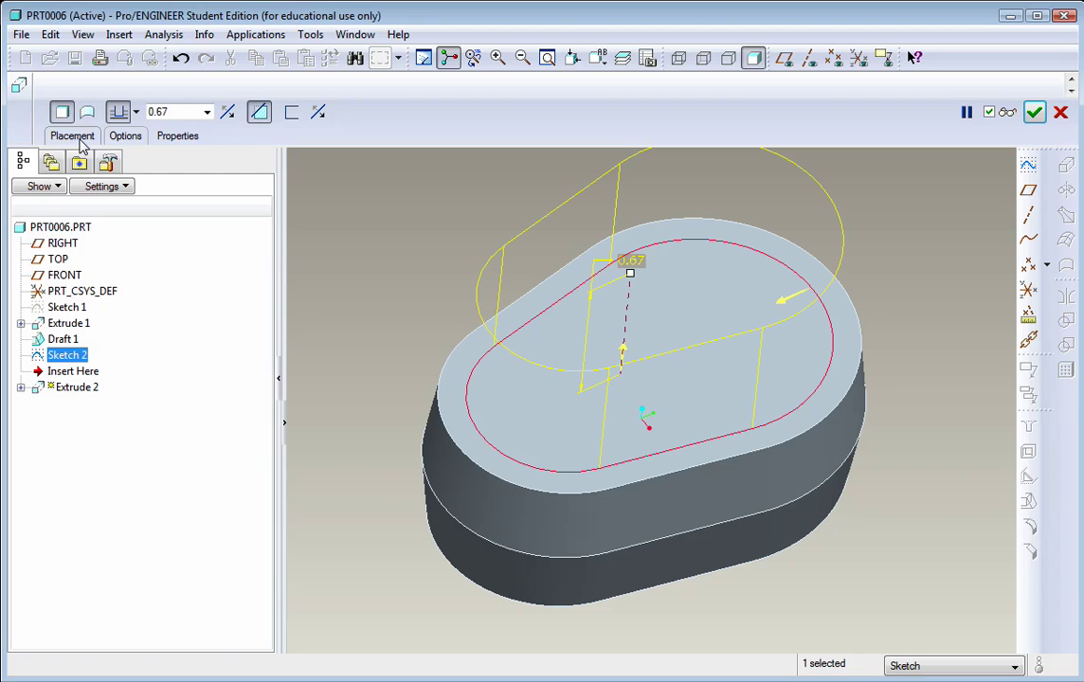
{"action": "left_click", "coordinate": [81, 141]}
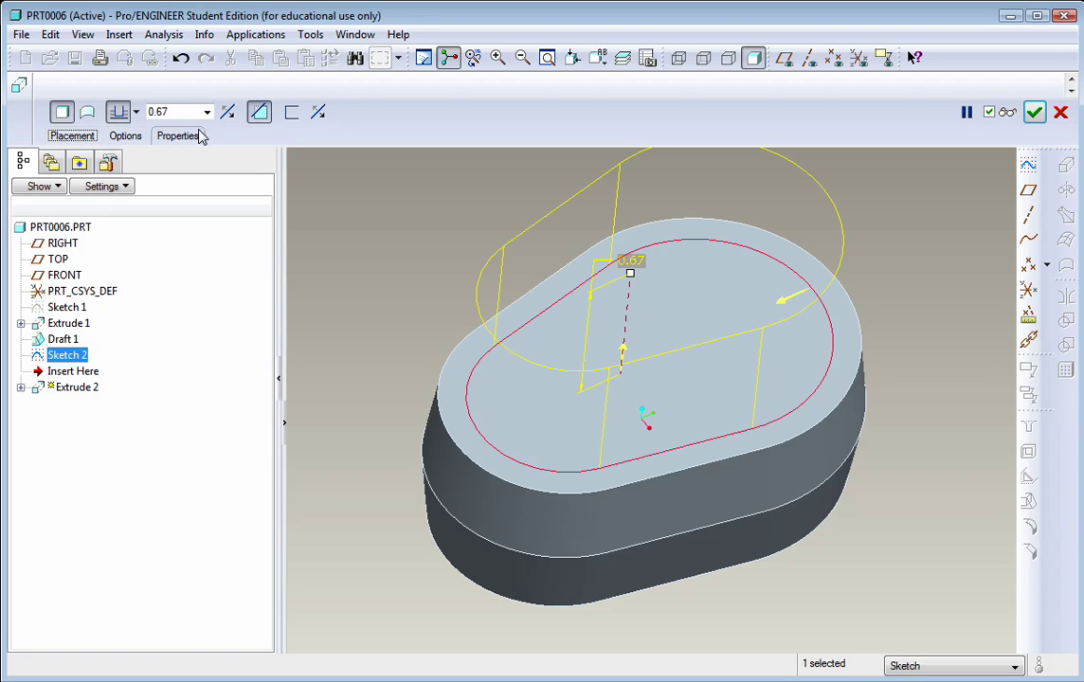
Set the cut depth to .125, flip its direction into the body, and complete the pocket
{"action": "double_click", "coordinate": [174, 111]}
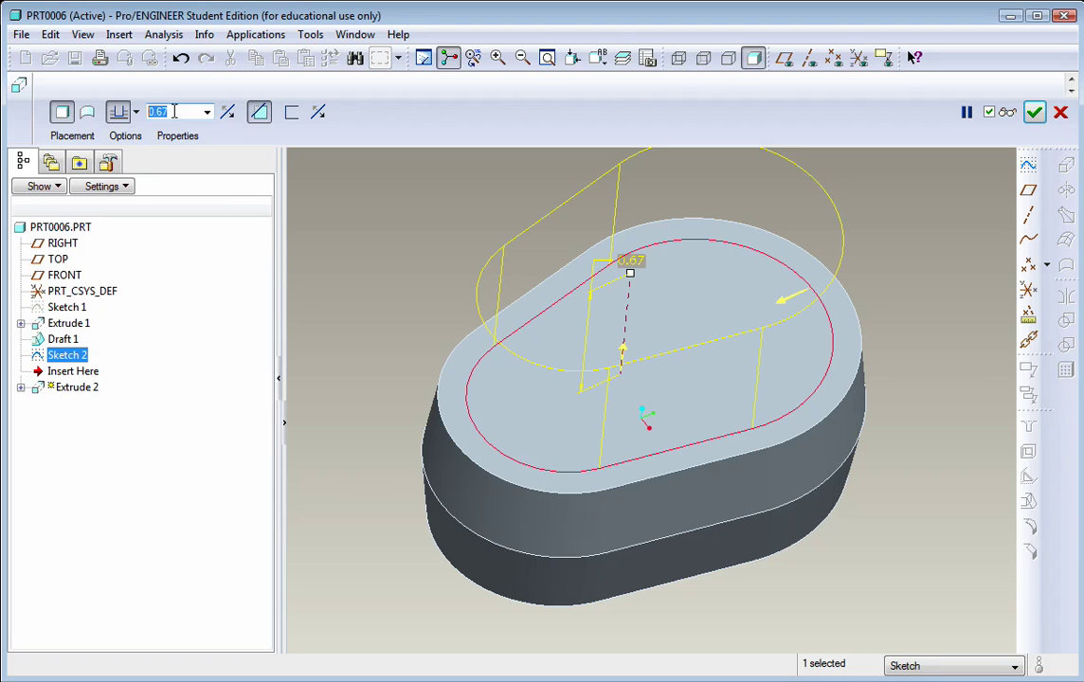
{"action": "type", "text": ".125"}
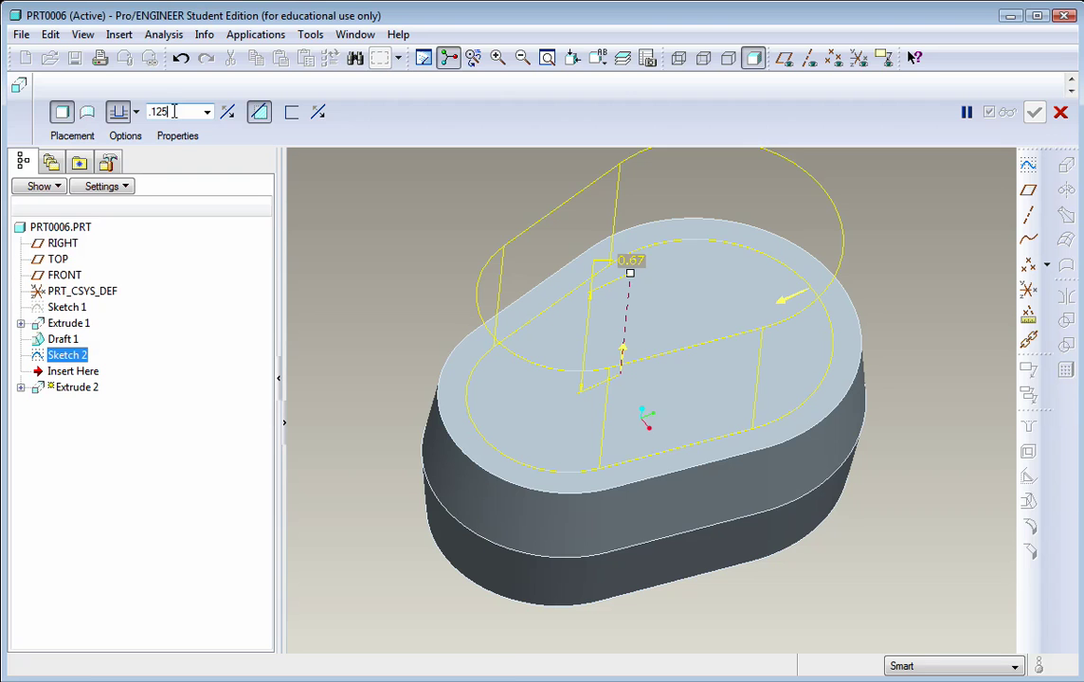
{"action": "left_click", "coordinate": [228, 112]}
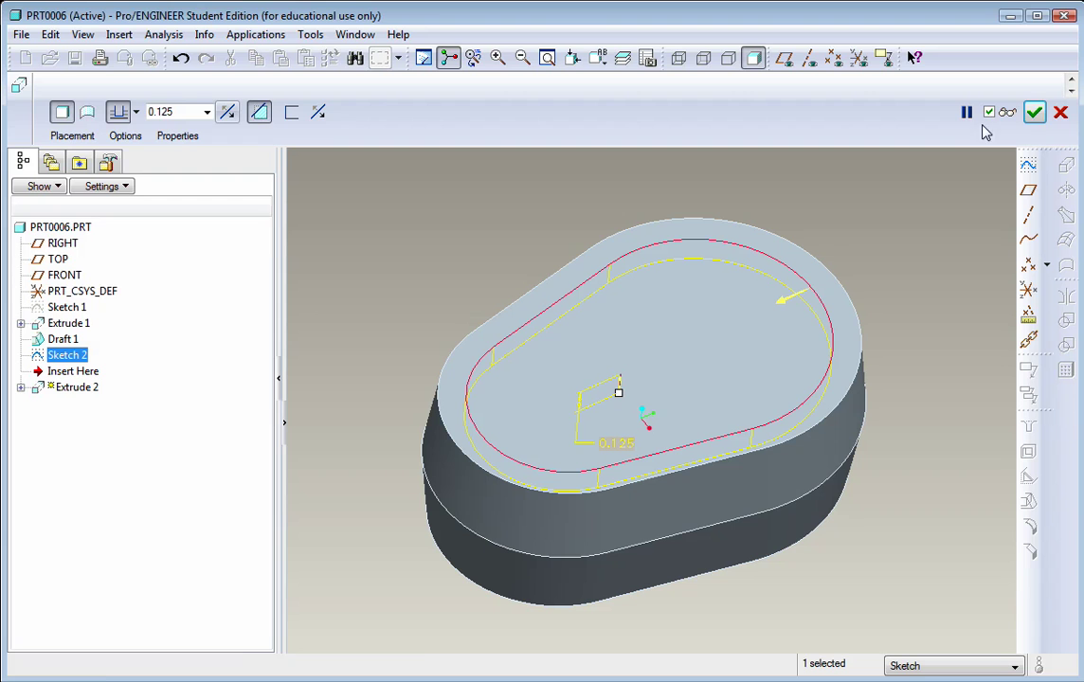
{"action": "left_click", "coordinate": [1034, 114]}
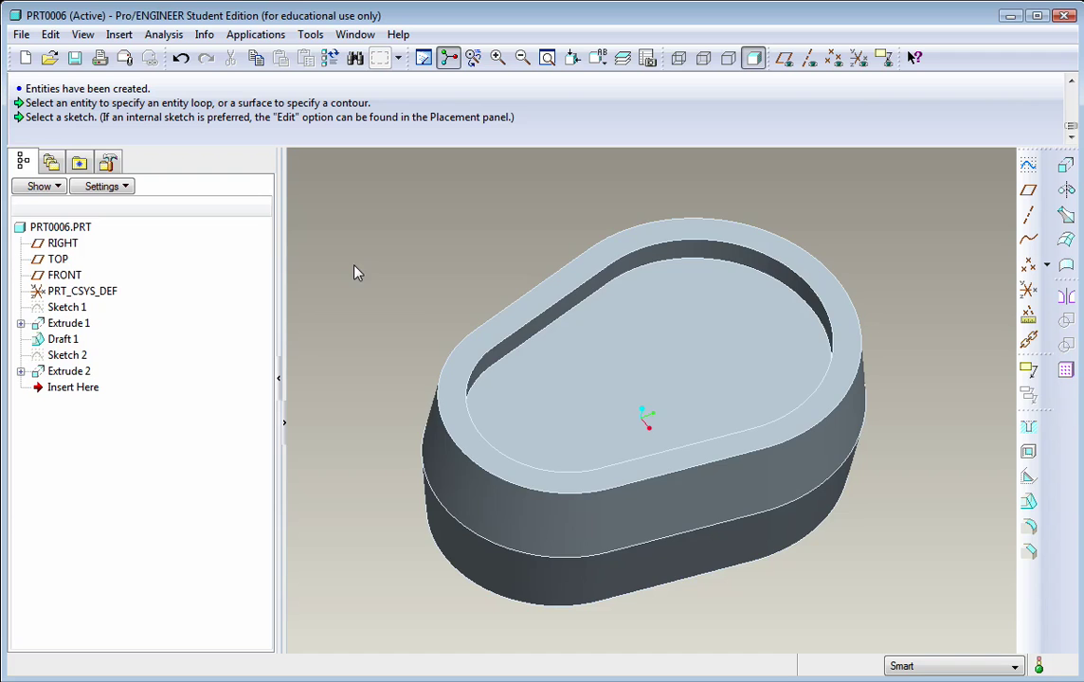
Reopen the pocket cut's definition to examine its depth and direction settings, and accept it without edits
{"action": "mouse_move", "coordinate": [355, 271]}
{"action": "middle_mouse_down"}
{"action": "mouse_move", "coordinate": [386, 334]}
{"action": "mouse_move", "coordinate": [409, 300]}
{"action": "middle_mouse_up"}
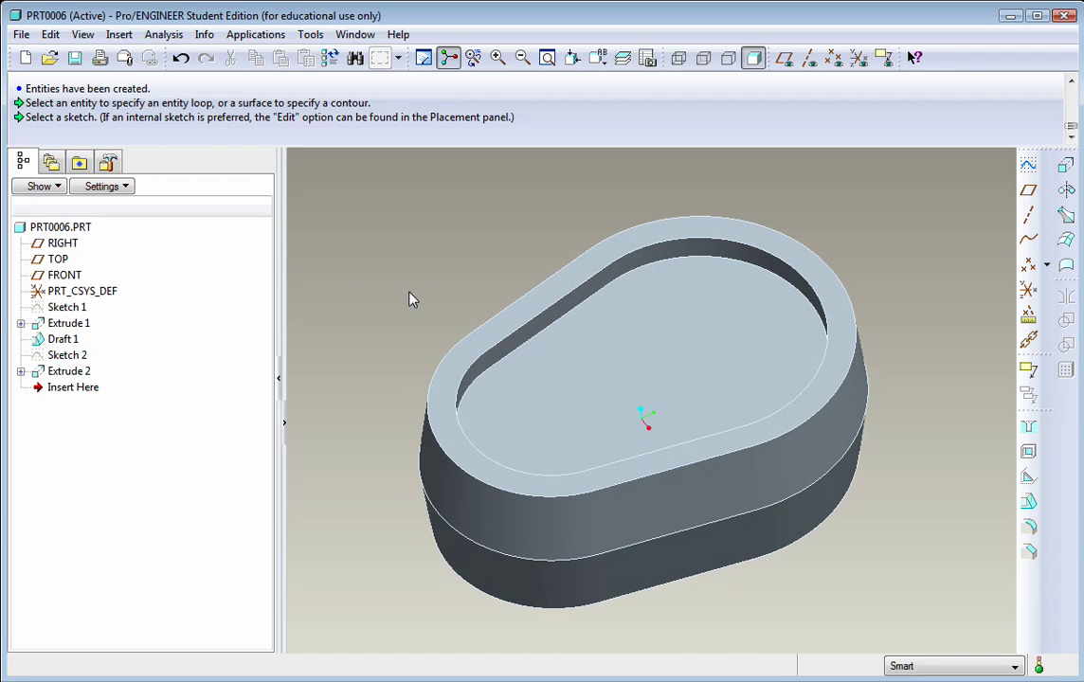
{"action": "right_click", "coordinate": [57, 375]}
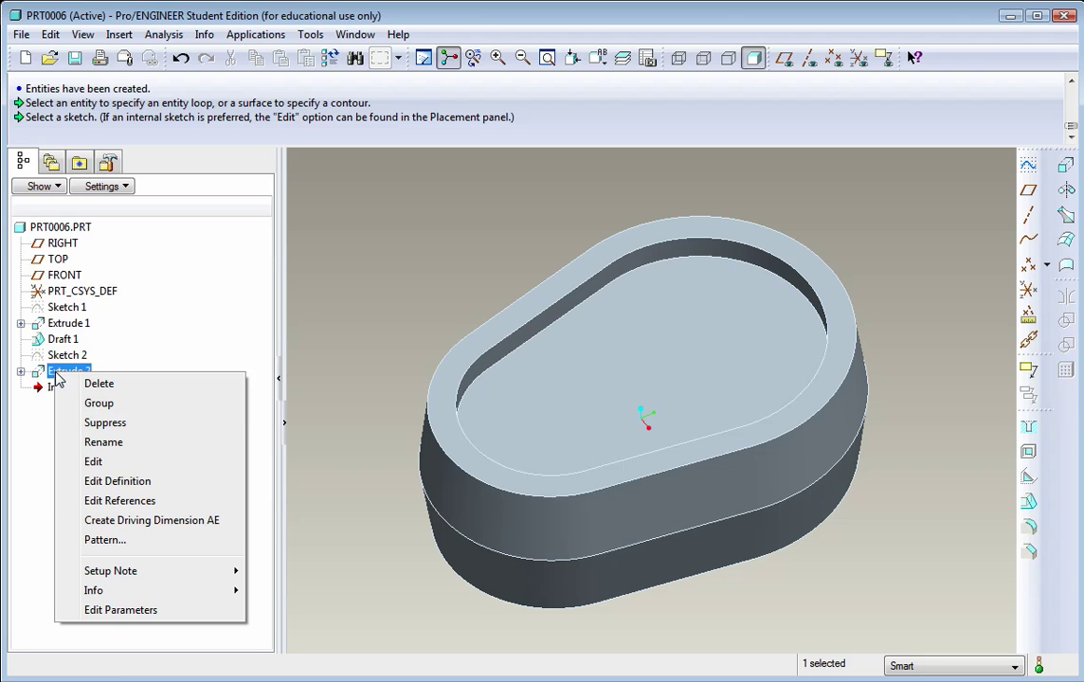
{"action": "left_click", "coordinate": [119, 484]}
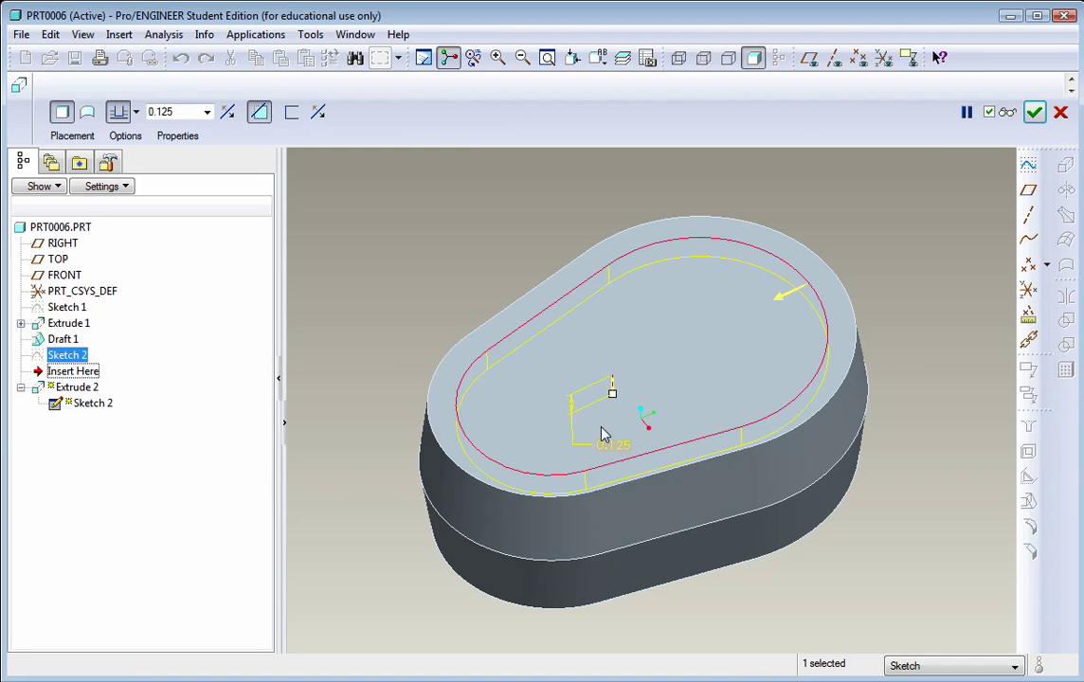
{"action": "left_click", "coordinate": [1034, 111]}
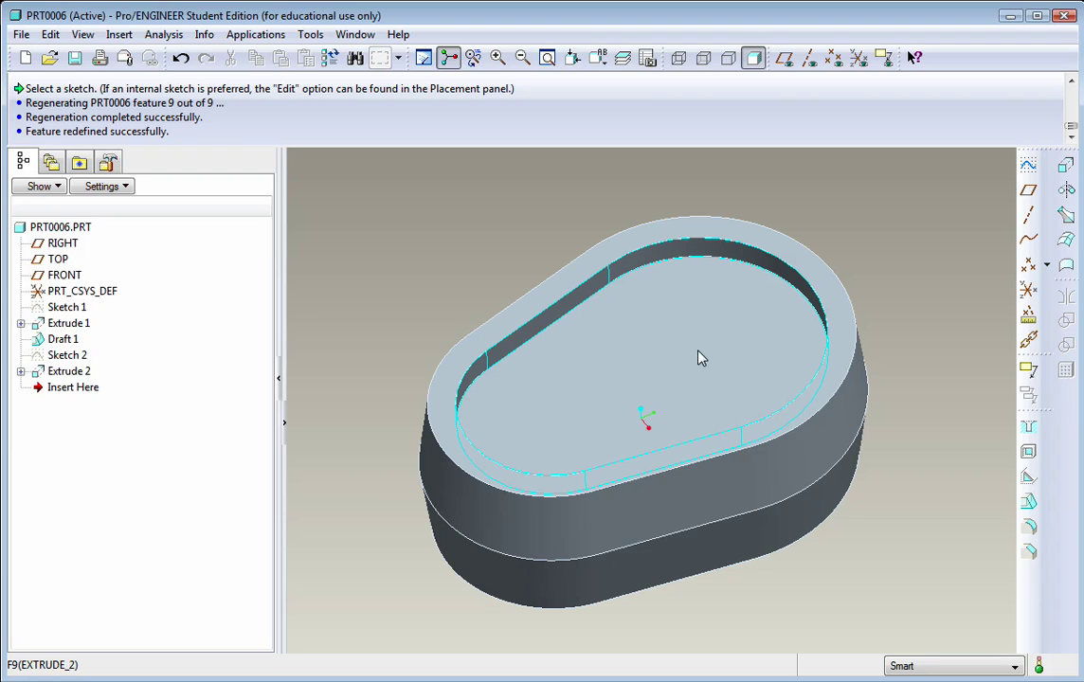
Start a sketch on the pocket's floor, using the RIGHT datum plane as the reference with Bottom orientation
{"action": "left_click", "coordinate": [742, 336]}
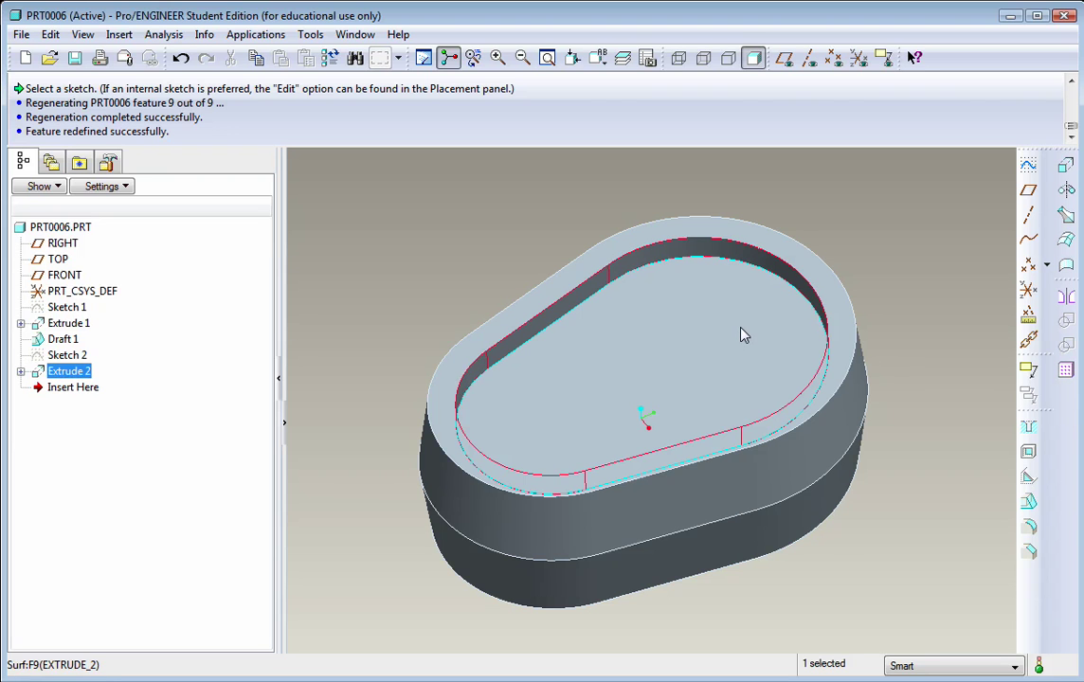
{"action": "left_click", "coordinate": [743, 336]}
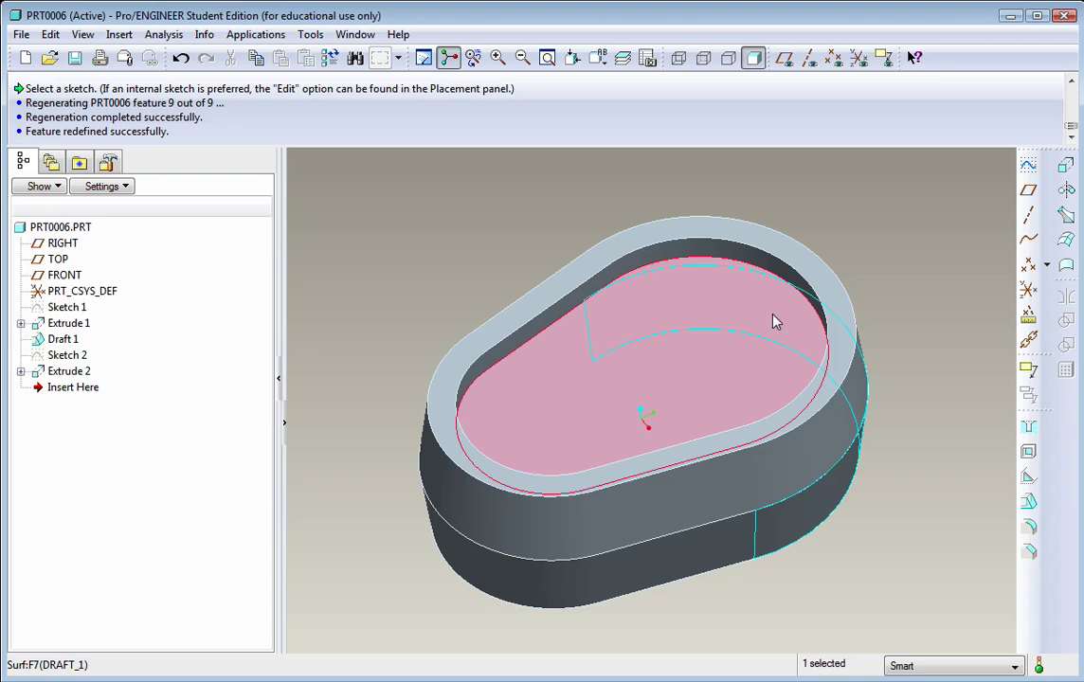
{"action": "left_click", "coordinate": [1029, 167]}
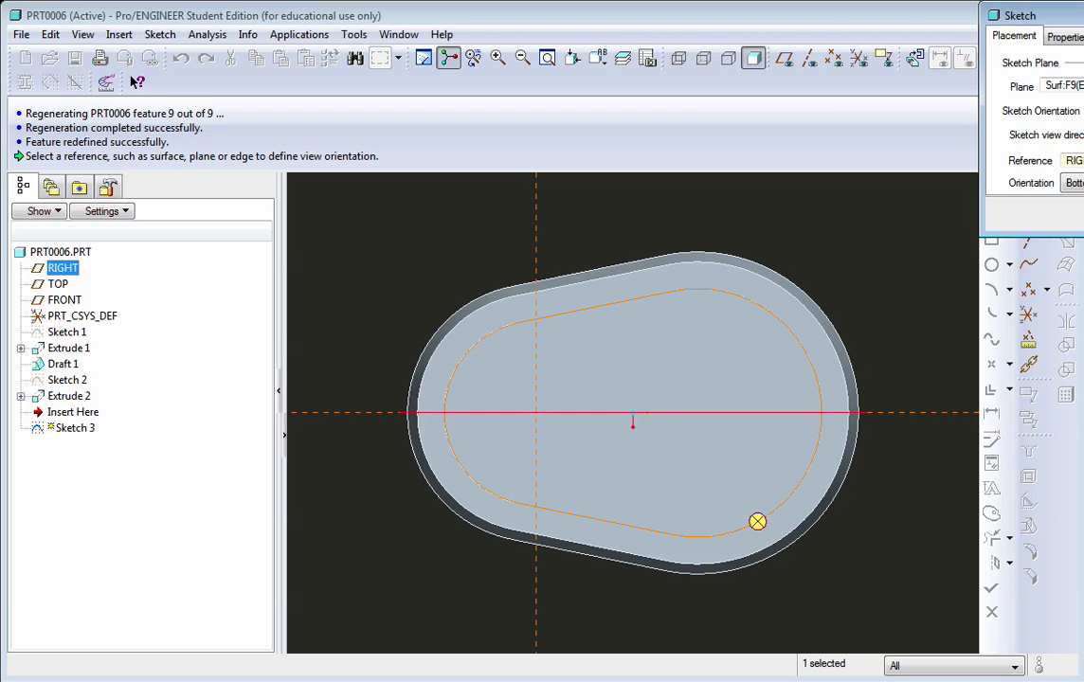
{"action": "left_click_drag", "start_coordinate": [1075, 21], "coordinate": [984, 42]}
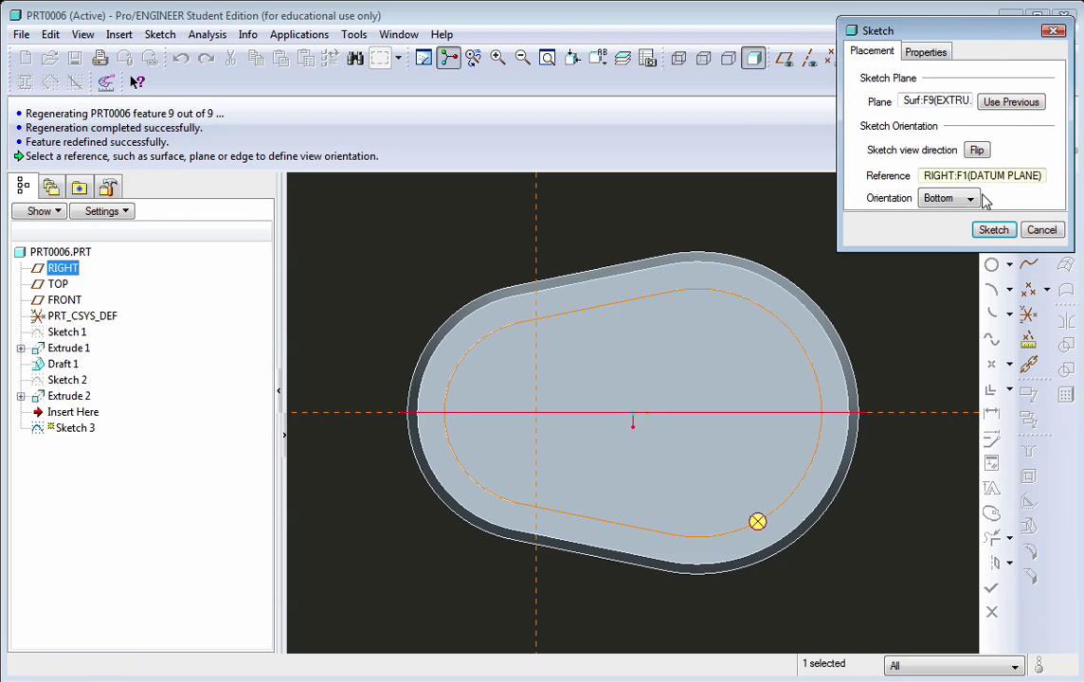
{"action": "left_click", "coordinate": [993, 231]}
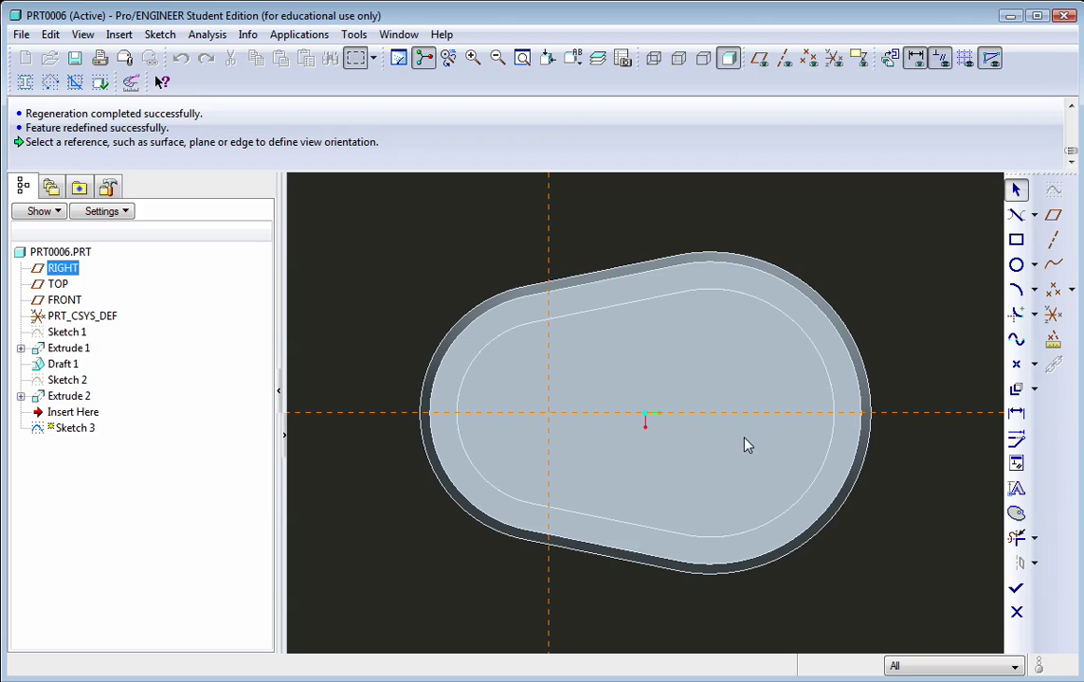
Sketch a circle about 1.07 in diameter on the pocket floor, concentric with the large end's inner arc
{"action": "left_click", "coordinate": [1035, 267]}
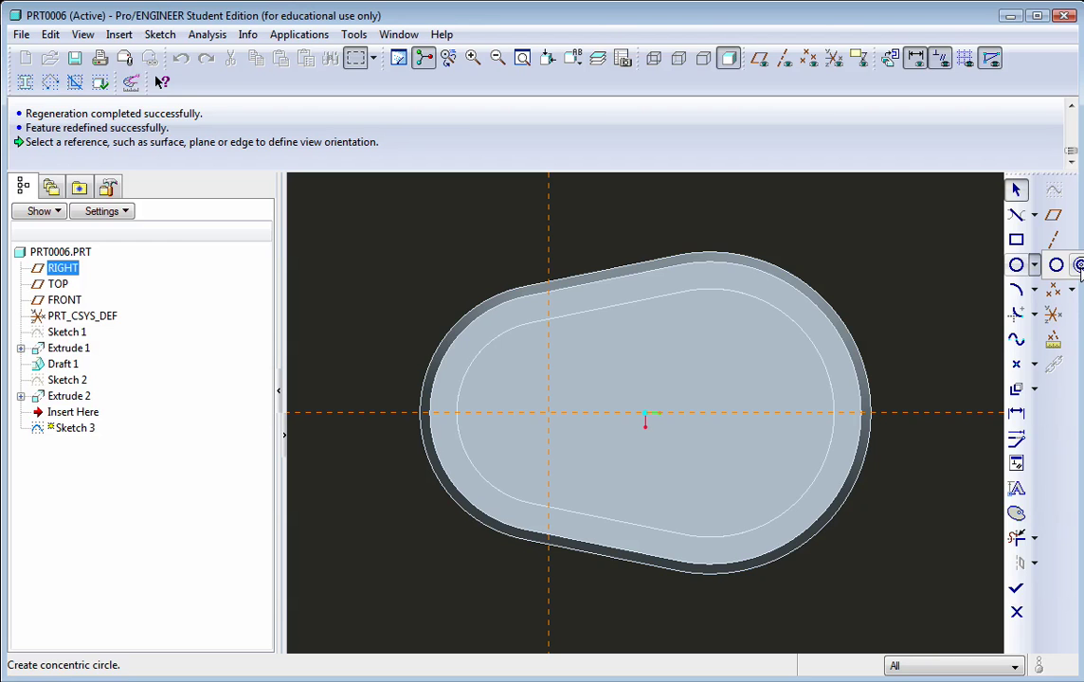
{"action": "left_click", "coordinate": [1079, 266]}
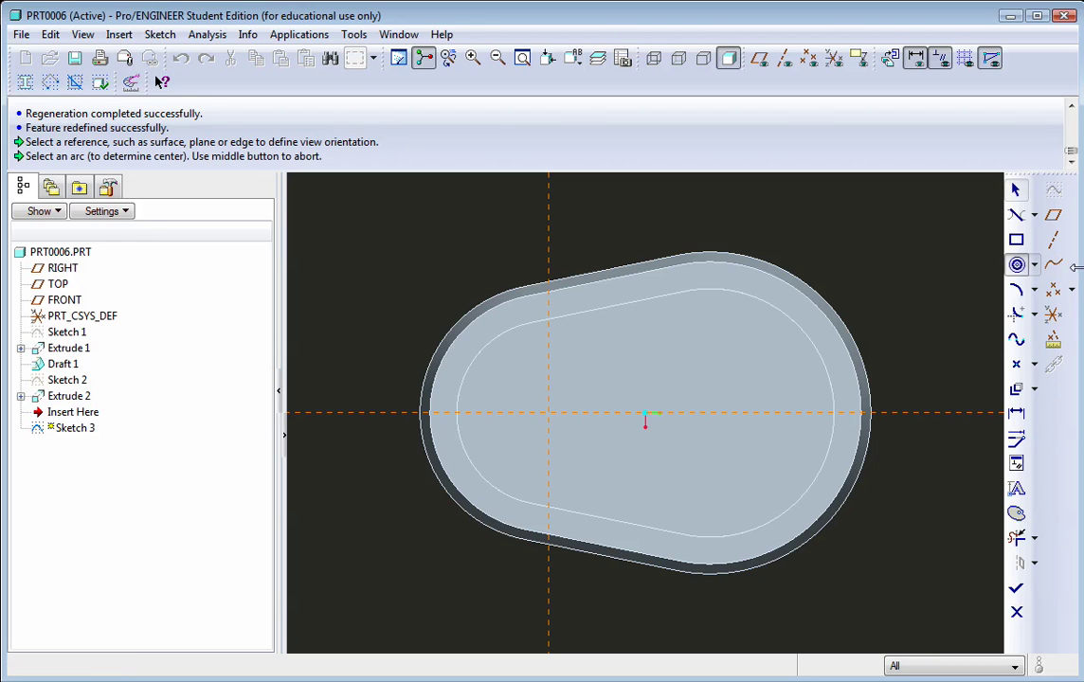
{"action": "left_click", "coordinate": [826, 380]}
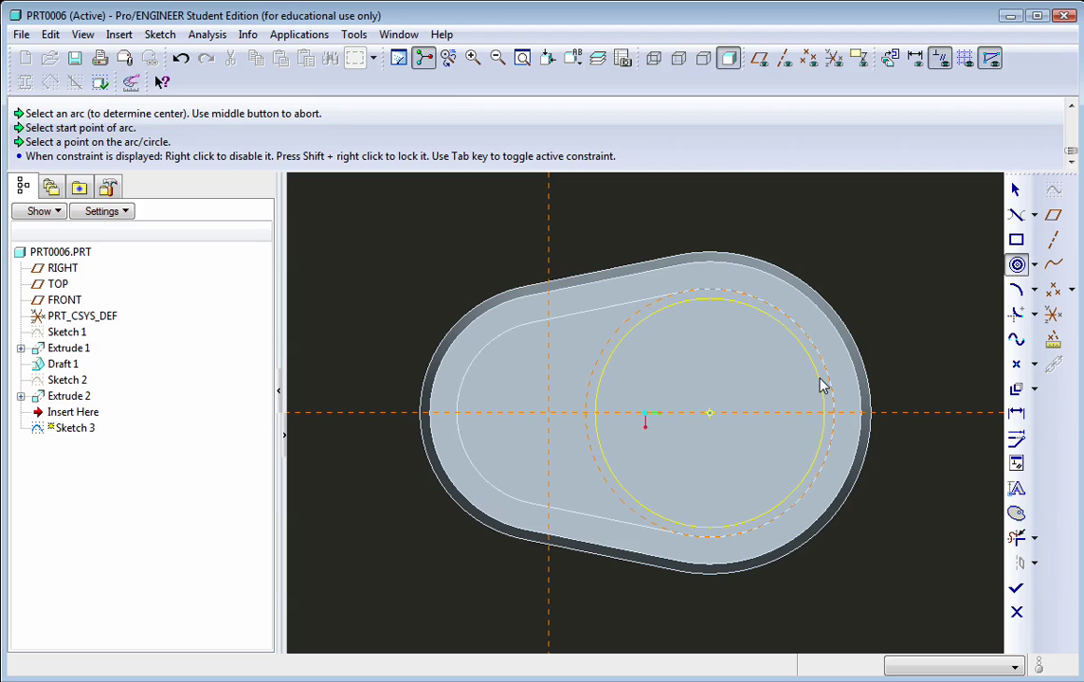
{"action": "left_click", "coordinate": [820, 383]}
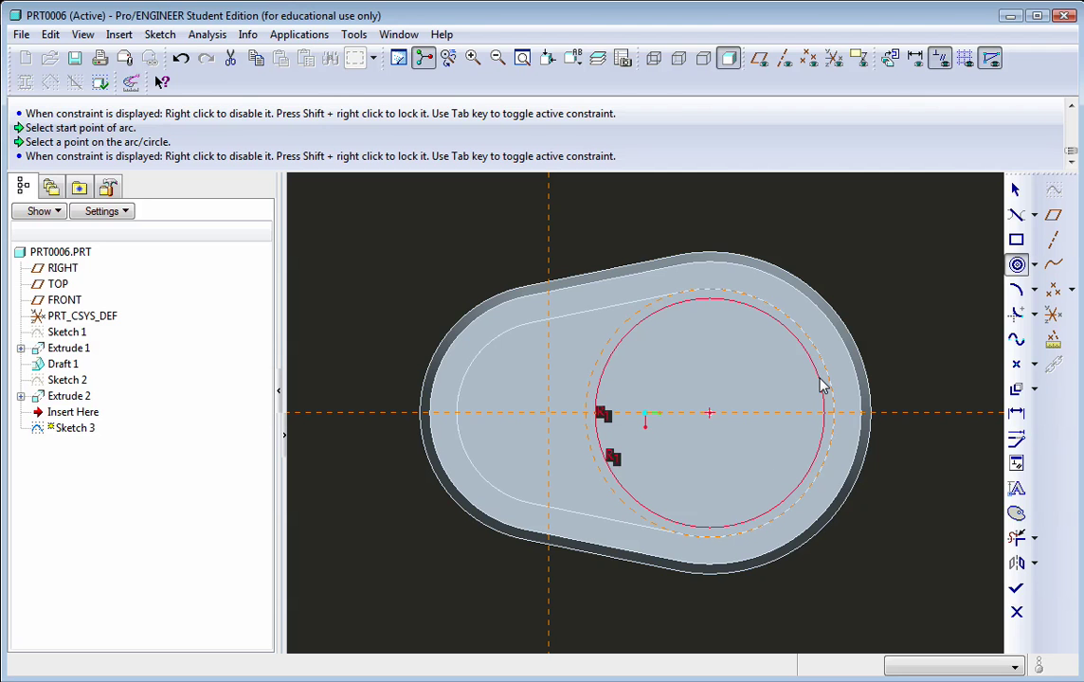
{"action": "left_click", "coordinate": [708, 413]}
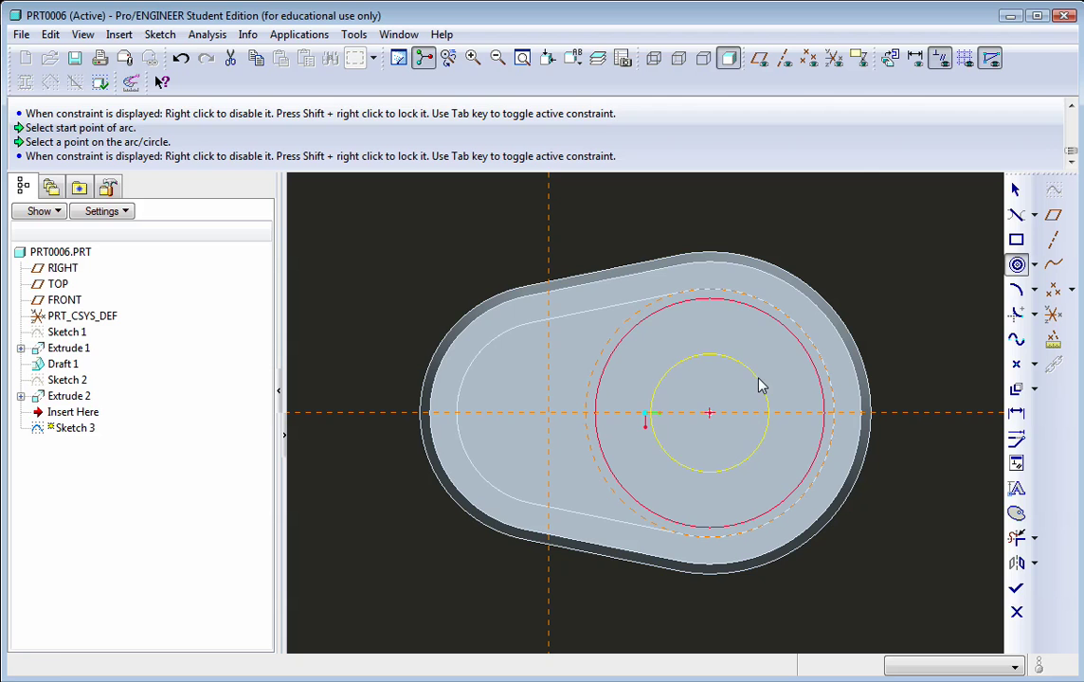
{"action": "left_click", "coordinate": [1015, 190]}
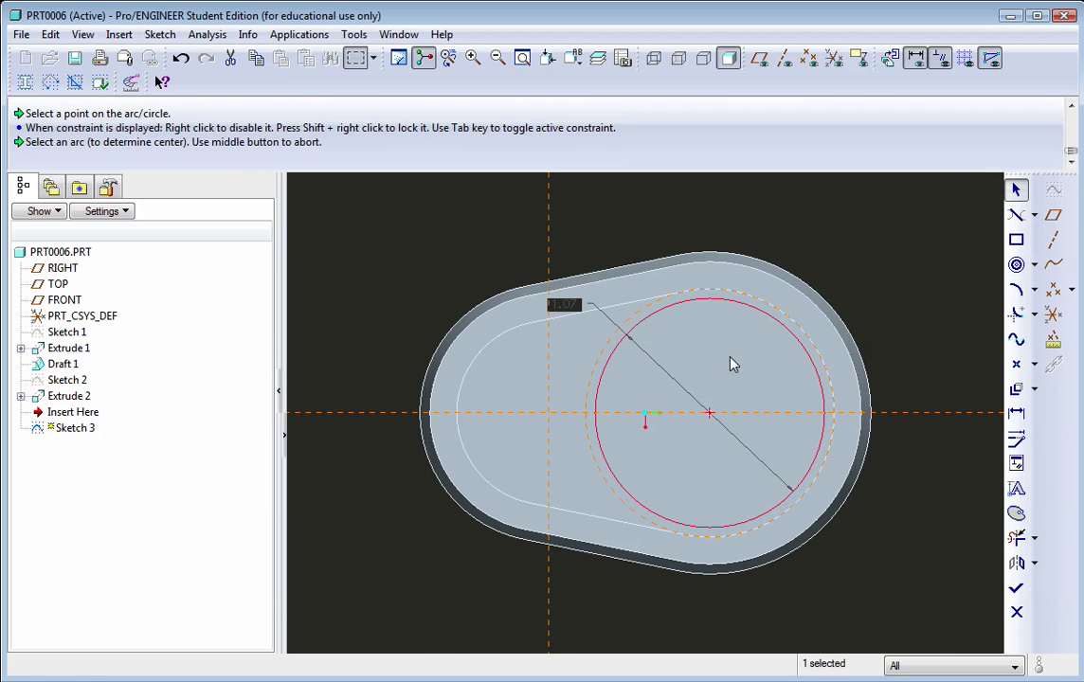
Move the large circle's diameter dimension outside the part outline and set it to 1
{"action": "left_click_drag", "start_coordinate": [823, 273], "coordinate": [870, 284]}
{"action": "double_click", "coordinate": [874, 275]}
{"action": "type", "text": "1"}
{"action": "key", "text": "Return"}
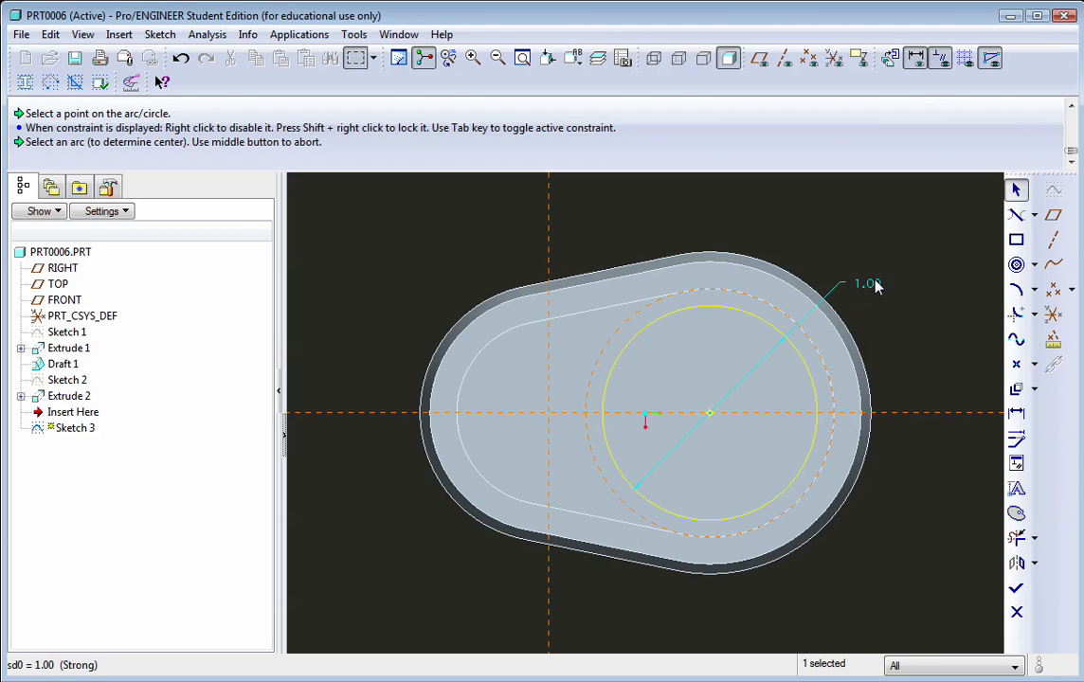
Sketch a second circle concentric with the small end's inner arc and set its diameter to 0.75
{"action": "left_click", "coordinate": [1017, 265]}
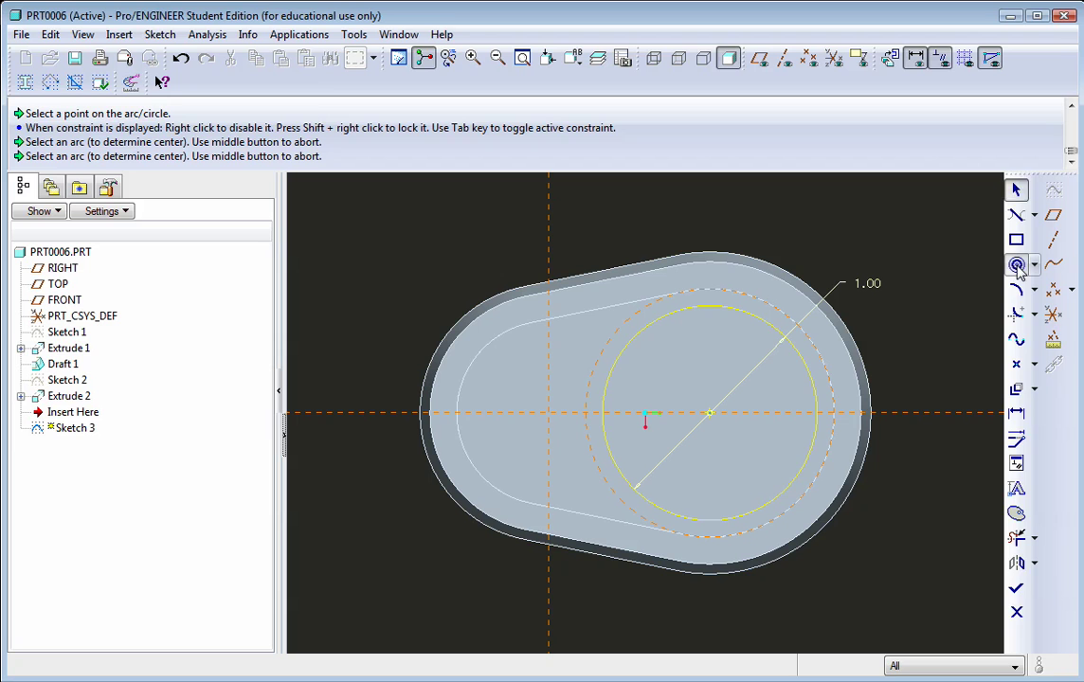
{"action": "left_click", "coordinate": [481, 482]}
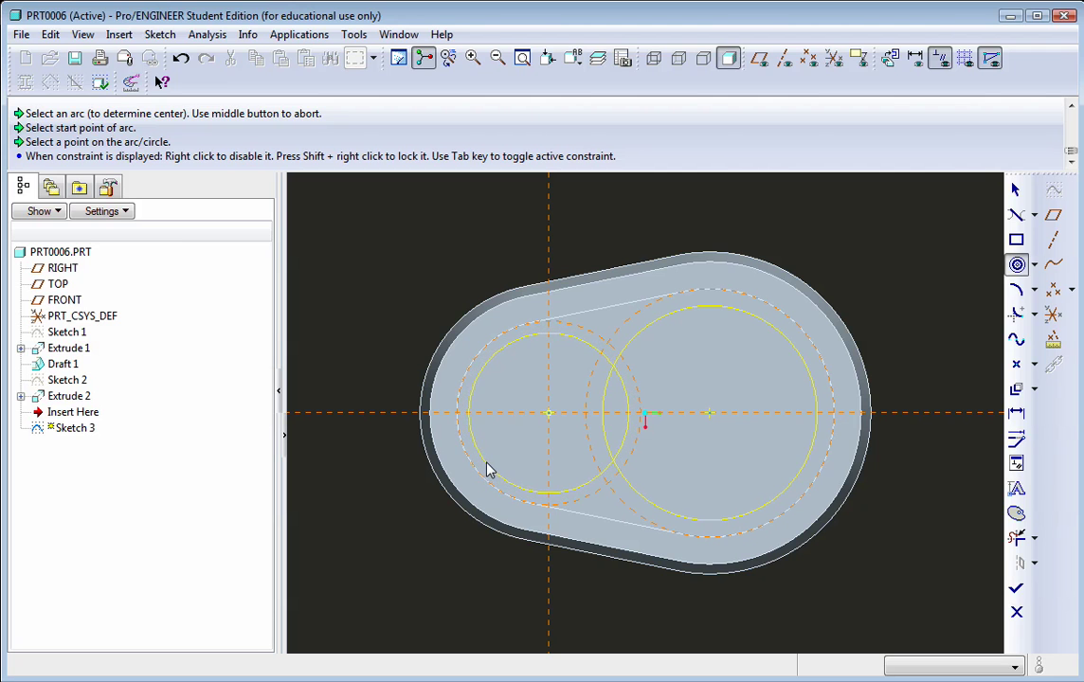
{"action": "left_click", "coordinate": [490, 471]}
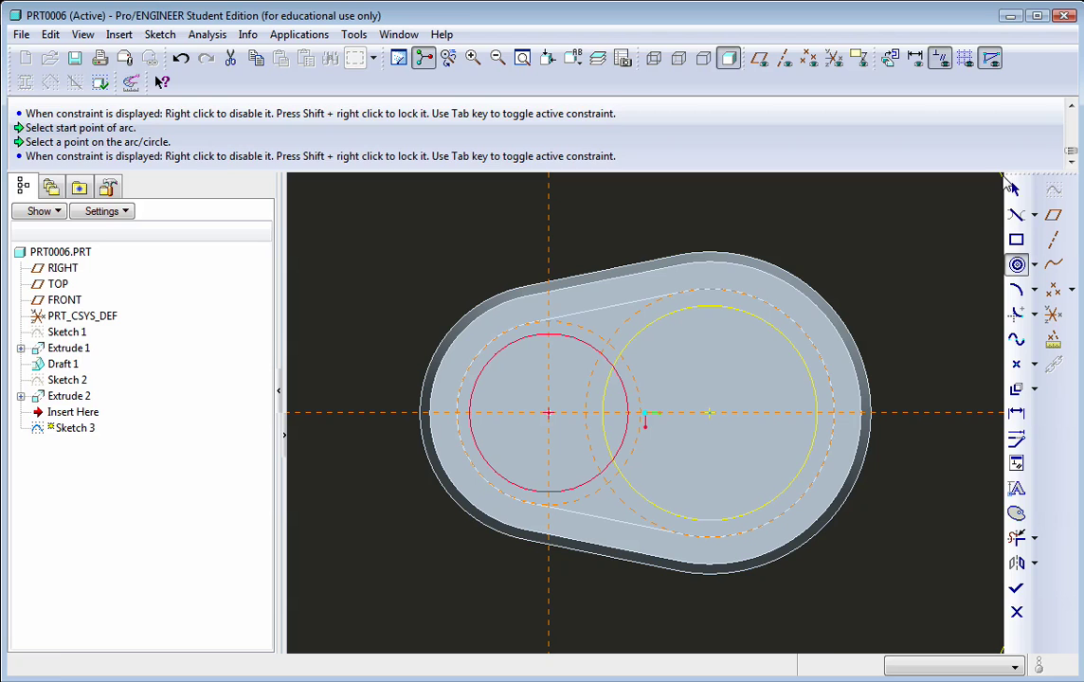
{"action": "left_click", "coordinate": [1015, 189]}
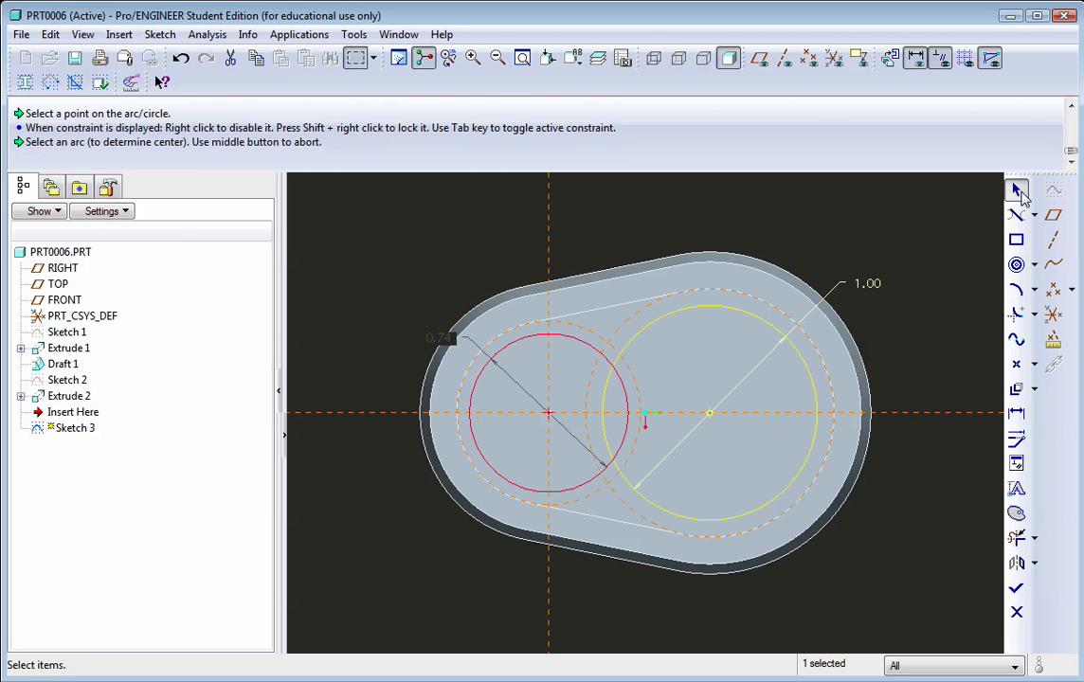
{"action": "double_click", "coordinate": [440, 338]}
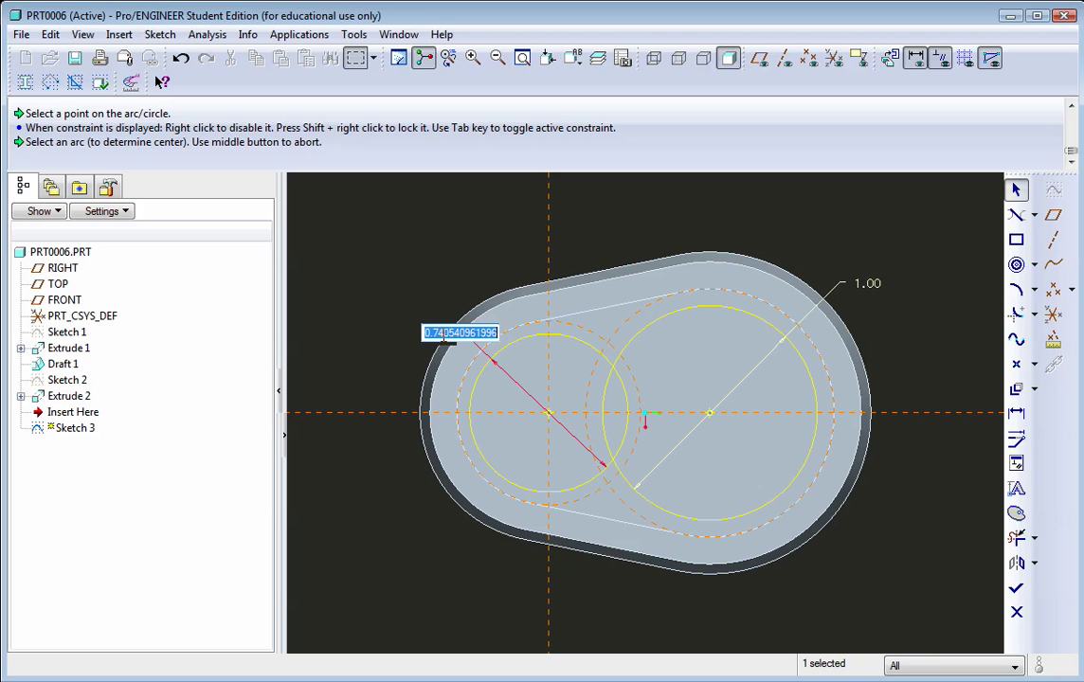
{"action": "type", "text": "0.75"}
{"action": "key", "text": "Return"}
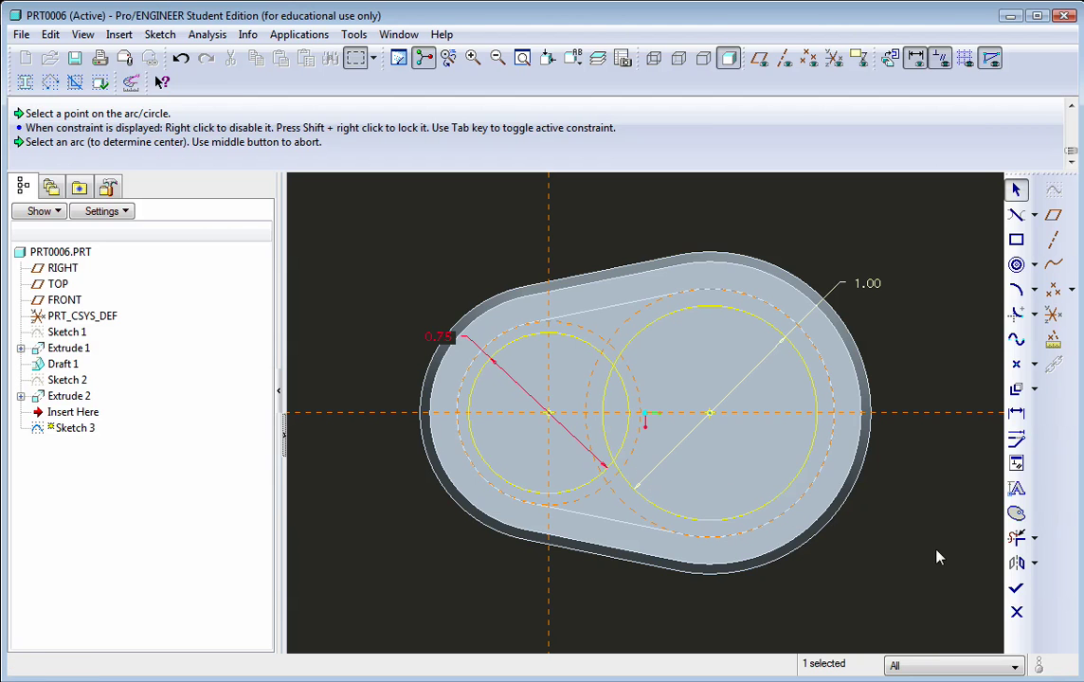
Trim away the arc segments where the two circles overlap, leaving one closed two-lobed outline
{"action": "left_click", "coordinate": [1017, 539]}
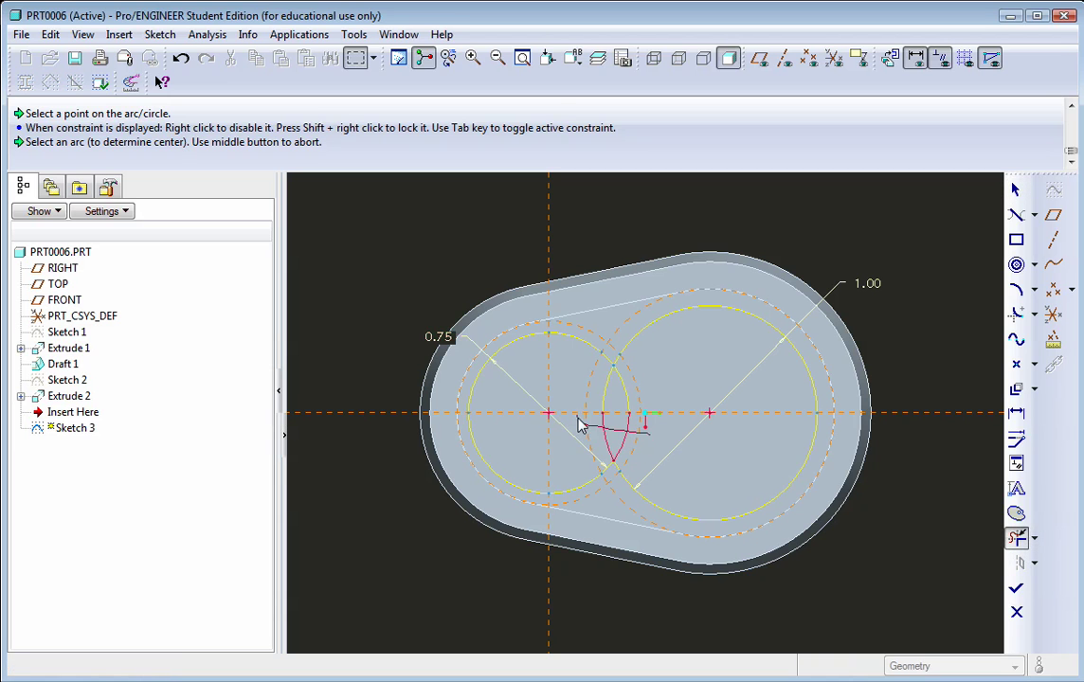
{"action": "mouse_move", "coordinate": [581, 426]}
{"action": "left_mouse_down"}
{"action": "mouse_move", "coordinate": [674, 394]}
{"action": "mouse_move", "coordinate": [688, 466]}
{"action": "left_mouse_up"}
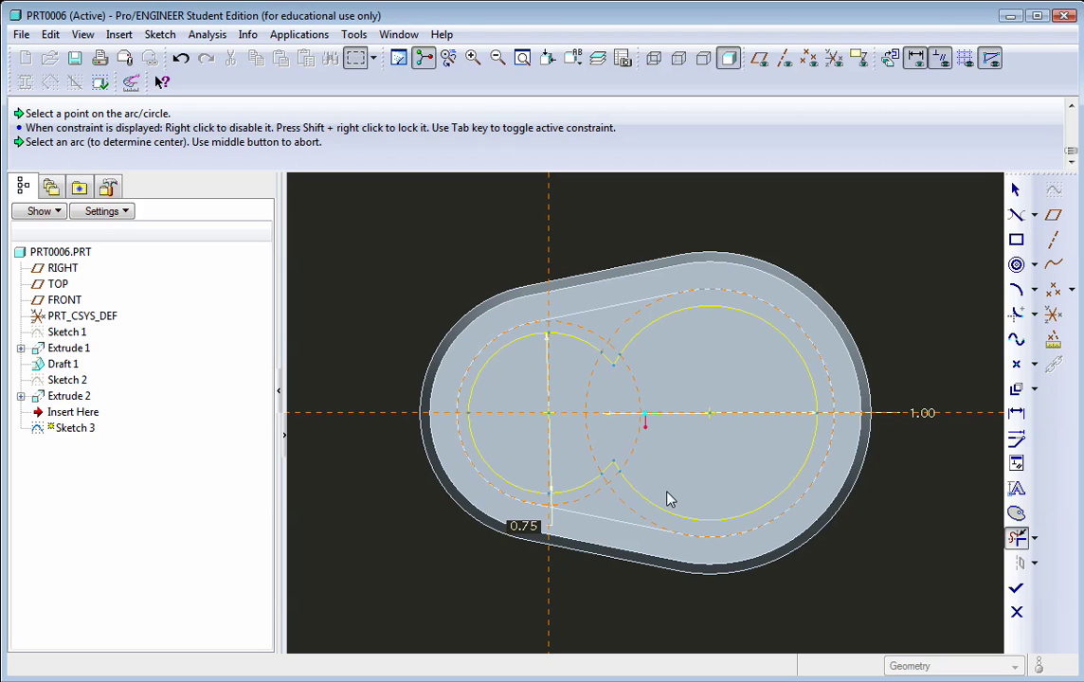
{"action": "left_click", "coordinate": [1015, 189]}
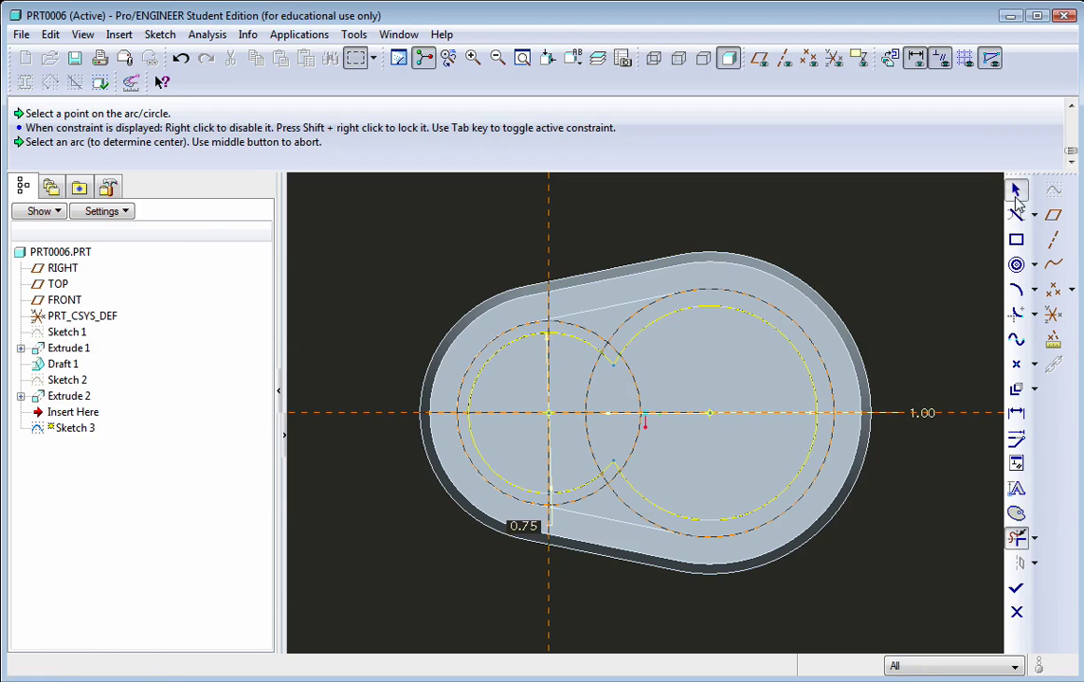
Reposition both diameter dimensions outside the part outline and finish the sketch
{"action": "left_click_drag", "start_coordinate": [922, 416], "coordinate": [823, 269]}
{"action": "left_click_drag", "start_coordinate": [517, 529], "coordinate": [458, 538]}
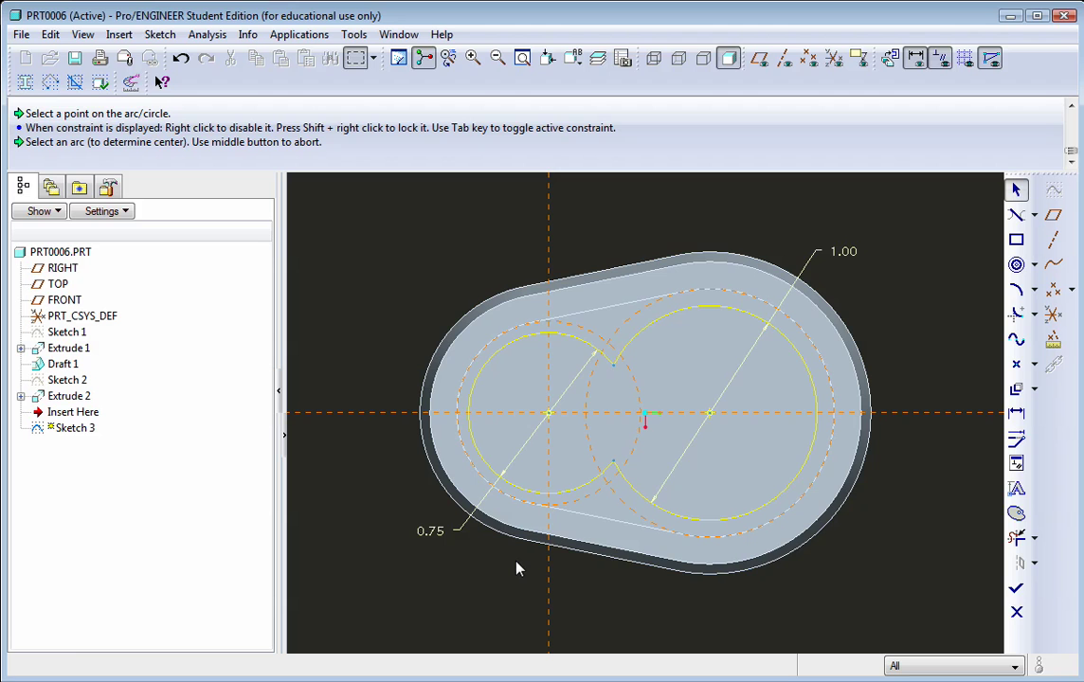
{"action": "mouse_move", "coordinate": [587, 580]}
{"action": "middle_mouse_down"}
{"action": "mouse_move", "coordinate": [572, 518]}
{"action": "mouse_move", "coordinate": [601, 531]}
{"action": "middle_mouse_up"}
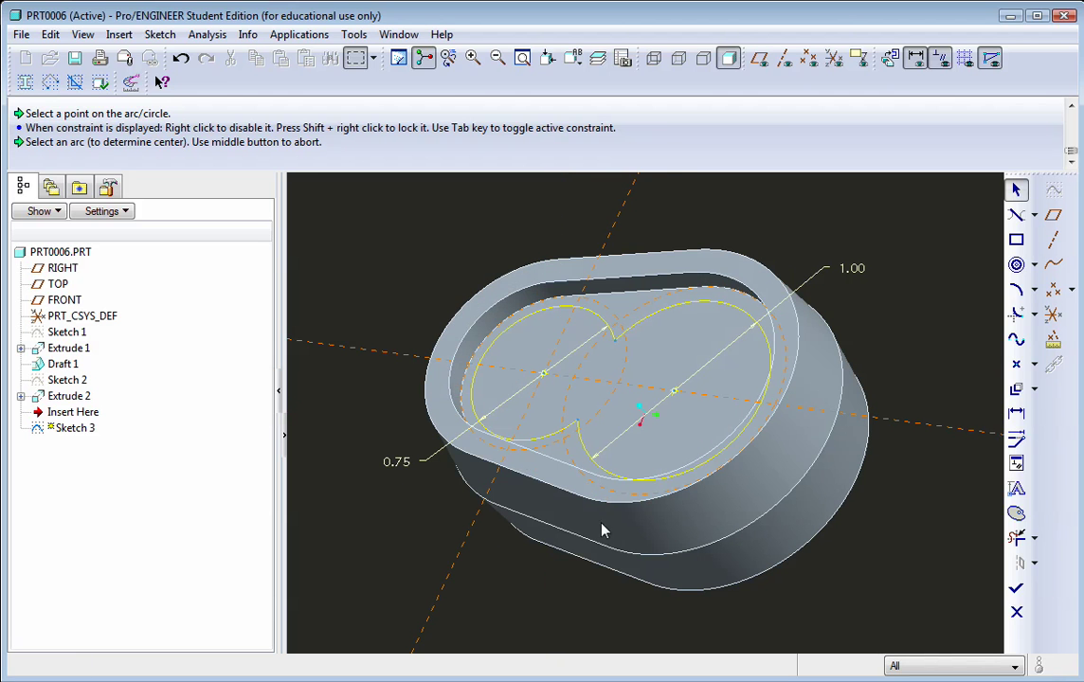
{"action": "left_click", "coordinate": [1016, 589]}
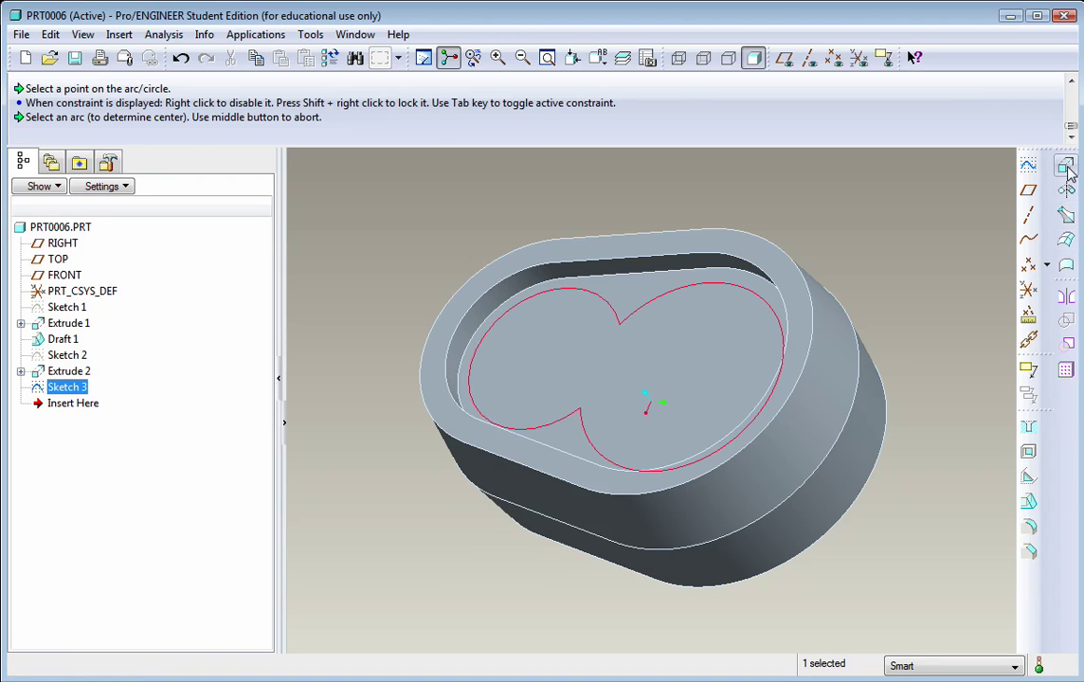
Start an extruded cut from the two-lobed sketch with a depth of 0.60, flipped into the body
{"action": "left_click", "coordinate": [1066, 168]}
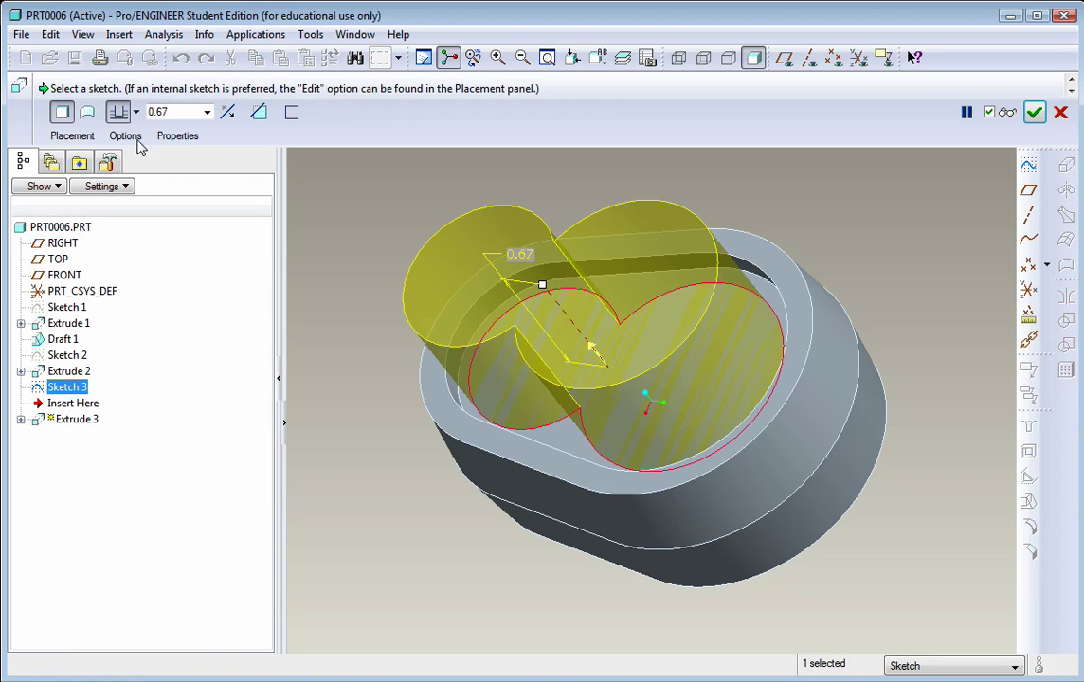
{"action": "left_click", "coordinate": [259, 112]}
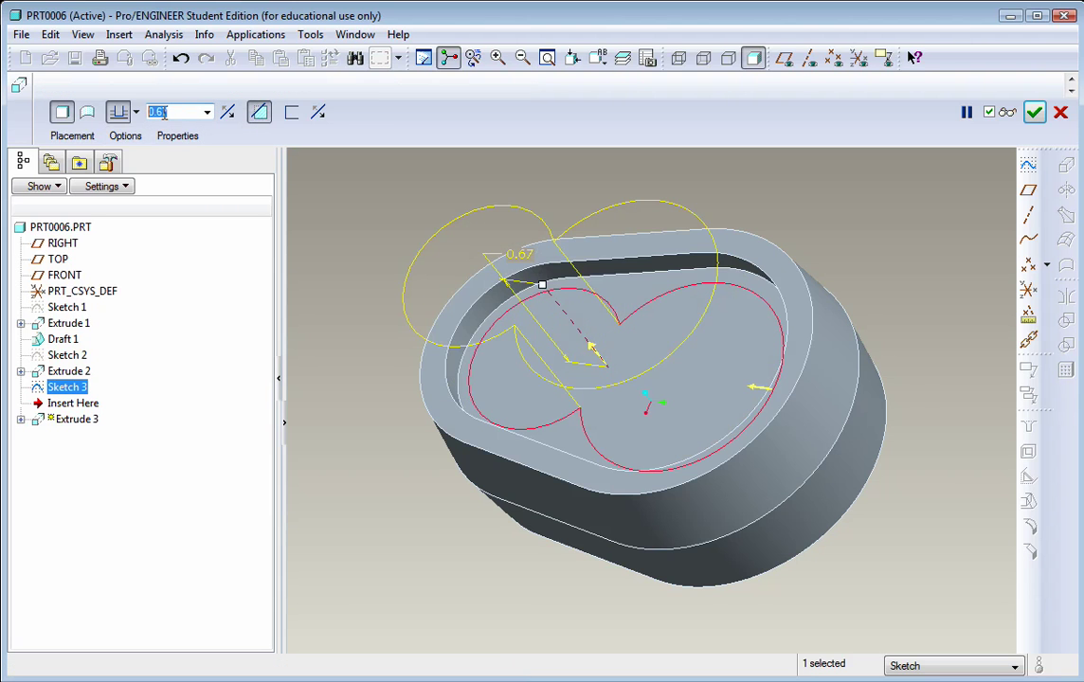
{"action": "middle_click_drag", "start_coordinate": [407, 360], "coordinate": [429, 303]}
{"action": "left_click", "coordinate": [156, 110]}
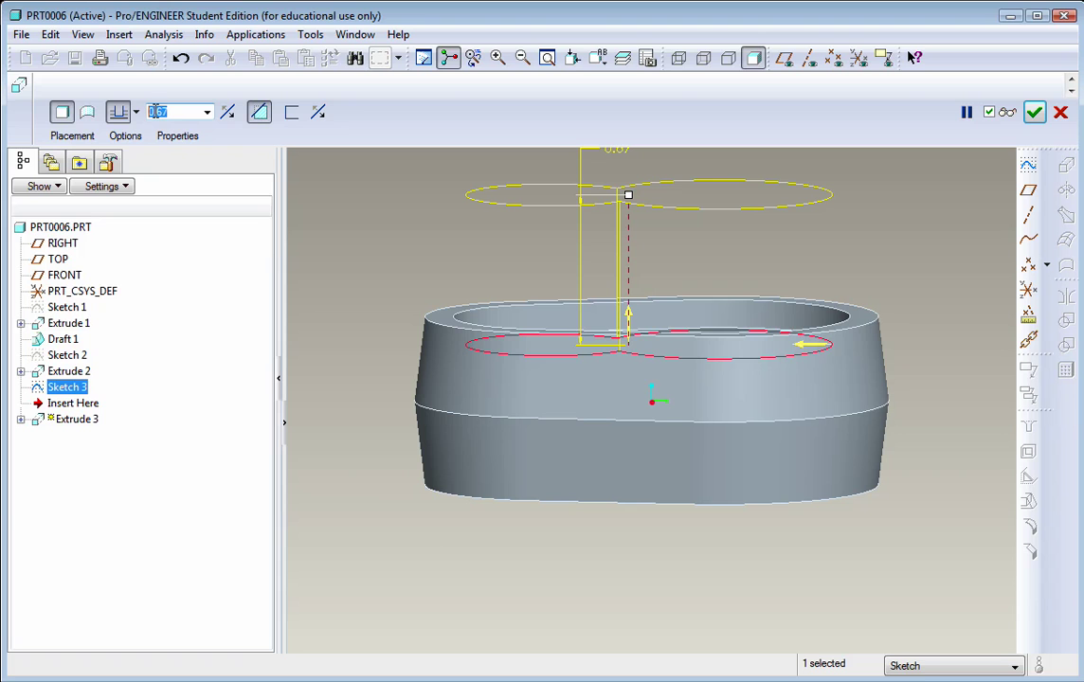
{"action": "type", "text": "0.5"}
{"action": "key", "text": "Return"}
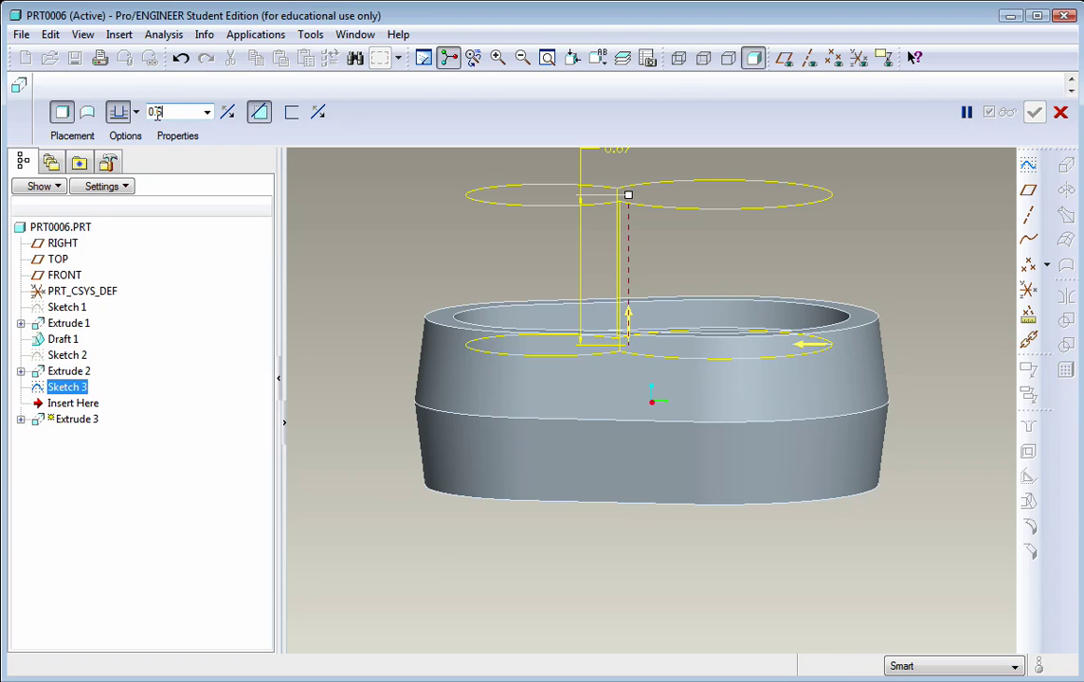
{"action": "left_click", "coordinate": [227, 111]}
{"action": "mouse_move", "coordinate": [290, 275]}
{"action": "middle_mouse_down"}
{"action": "mouse_move", "coordinate": [316, 301]}
{"action": "mouse_move", "coordinate": [290, 280]}
{"action": "middle_mouse_up"}
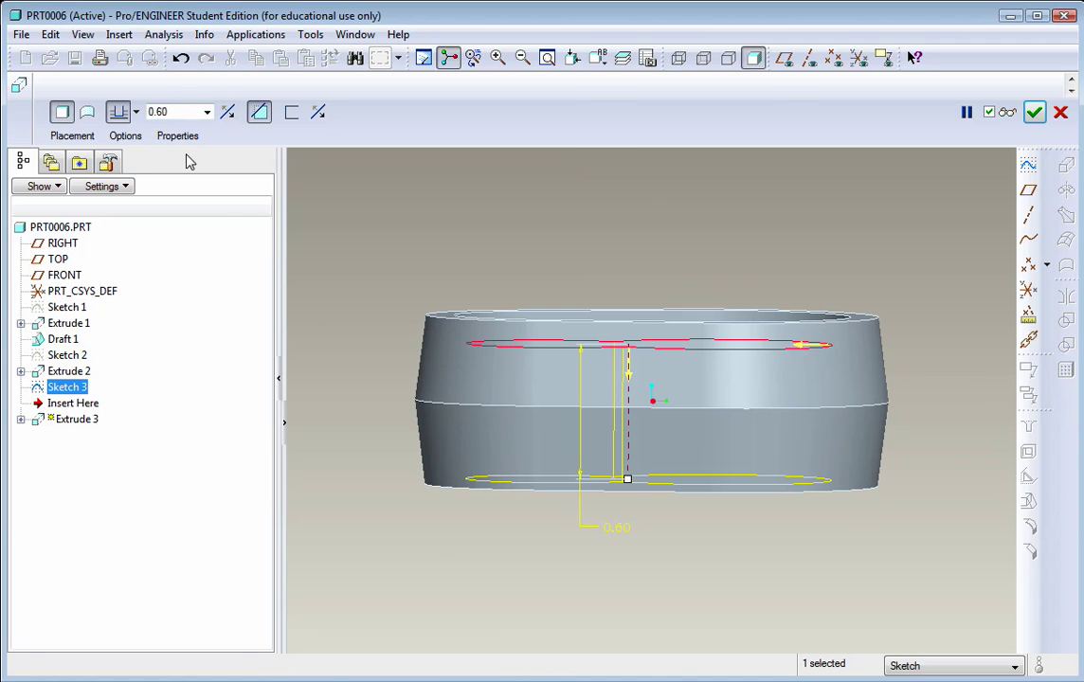
Set the two-lobed cut's depth to 0.55 and complete the feature
{"action": "left_click", "coordinate": [176, 106]}
{"action": "type", "text": "0.55"}
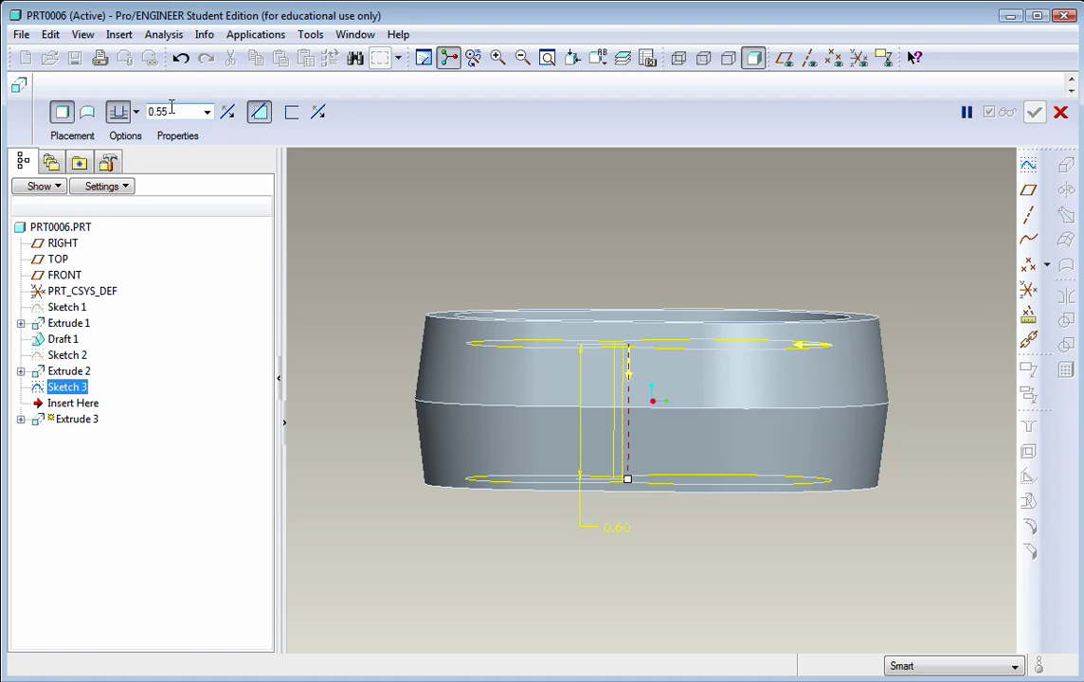
{"action": "key", "text": "Return"}
{"action": "left_click", "coordinate": [259, 113]}
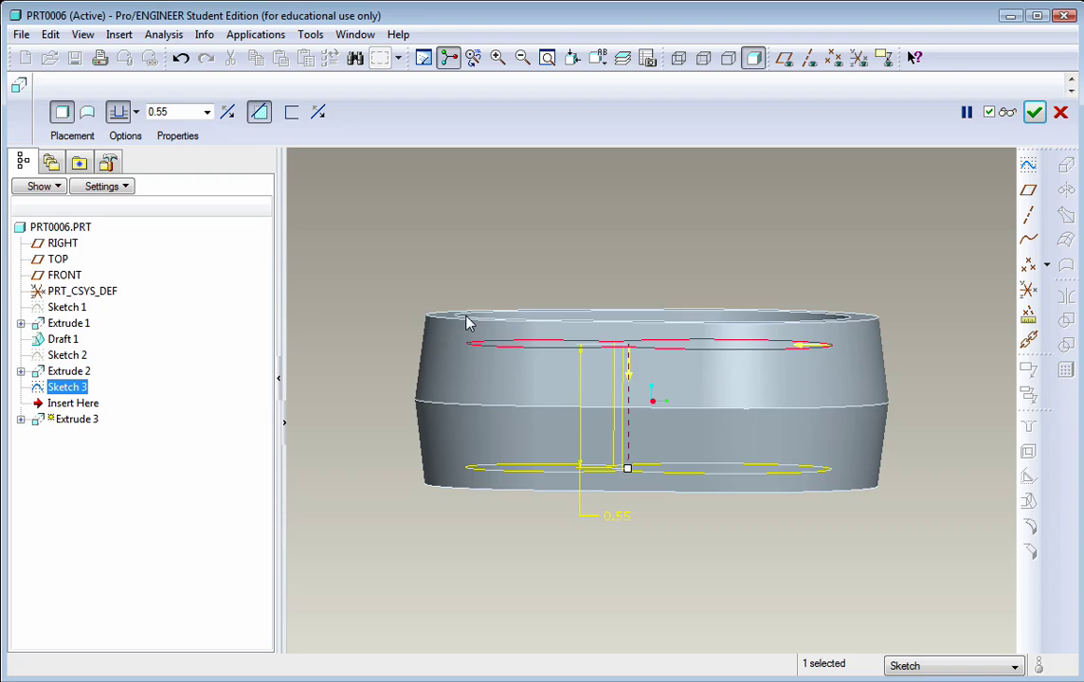
{"action": "middle_click_drag", "start_coordinate": [421, 290], "coordinate": [542, 406]}
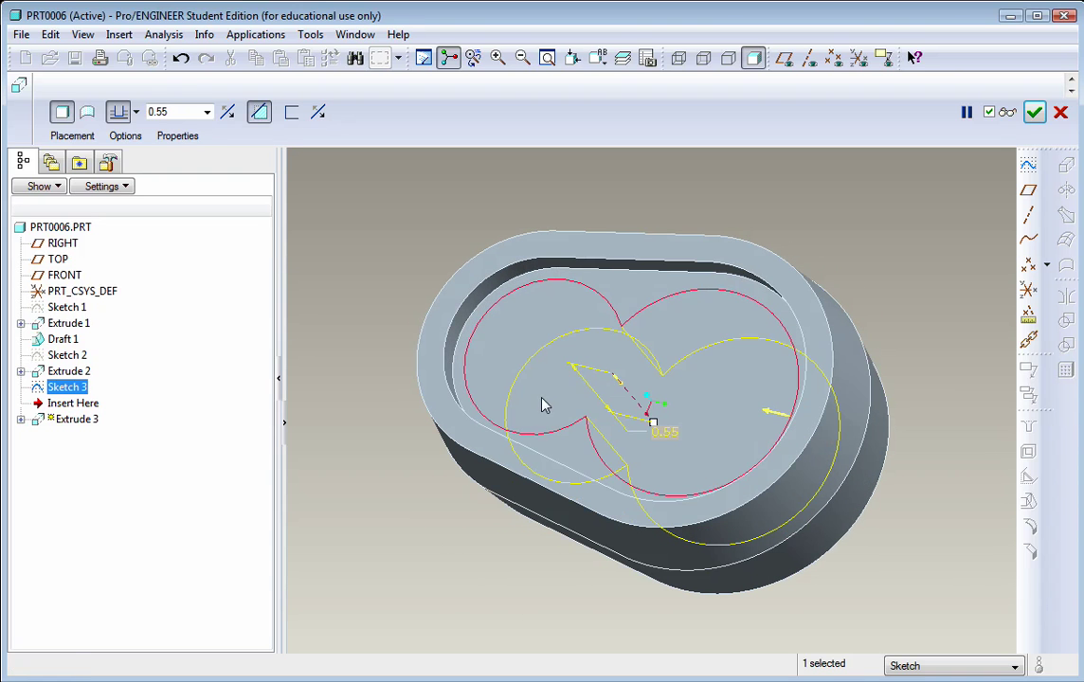
{"action": "left_click", "coordinate": [1034, 112]}
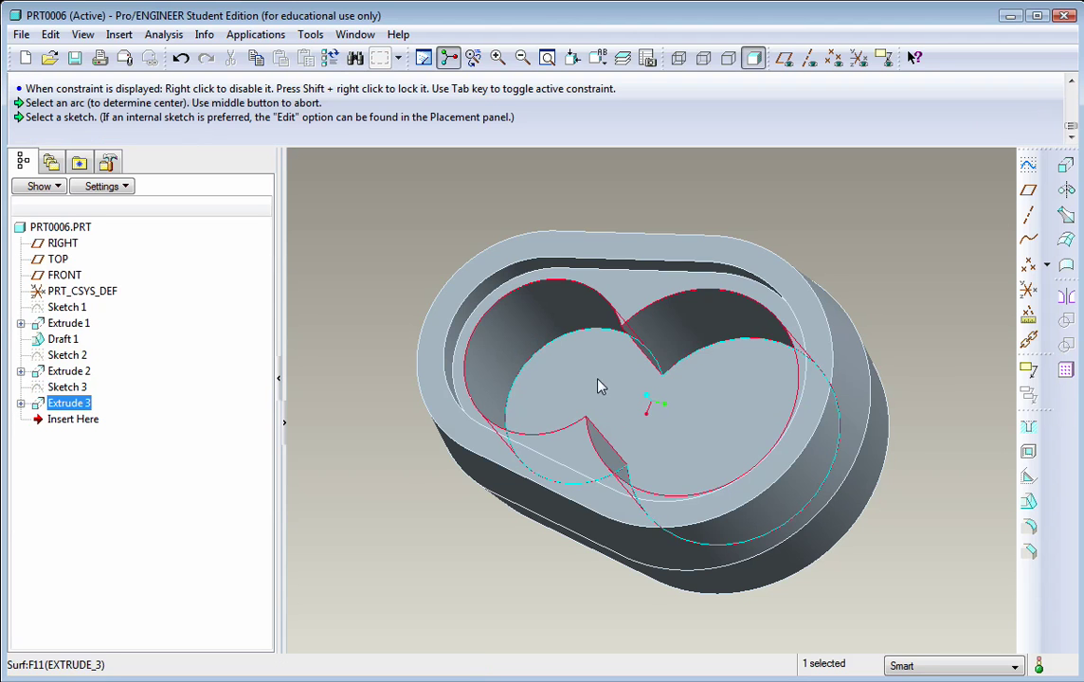
Start a sketch on the floor of the two-lobed pocket, using the RIGHT datum plane as the reference with Right orientation
{"action": "middle_click_drag", "start_coordinate": [598, 384], "coordinate": [489, 300]}
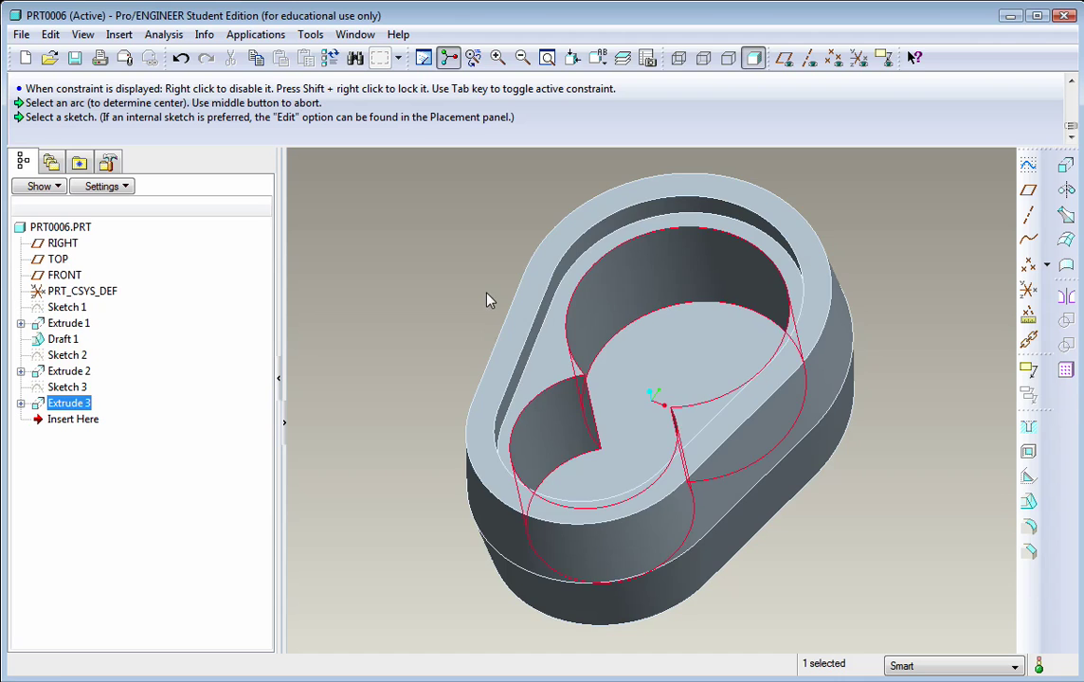
{"action": "left_click", "coordinate": [489, 300]}
{"action": "mouse_move", "coordinate": [614, 335]}
{"action": "middle_mouse_down"}
{"action": "mouse_move", "coordinate": [600, 363]}
{"action": "mouse_move", "coordinate": [624, 338]}
{"action": "mouse_move", "coordinate": [637, 356]}
{"action": "middle_mouse_up"}
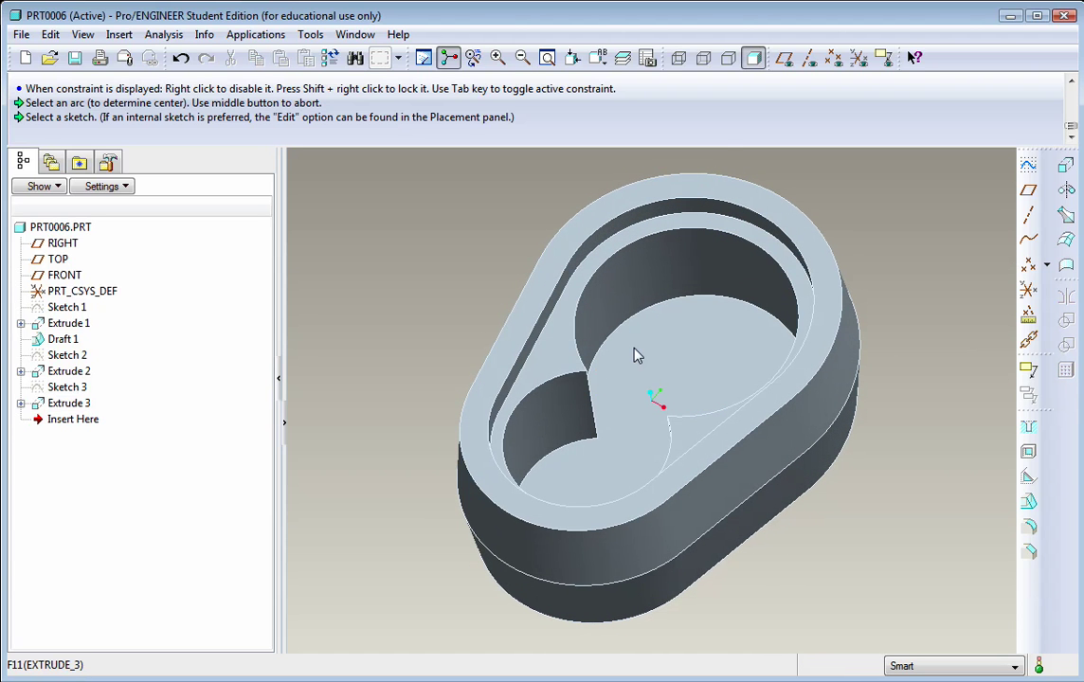
{"action": "left_click", "coordinate": [694, 364]}
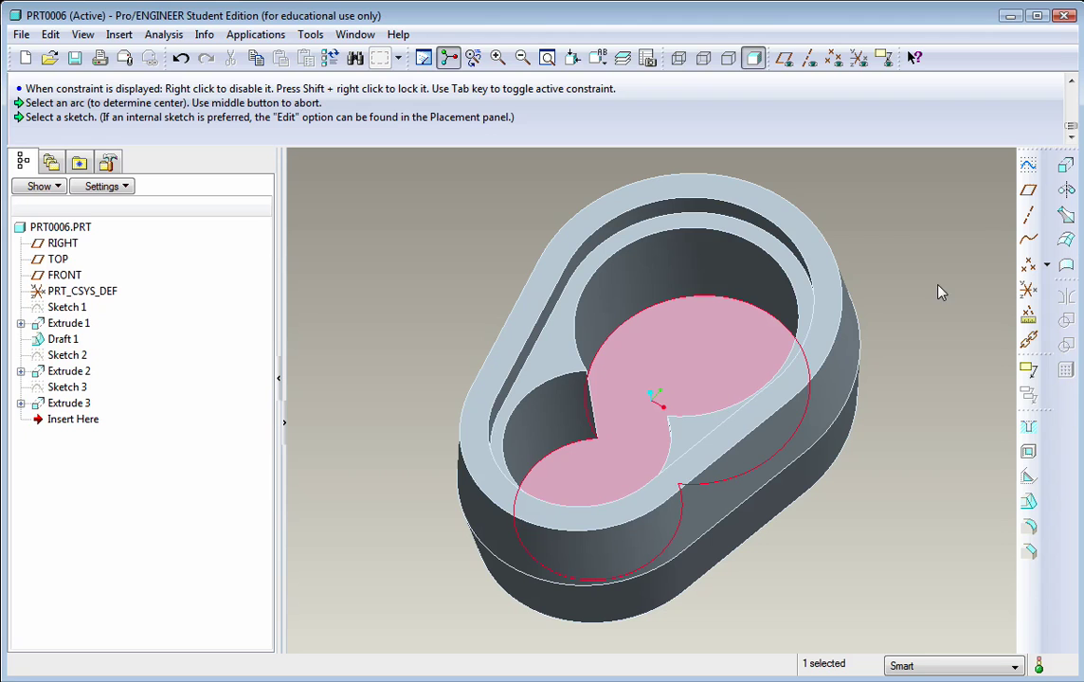
{"action": "left_click", "coordinate": [1028, 168]}
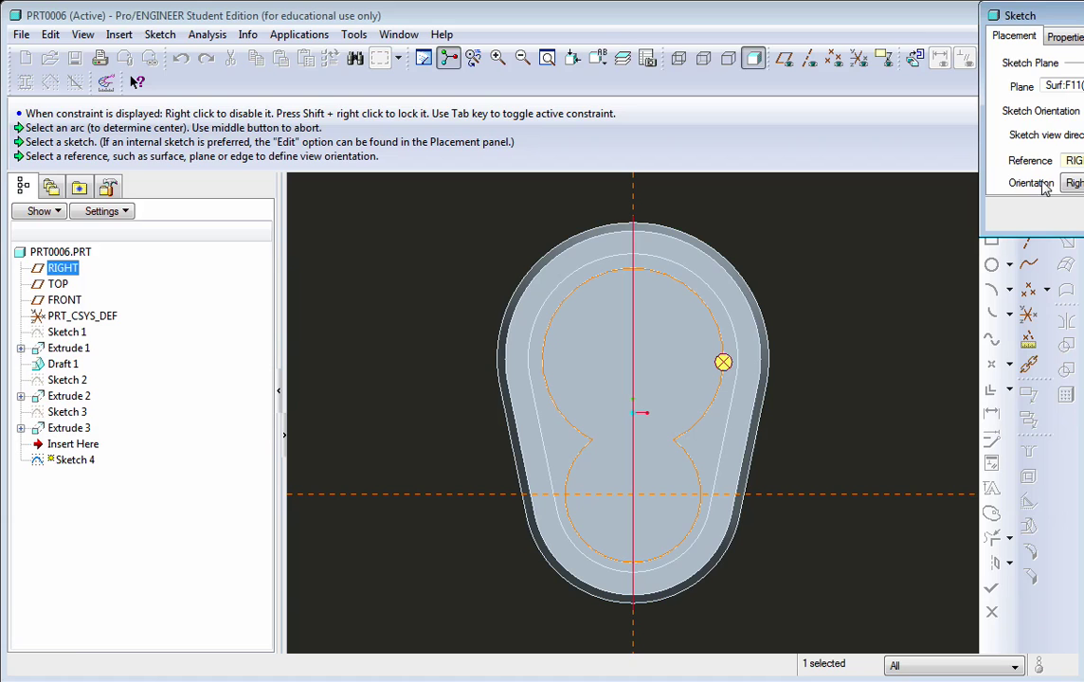
{"action": "left_click", "coordinate": [1078, 216]}
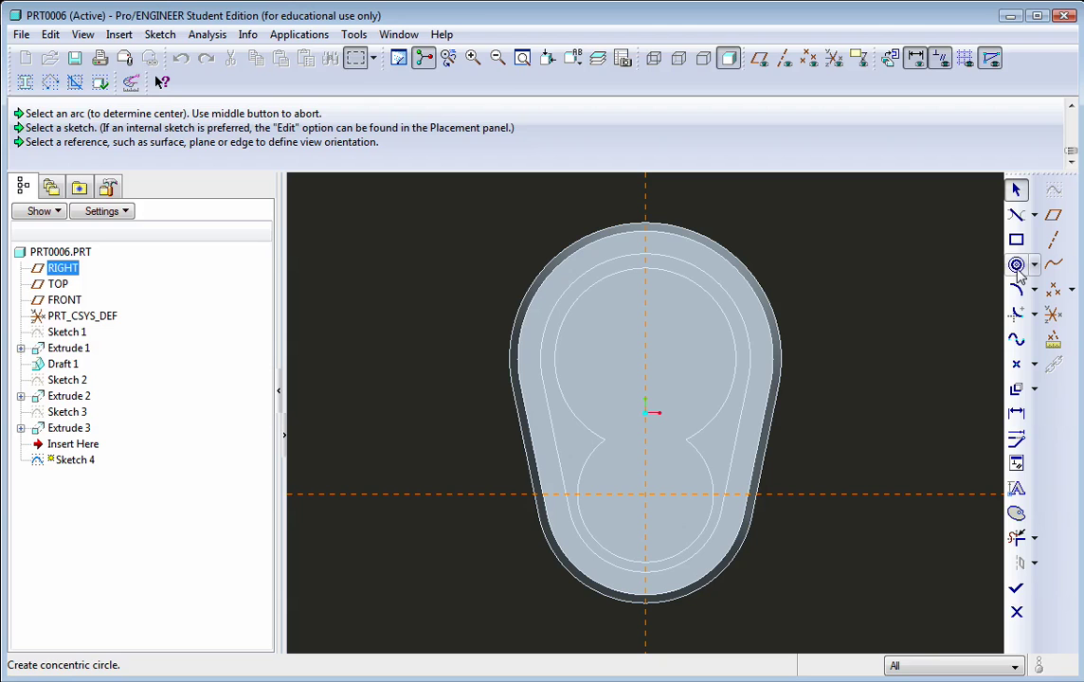
Sketch two equal circles about 0.33 in diameter, one concentric with each lobe of the pocket
{"action": "left_click", "coordinate": [1018, 266]}
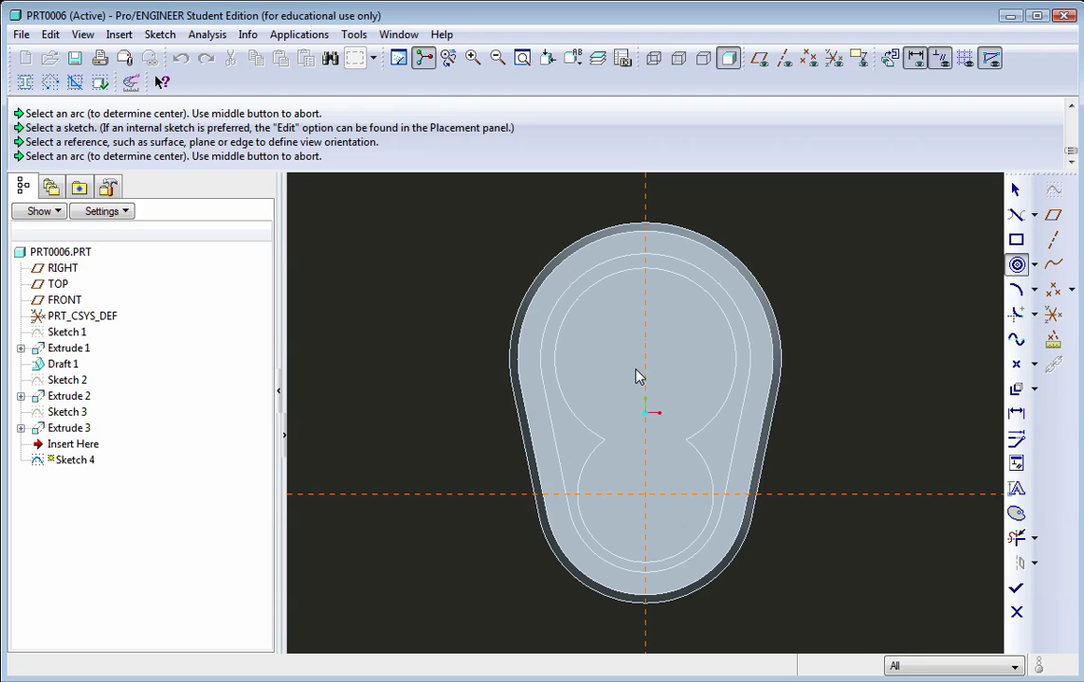
{"action": "left_click", "coordinate": [699, 292]}
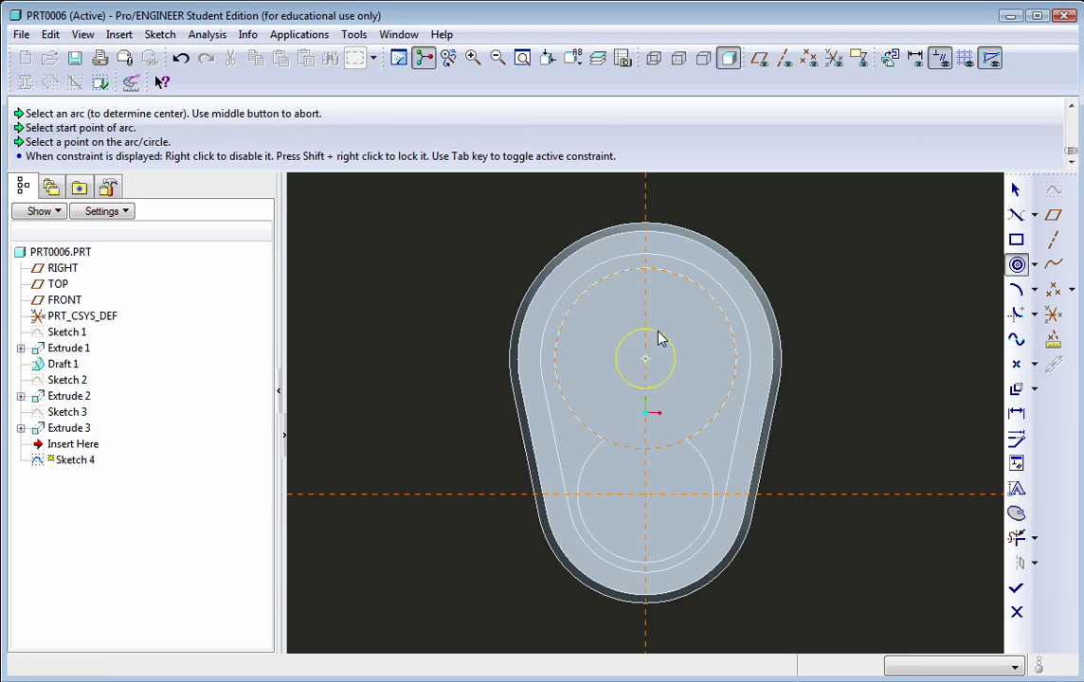
{"action": "left_click", "coordinate": [660, 339]}
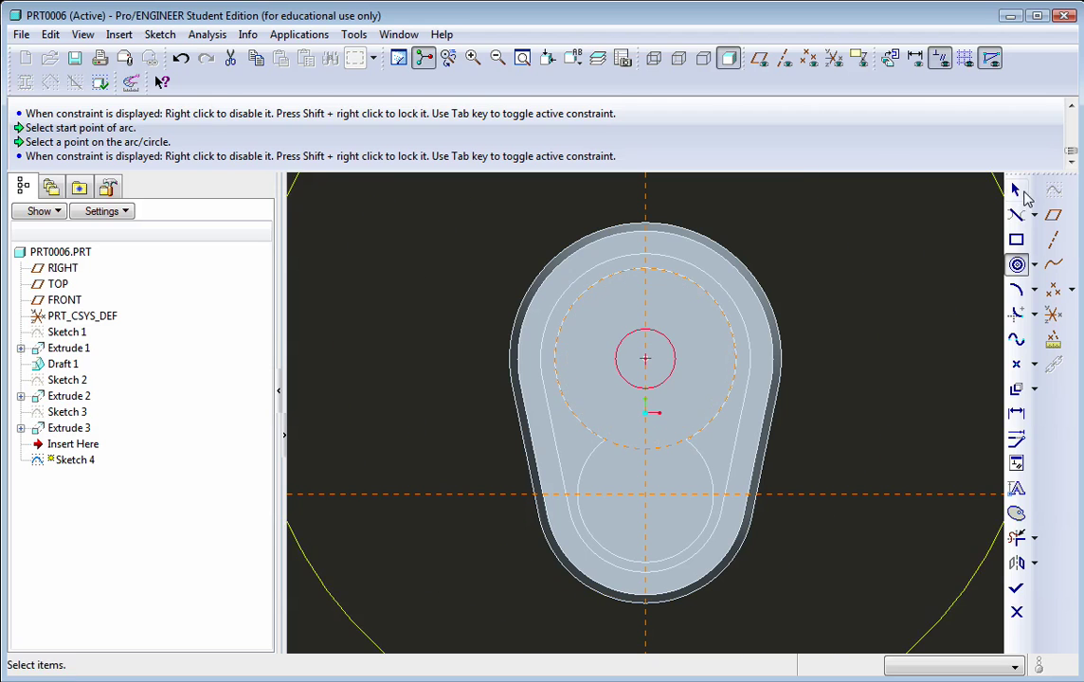
{"action": "middle_click", "coordinate": [914, 180]}
{"action": "left_click", "coordinate": [1017, 266]}
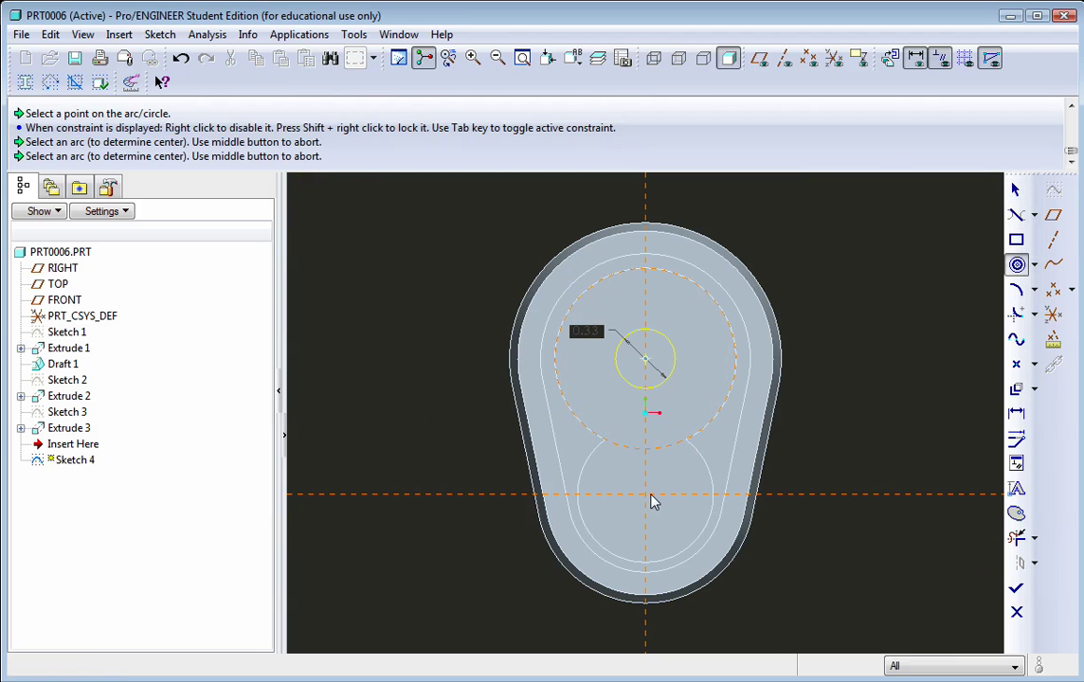
{"action": "left_click", "coordinate": [708, 477]}
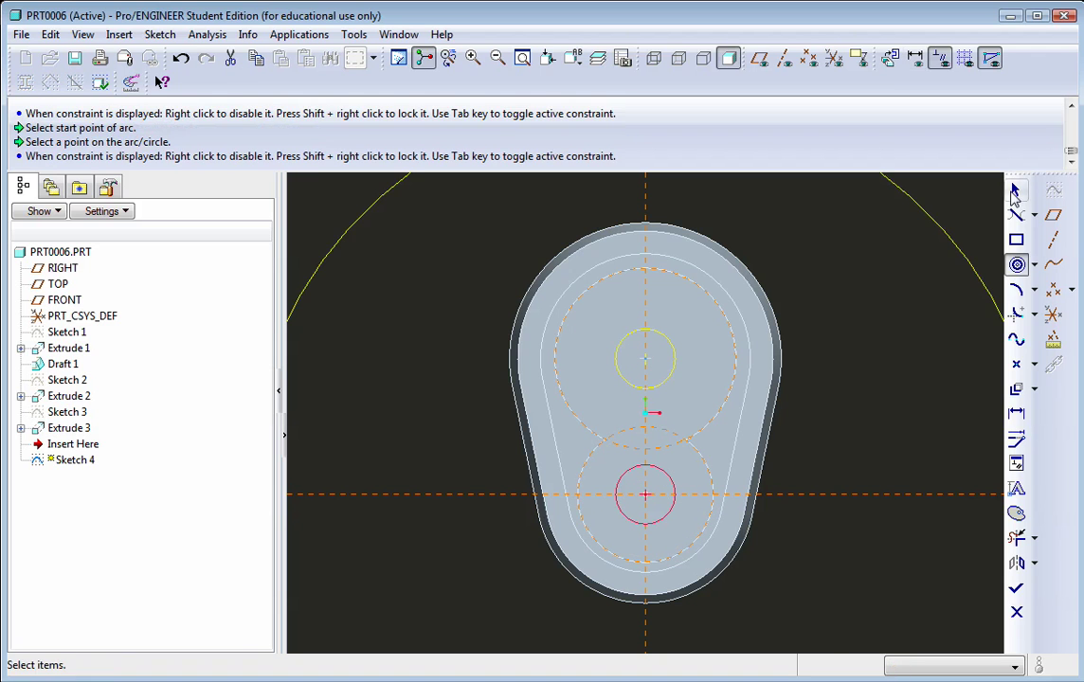
{"action": "middle_click", "coordinate": [914, 292]}
Set the diameter of the equal circles to .375 and finish the sketch
{"action": "double_click", "coordinate": [582, 334]}
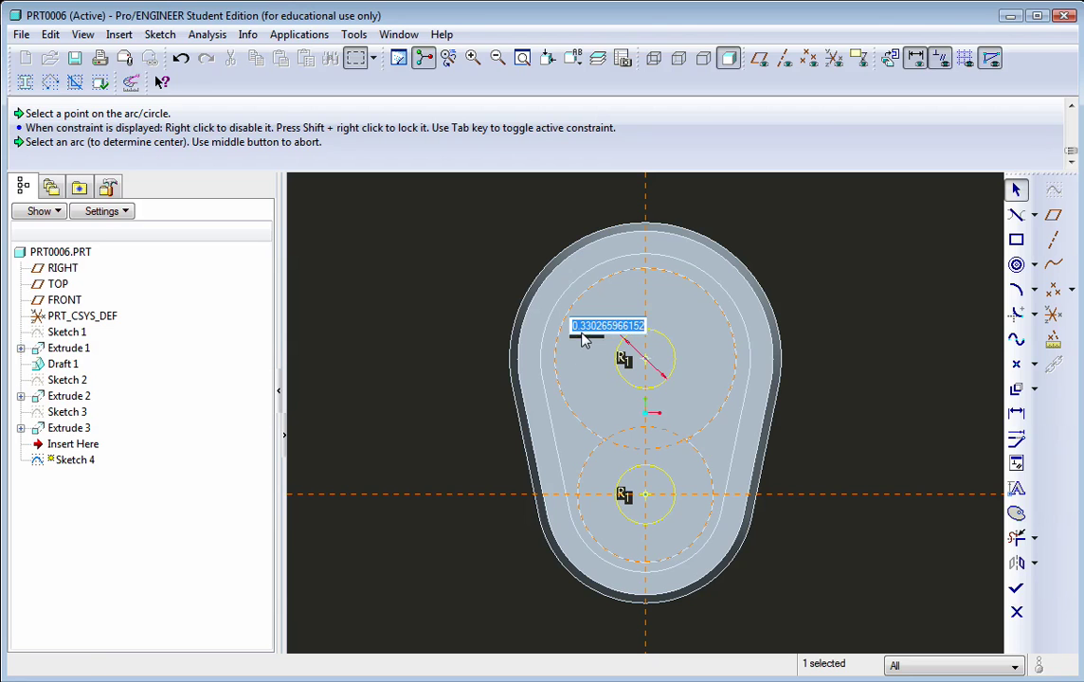
{"action": "type", "text": ".375"}
{"action": "key", "text": "Return"}
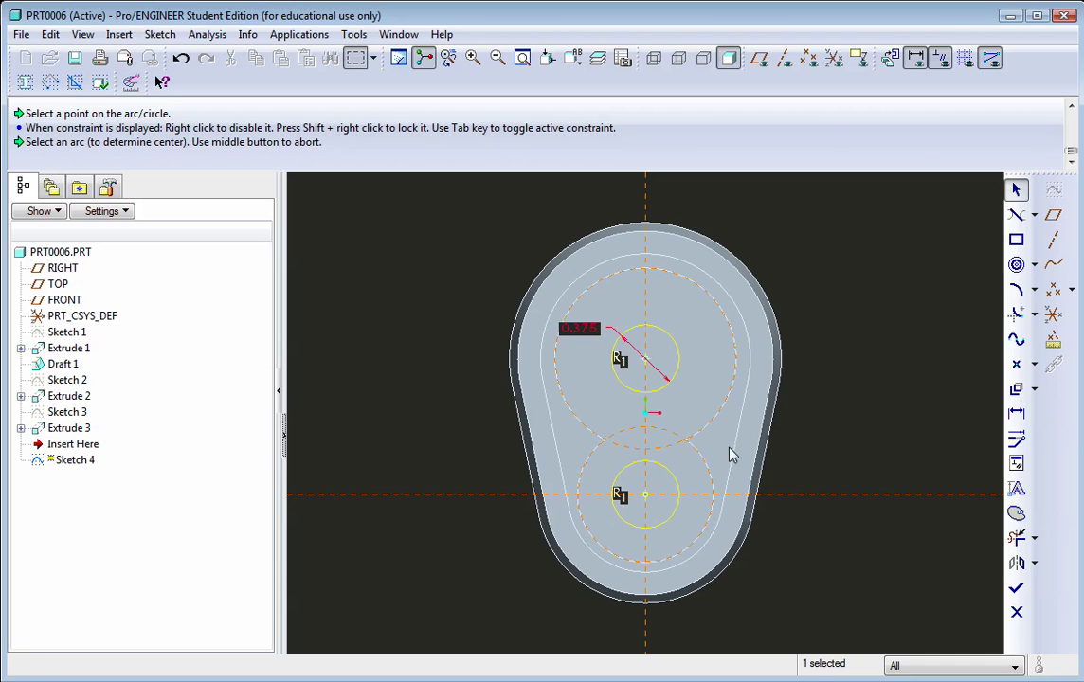
{"action": "middle_click_drag", "start_coordinate": [746, 408], "coordinate": [718, 382]}
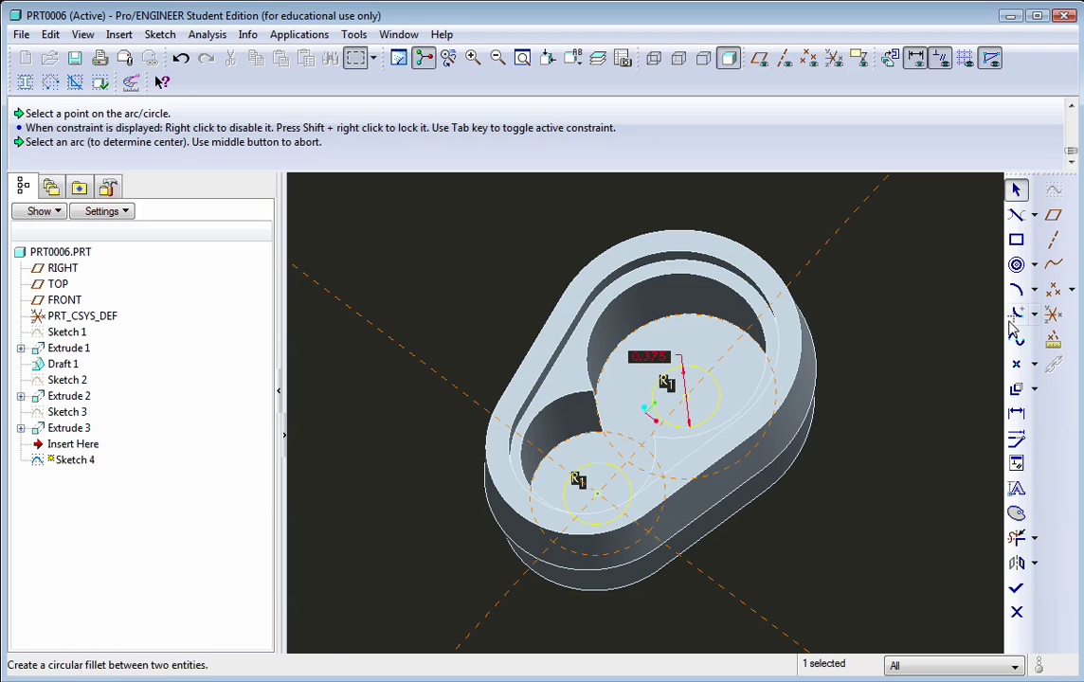
{"action": "left_click", "coordinate": [1016, 589]}
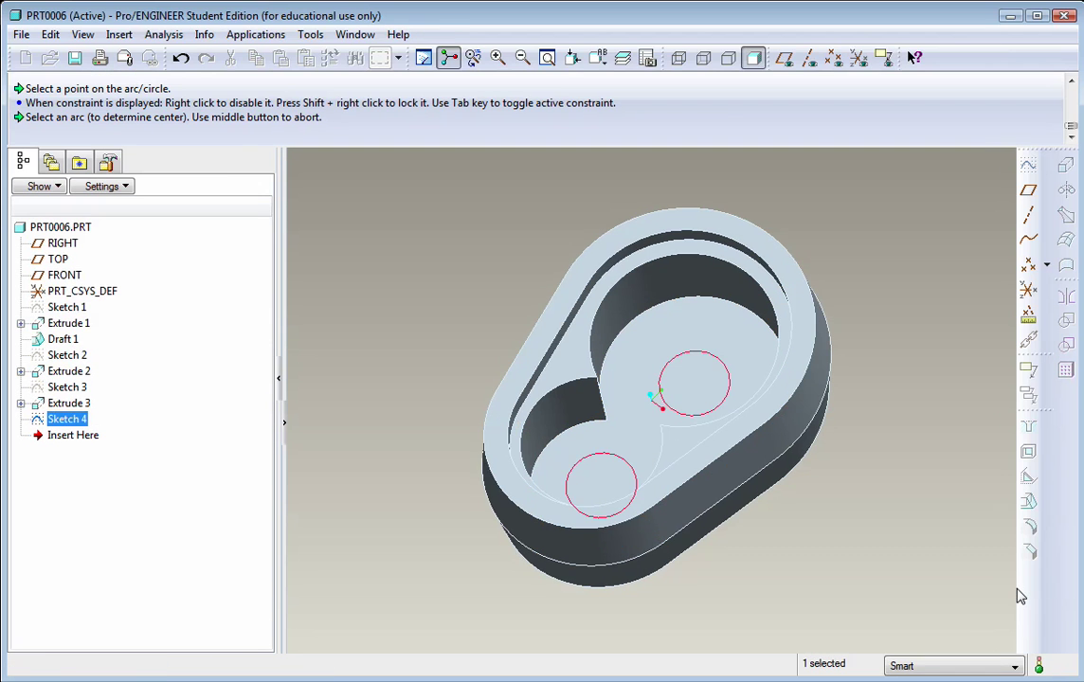
Extrude the two-circle sketch as a cut flipped into the body, through all the material, and complete the feature
{"action": "left_click", "coordinate": [1066, 167]}
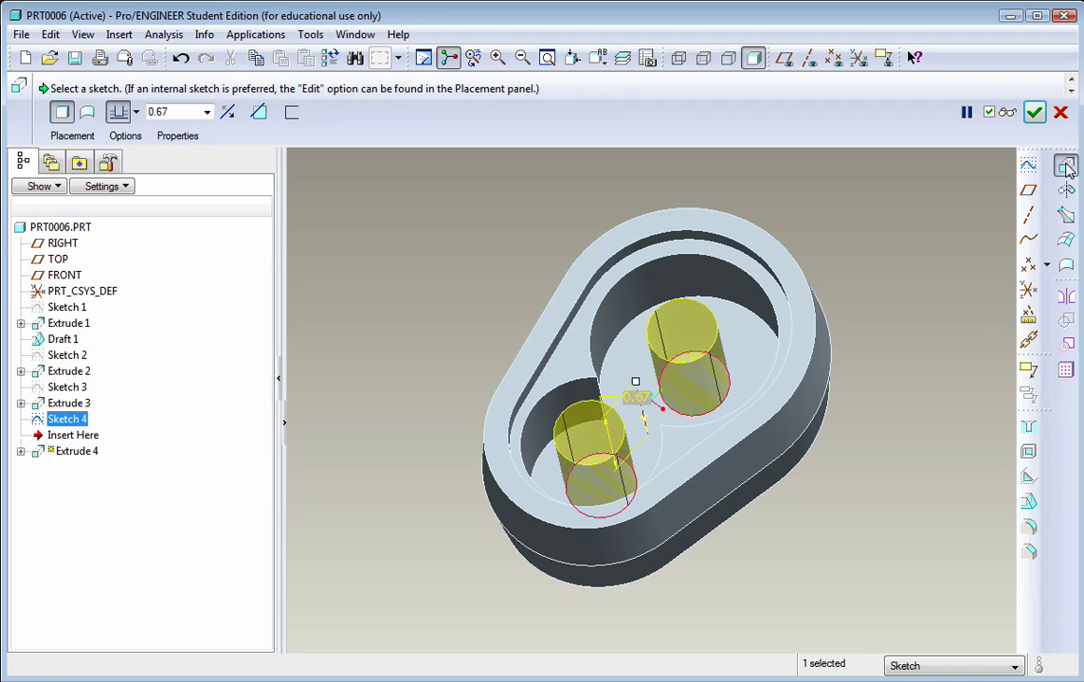
{"action": "left_click", "coordinate": [259, 113]}
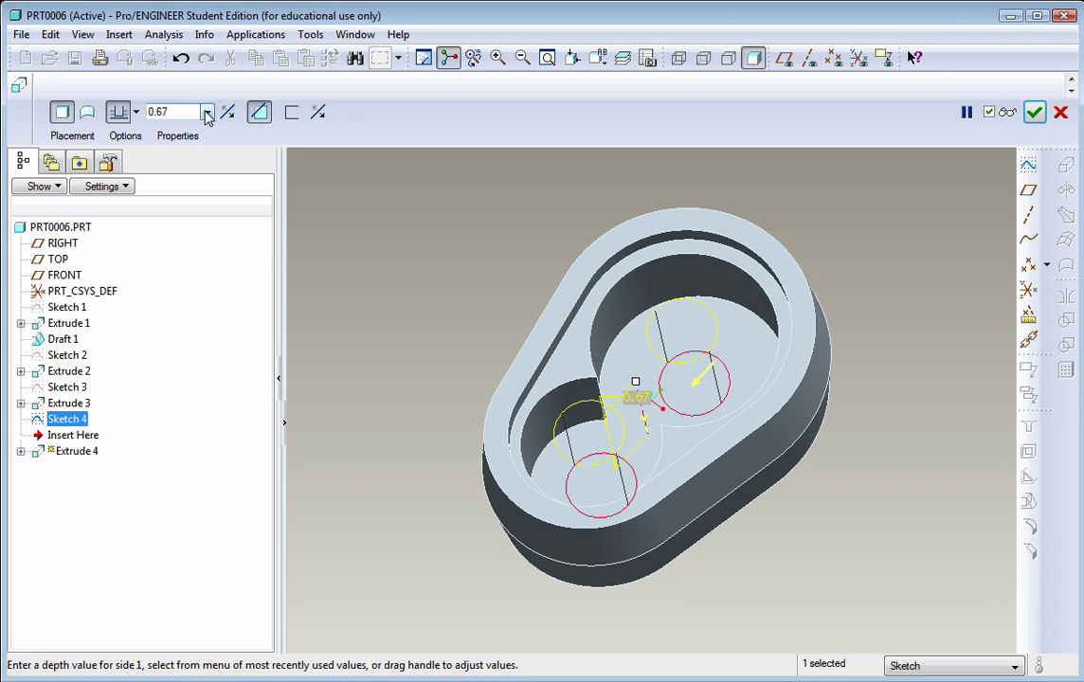
{"action": "left_click", "coordinate": [228, 114]}
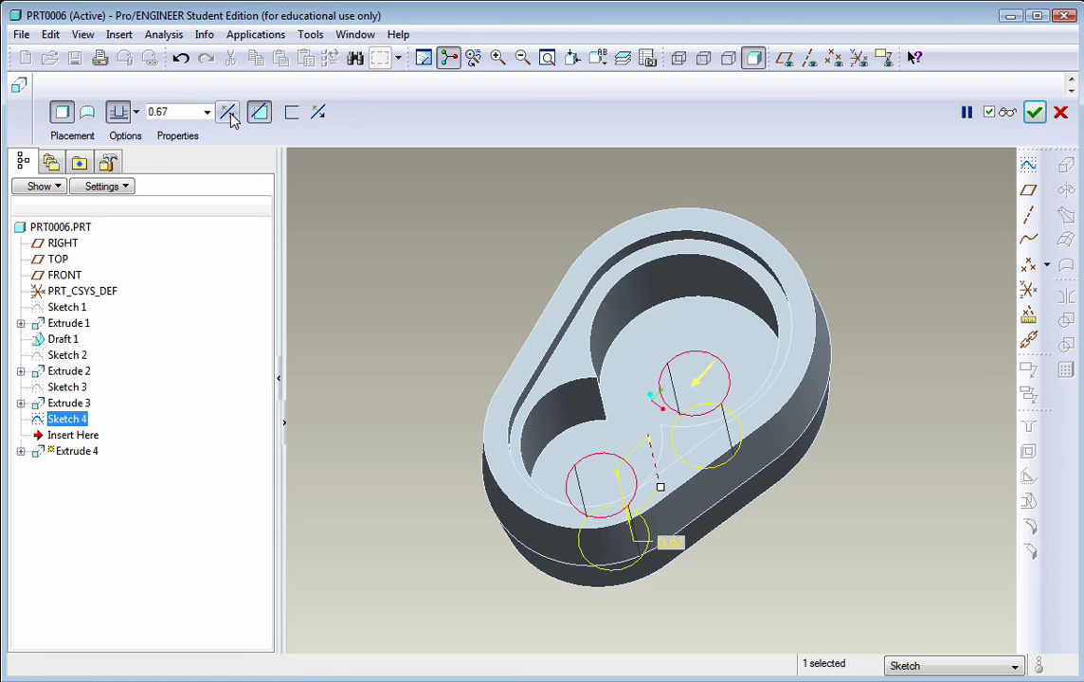
{"action": "left_click", "coordinate": [137, 112]}
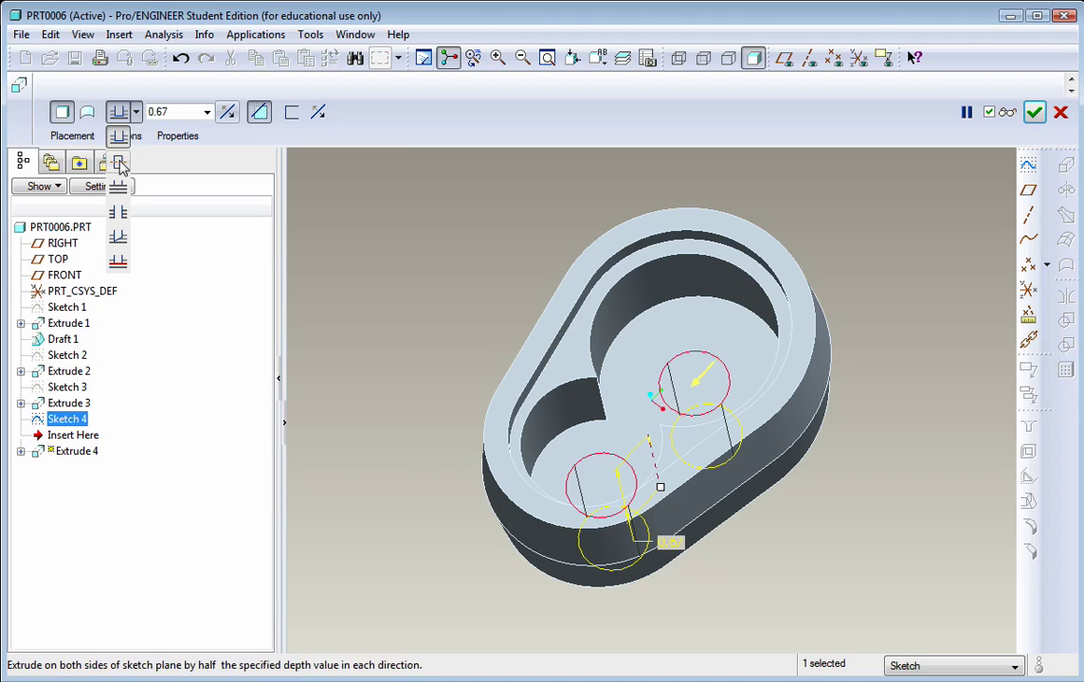
{"action": "left_click", "coordinate": [121, 213]}
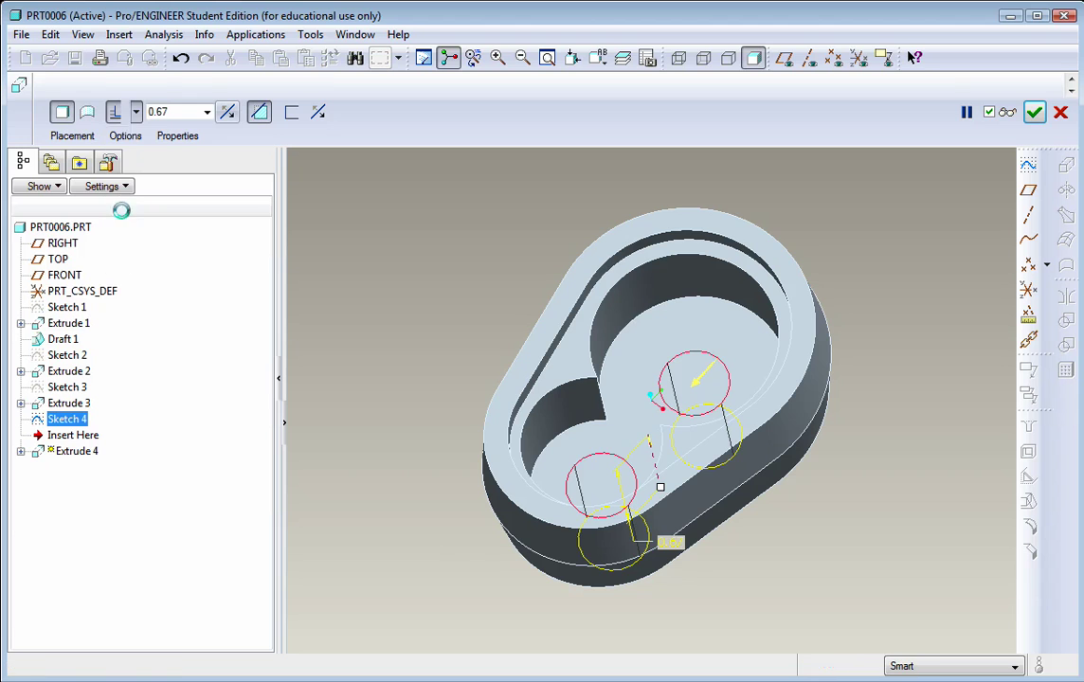
{"action": "left_click", "coordinate": [1034, 112]}
{"action": "left_click", "coordinate": [870, 330]}
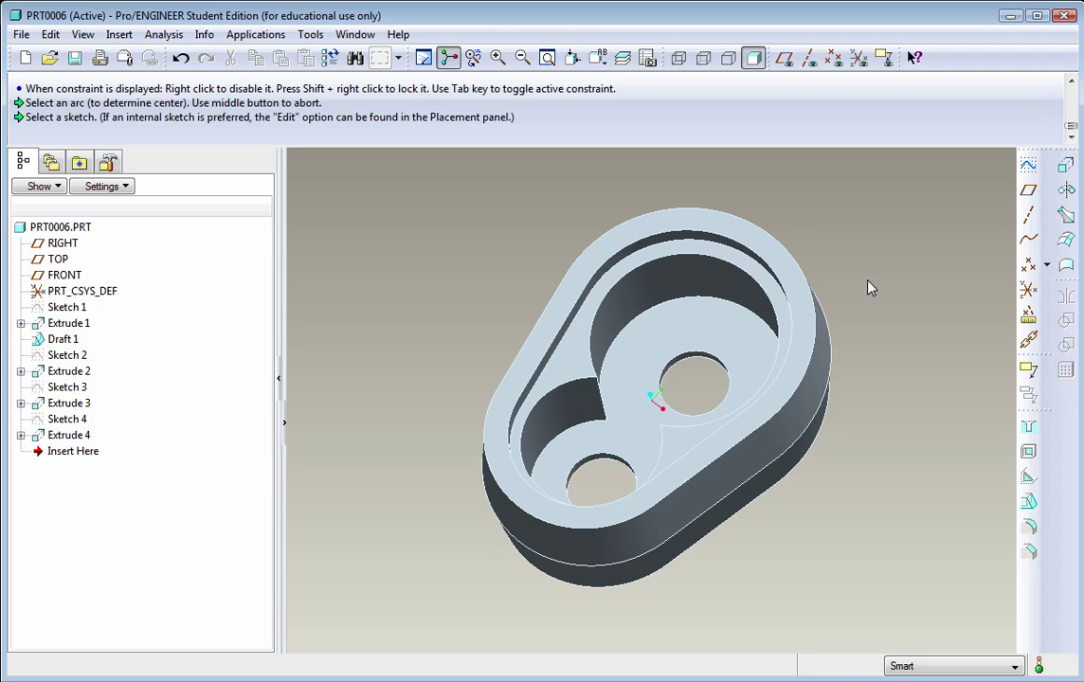
Display the datum planes and create a datum plane offset -4 from the TOP plane
{"action": "mouse_move", "coordinate": [869, 288]}
{"action": "middle_mouse_down"}
{"action": "mouse_move", "coordinate": [862, 344]}
{"action": "mouse_move", "coordinate": [878, 261]}
{"action": "mouse_move", "coordinate": [859, 312]}
{"action": "mouse_move", "coordinate": [813, 310]}
{"action": "mouse_move", "coordinate": [817, 326]}
{"action": "mouse_move", "coordinate": [813, 305]}
{"action": "mouse_move", "coordinate": [665, 429]}
{"action": "mouse_move", "coordinate": [628, 426]}
{"action": "middle_mouse_up"}
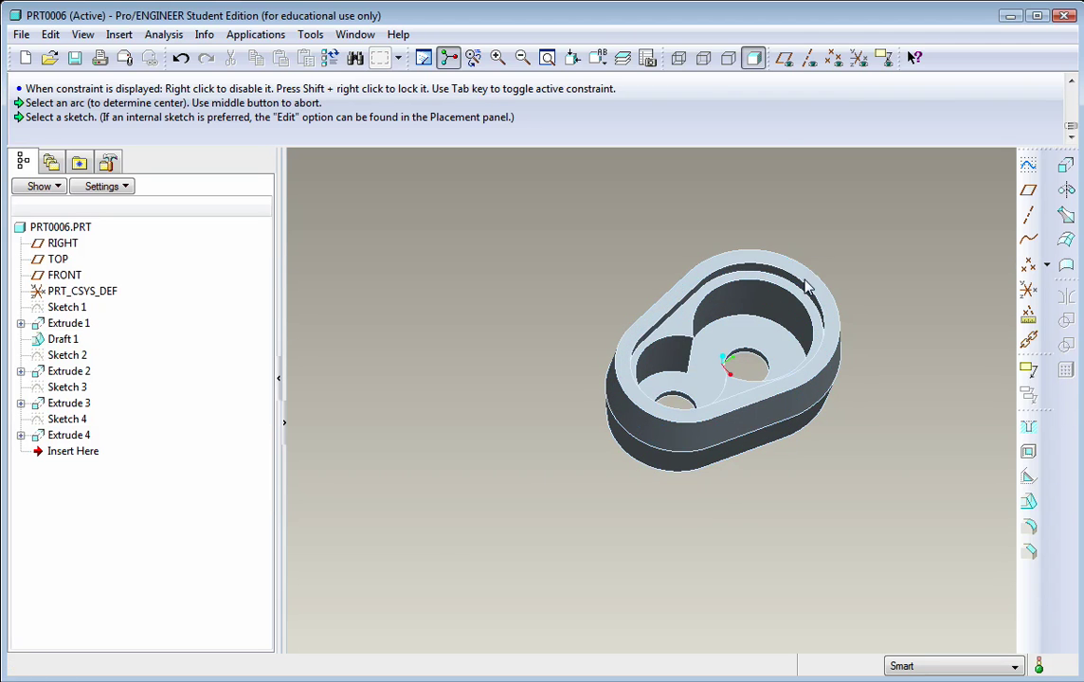
{"action": "left_click", "coordinate": [785, 62]}
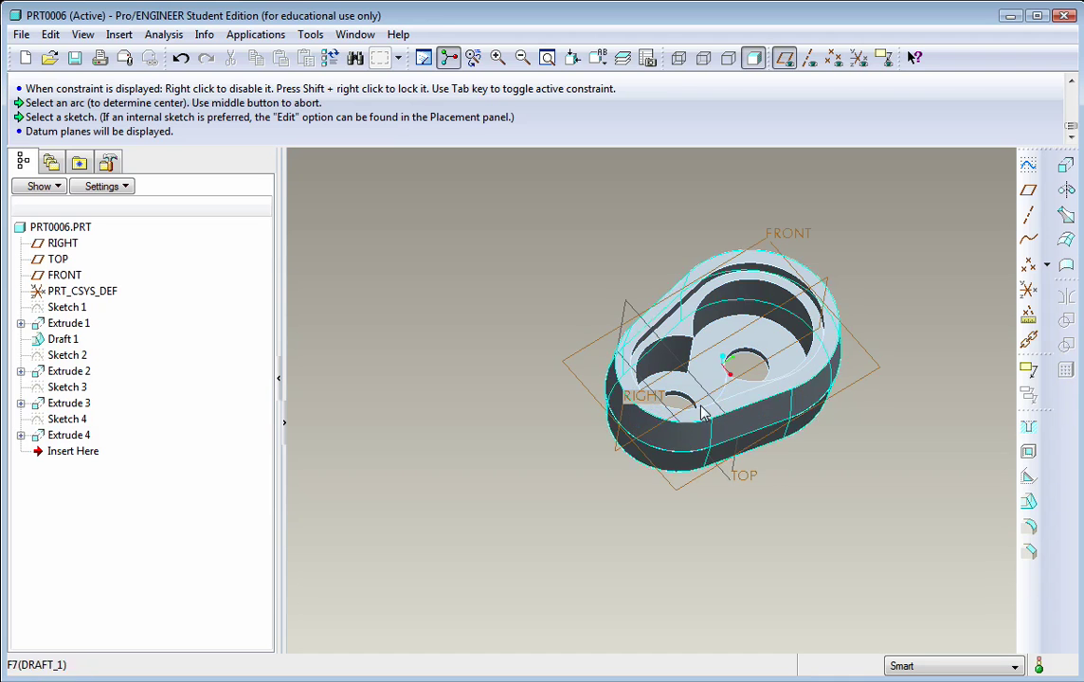
{"action": "left_click", "coordinate": [643, 327]}
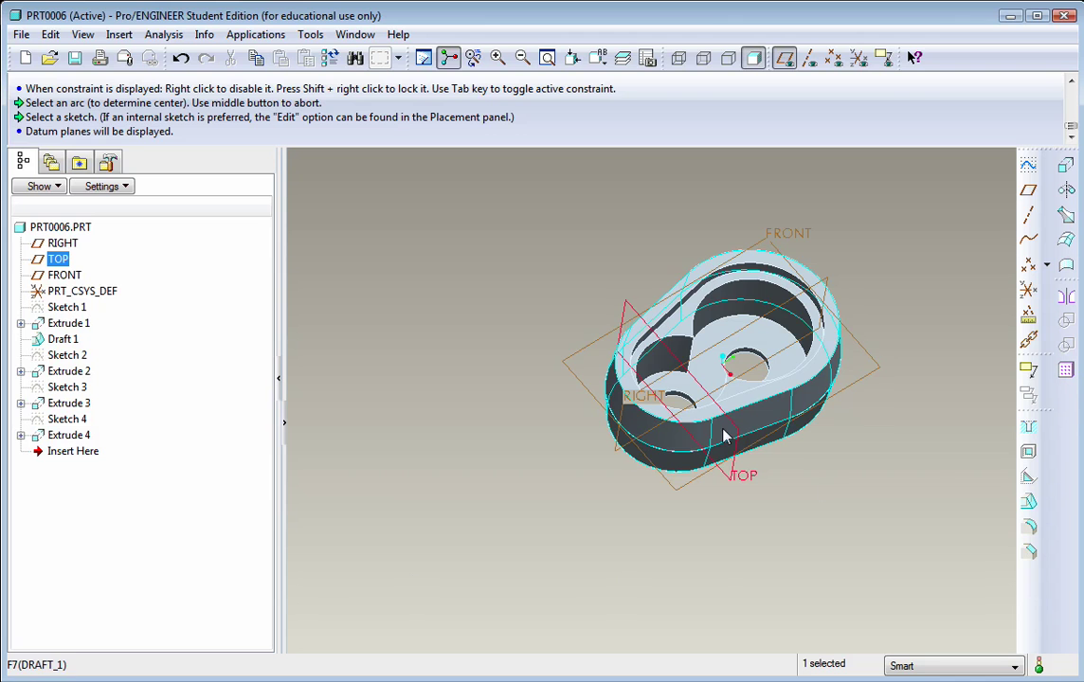
{"action": "left_click", "coordinate": [1029, 192]}
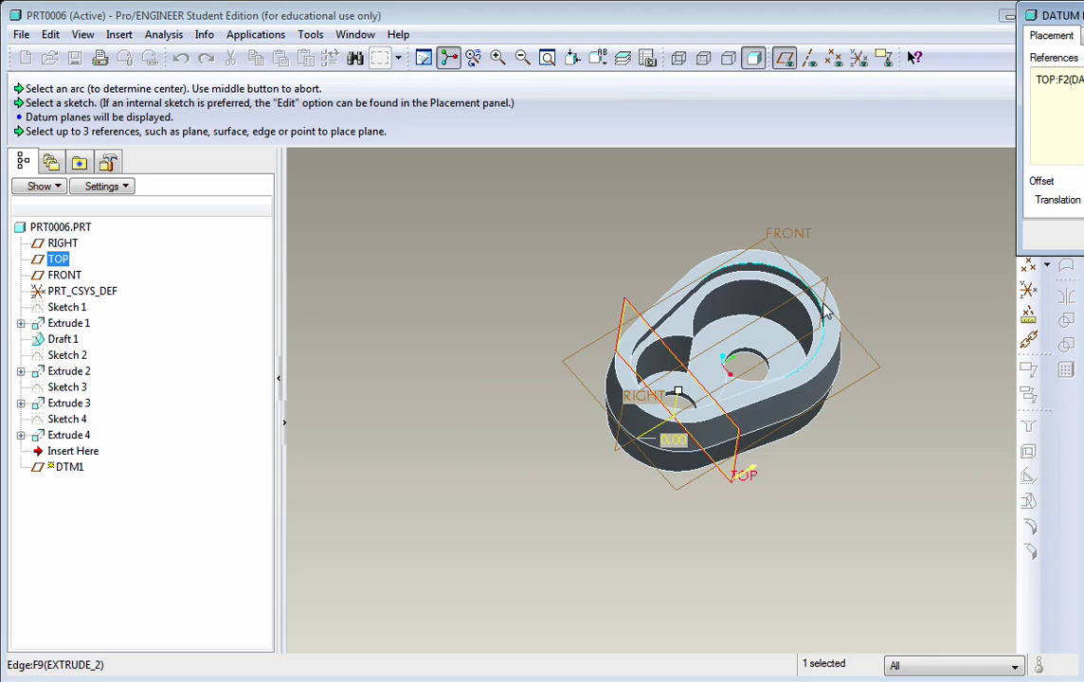
{"action": "left_click_drag", "start_coordinate": [1052, 17], "coordinate": [951, 30]}
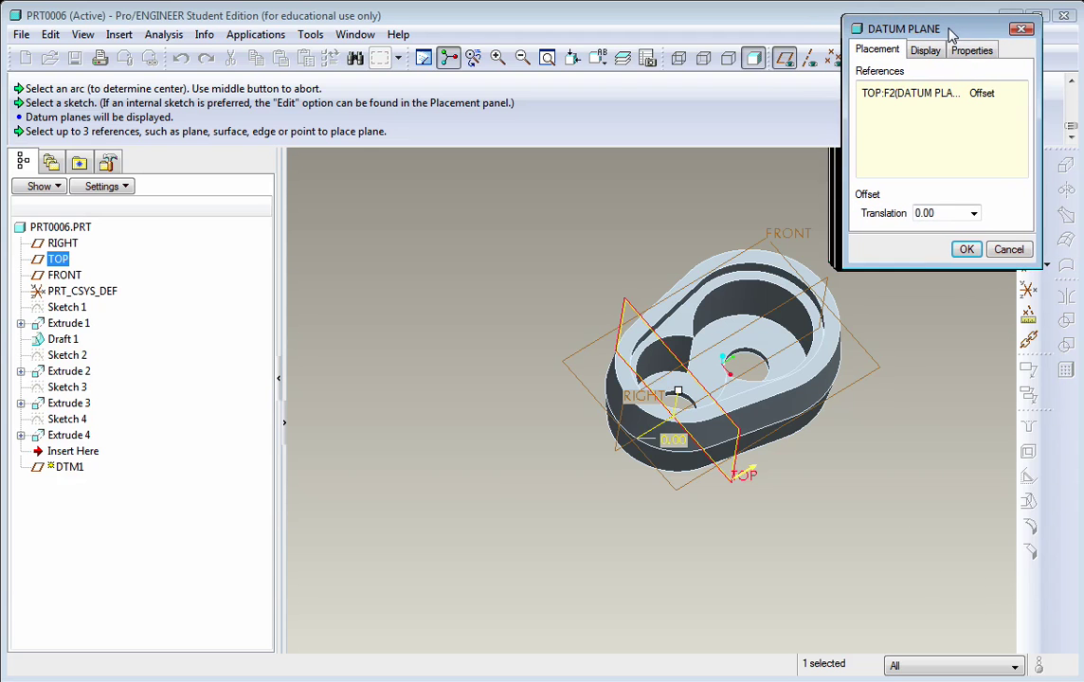
{"action": "double_click", "coordinate": [941, 213]}
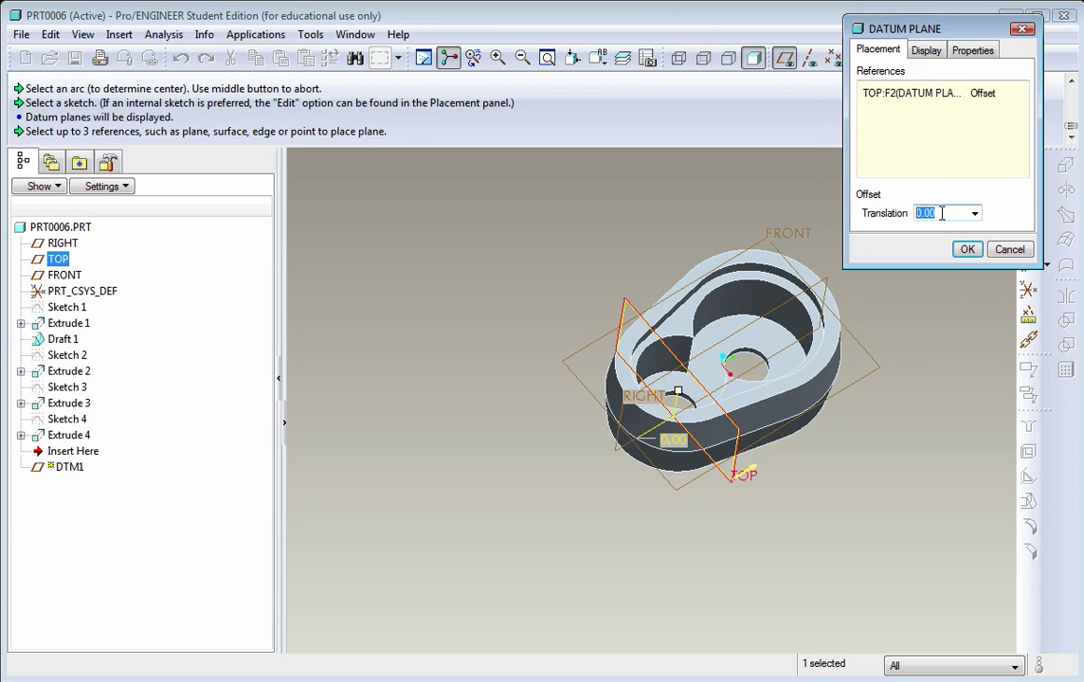
{"action": "type", "text": "-4"}
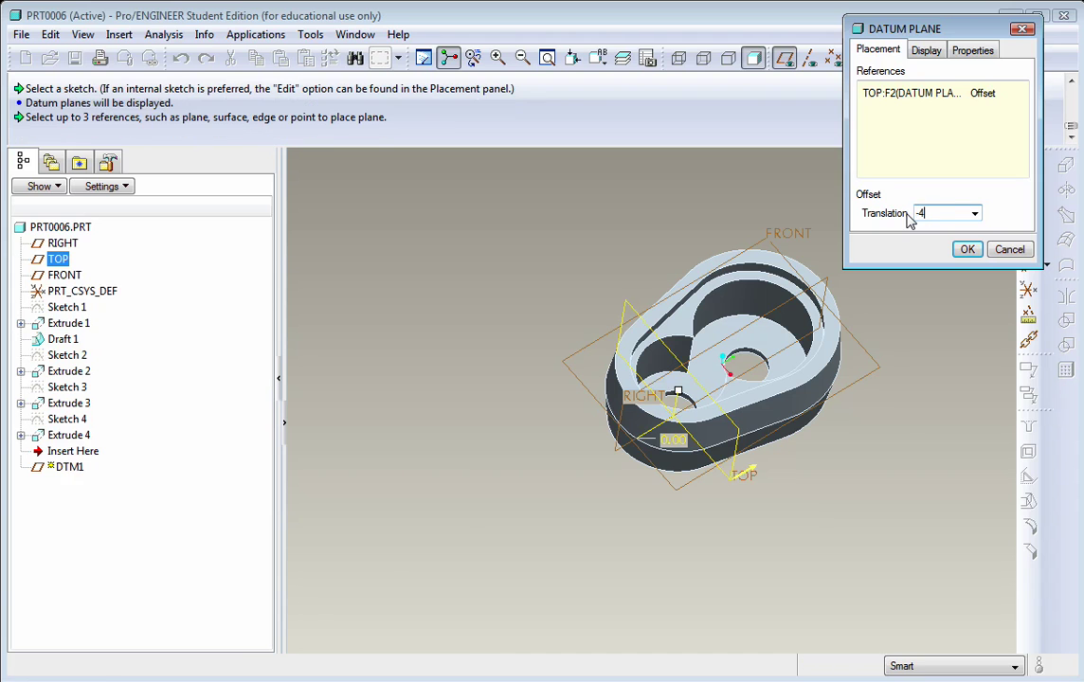
{"action": "left_click", "coordinate": [967, 249]}
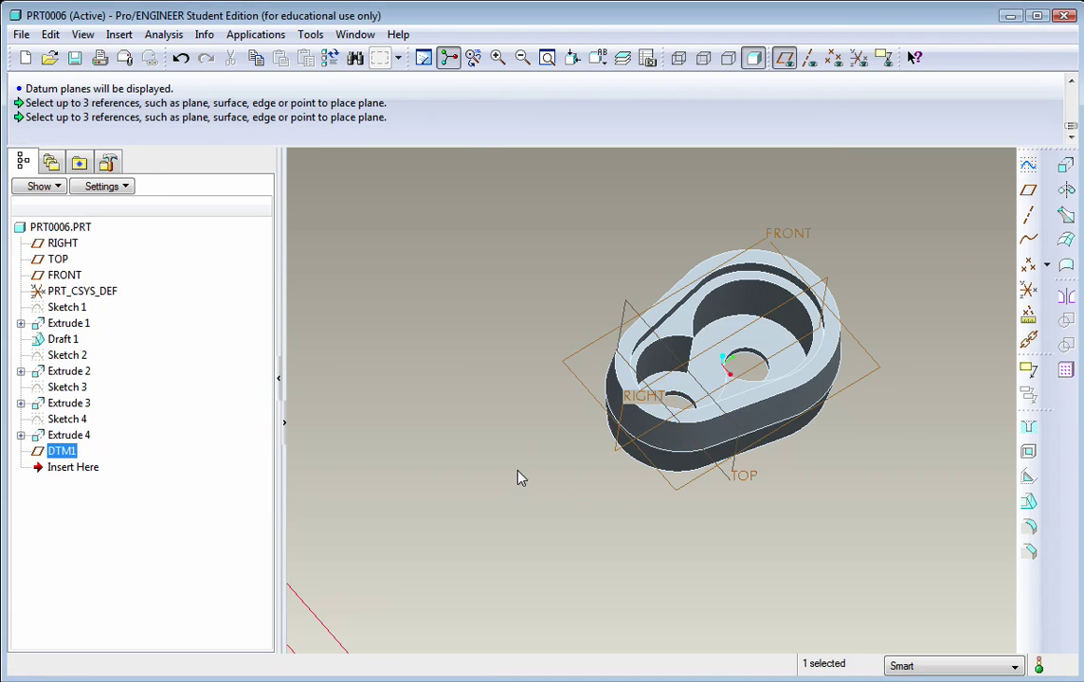
Start a sketch on the offset datum plane with the view direction flipped and the RIGHT plane as the Bottom reference
{"action": "scroll", "coordinate": [530, 472], "scroll_direction": "down", "scroll_amount": 3}
{"action": "scroll", "coordinate": [673, 407], "scroll_direction": "up", "scroll_amount": 3}
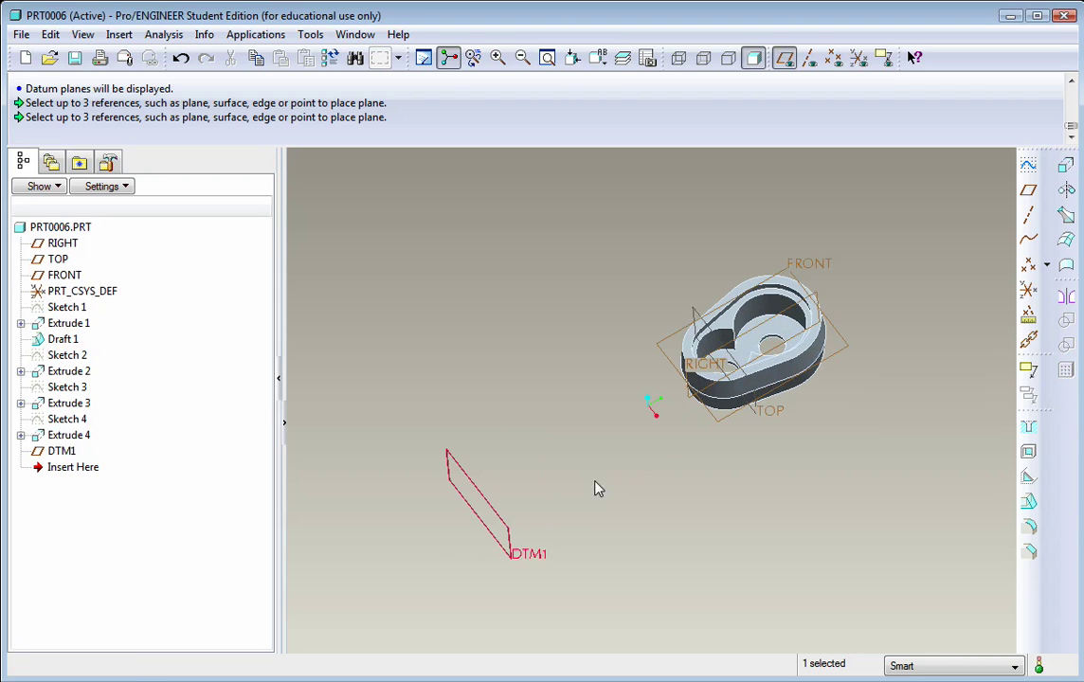
{"action": "middle_click_drag", "start_coordinate": [597, 488], "coordinate": [508, 538]}
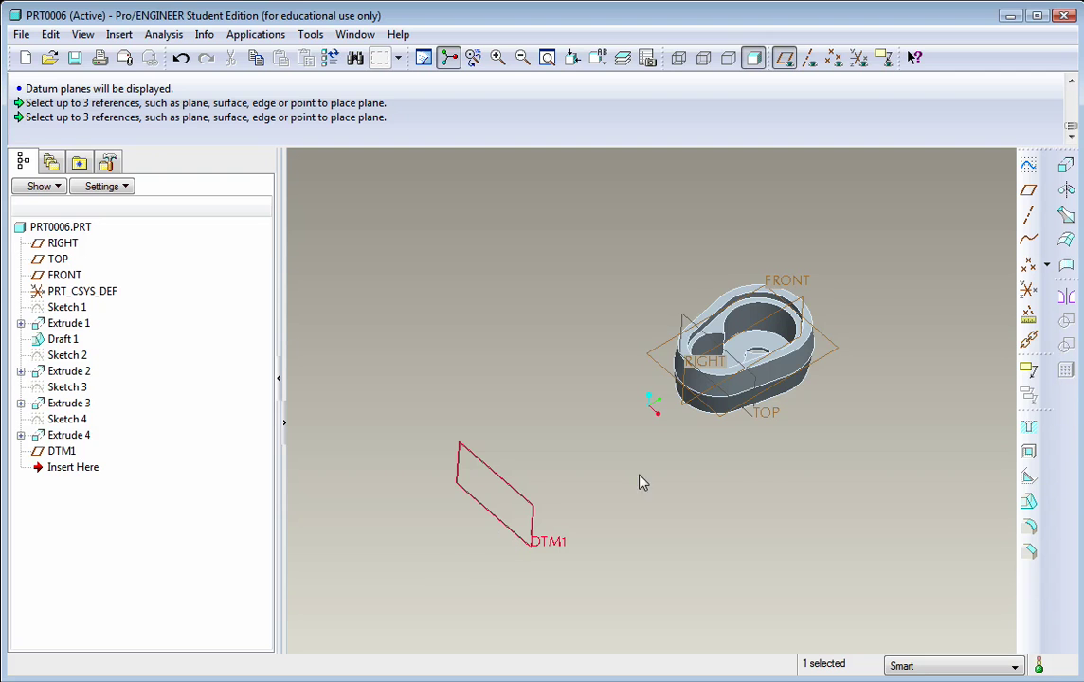
{"action": "left_click", "coordinate": [1028, 164]}
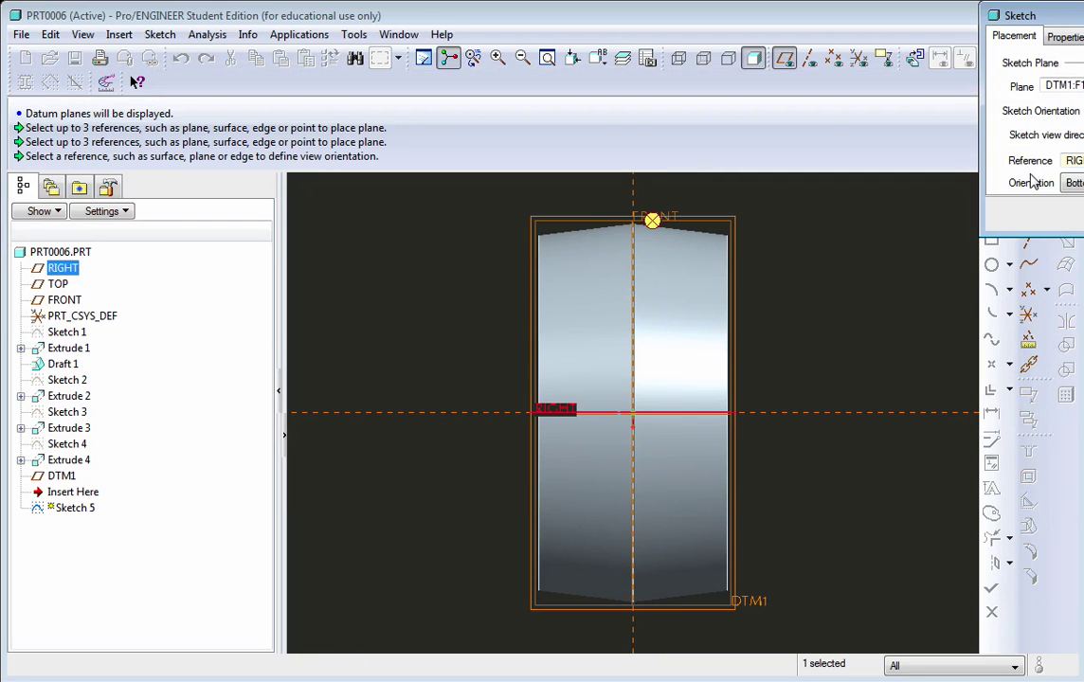
{"action": "left_click_drag", "start_coordinate": [1081, 17], "coordinate": [947, 57]}
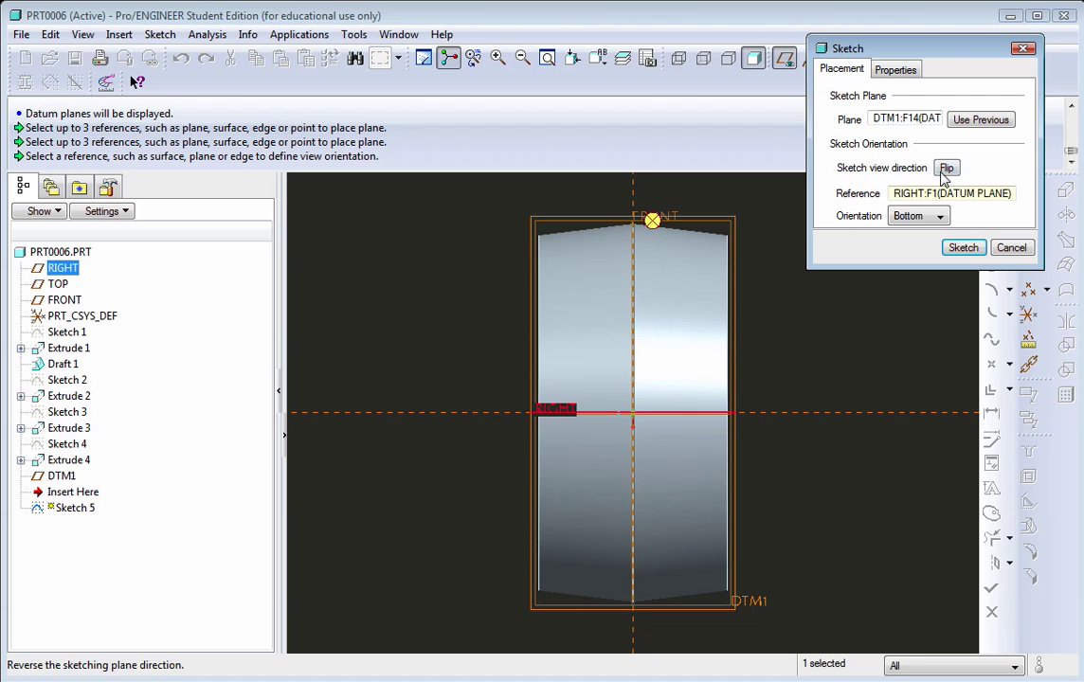
{"action": "left_click", "coordinate": [946, 169]}
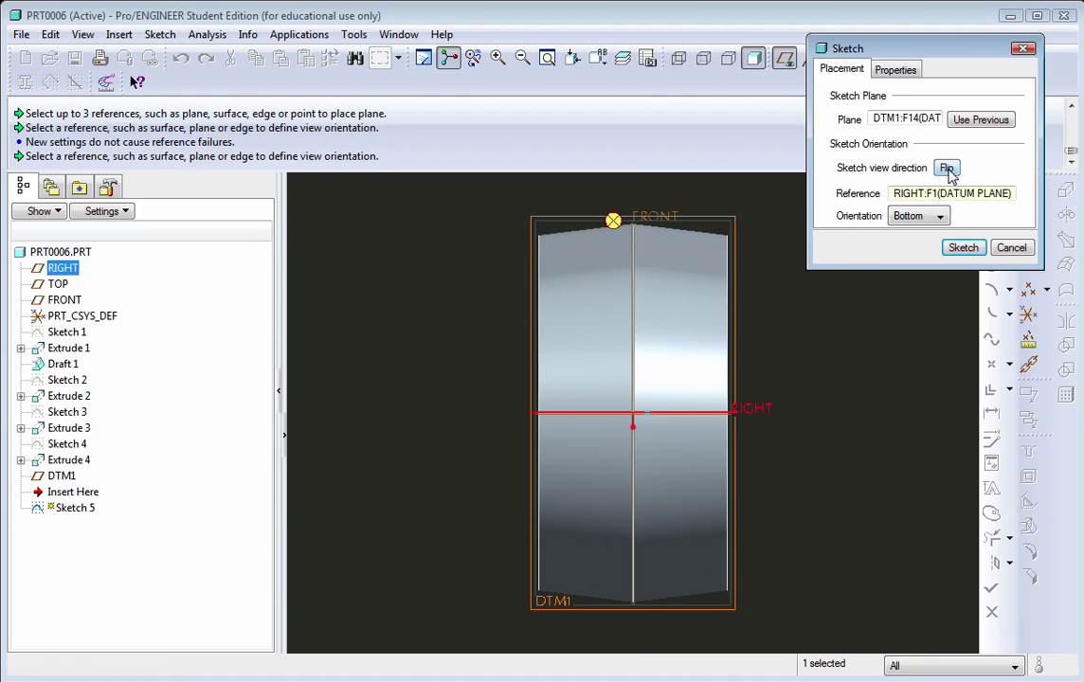
{"action": "left_click", "coordinate": [963, 246]}
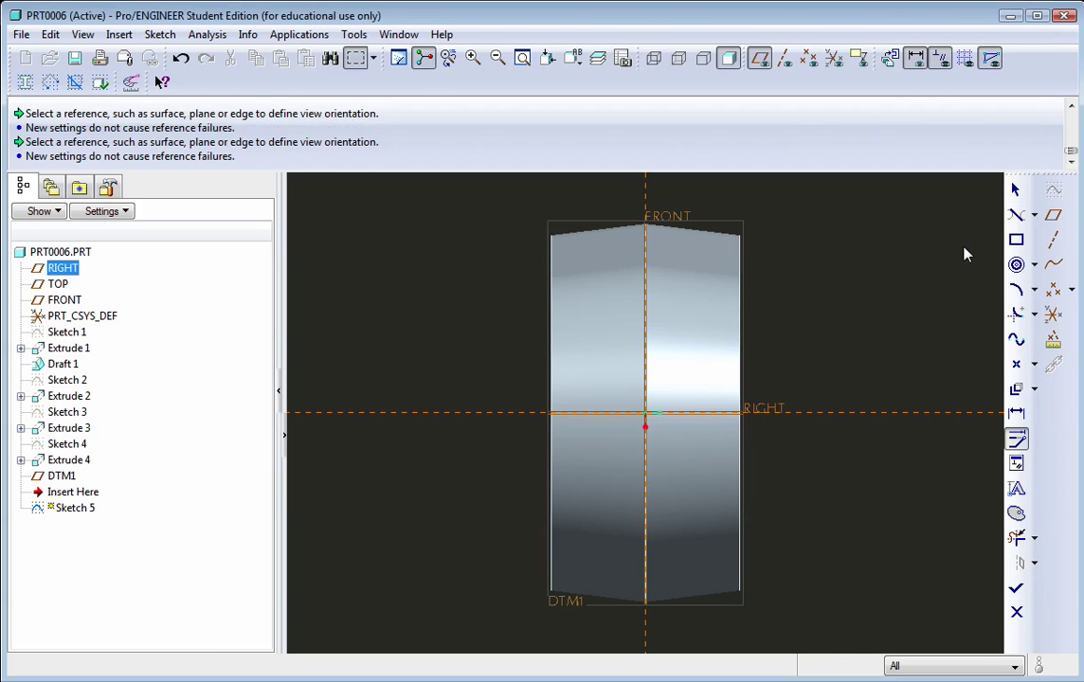
Sketch a circle about 0.42 in diameter centred on the intersection of the FRONT and RIGHT planes
{"action": "left_click", "coordinate": [1034, 266]}
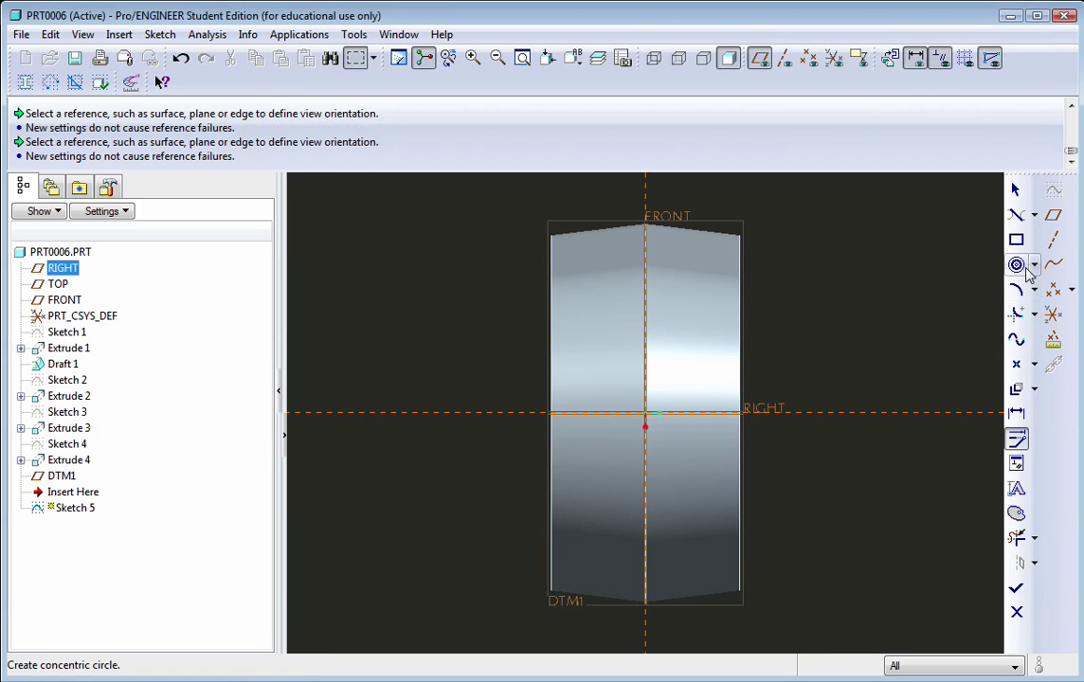
{"action": "left_click", "coordinate": [1054, 265]}
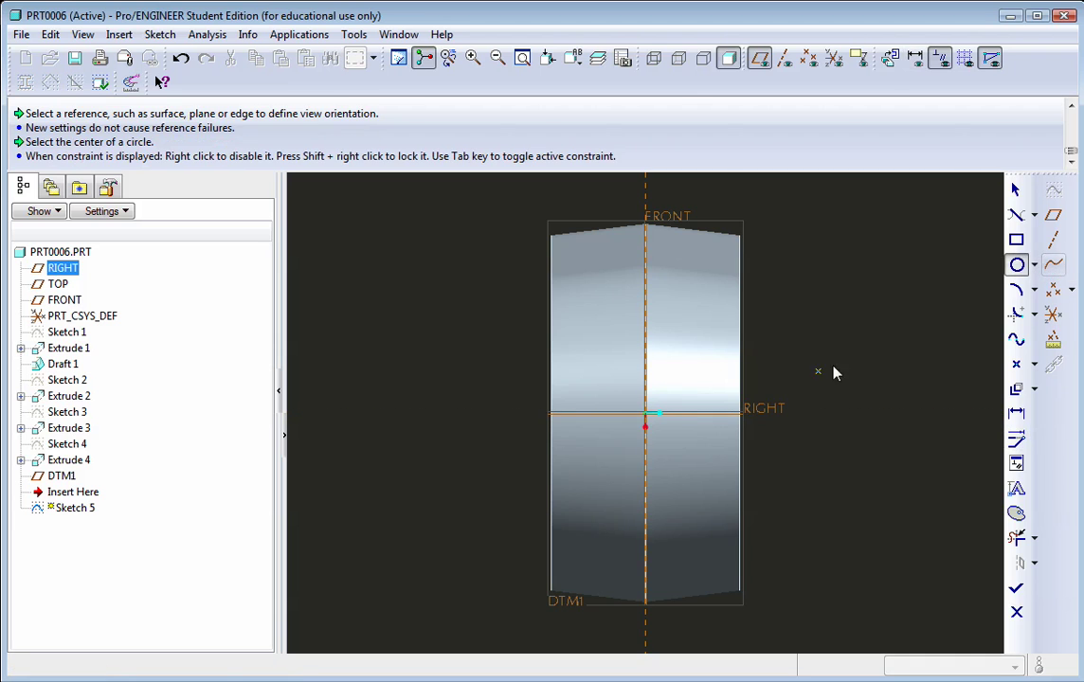
{"action": "left_click", "coordinate": [646, 413]}
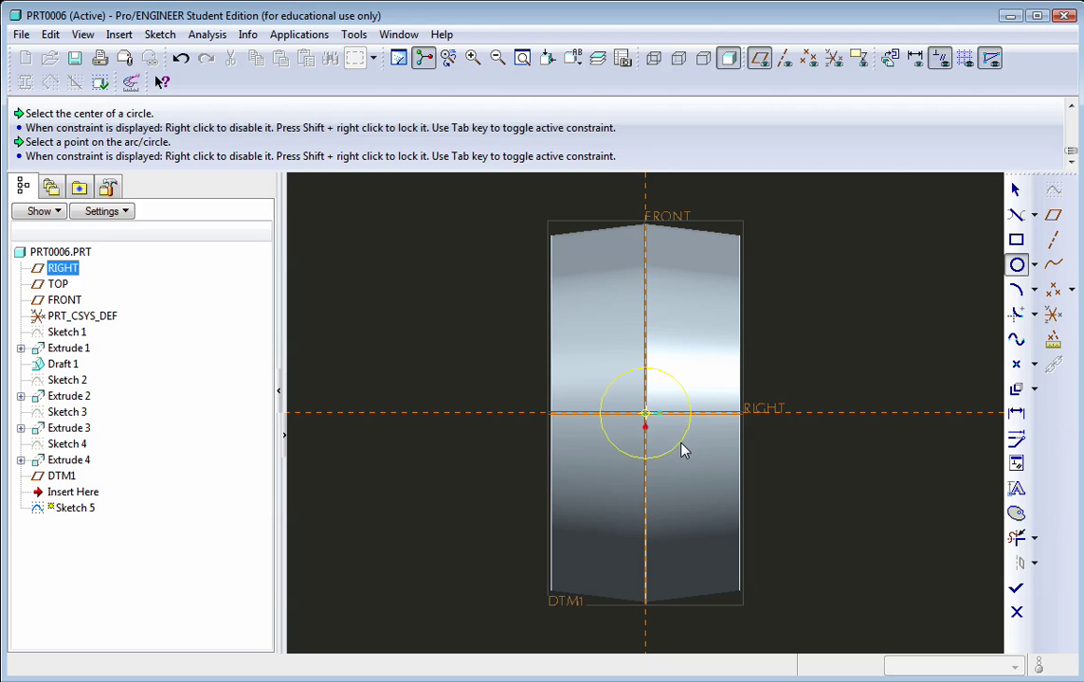
{"action": "left_click", "coordinate": [1016, 191]}
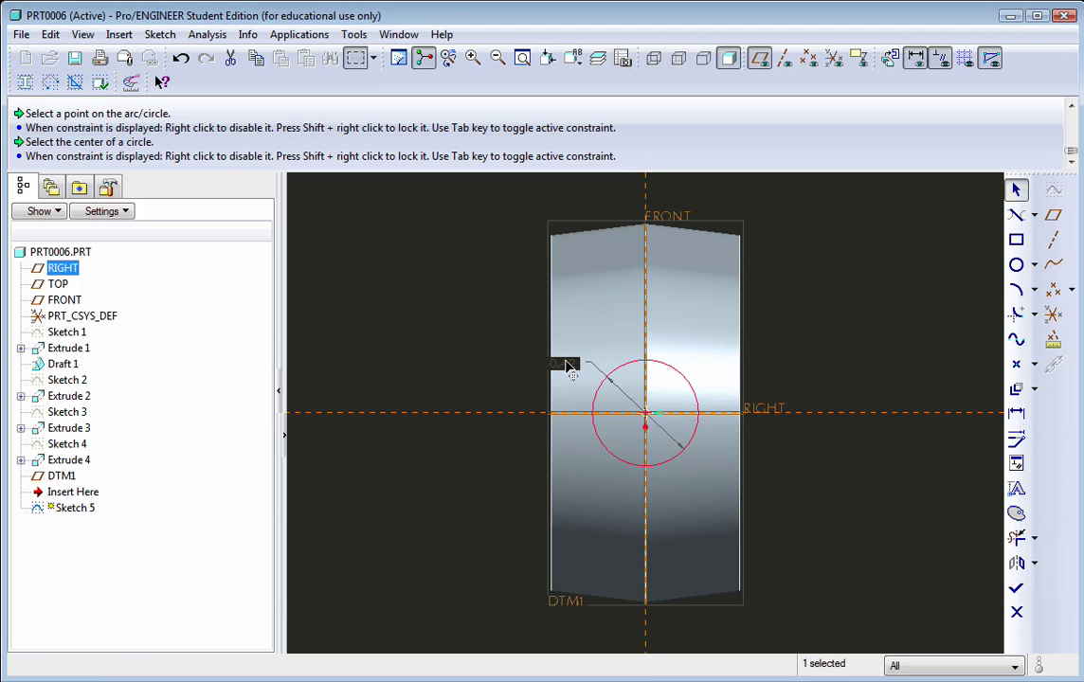
Move the circle's diameter dimension outside the part outline and set it to 0.5
{"action": "left_click_drag", "start_coordinate": [563, 363], "coordinate": [782, 343]}
{"action": "double_click", "coordinate": [796, 335]}
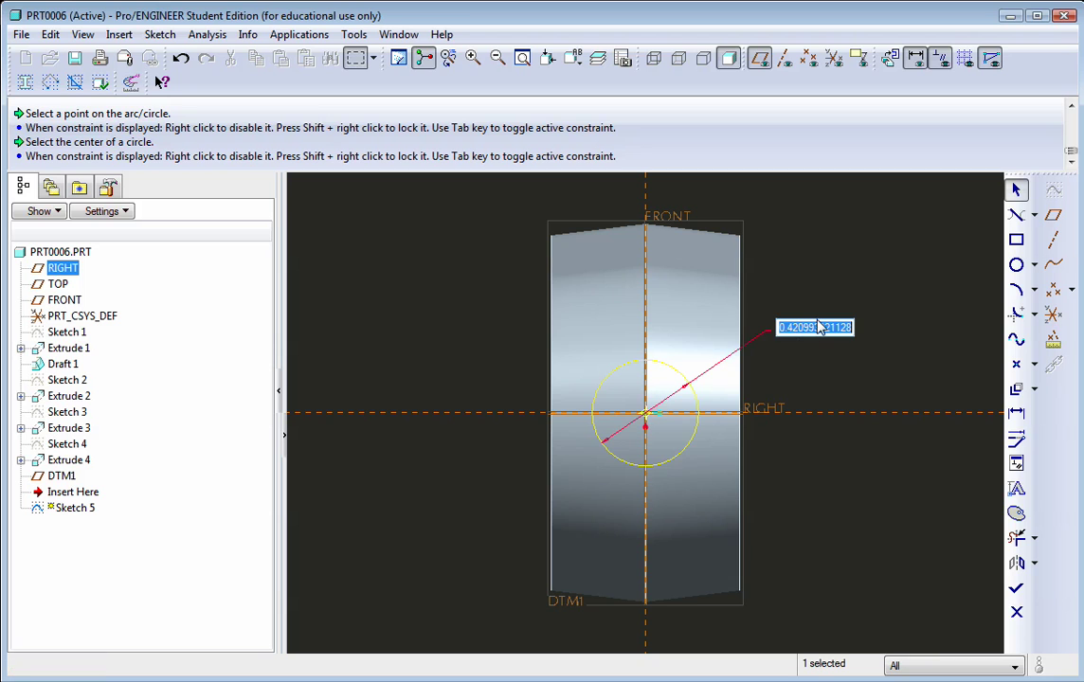
{"action": "type", "text": "0.5"}
{"action": "key", "text": "Return"}
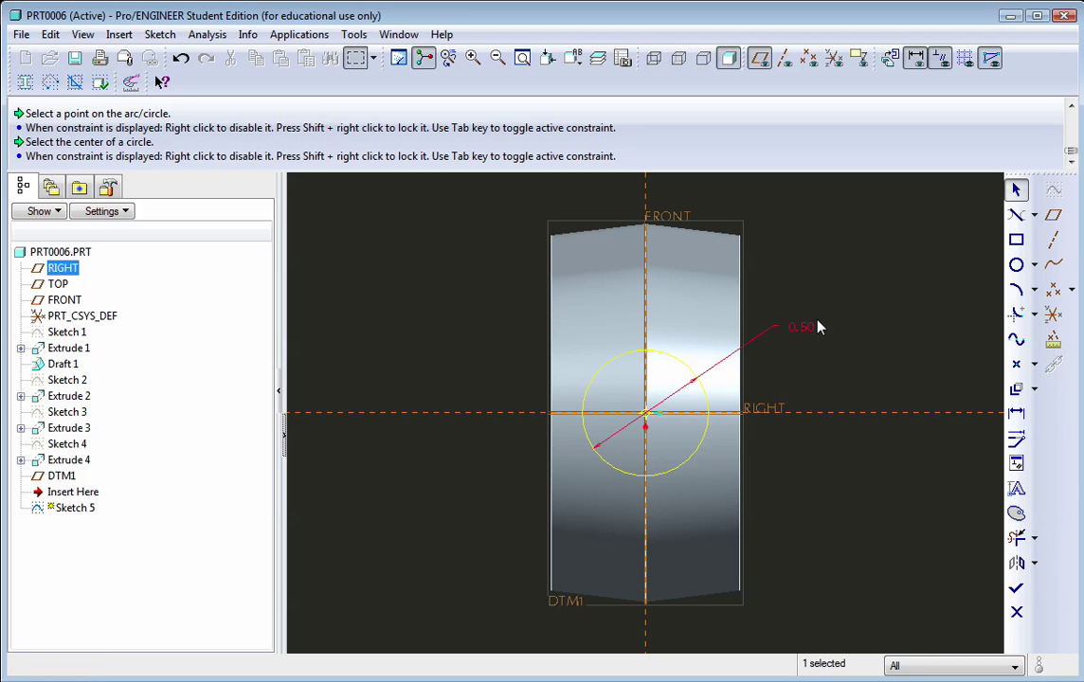
Finish the circle sketch on the offset datum plane
{"action": "key", "text": "ctrl+d"}
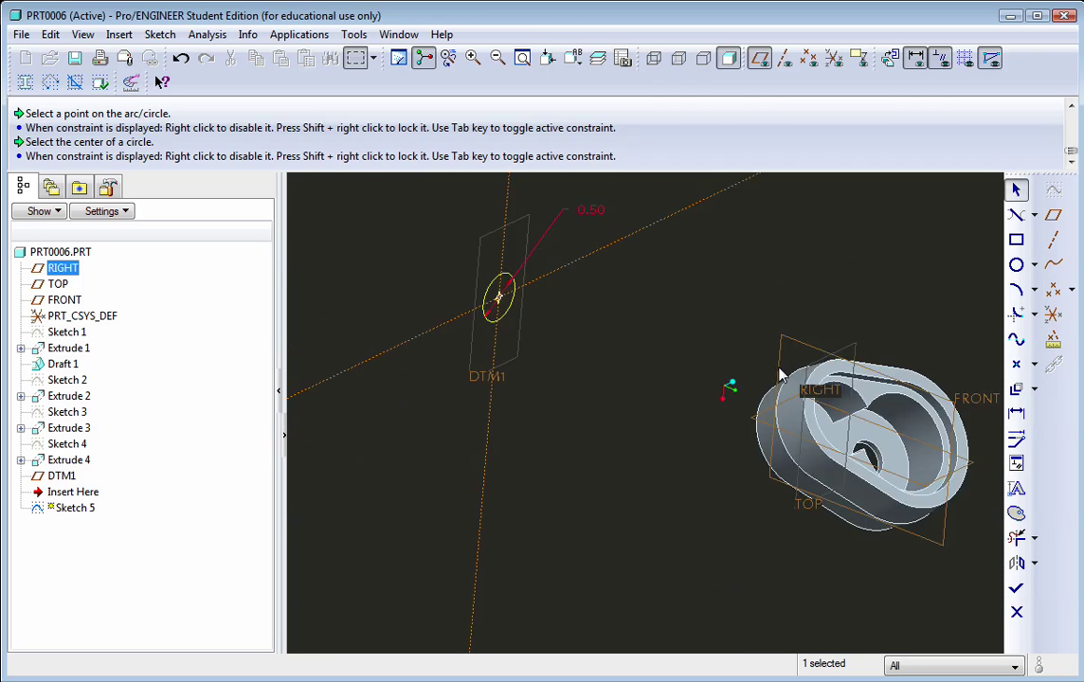
{"action": "middle_click_drag", "start_coordinate": [822, 406], "coordinate": [926, 378]}
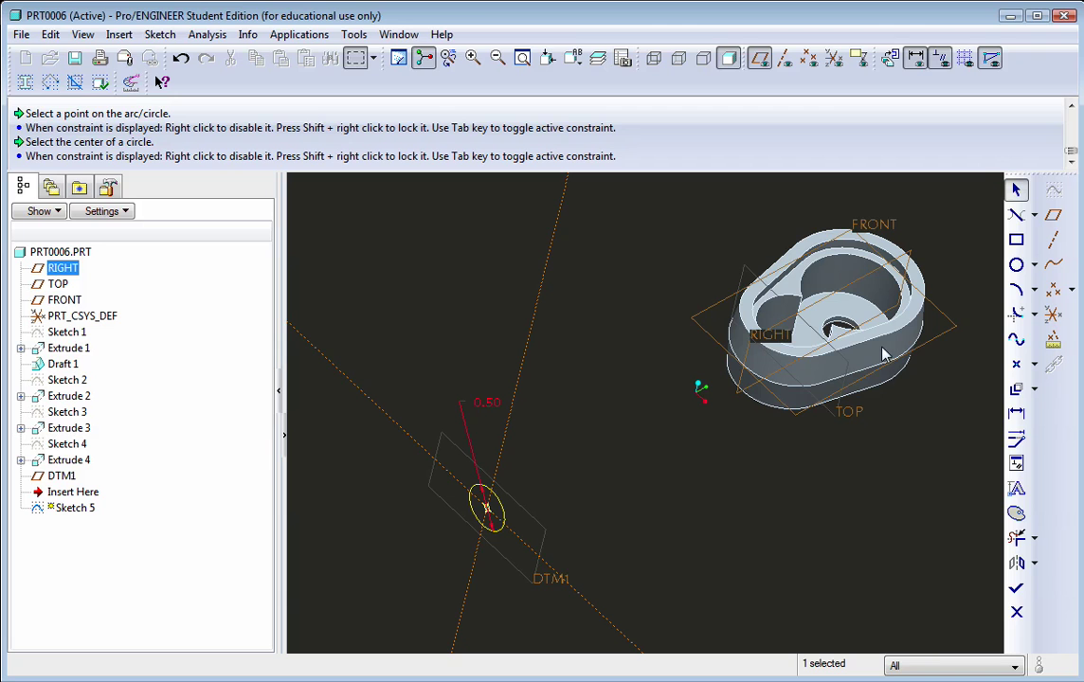
{"action": "left_click", "coordinate": [1018, 591]}
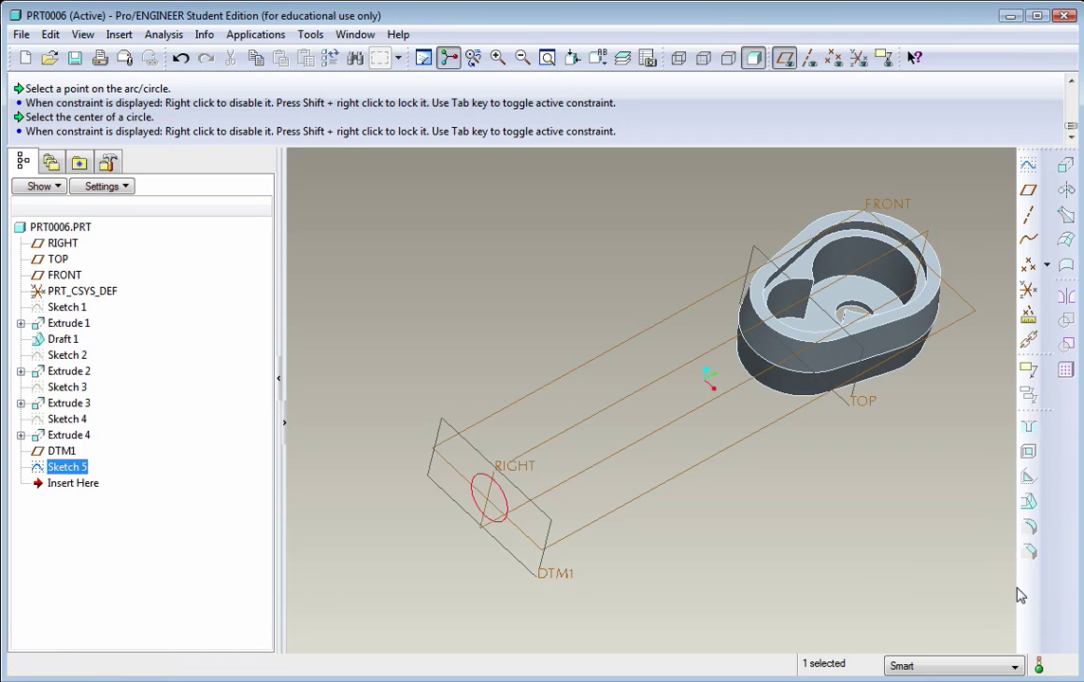
Extrude the 0.5 diameter circle toward the drafted solid, with the depth set up to the next surface
{"action": "left_click", "coordinate": [1066, 168]}
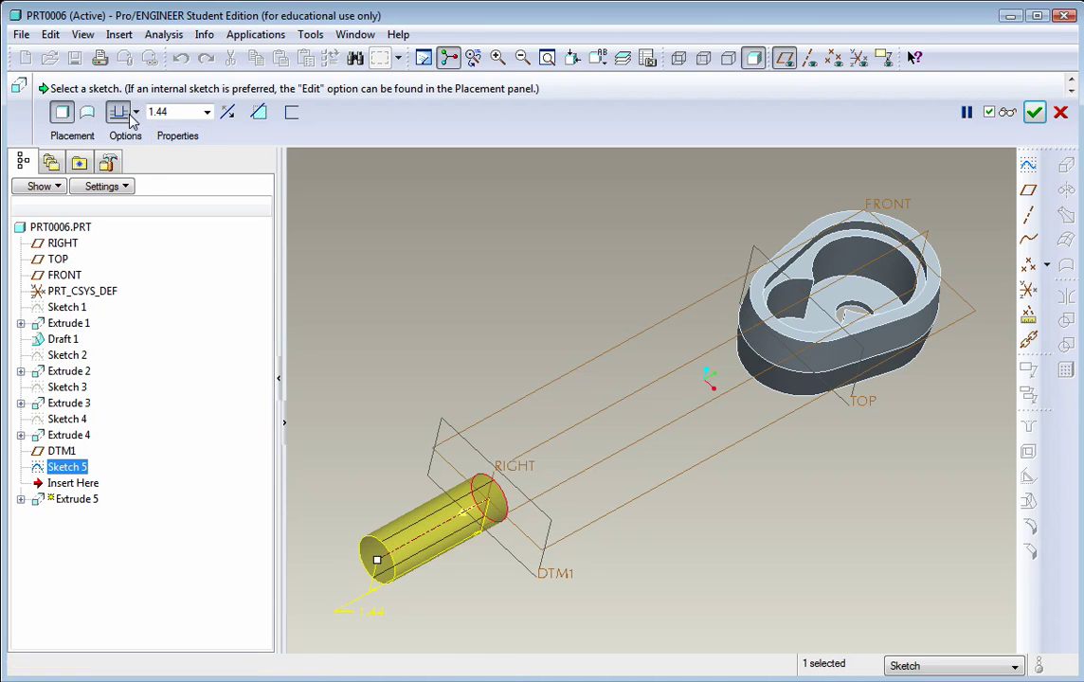
{"action": "left_click", "coordinate": [227, 112]}
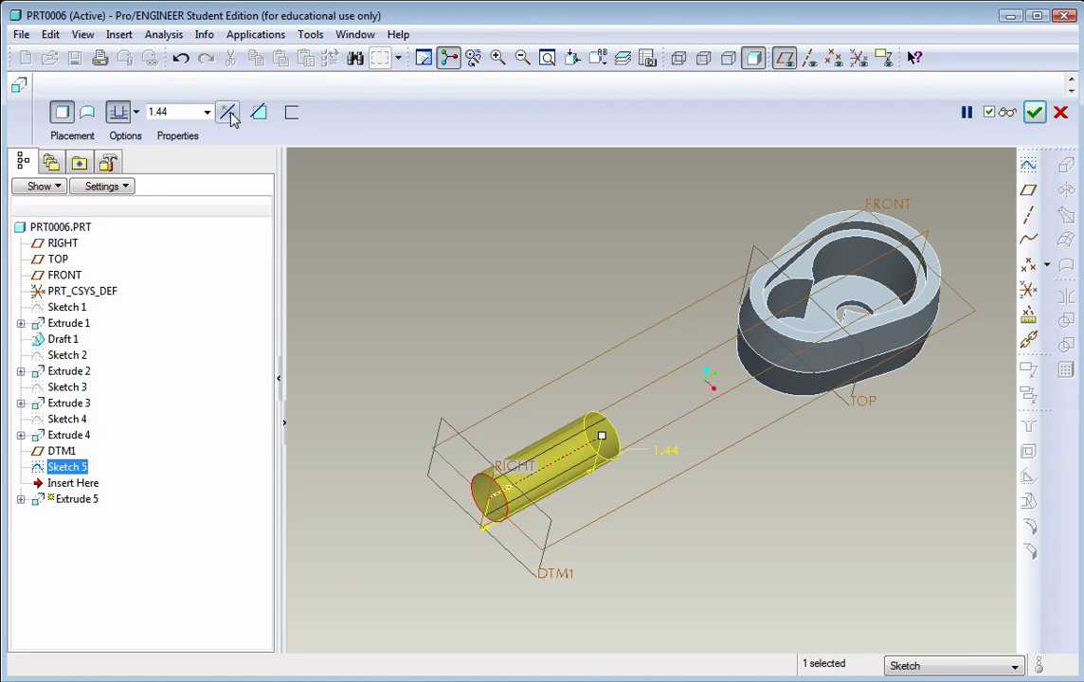
{"action": "left_click", "coordinate": [136, 113]}
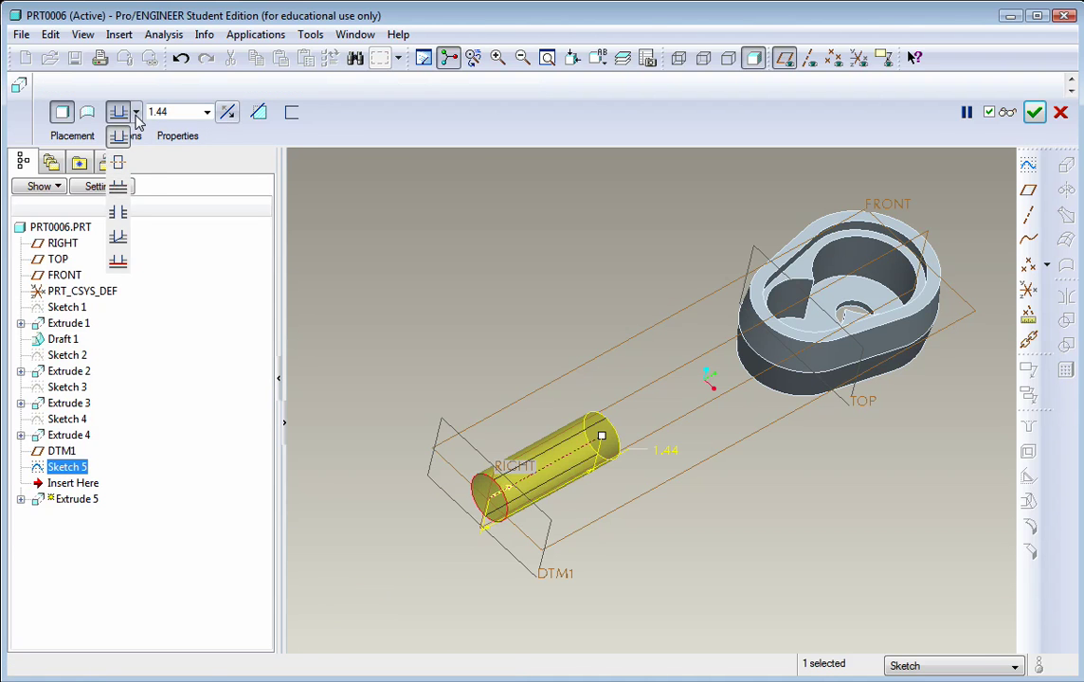
{"action": "left_click", "coordinate": [119, 262]}
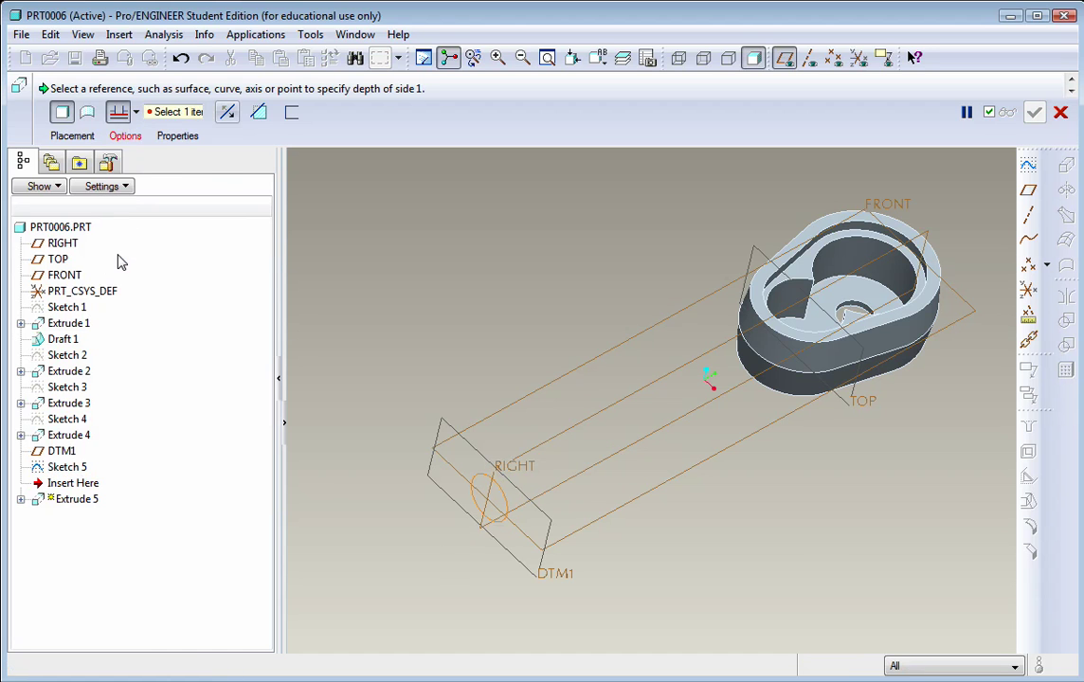
{"action": "left_click", "coordinate": [134, 113]}
{"action": "right_click", "coordinate": [212, 499]}
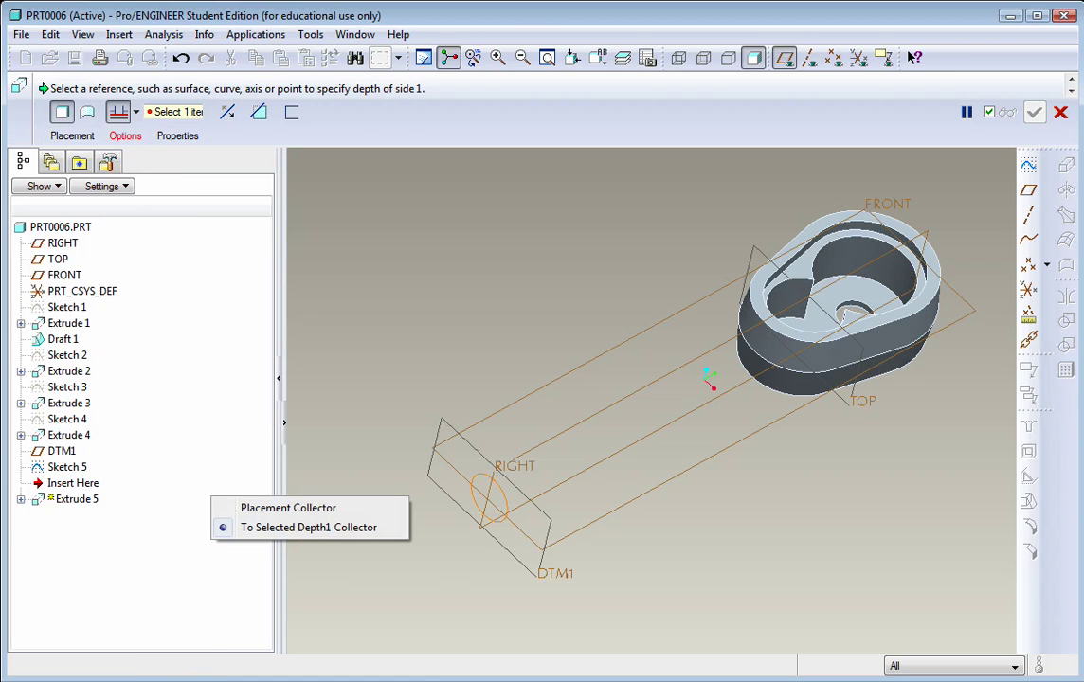
{"action": "left_click", "coordinate": [288, 508]}
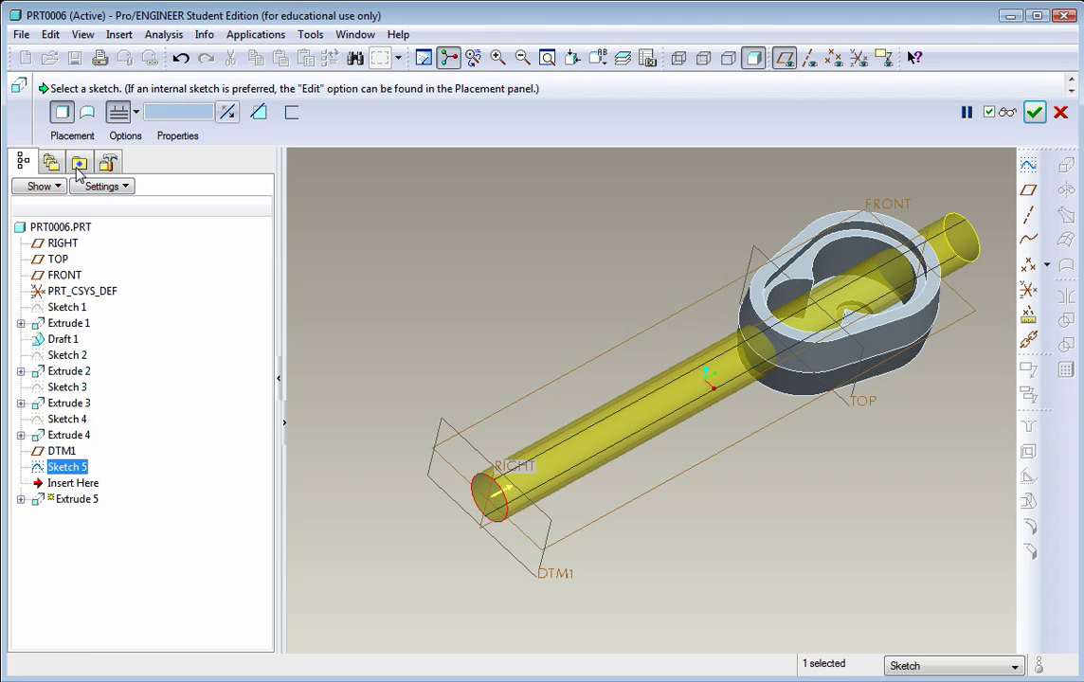
{"action": "left_click", "coordinate": [136, 114]}
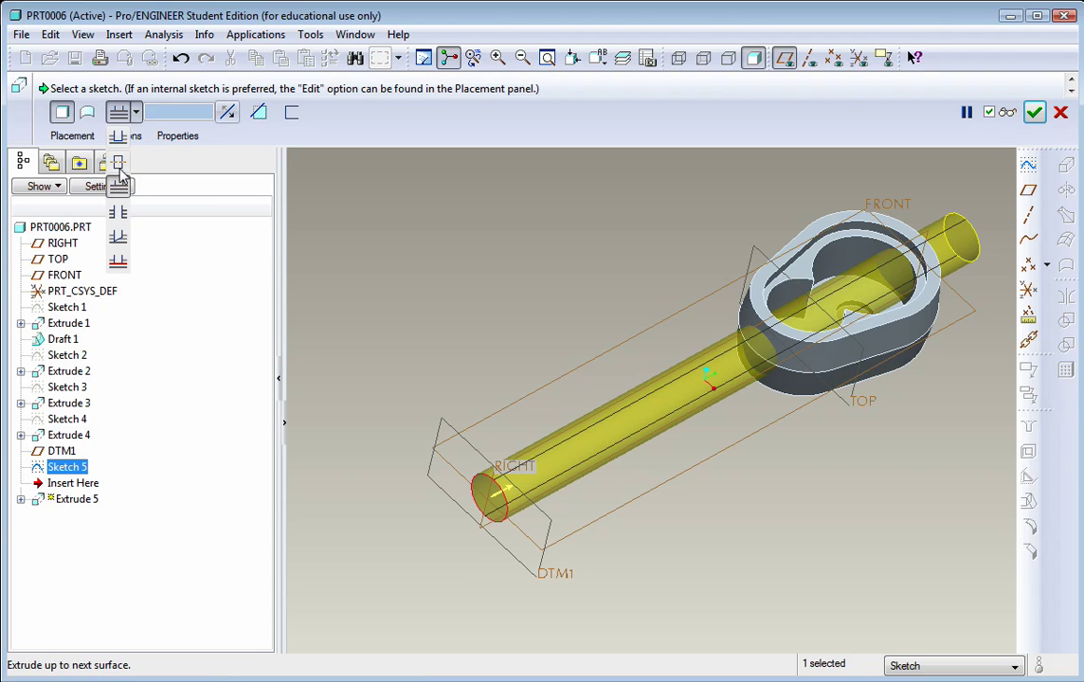
{"action": "left_click", "coordinate": [135, 112]}
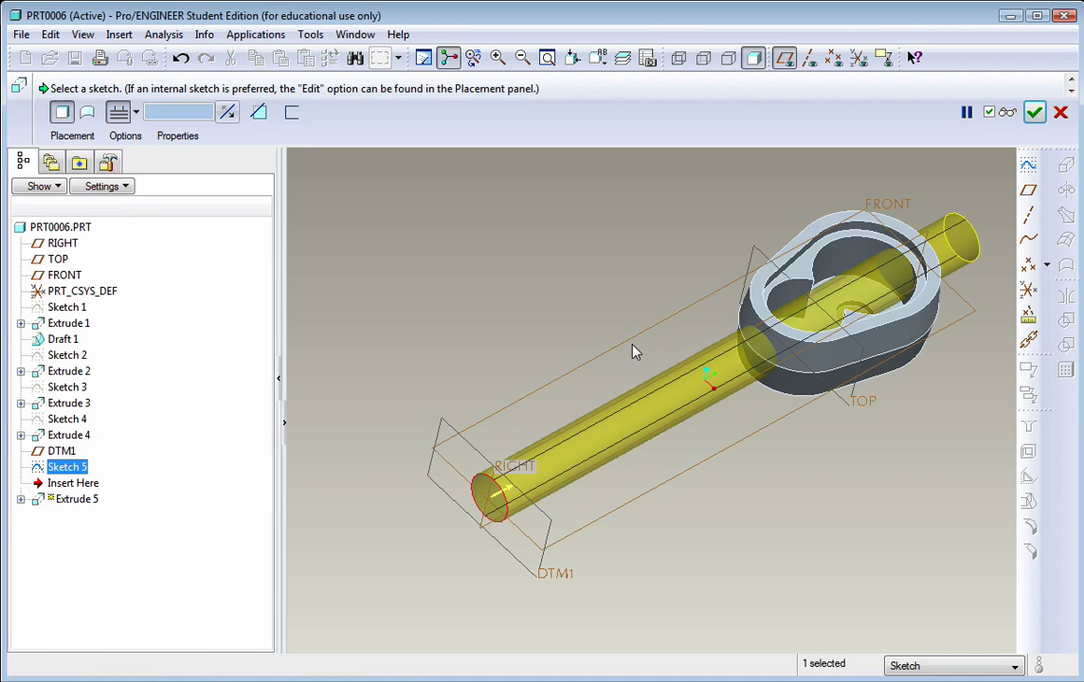
{"action": "mouse_move", "coordinate": [634, 352]}
{"action": "middle_mouse_down"}
{"action": "mouse_move", "coordinate": [617, 380]}
{"action": "mouse_move", "coordinate": [624, 343]}
{"action": "middle_mouse_up"}
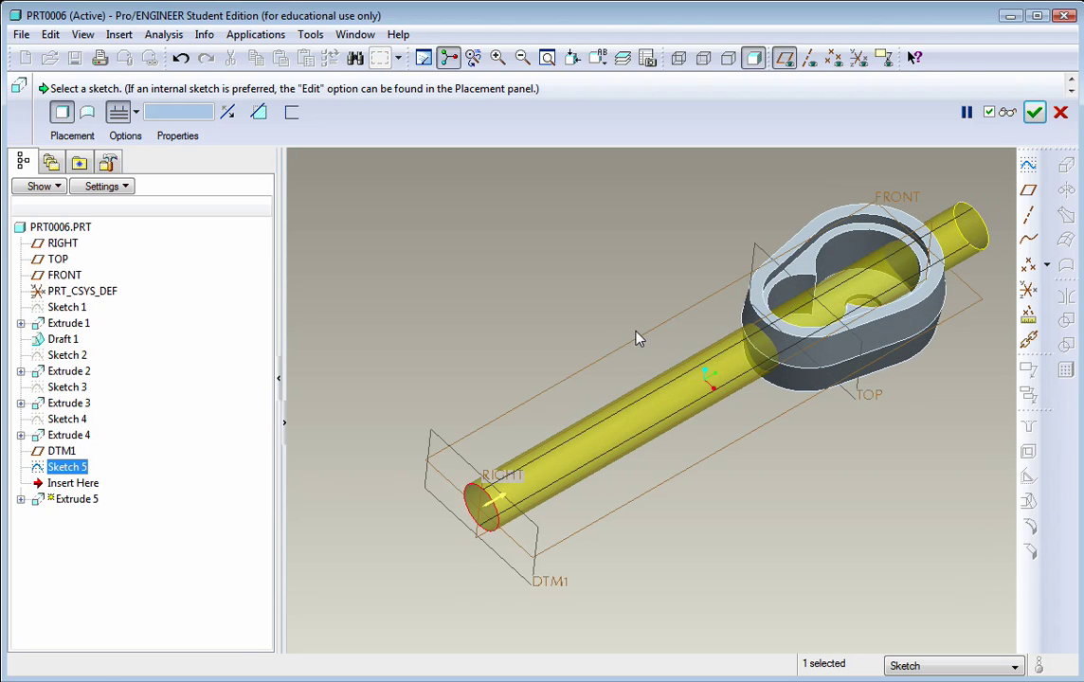
{"action": "left_click", "coordinate": [1034, 114]}
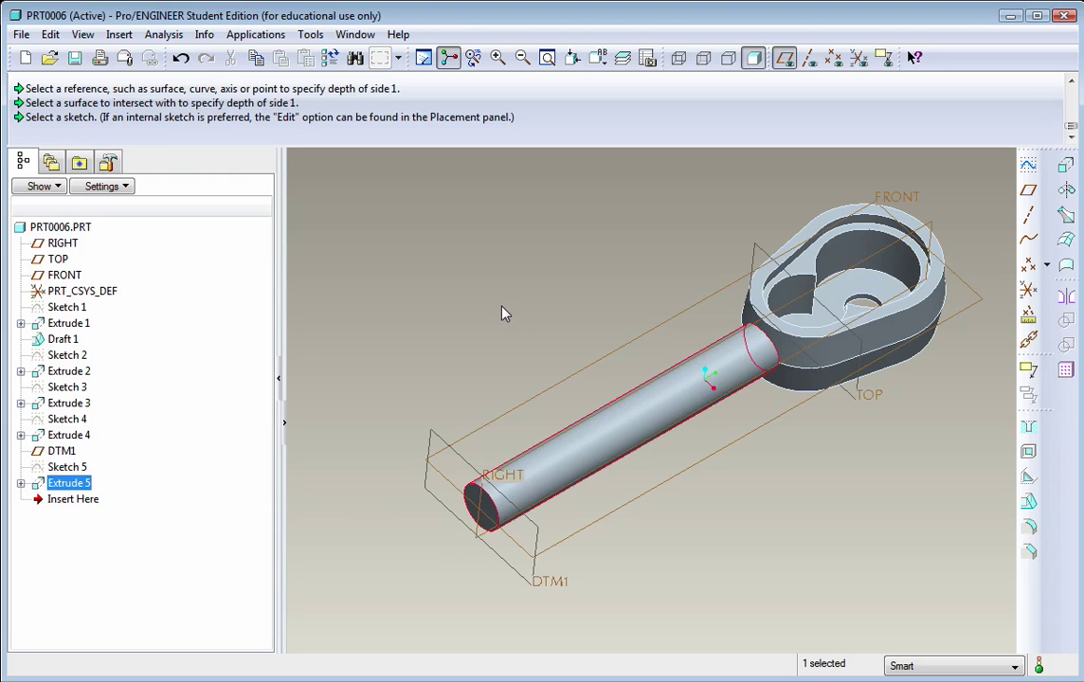
Start a sketch on the FRONT plane with the RIGHT plane as the Bottom reference
{"action": "middle_click_drag", "start_coordinate": [505, 313], "coordinate": [589, 385]}
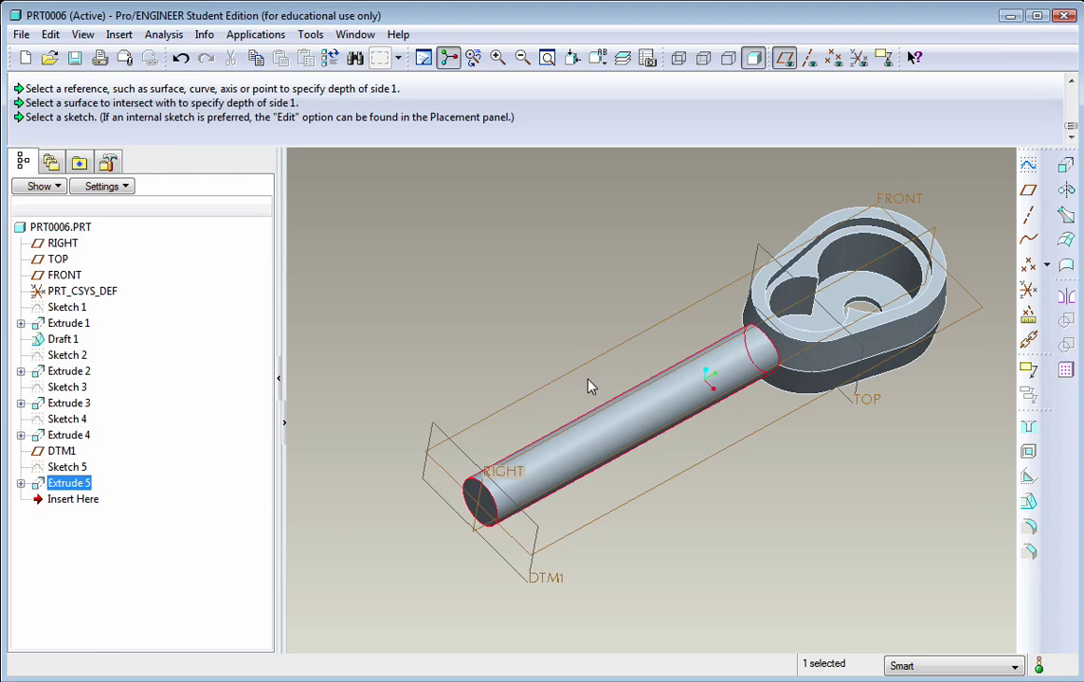
{"action": "scroll", "coordinate": [535, 393], "scroll_direction": "down", "scroll_amount": 5}
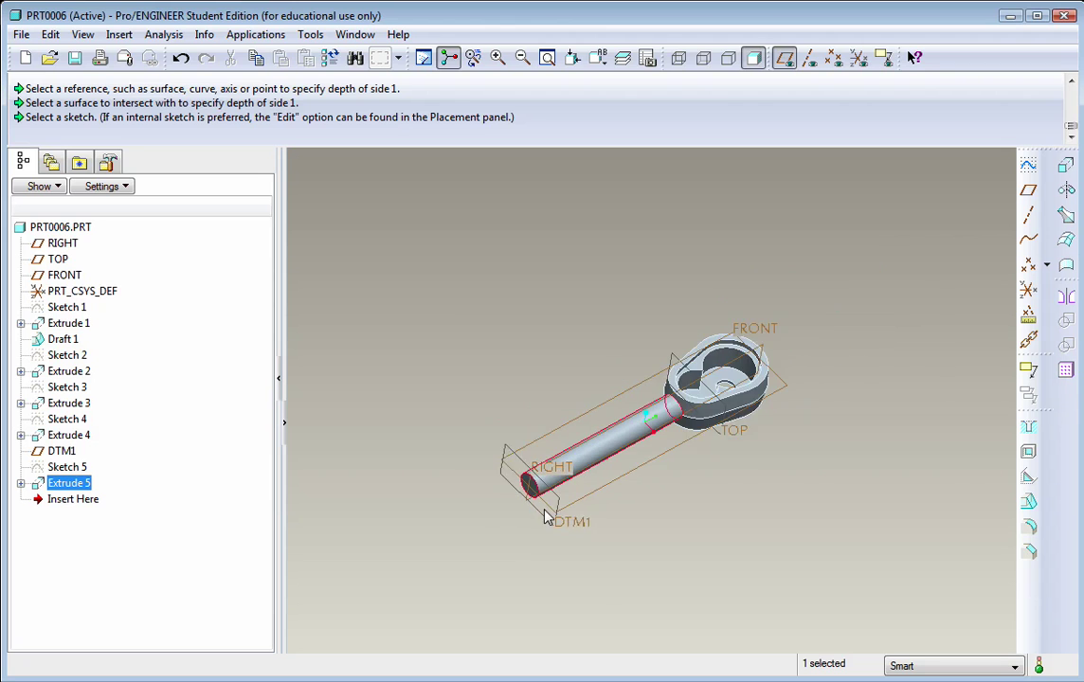
{"action": "scroll", "coordinate": [503, 527], "scroll_direction": "up", "scroll_amount": 3}
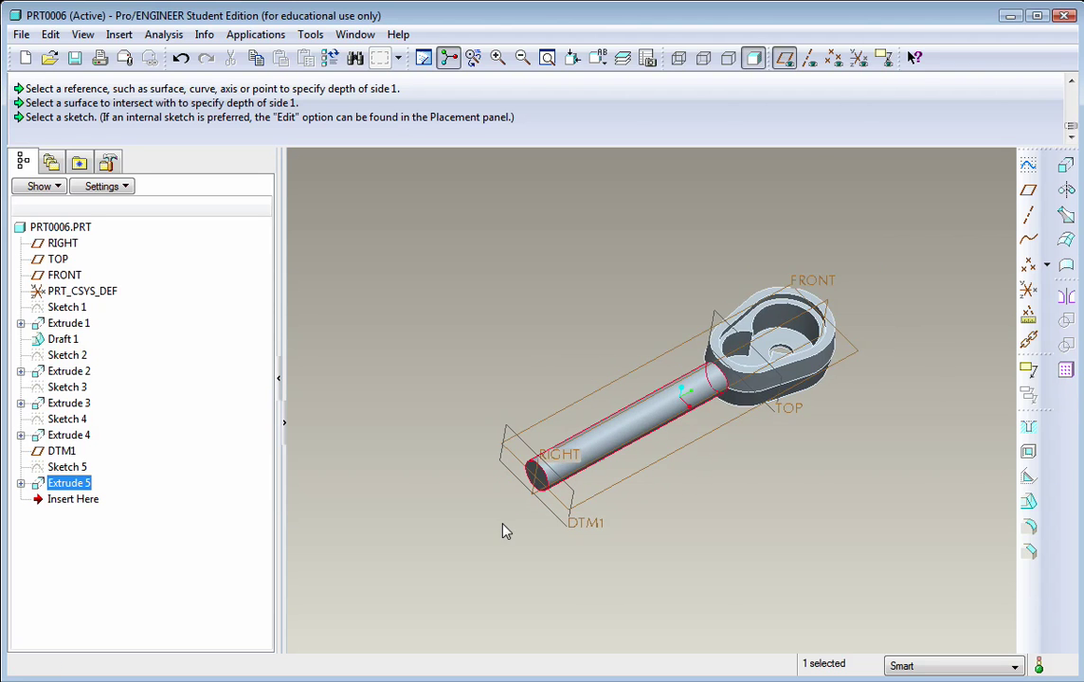
{"action": "left_click", "coordinate": [636, 493]}
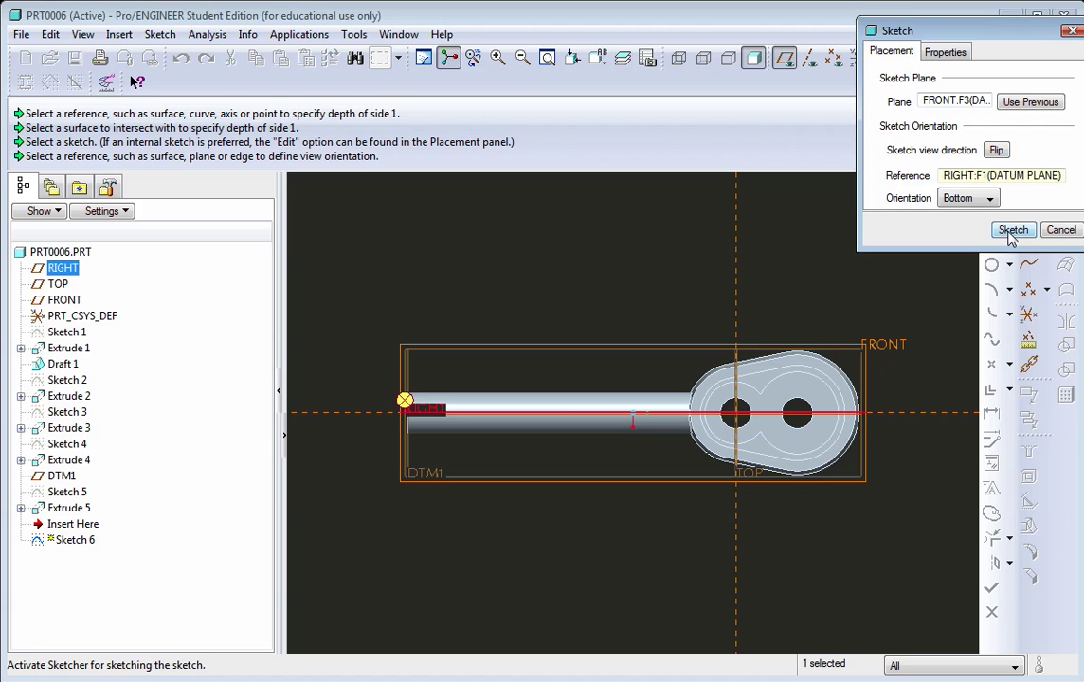
{"action": "left_click", "coordinate": [1012, 231]}
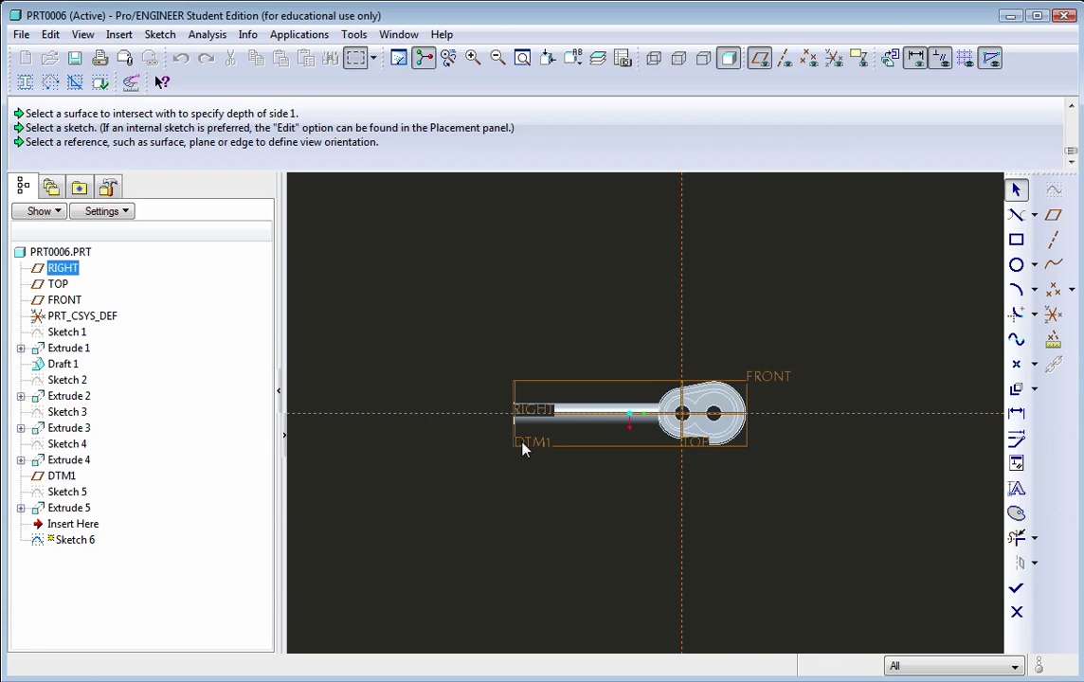
Sketch a rectangle about 4.16 by 0.95 around the RIGHT plane's centreline, overlapping the free end of the rod
{"action": "scroll", "coordinate": [480, 474], "scroll_direction": "down", "scroll_amount": 1}
{"action": "scroll", "coordinate": [484, 445], "scroll_direction": "up", "scroll_amount": 3}
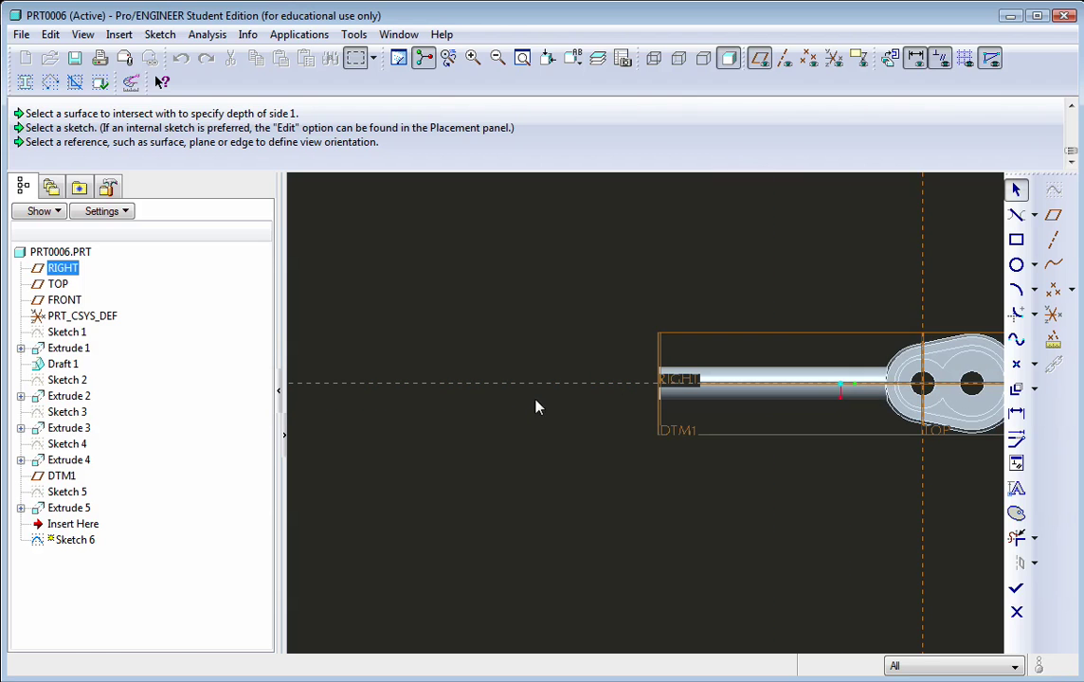
{"action": "left_click", "coordinate": [1017, 242]}
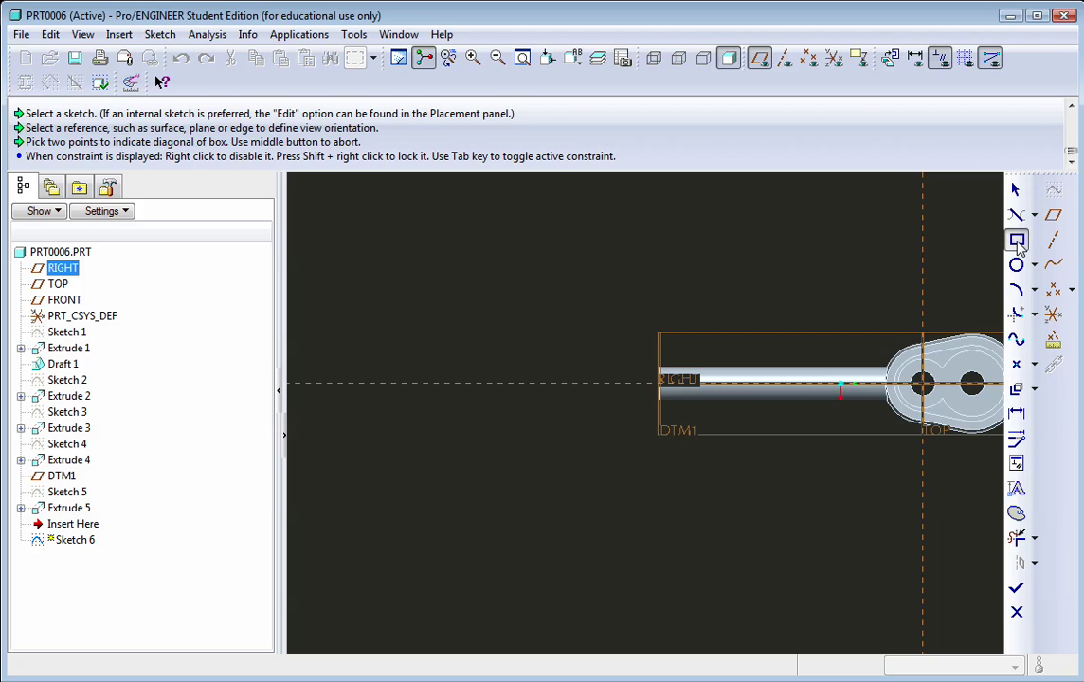
{"action": "left_click", "coordinate": [680, 353]}
{"action": "left_click", "coordinate": [407, 414]}
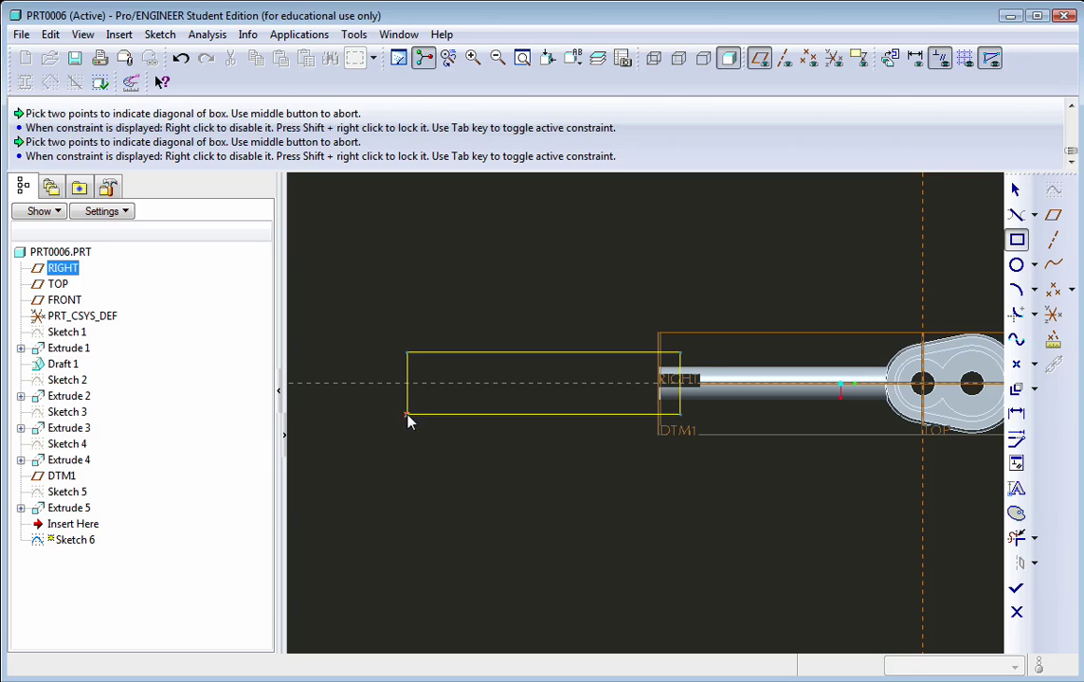
{"action": "left_click", "coordinate": [1017, 192]}
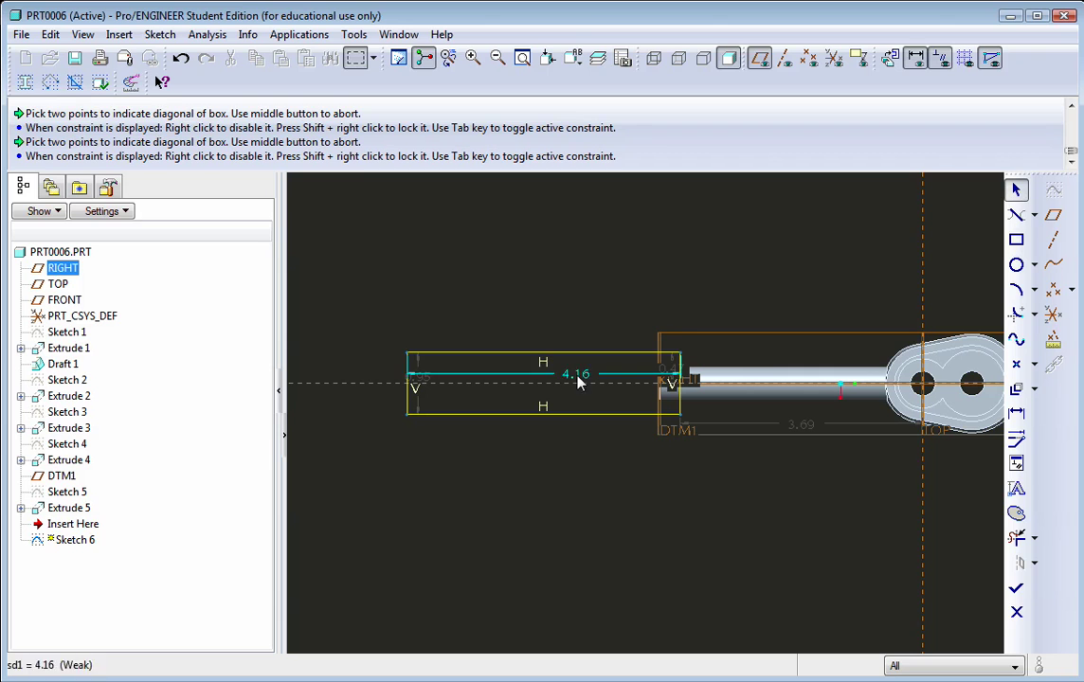
Set the rectangle's length to 4 and the distance of its upper edge from the RIGHT plane to .5
{"action": "double_click", "coordinate": [557, 339]}
{"action": "type", "text": "4"}
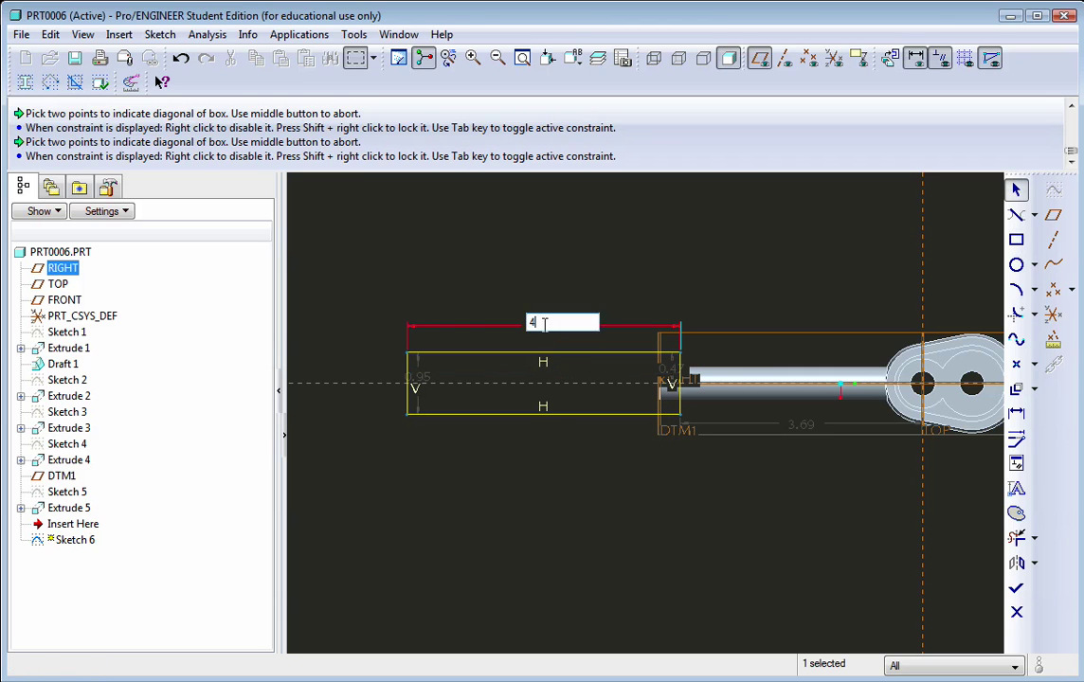
{"action": "key", "text": "Return"}
{"action": "left_click_drag", "start_coordinate": [703, 352], "coordinate": [735, 311]}
{"action": "double_click", "coordinate": [734, 311]}
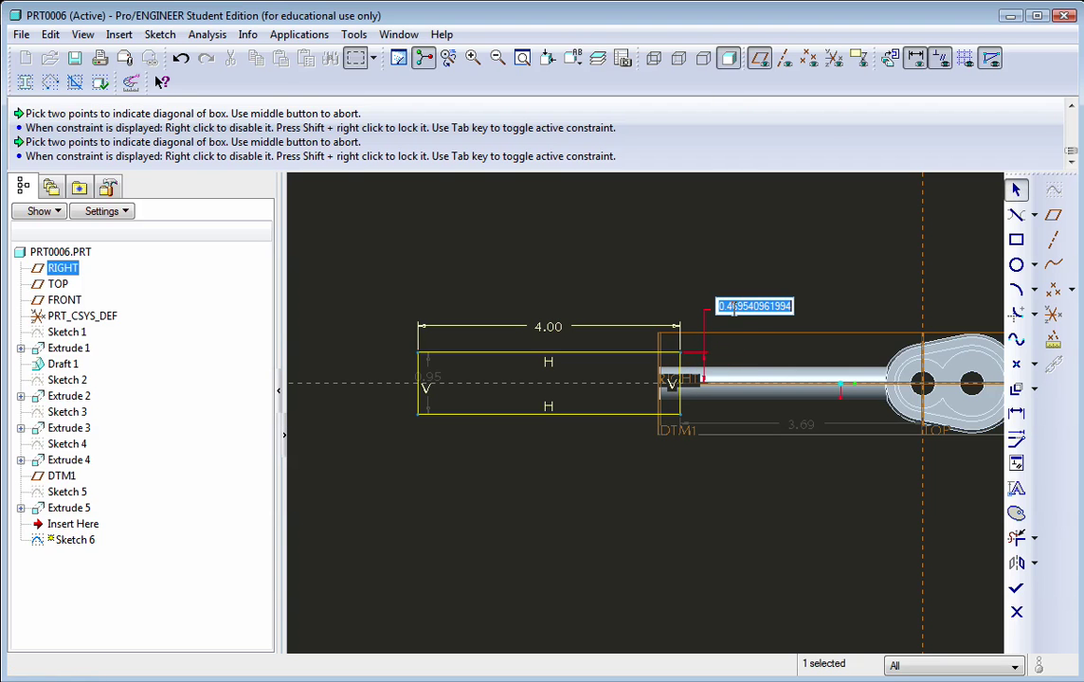
{"action": "type", "text": ".5"}
{"action": "key", "text": "Return"}
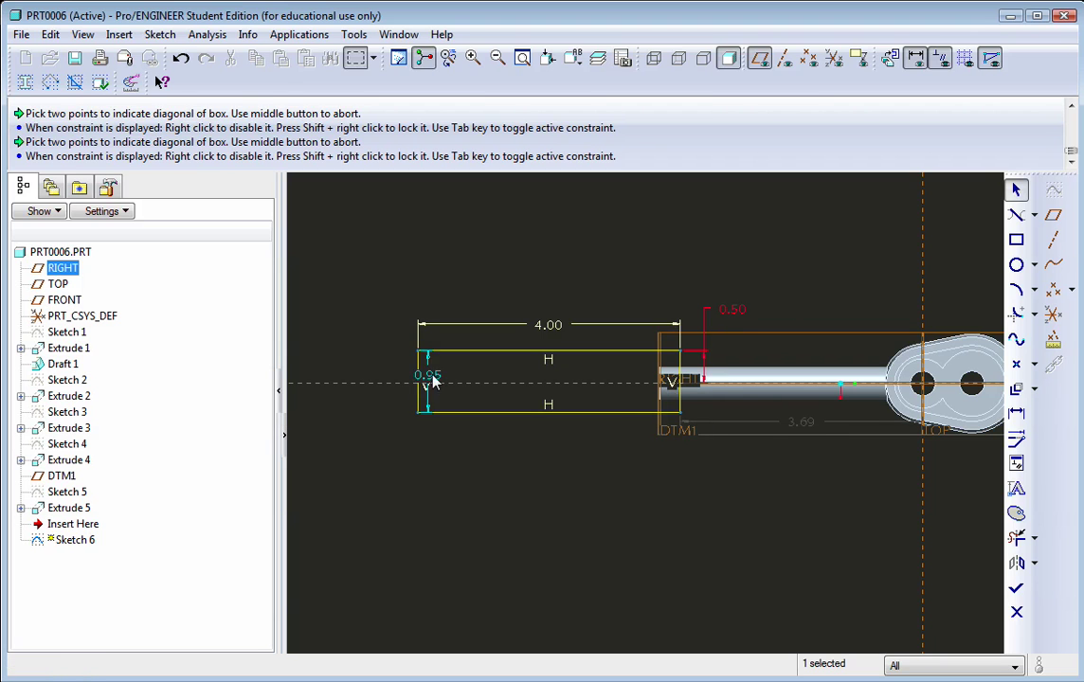
Set the rectangle's height to 1 and its near edge's distance from the TOP plane to 3.75, and finish the sketch
{"action": "left_click_drag", "start_coordinate": [430, 380], "coordinate": [396, 379]}
{"action": "double_click", "coordinate": [396, 378]}
{"action": "type", "text": "1"}
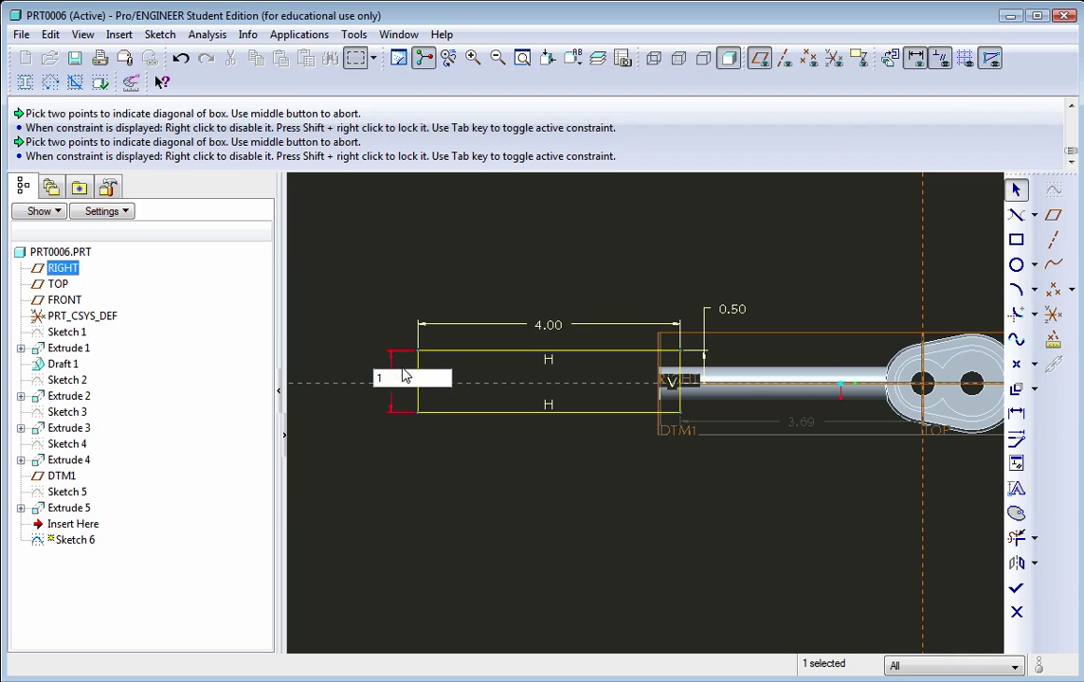
{"action": "key", "text": "Return"}
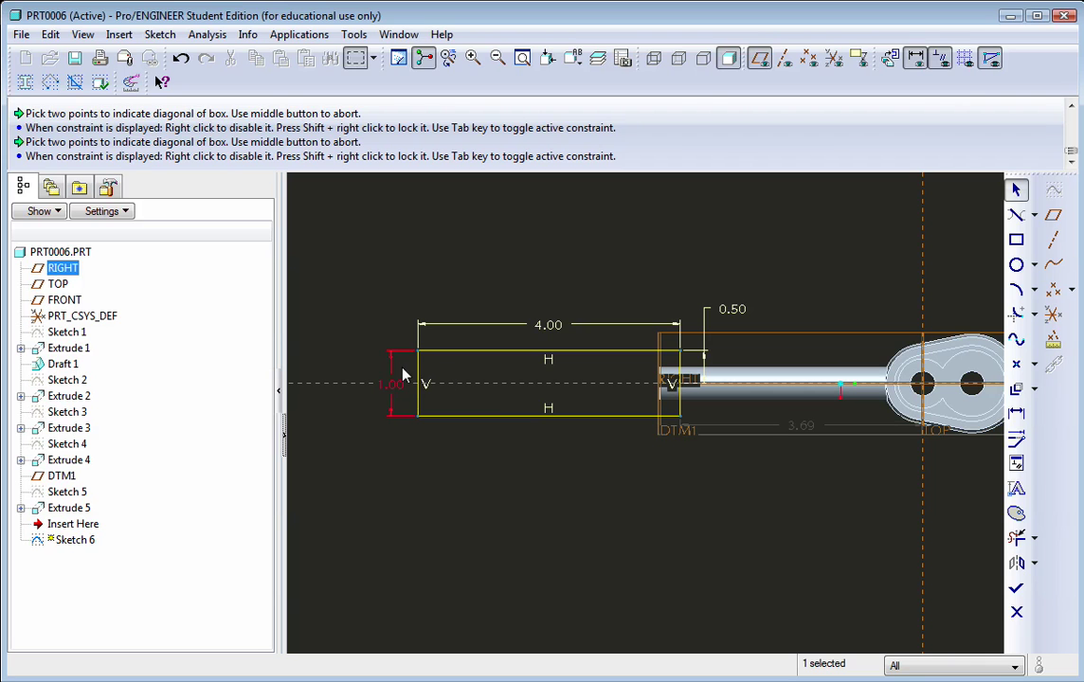
{"action": "double_click", "coordinate": [804, 427]}
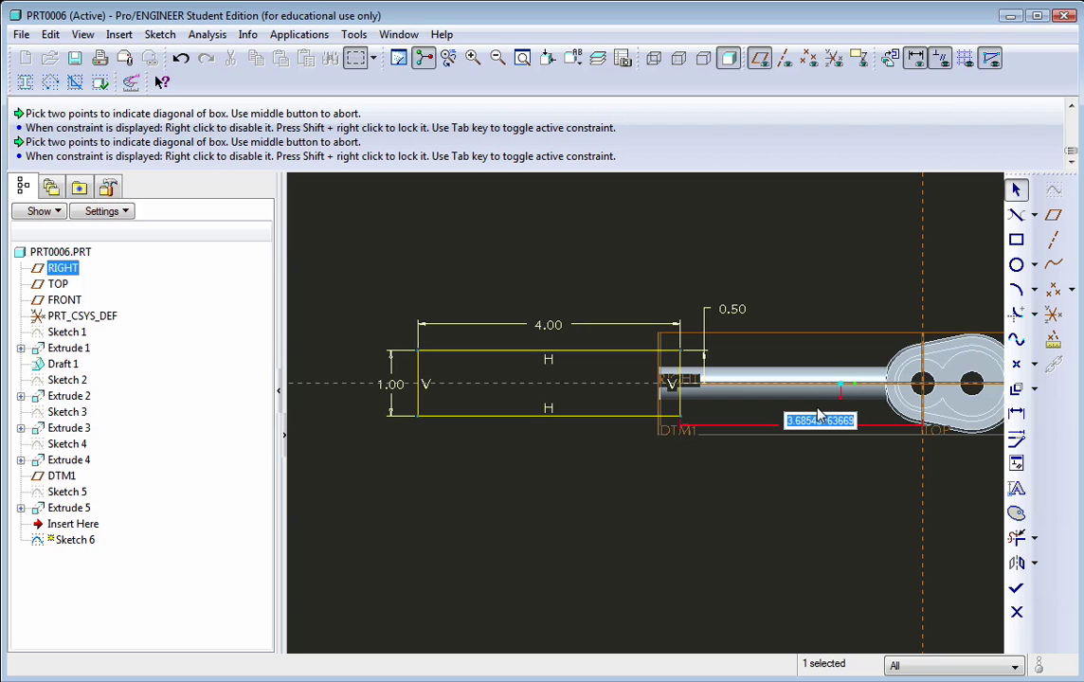
{"action": "type", "text": "3.75"}
{"action": "key", "text": "Return"}
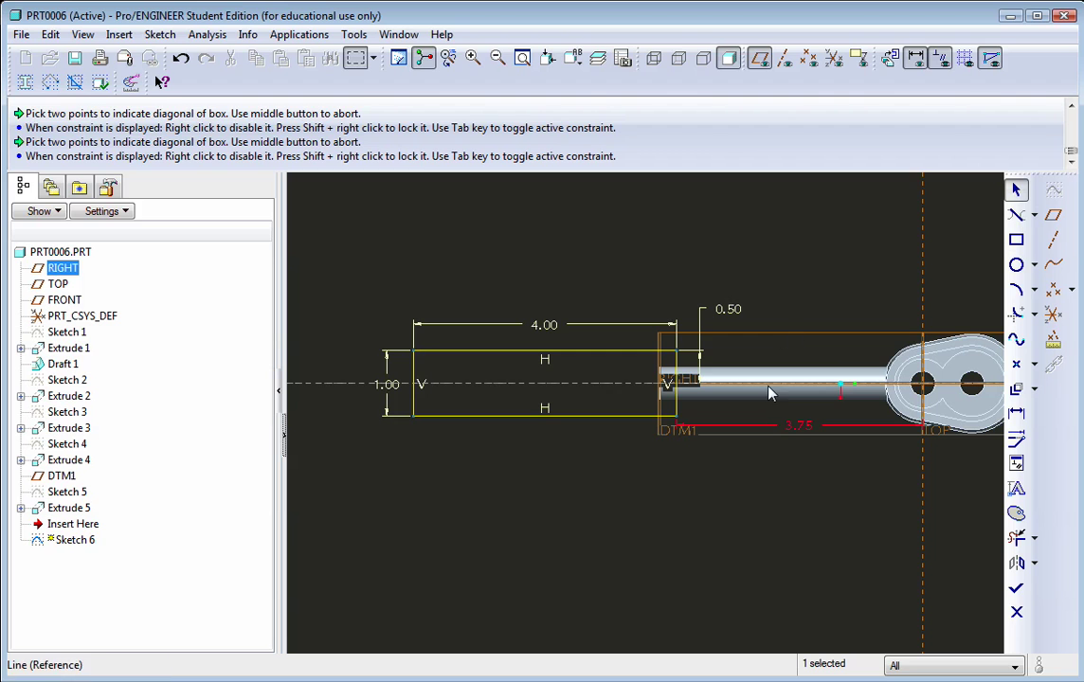
{"action": "left_click", "coordinate": [1015, 587]}
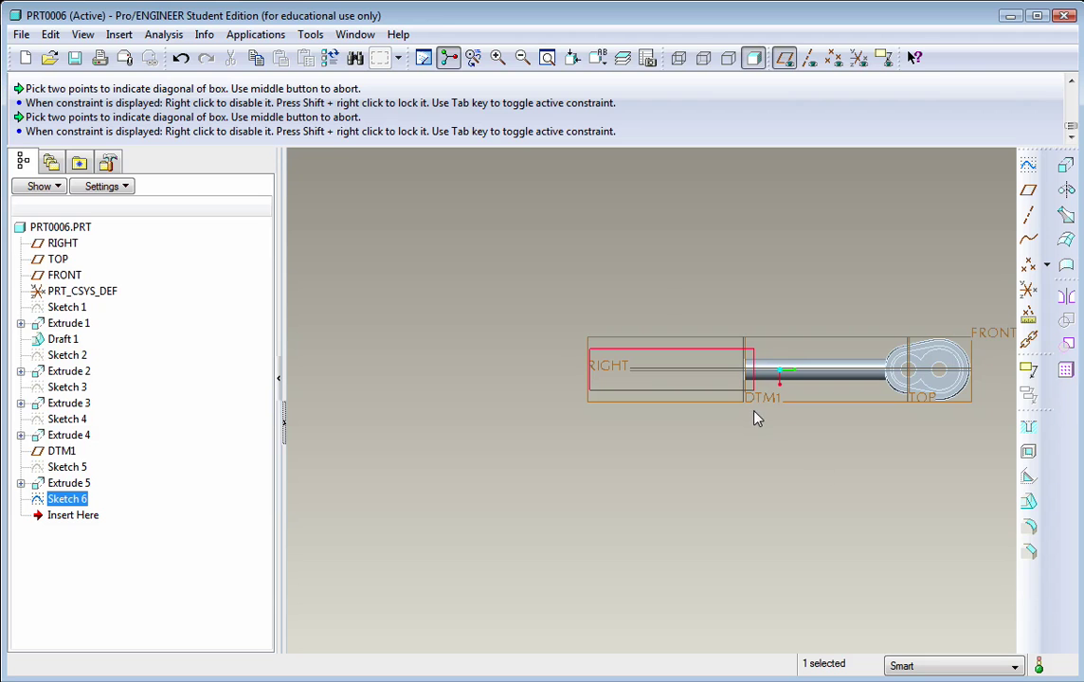
Extrude the 4 by 1 rectangle symmetrically about its sketch plane to a total depth of .75
{"action": "left_click", "coordinate": [1065, 166]}
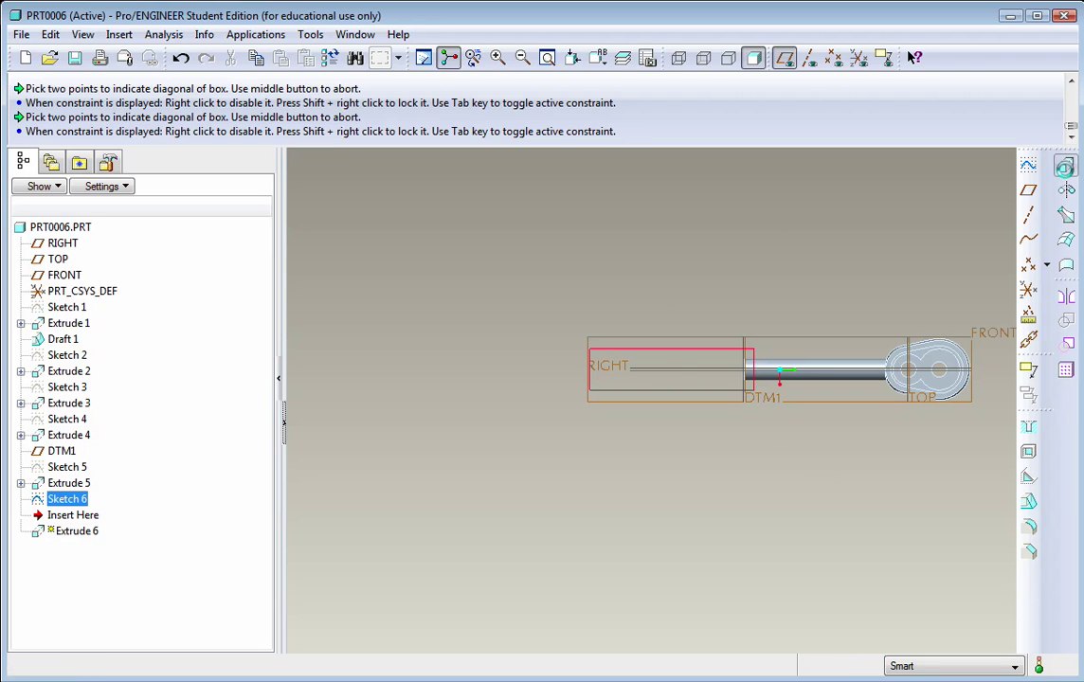
{"action": "mouse_move", "coordinate": [806, 353]}
{"action": "middle_mouse_down"}
{"action": "mouse_move", "coordinate": [777, 327]}
{"action": "mouse_move", "coordinate": [803, 323]}
{"action": "mouse_move", "coordinate": [798, 341]}
{"action": "middle_mouse_up"}
{"action": "scroll", "coordinate": [799, 342], "scroll_direction": "up", "scroll_amount": 2}
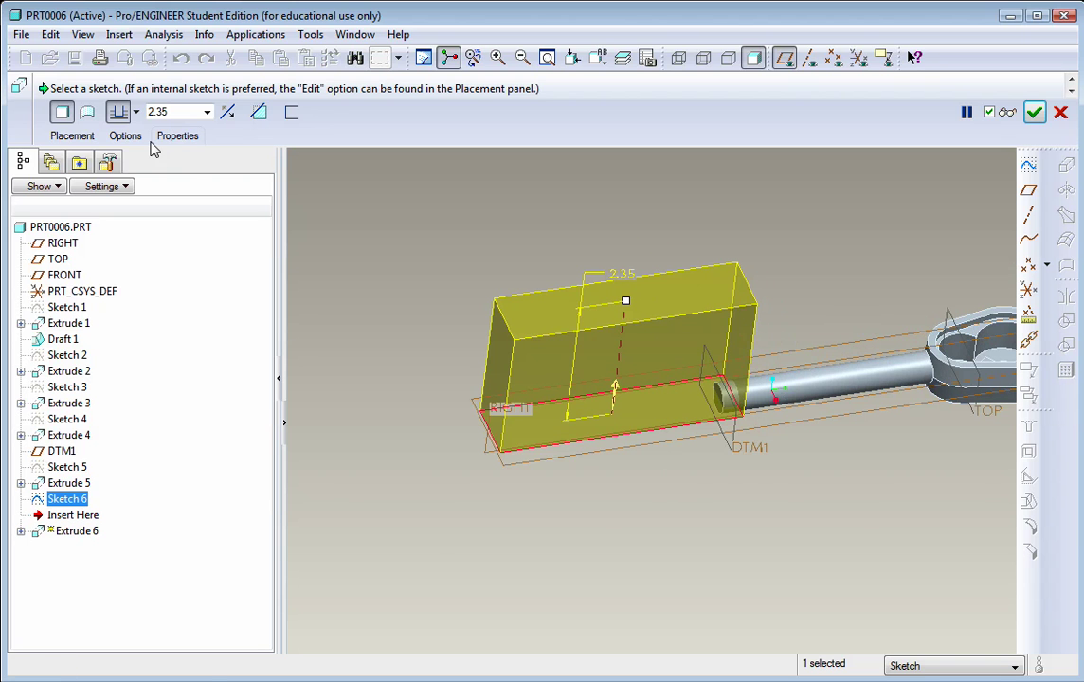
{"action": "left_click", "coordinate": [135, 112]}
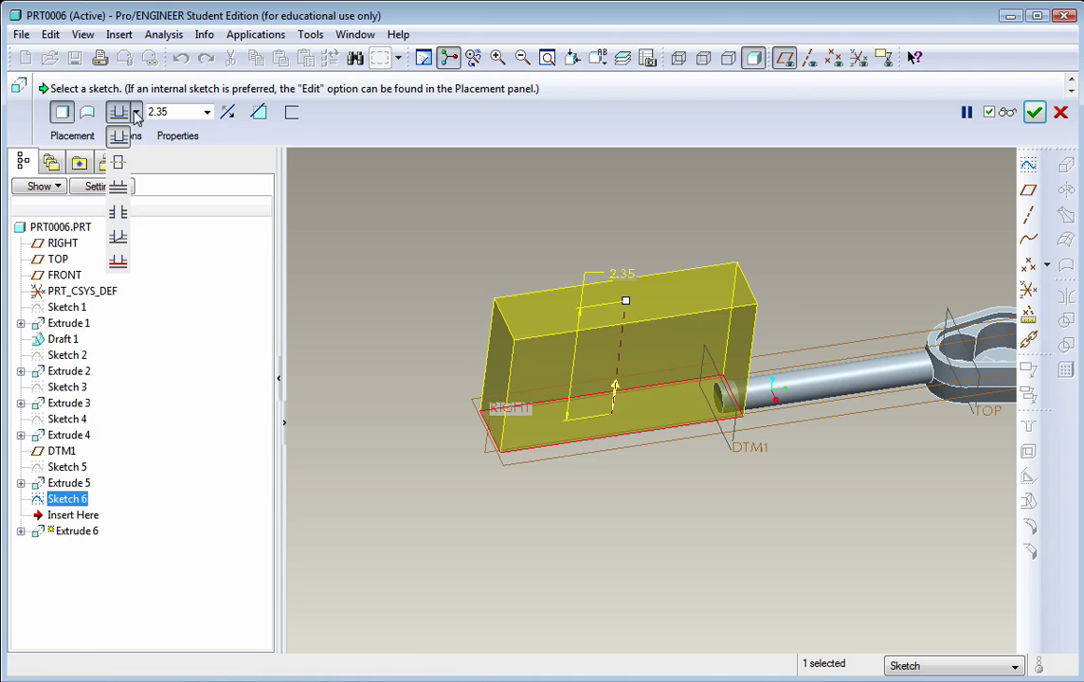
{"action": "left_click", "coordinate": [118, 161]}
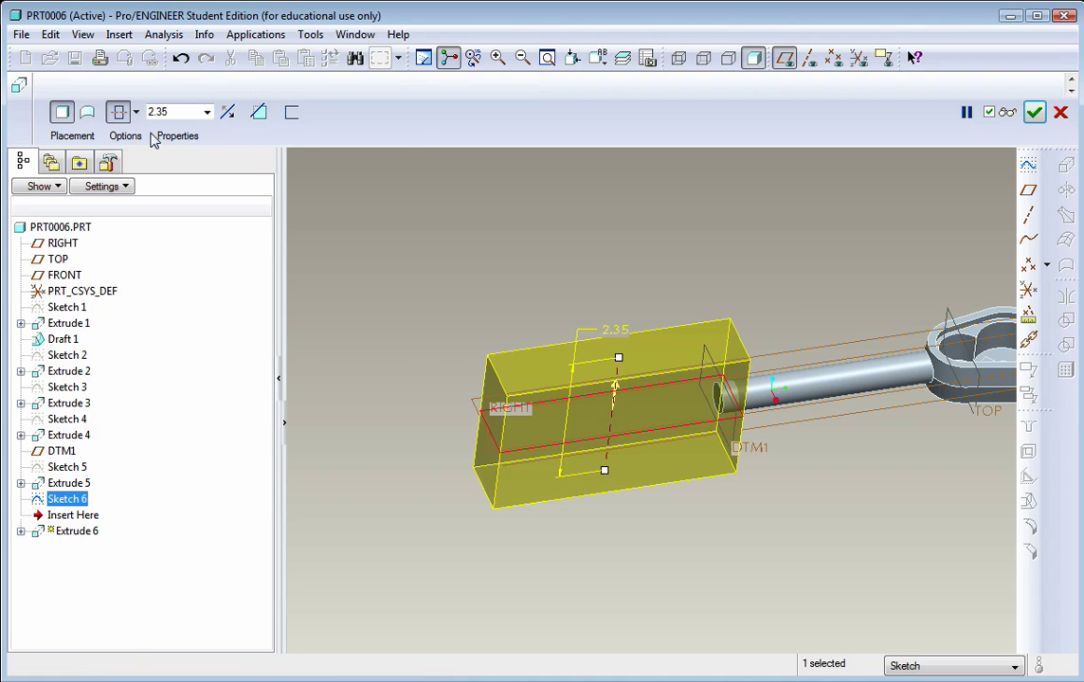
{"action": "type", "text": "75"}
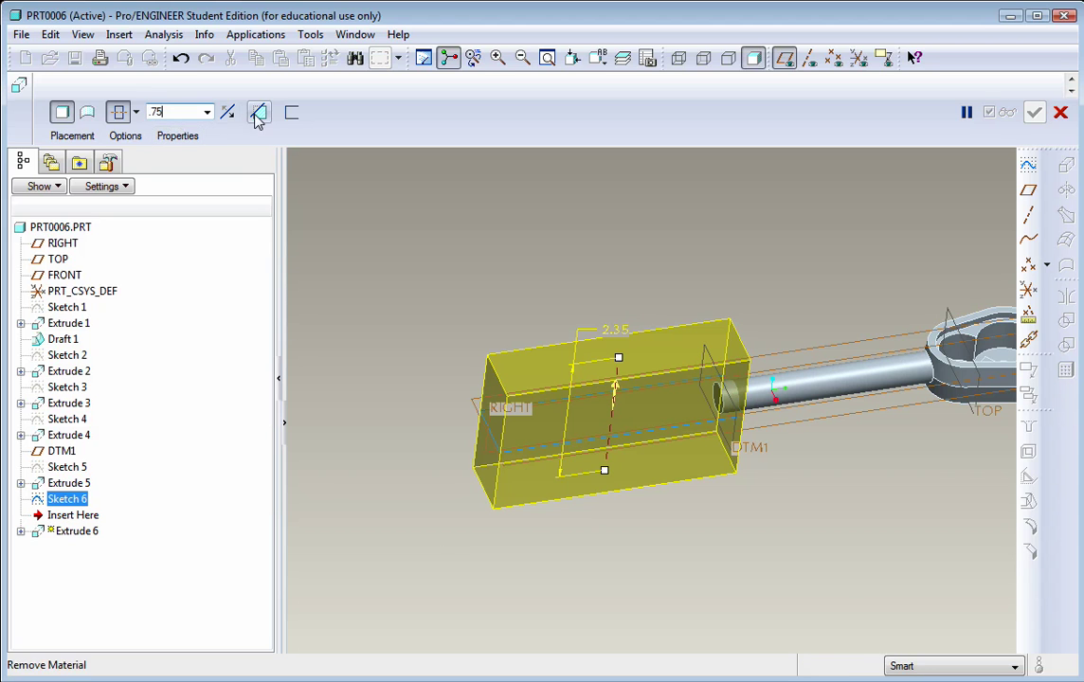
{"action": "key", "text": "Return"}
{"action": "mouse_move", "coordinate": [474, 374]}
{"action": "middle_mouse_down"}
{"action": "mouse_move", "coordinate": [477, 310]}
{"action": "mouse_move", "coordinate": [479, 371]}
{"action": "middle_mouse_up"}
{"action": "scroll", "coordinate": [717, 422], "scroll_direction": "up", "scroll_amount": 2}
{"action": "middle_click_drag", "start_coordinate": [717, 421], "coordinate": [397, 237]}
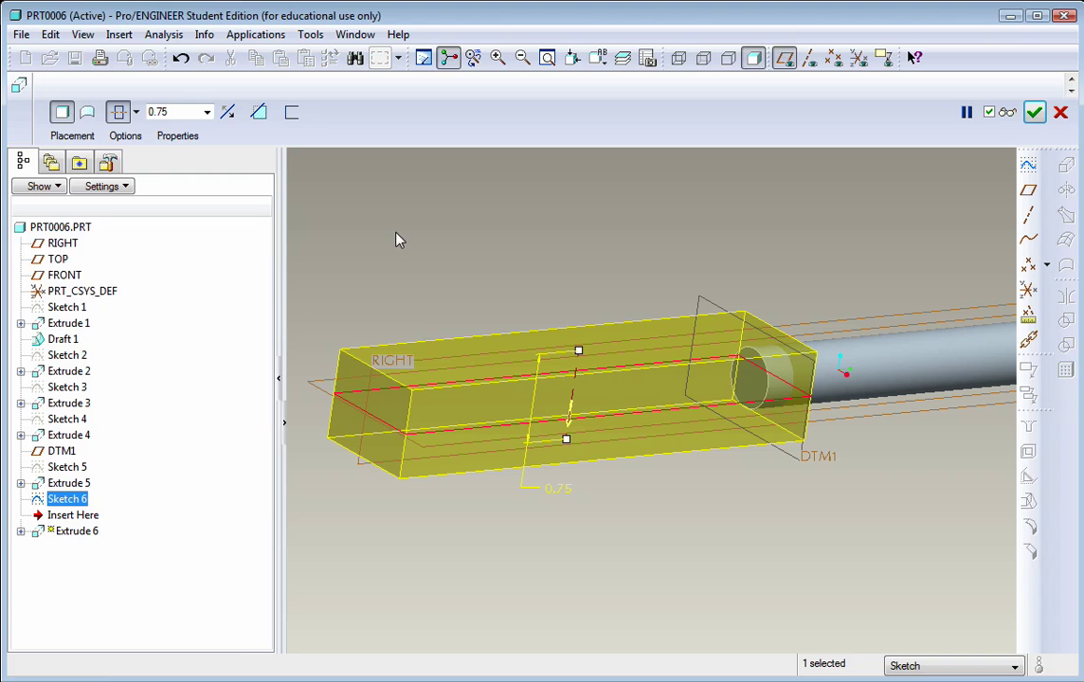
{"action": "left_click", "coordinate": [1035, 113]}
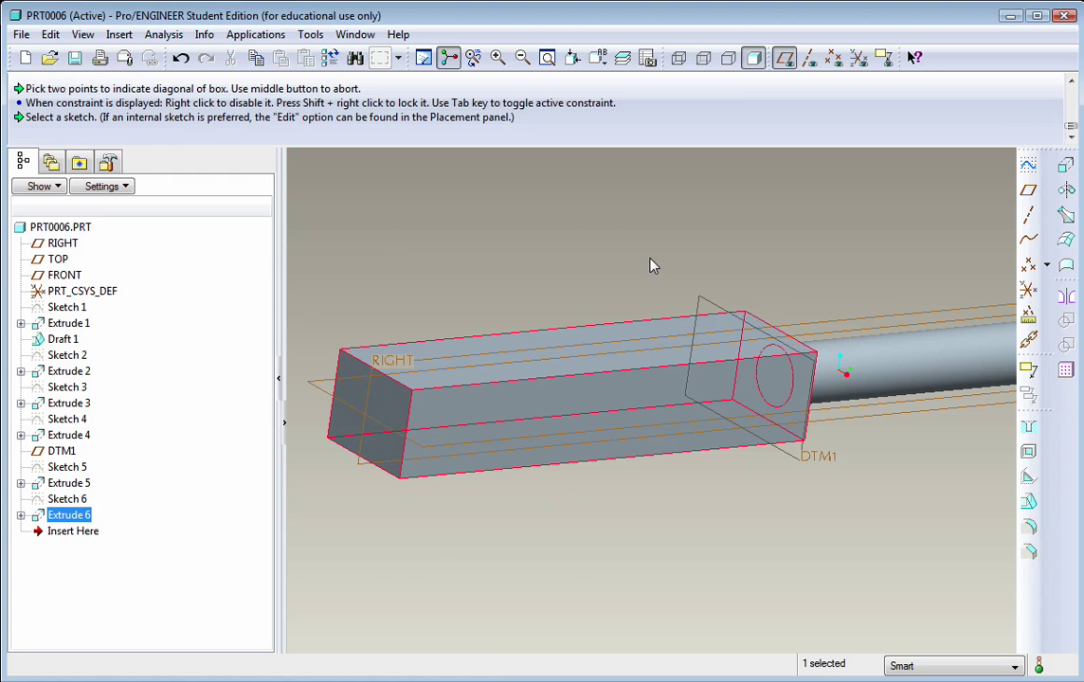
Start a draft and choose the rectangular block's four side faces around its perimeter as the draft surfaces
{"action": "middle_click_drag", "start_coordinate": [650, 266], "coordinate": [672, 306]}
{"action": "scroll", "coordinate": [679, 317], "scroll_direction": "down", "scroll_amount": 2}
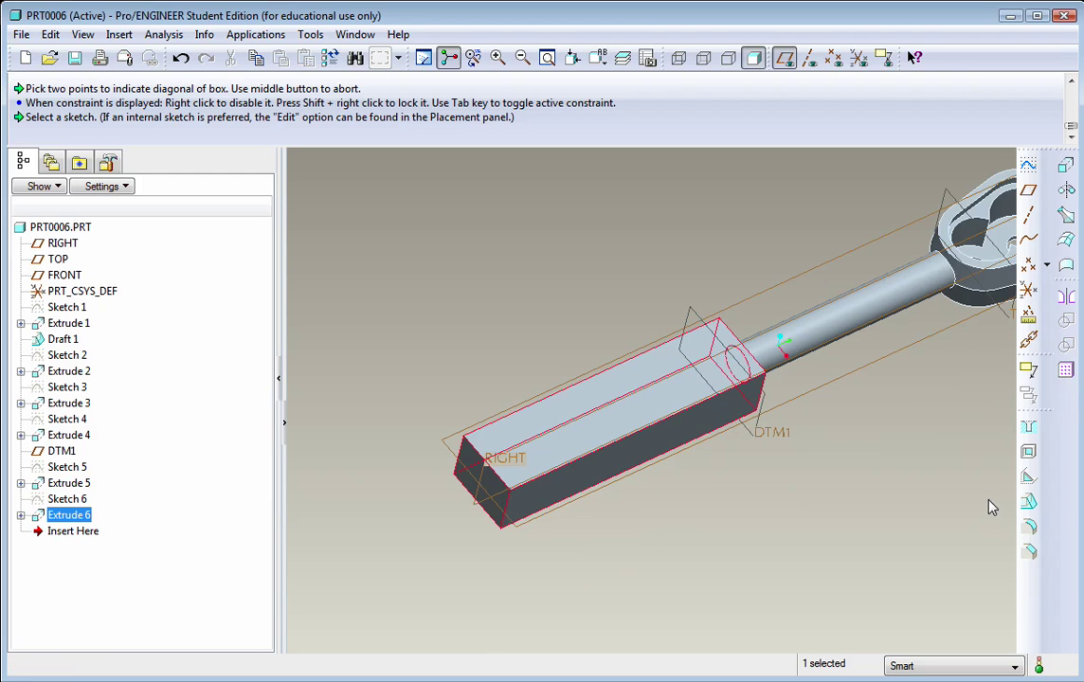
{"action": "left_click", "coordinate": [1028, 501]}
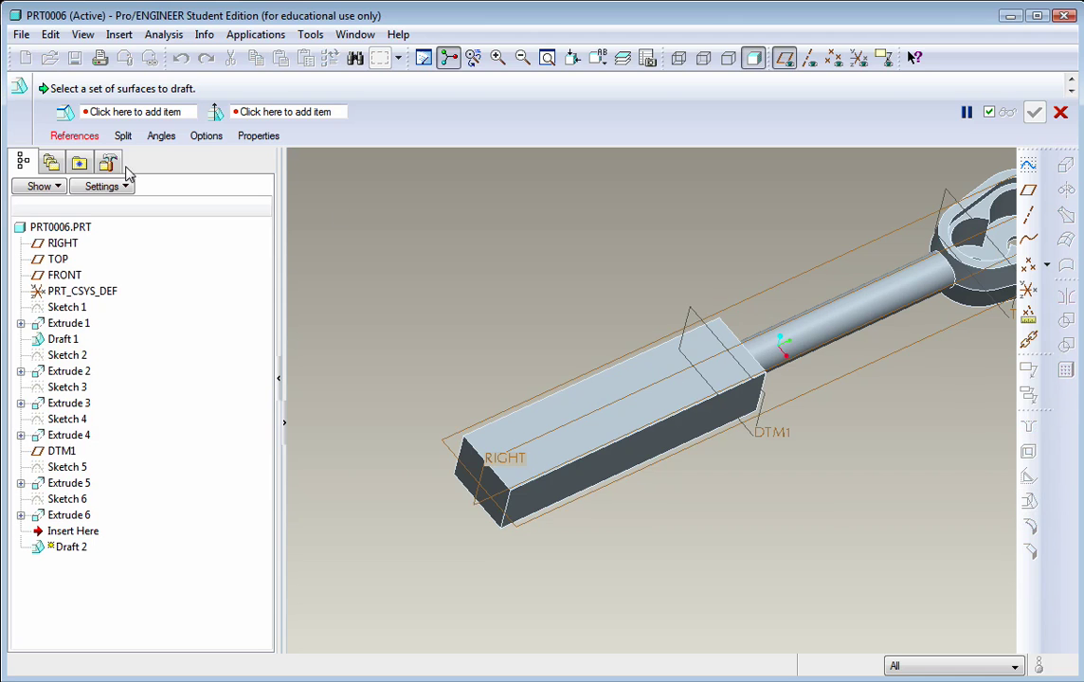
{"action": "left_click", "coordinate": [82, 136]}
{"action": "left_click", "coordinate": [85, 178]}
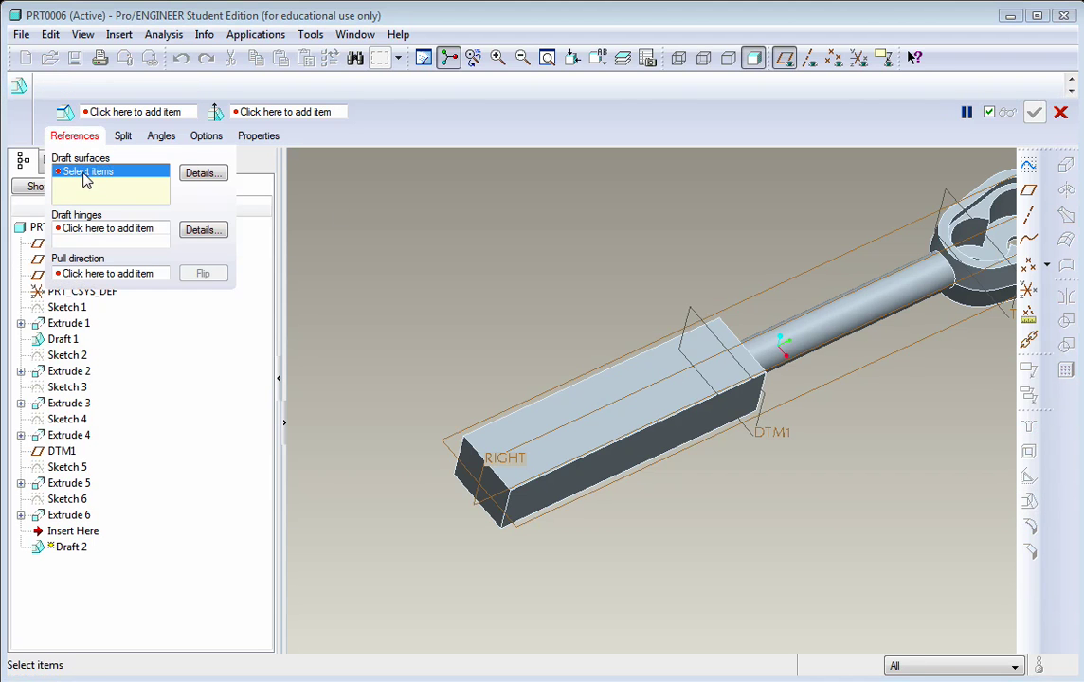
{"action": "left_click", "coordinate": [568, 490]}
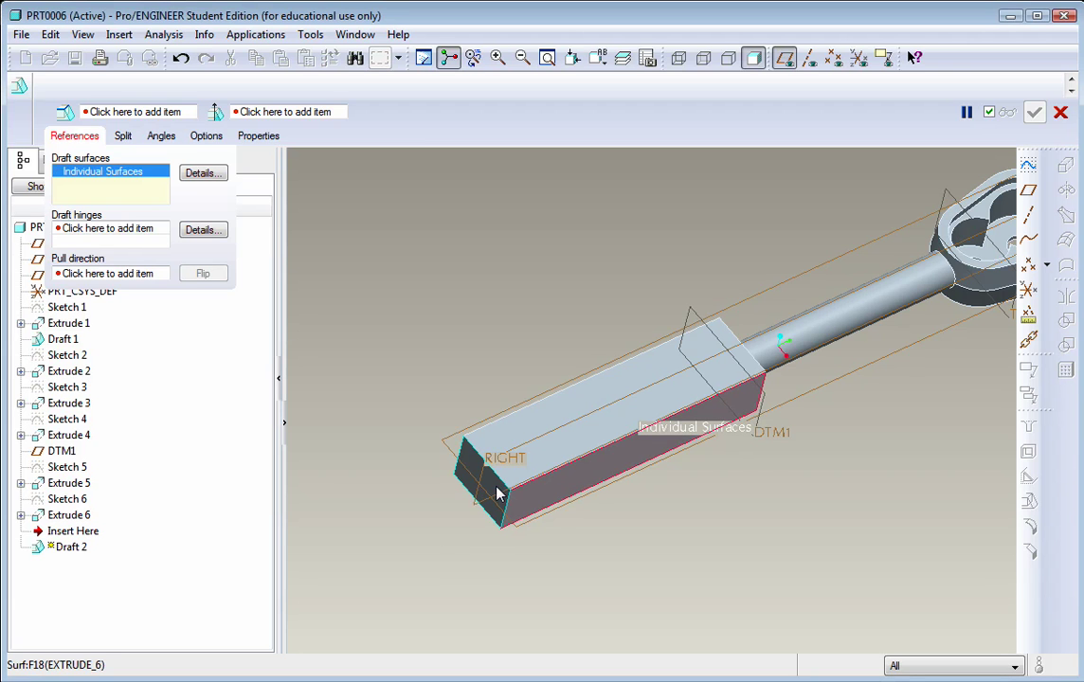
{"action": "left_click", "coordinate": [495, 498], "text": "ctrl"}
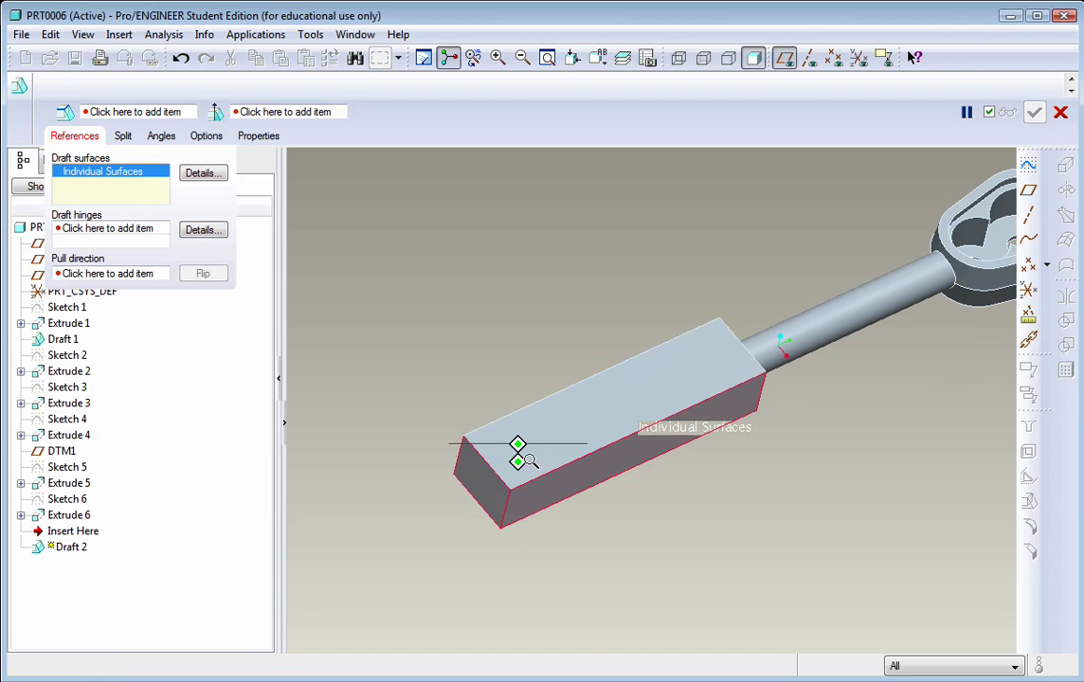
{"action": "middle_click_drag", "start_coordinate": [536, 436], "coordinate": [686, 455]}
{"action": "middle_click_drag", "start_coordinate": [658, 345], "coordinate": [695, 332]}
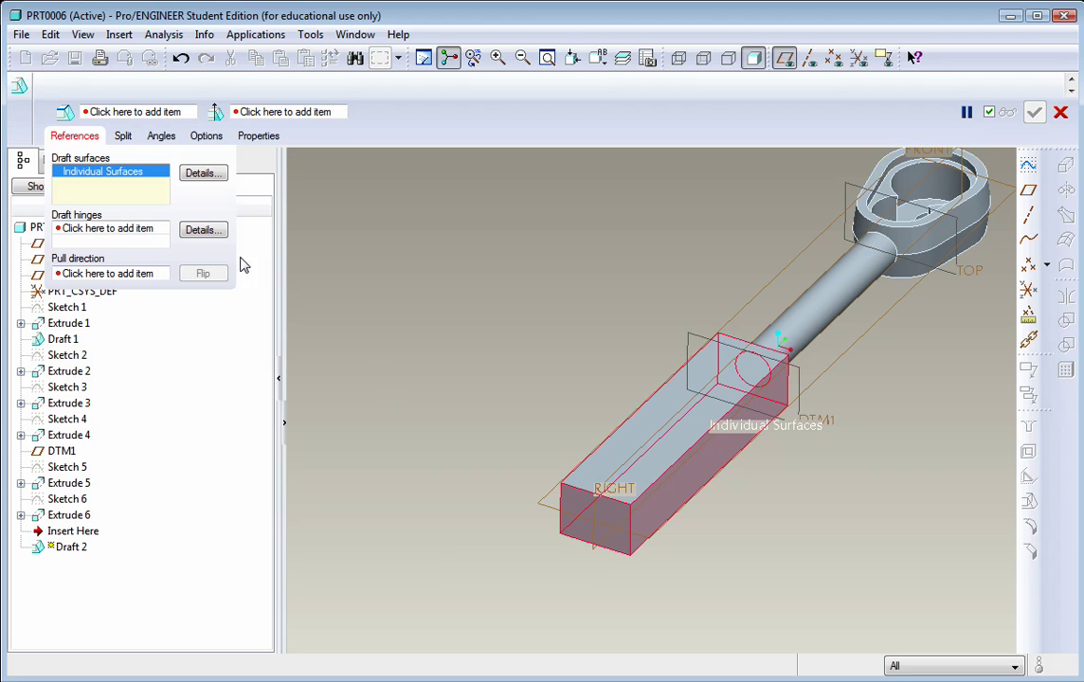
Use the FRONT plane as the draft hinge and set the draft angle to 7 degrees
{"action": "left_click", "coordinate": [122, 235]}
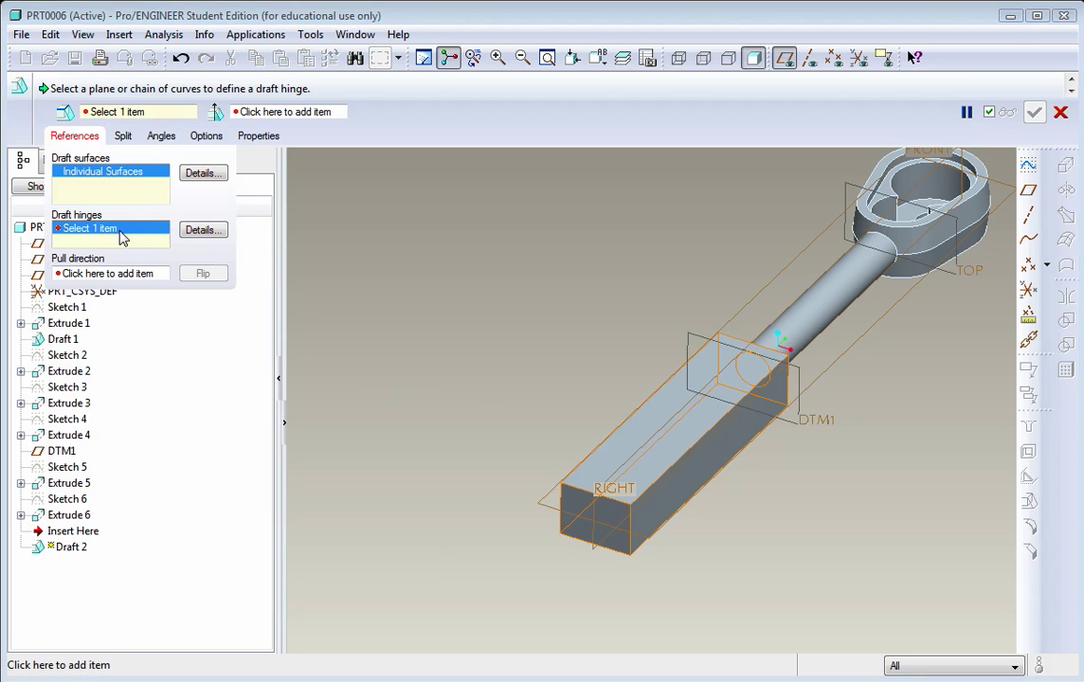
{"action": "left_click", "coordinate": [548, 516]}
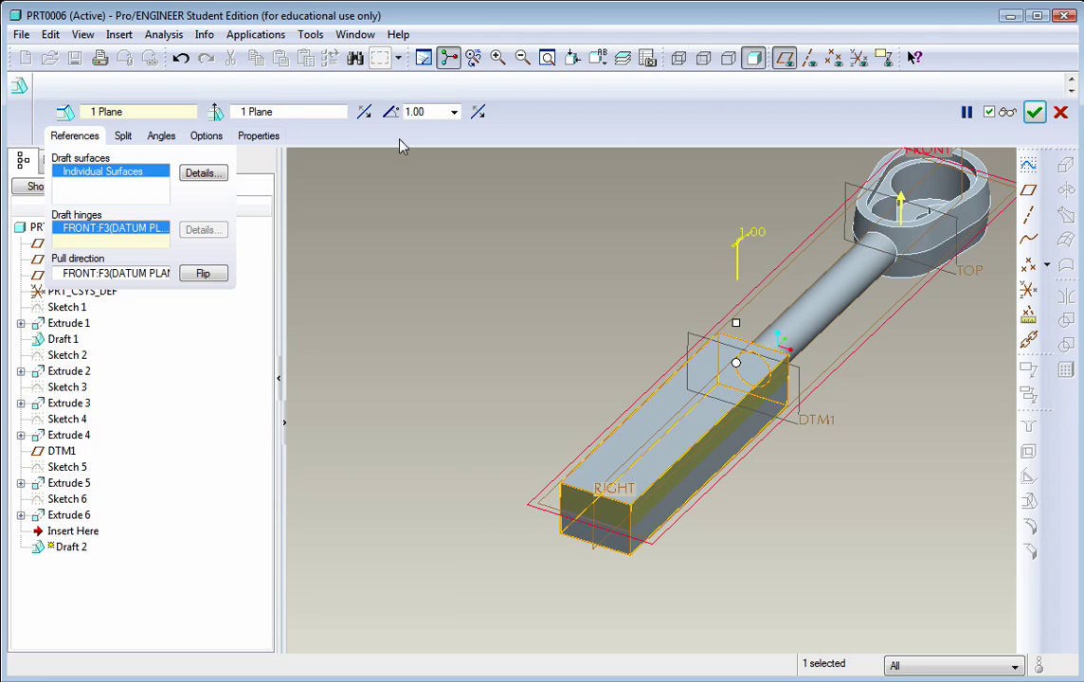
{"action": "type", "text": "7"}
{"action": "key", "text": "Return"}
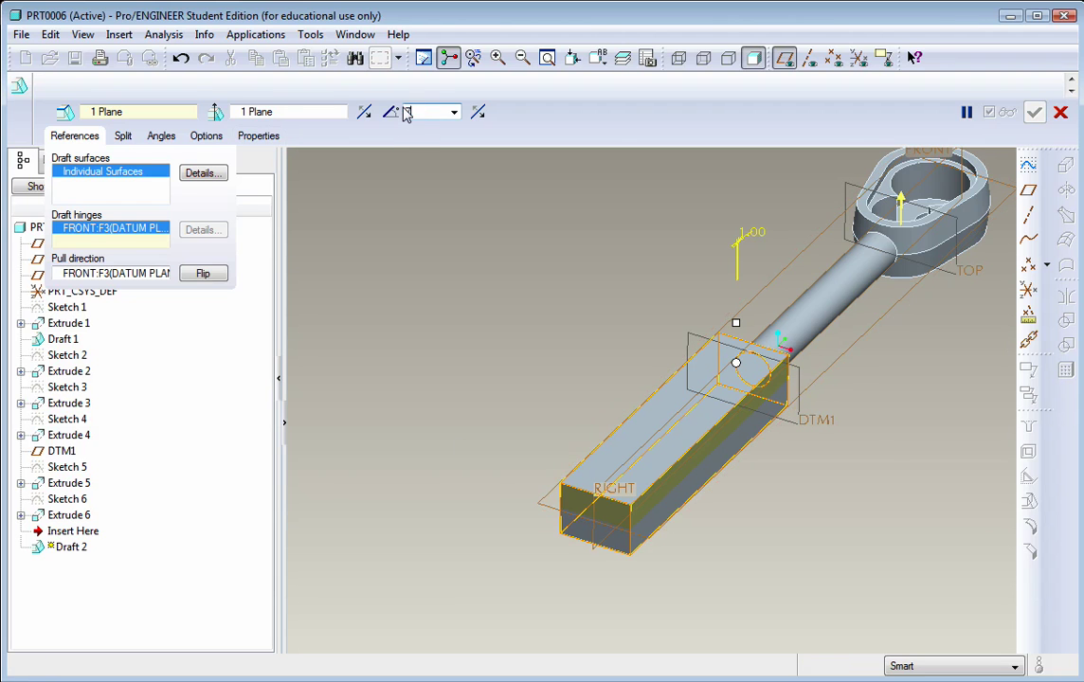
Split the block's draft by the draft hinge and draft both sides dependently
{"action": "left_click", "coordinate": [124, 136]}
{"action": "left_click", "coordinate": [175, 177]}
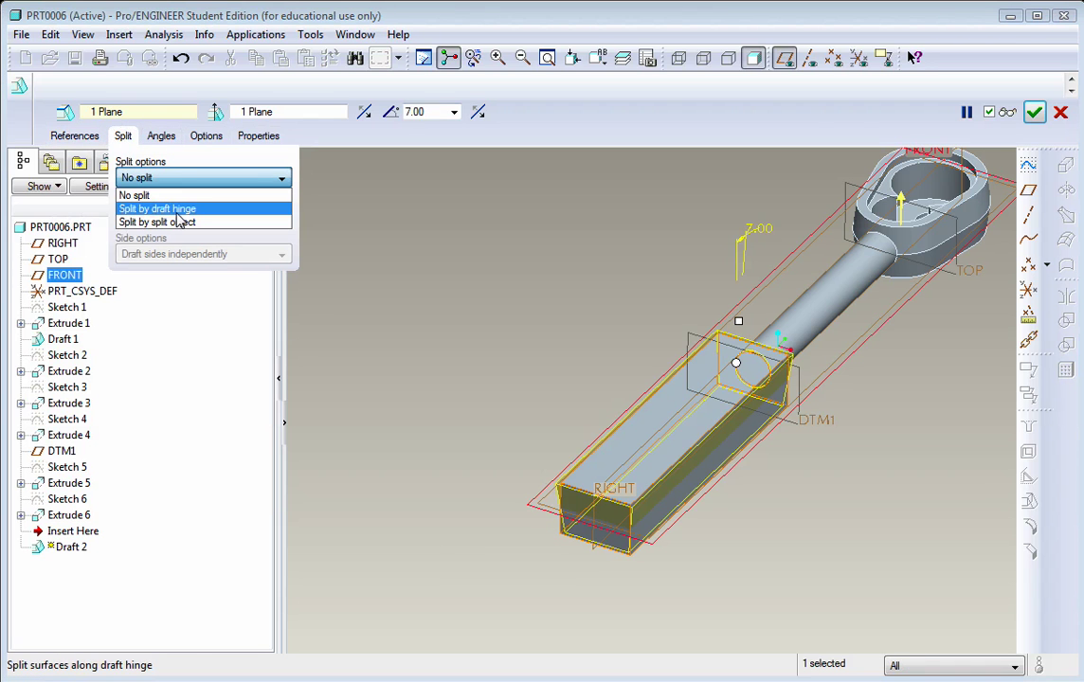
{"action": "left_click", "coordinate": [161, 207]}
{"action": "left_click", "coordinate": [174, 254]}
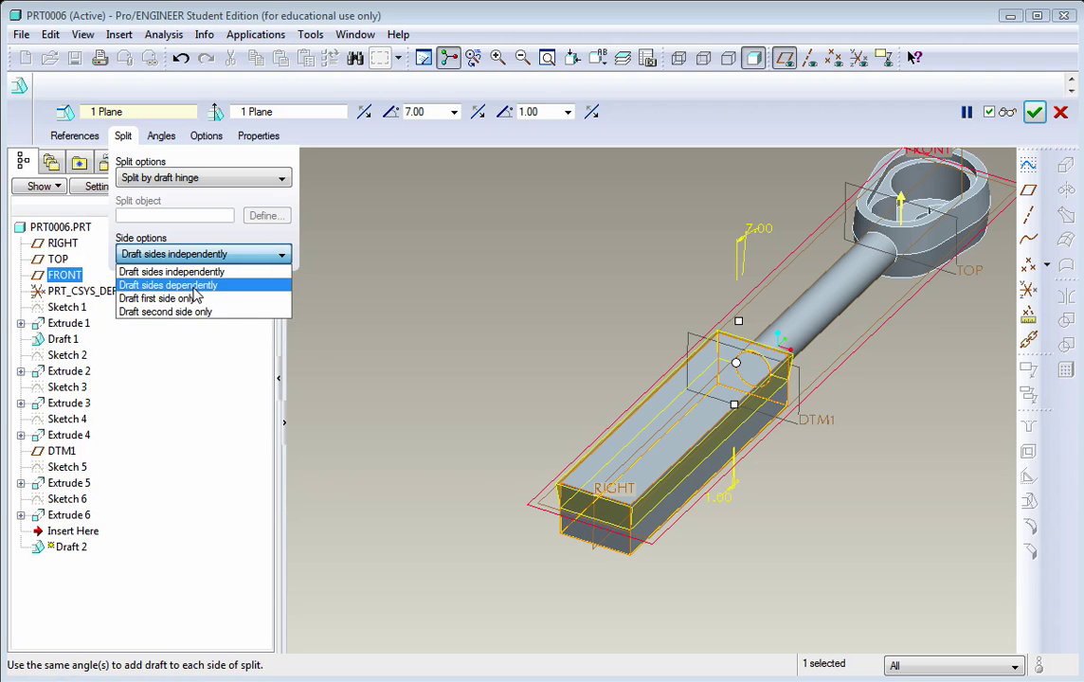
{"action": "left_click", "coordinate": [171, 285]}
{"action": "middle_click_drag", "start_coordinate": [397, 317], "coordinate": [647, 271]}
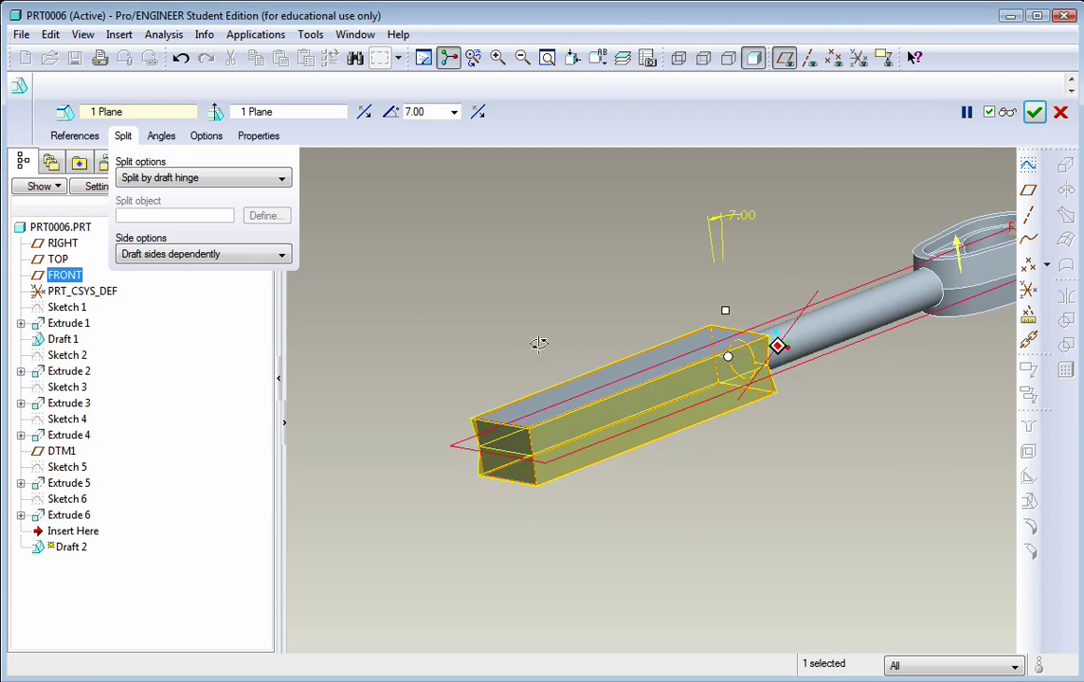
{"action": "scroll", "coordinate": [647, 367], "scroll_direction": "up", "scroll_amount": 5}
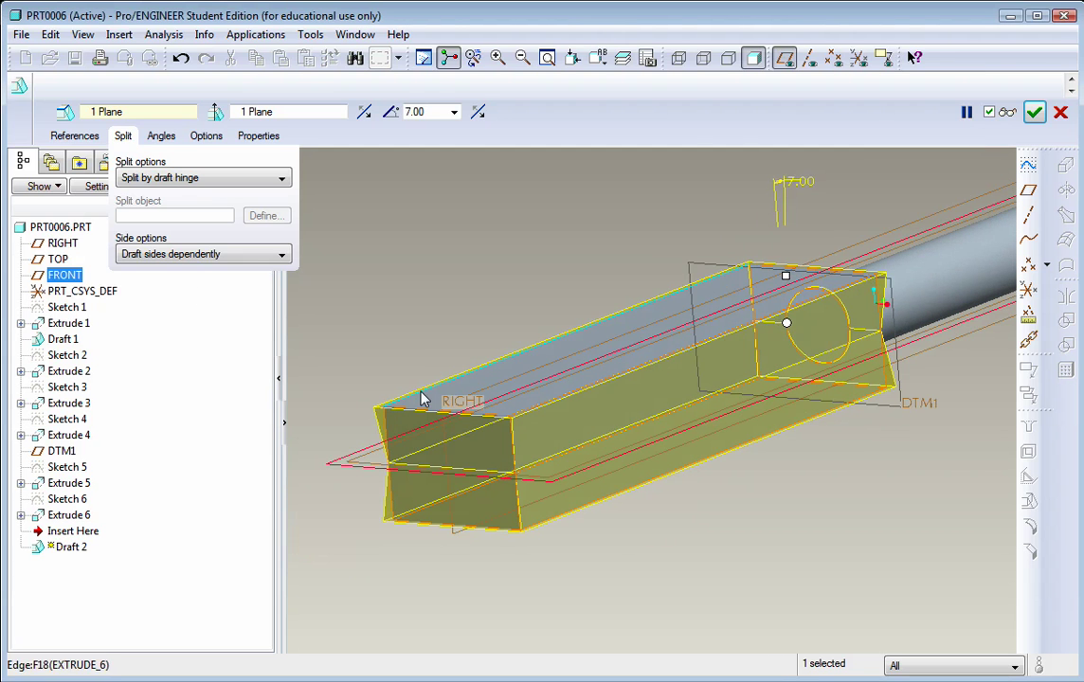
Reverse the draft angle so the block's sides taper inward away from the FRONT plane, and complete the draft
{"action": "left_click", "coordinate": [365, 113]}
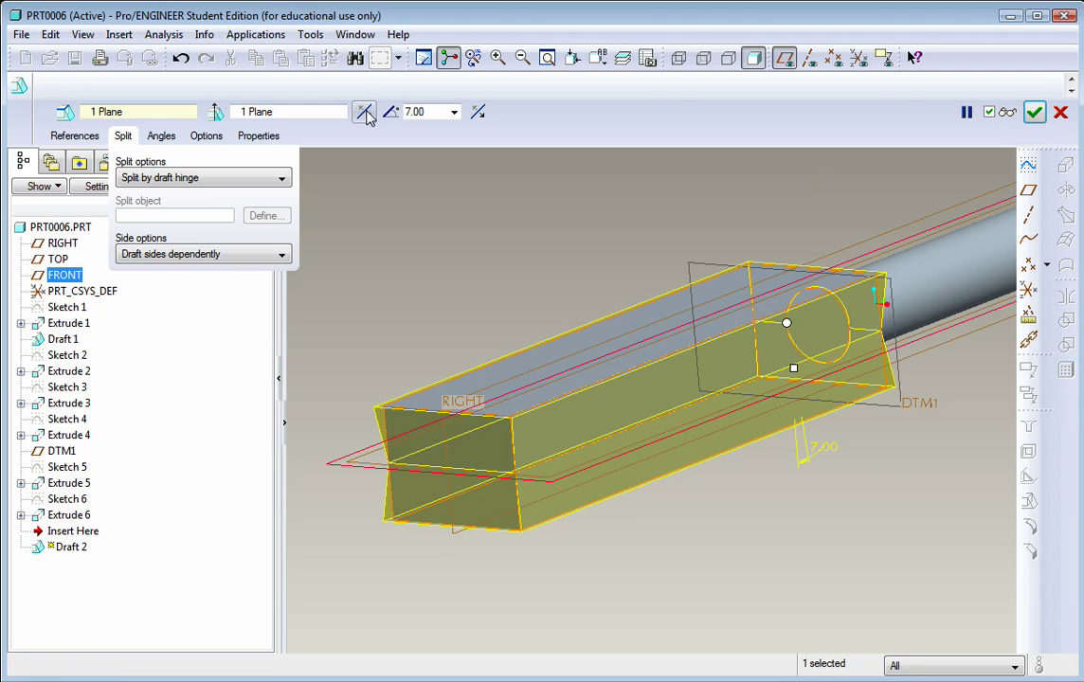
{"action": "left_click", "coordinate": [478, 112]}
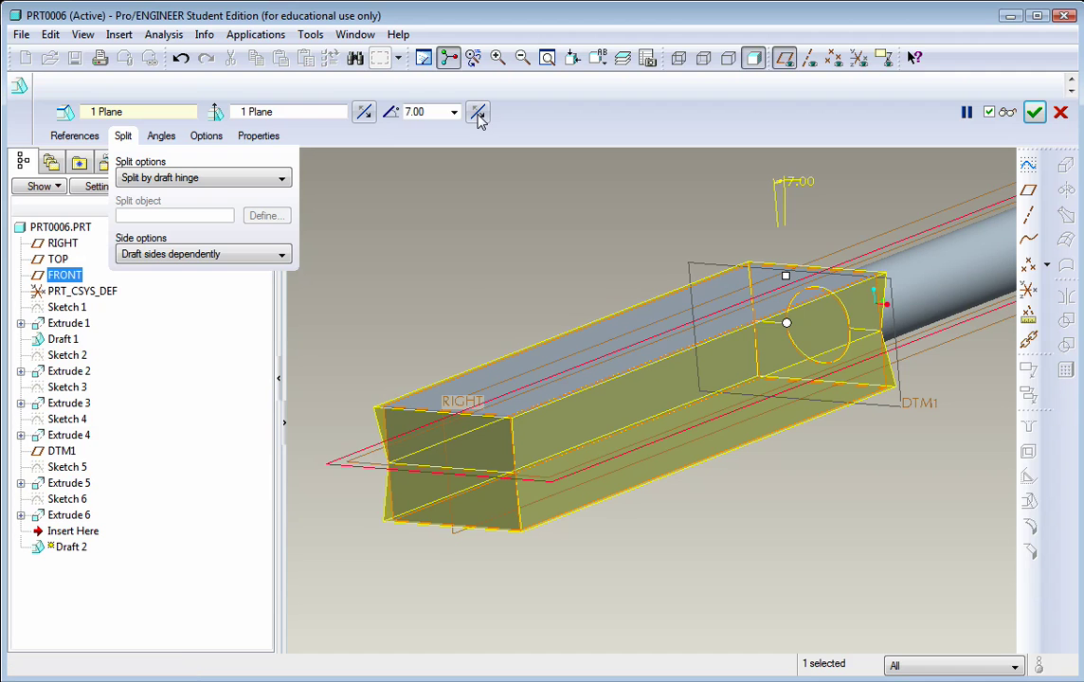
{"action": "left_click", "coordinate": [478, 113]}
{"action": "middle_click_drag", "start_coordinate": [580, 252], "coordinate": [560, 257]}
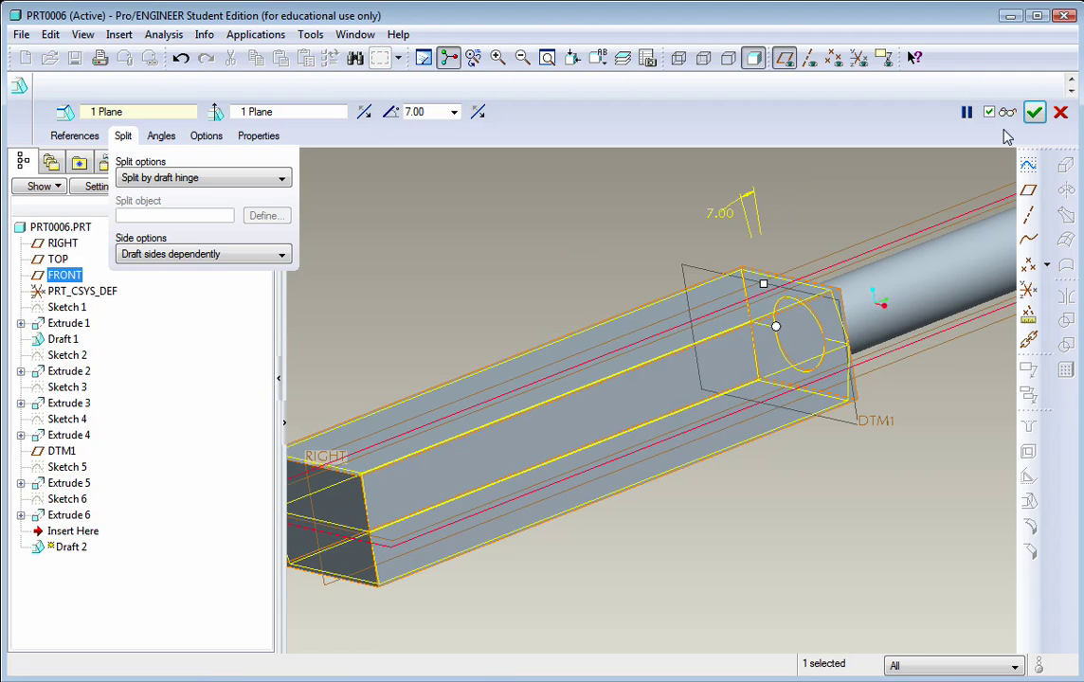
{"action": "left_click", "coordinate": [1033, 113]}
{"action": "scroll", "coordinate": [643, 218], "scroll_direction": "down", "scroll_amount": 3}
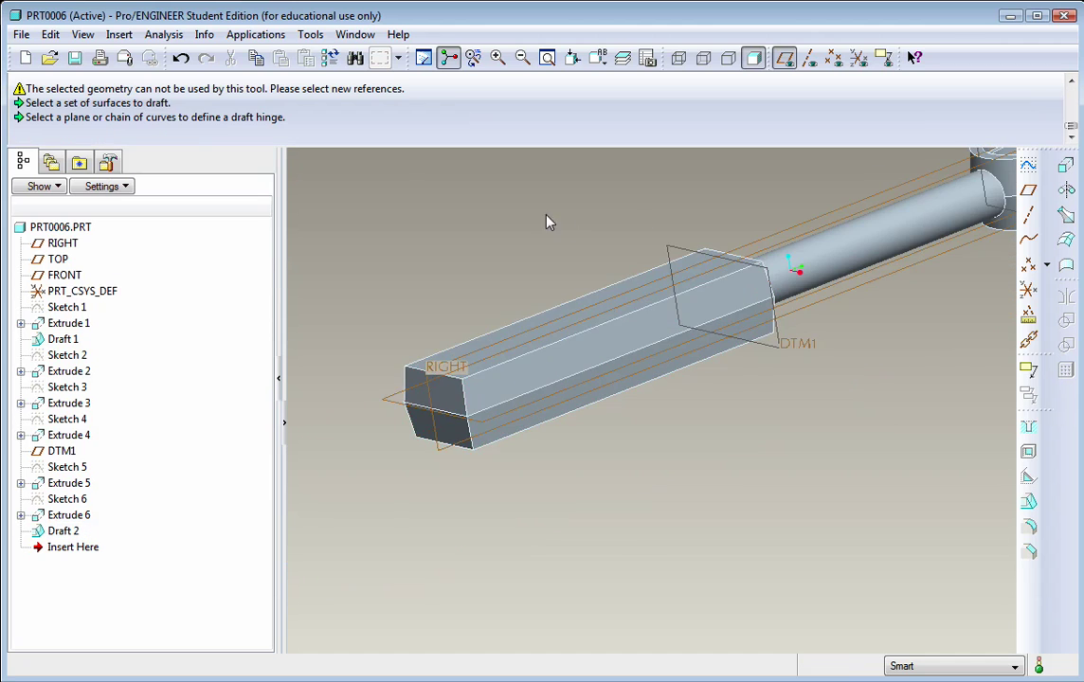
Hide the datum planes to show the whole part without them
{"action": "scroll", "coordinate": [665, 235], "scroll_direction": "down", "scroll_amount": 3}
{"action": "middle_click_drag", "start_coordinate": [621, 424], "coordinate": [703, 244]}
{"action": "scroll", "coordinate": [703, 245], "scroll_direction": "down", "scroll_amount": 2}
{"action": "scroll", "coordinate": [821, 175], "scroll_direction": "up", "scroll_amount": 2}
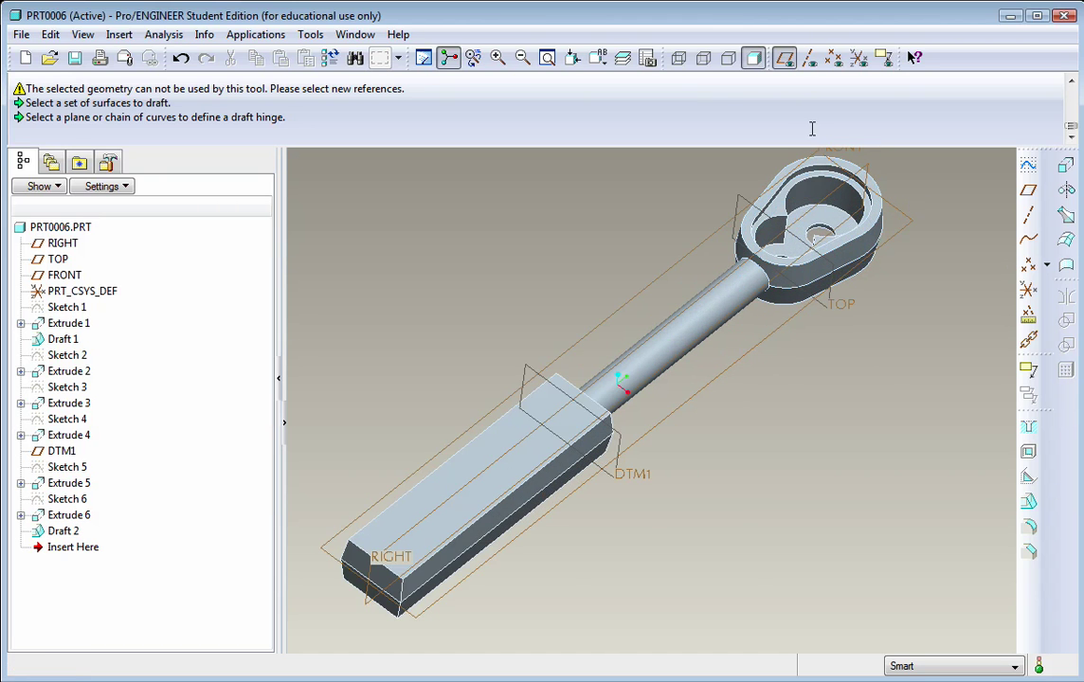
{"action": "left_click", "coordinate": [785, 58]}
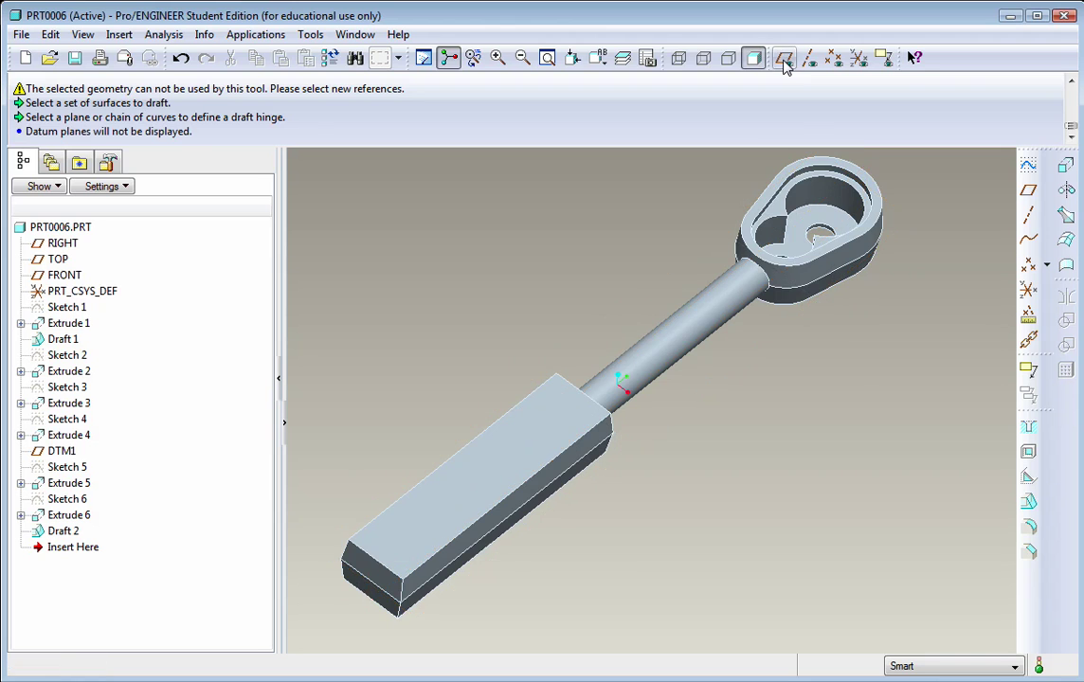
Start a round with radius .1 and apply it to the head's upper and lower outer edge loops
{"action": "mouse_move", "coordinate": [664, 338]}
{"action": "middle_mouse_down"}
{"action": "mouse_move", "coordinate": [665, 310]}
{"action": "mouse_move", "coordinate": [850, 391]}
{"action": "mouse_move", "coordinate": [832, 381]}
{"action": "mouse_move", "coordinate": [865, 383]}
{"action": "middle_mouse_up"}
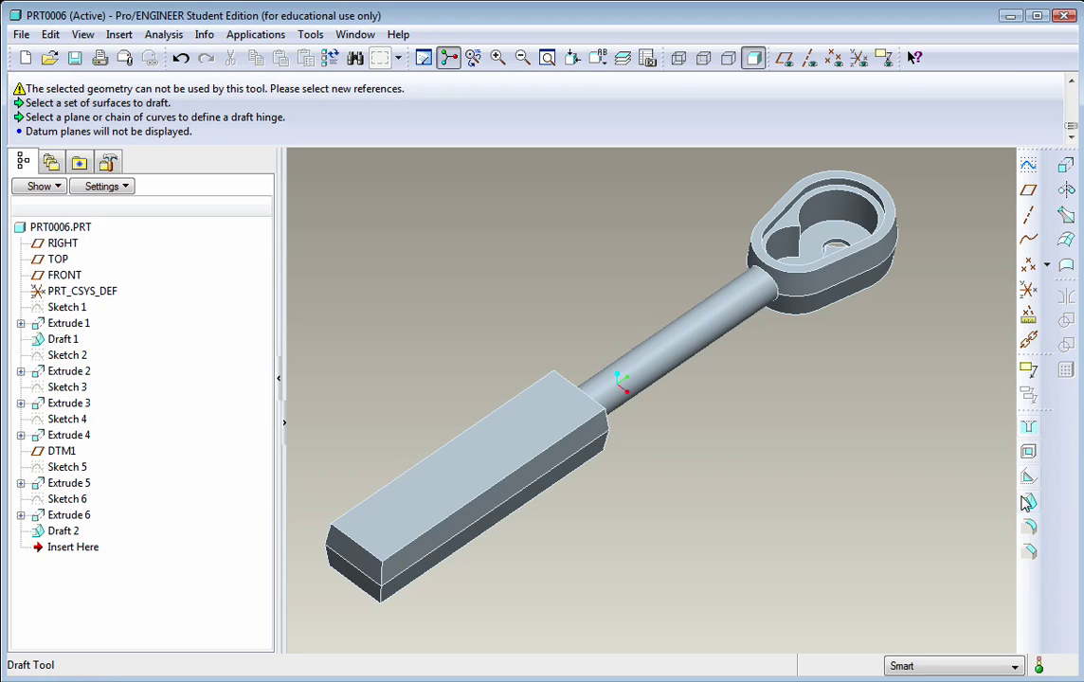
{"action": "left_click", "coordinate": [1030, 529]}
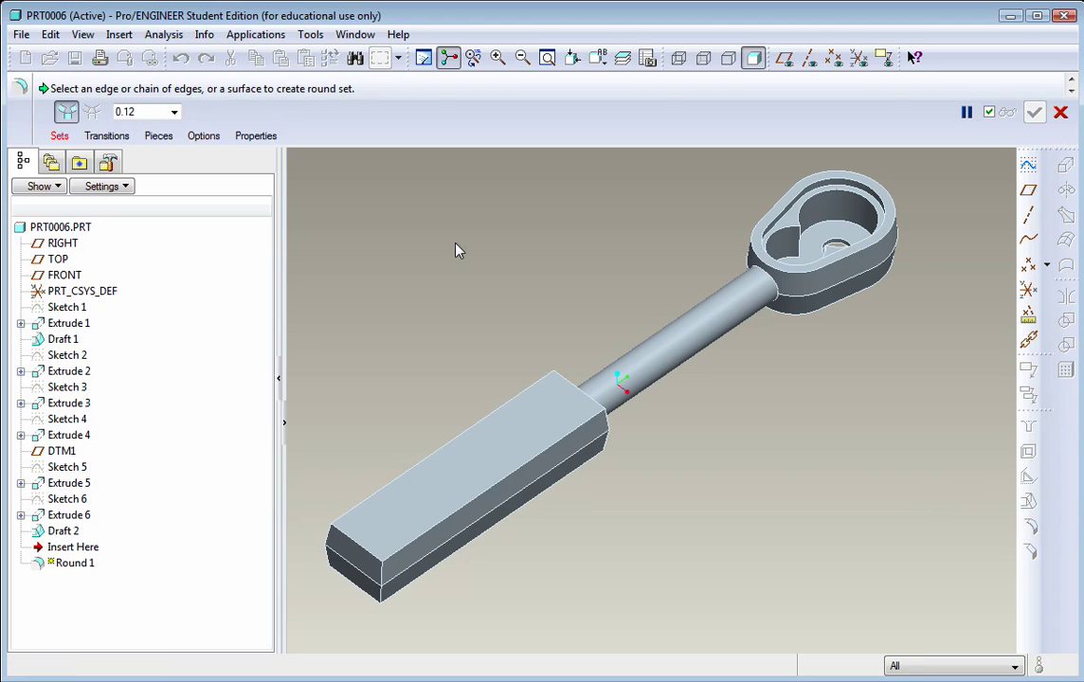
{"action": "double_click", "coordinate": [130, 112]}
{"action": "type", "text": "."}
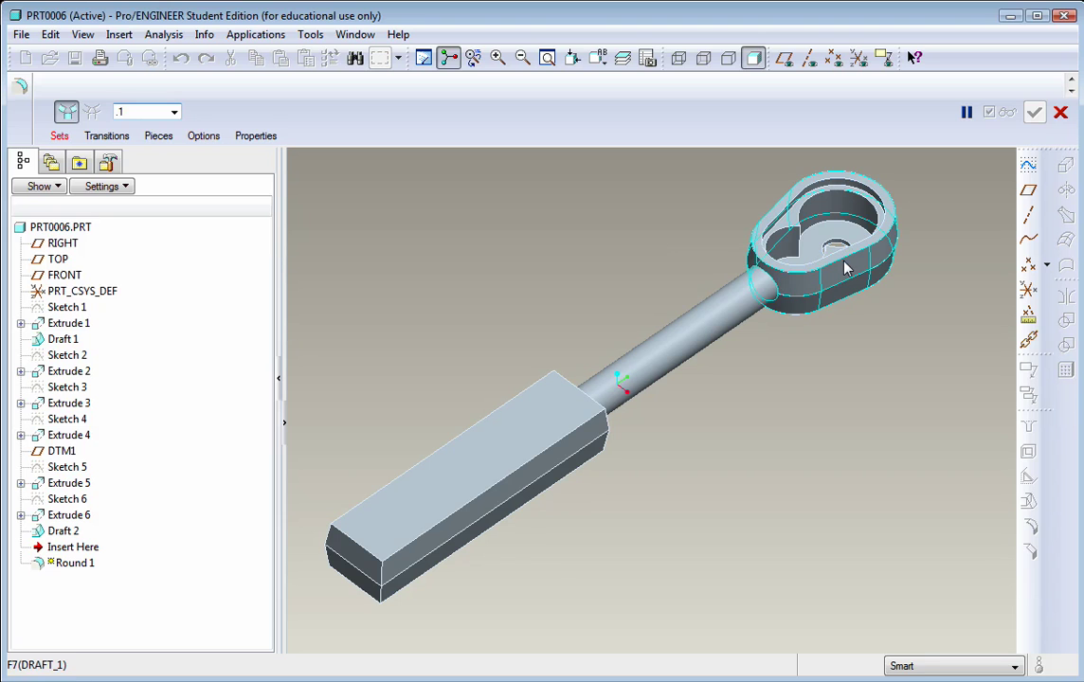
{"action": "type", "text": "1"}
{"action": "key", "text": "Return"}
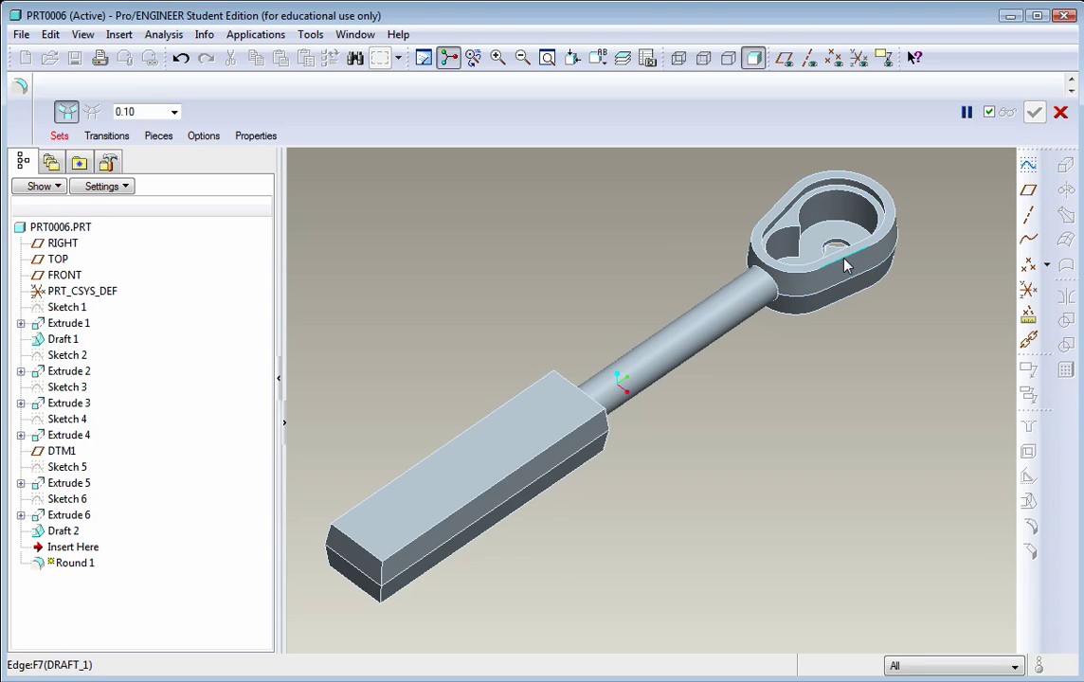
{"action": "left_click", "coordinate": [842, 260]}
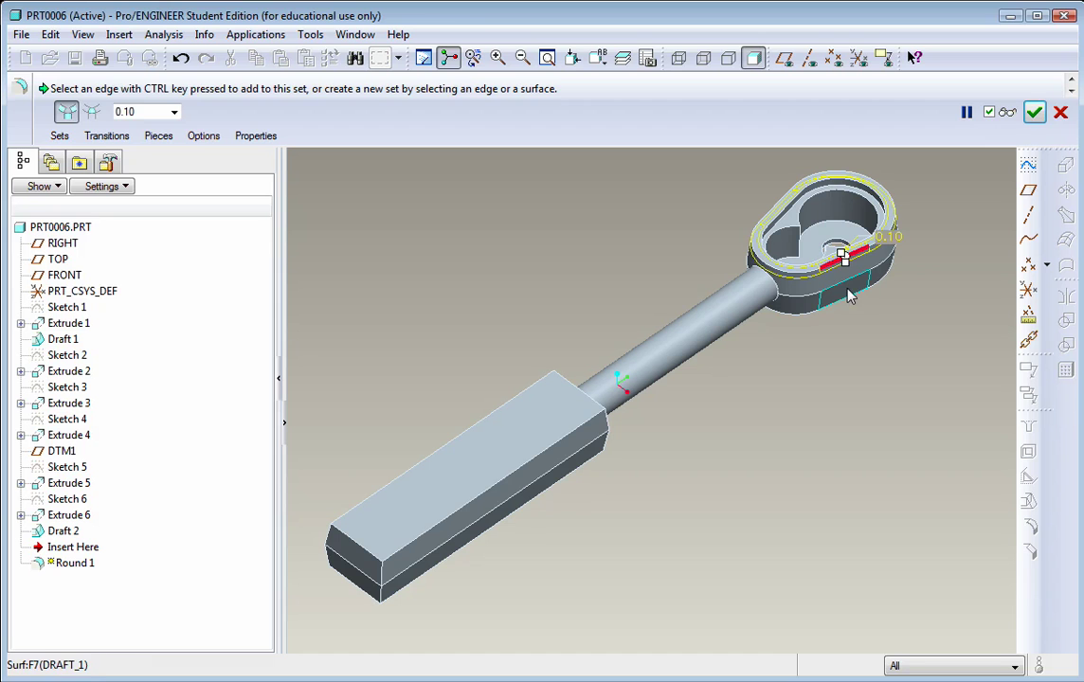
{"action": "left_click", "coordinate": [843, 301]}
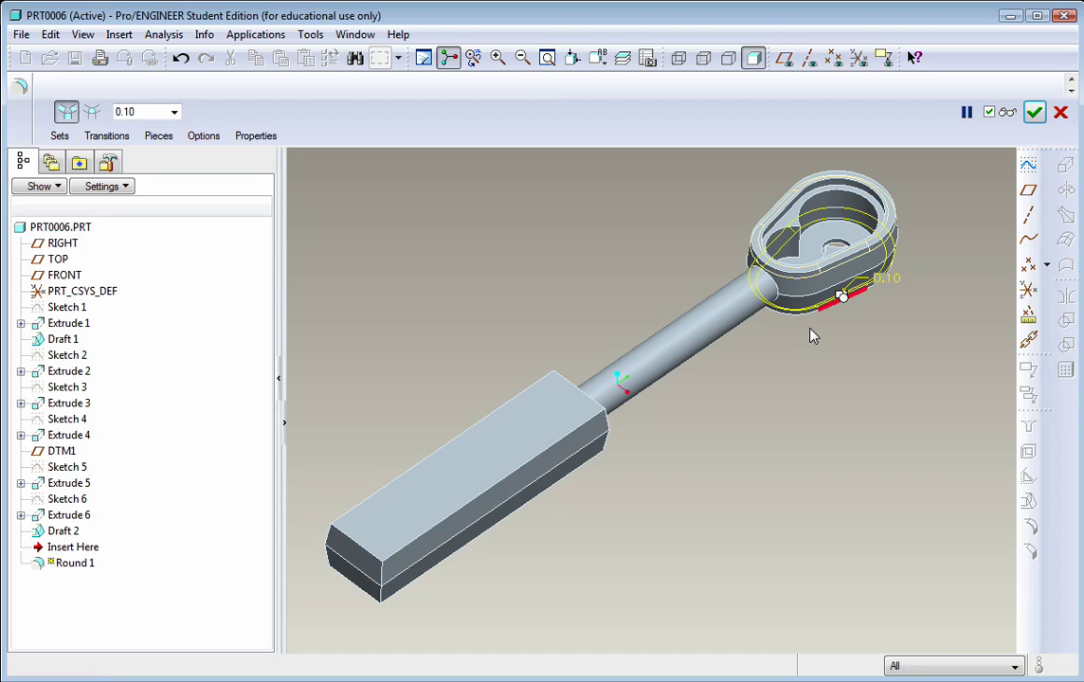
Add the block's four long outer edges to the .1 radius round and complete the round
{"action": "left_click", "coordinate": [492, 483]}
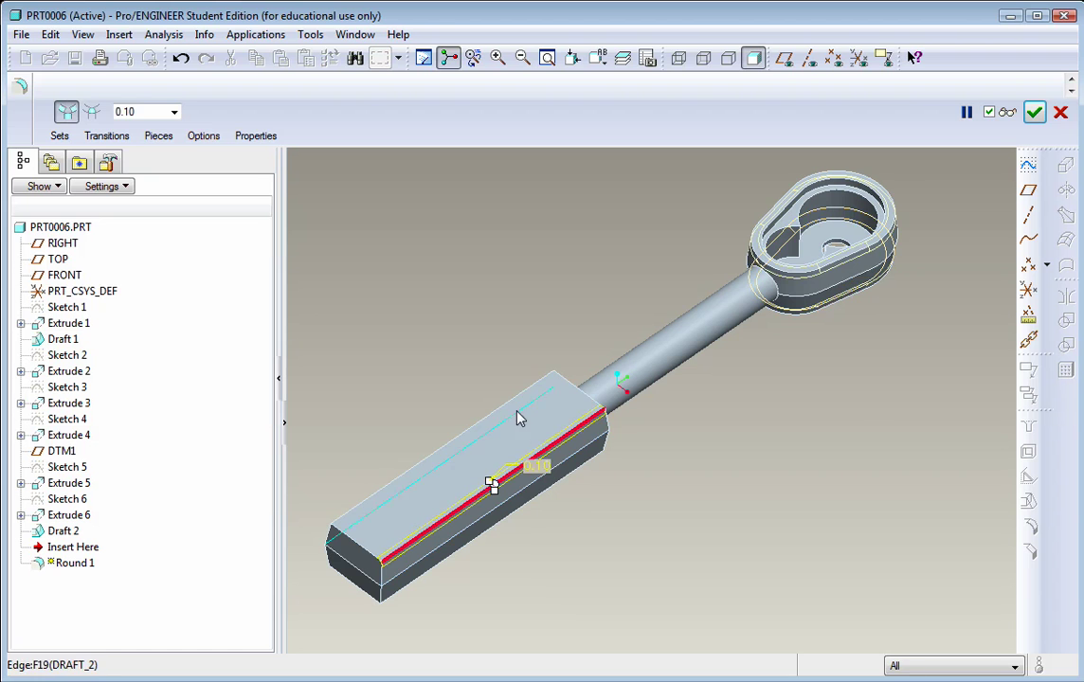
{"action": "left_click", "coordinate": [515, 442]}
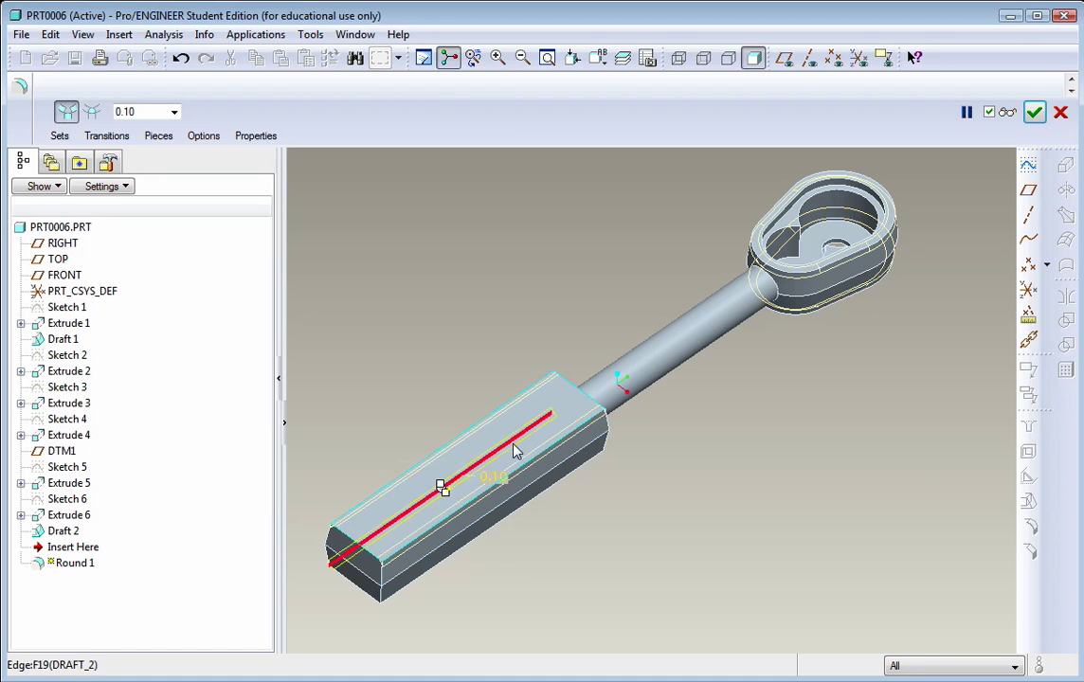
{"action": "left_click", "coordinate": [491, 521]}
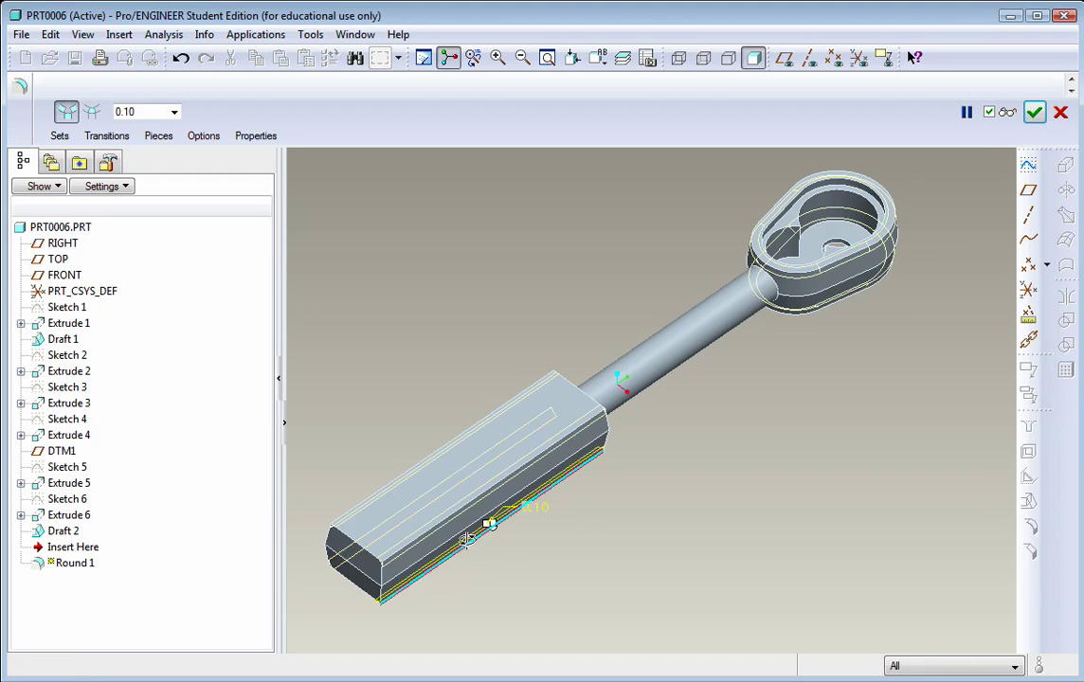
{"action": "middle_click_drag", "start_coordinate": [486, 518], "coordinate": [384, 527]}
{"action": "scroll", "coordinate": [383, 527], "scroll_direction": "up", "scroll_amount": 2}
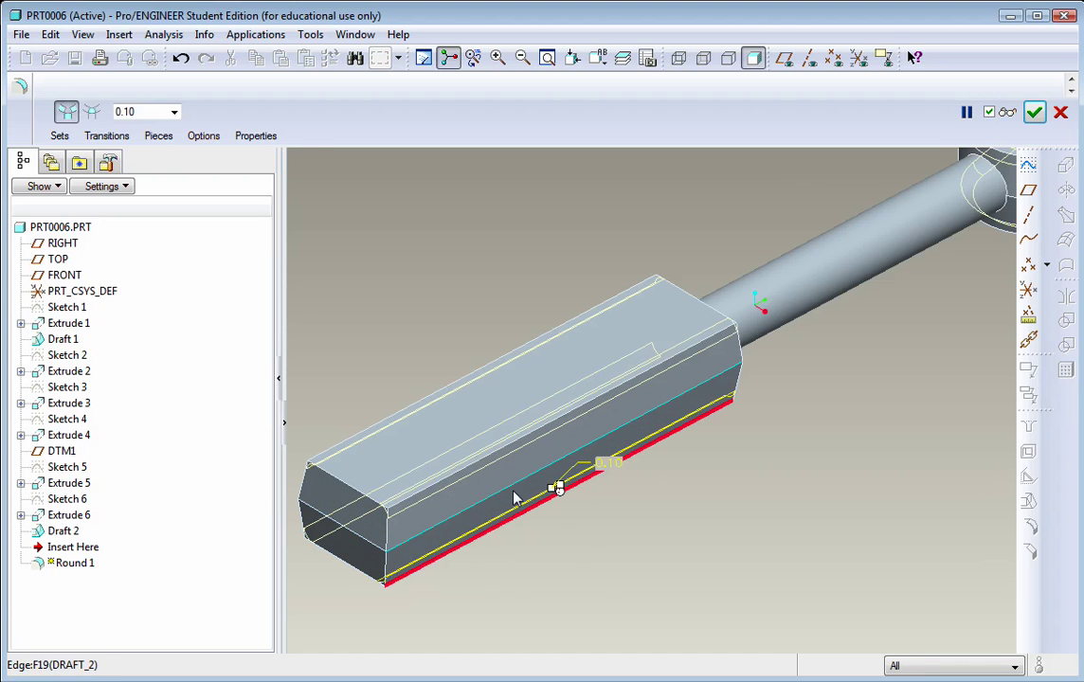
{"action": "scroll", "coordinate": [663, 438], "scroll_direction": "down", "scroll_amount": 3}
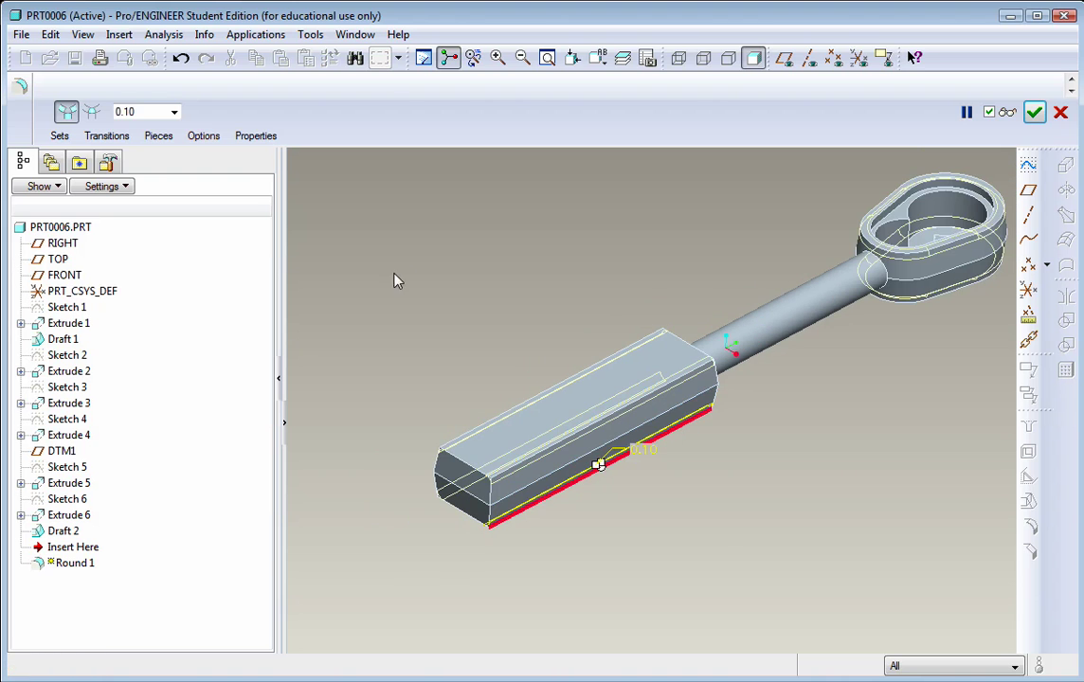
{"action": "left_click", "coordinate": [1034, 113]}
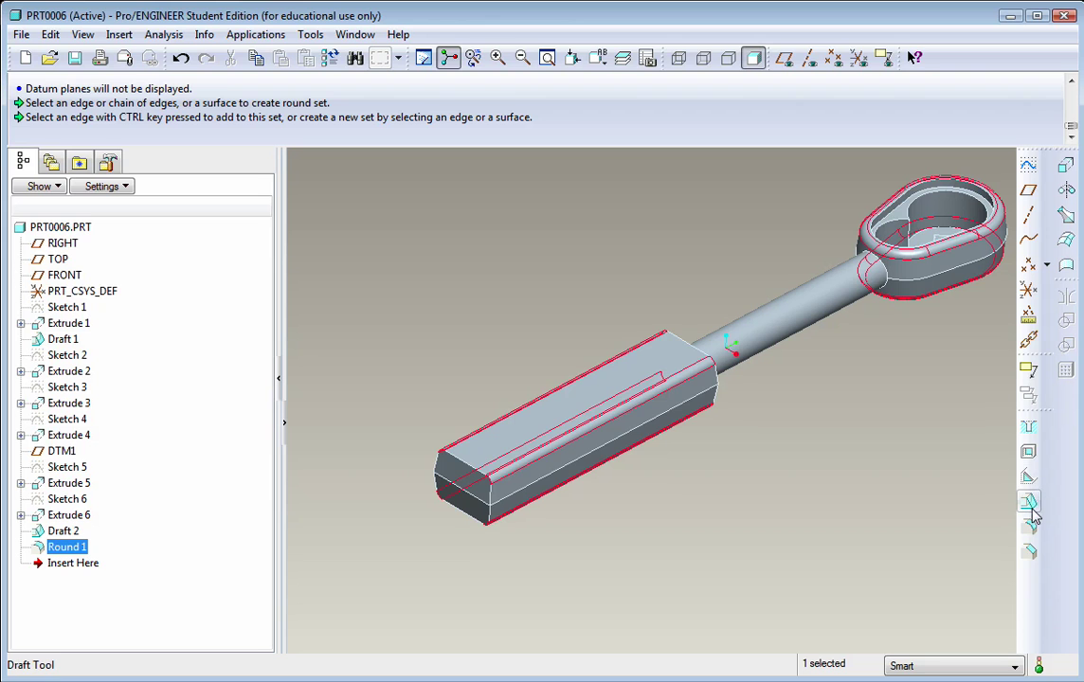
Start a second round with radius .06 and apply it to the upper and lower edges of the block's free end
{"action": "left_click", "coordinate": [1031, 530]}
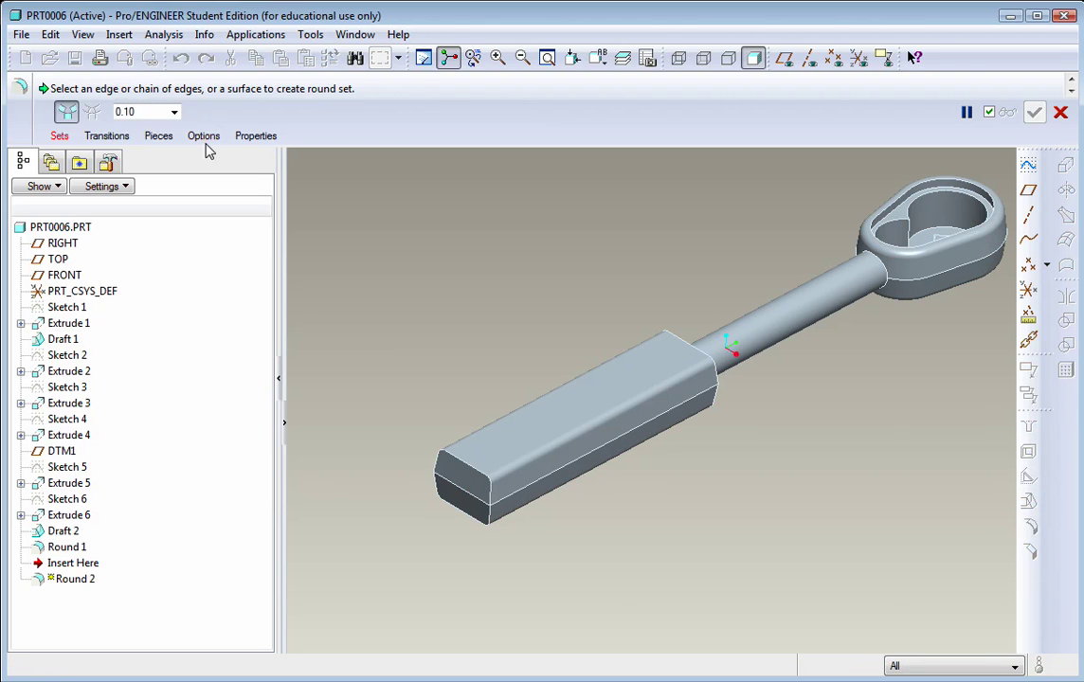
{"action": "left_click", "coordinate": [124, 112]}
{"action": "type", "text": ".0"}
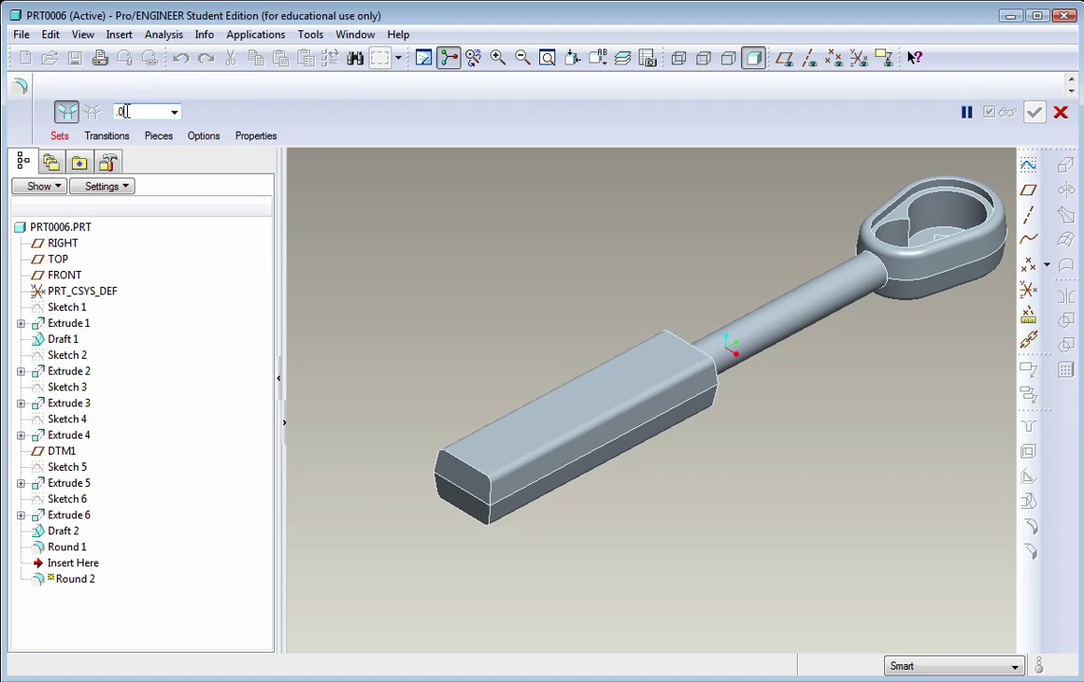
{"action": "type", "text": "6"}
{"action": "key", "text": "Return"}
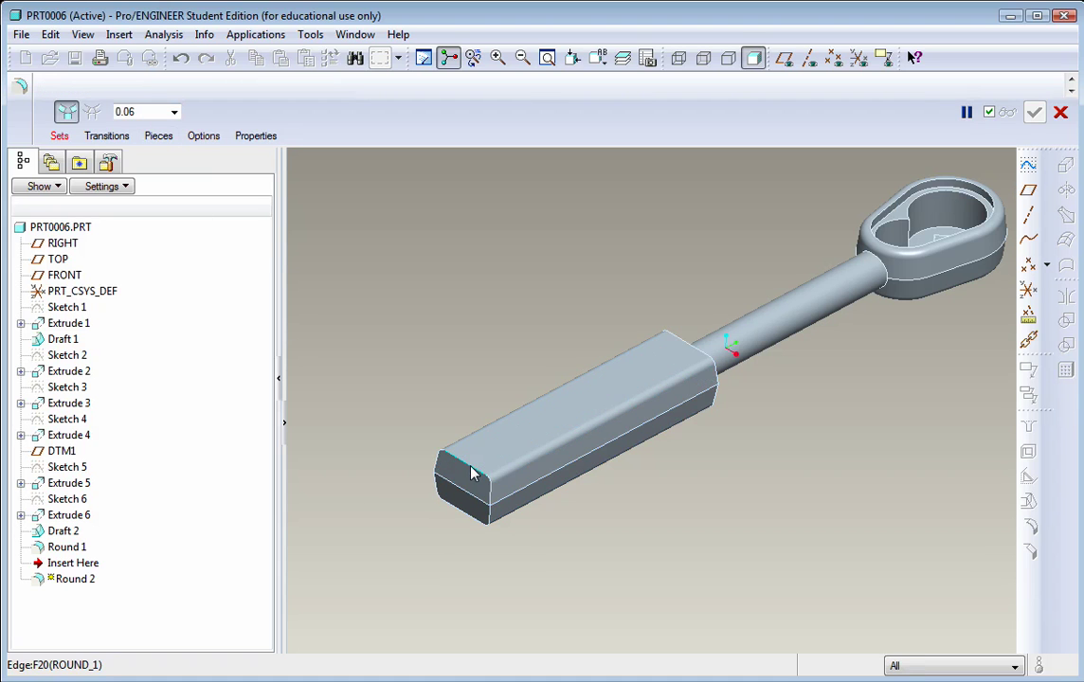
{"action": "left_click", "coordinate": [462, 467]}
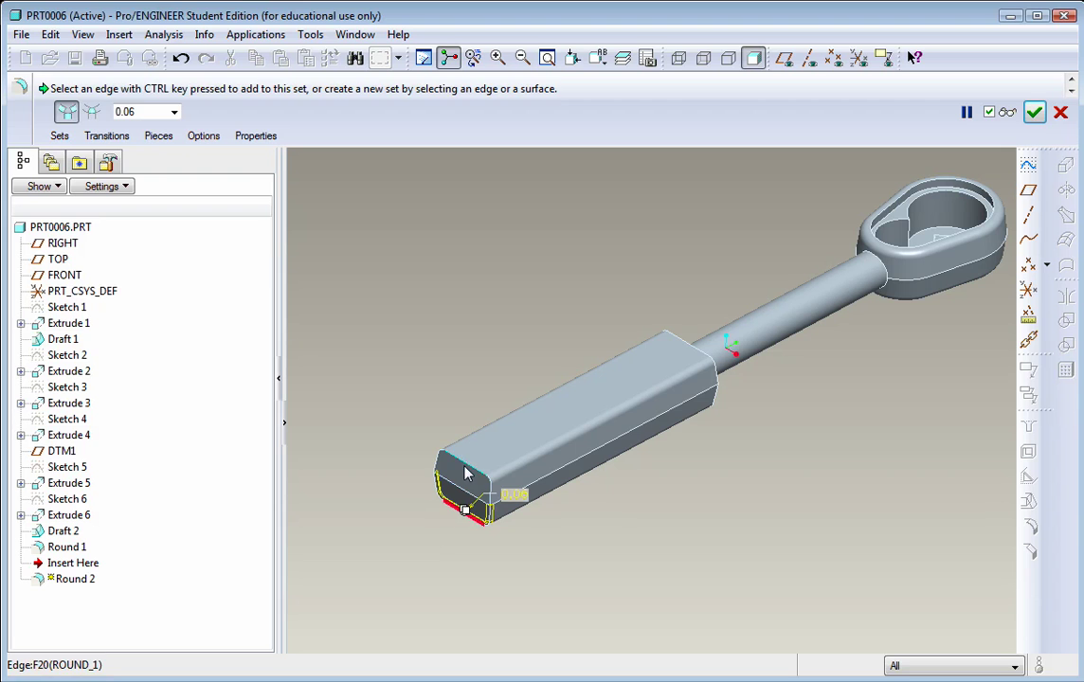
Add the upper and lower edges of the block's rod-side end face to the .06 radius round
{"action": "left_click", "coordinate": [687, 346]}
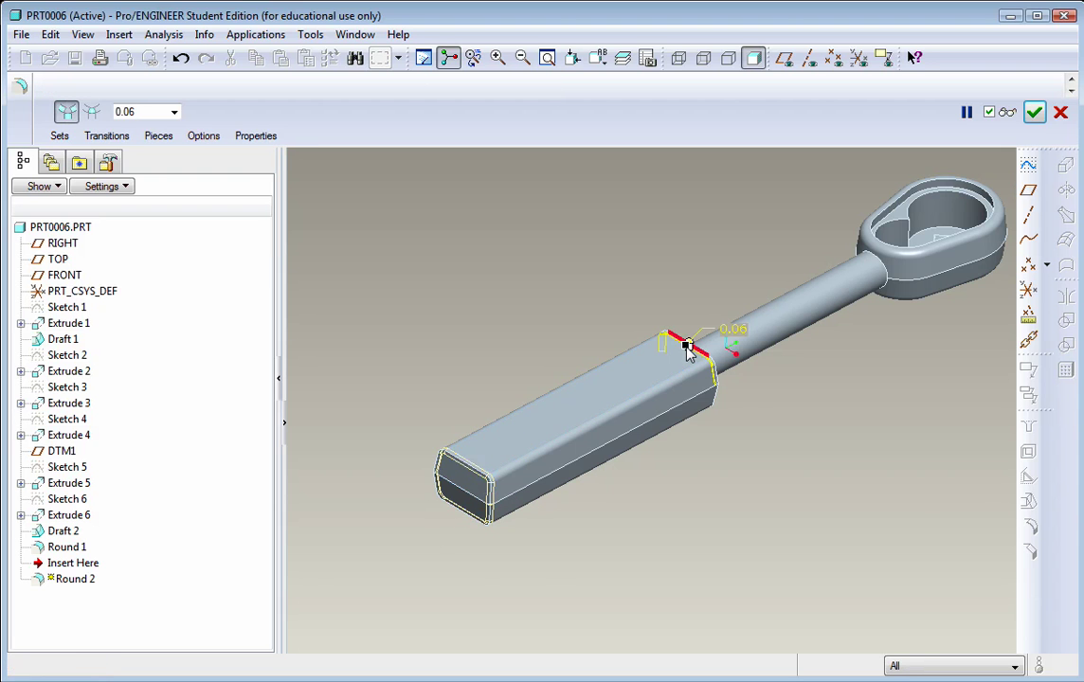
{"action": "scroll", "coordinate": [685, 344], "scroll_direction": "up", "scroll_amount": 4}
{"action": "middle_click_drag", "start_coordinate": [685, 344], "coordinate": [679, 407]}
{"action": "scroll", "coordinate": [674, 412], "scroll_direction": "down", "scroll_amount": 3}
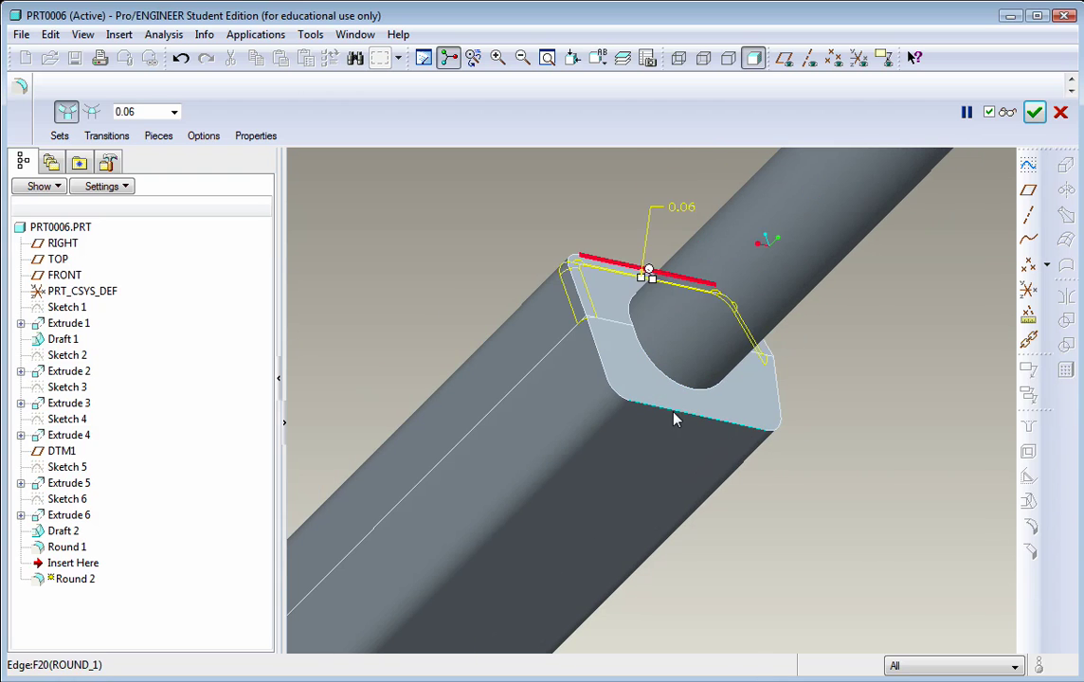
{"action": "left_click", "coordinate": [692, 407]}
{"action": "middle_click_drag", "start_coordinate": [639, 376], "coordinate": [663, 426]}
{"action": "scroll", "coordinate": [687, 416], "scroll_direction": "down", "scroll_amount": 5}
{"action": "scroll", "coordinate": [869, 384], "scroll_direction": "down", "scroll_amount": 3}
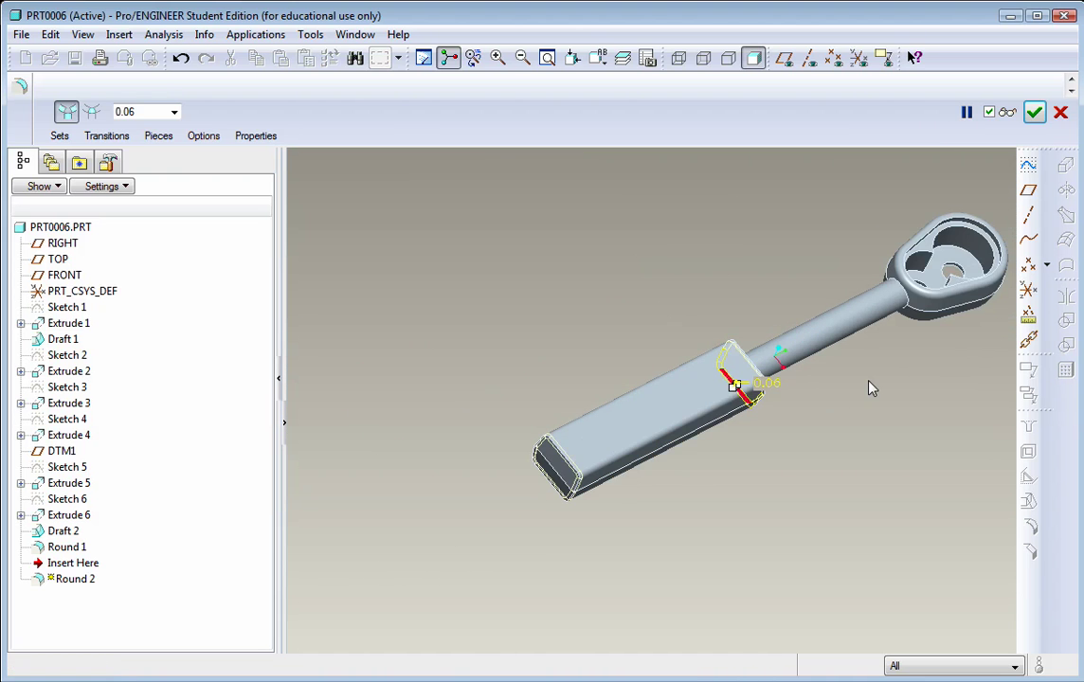
Round the edges where the rod meets the block and the head with the same .06 radius, and complete the round
{"action": "middle_click_drag", "start_coordinate": [860, 380], "coordinate": [770, 379]}
{"action": "scroll", "coordinate": [771, 379], "scroll_direction": "up", "scroll_amount": 5}
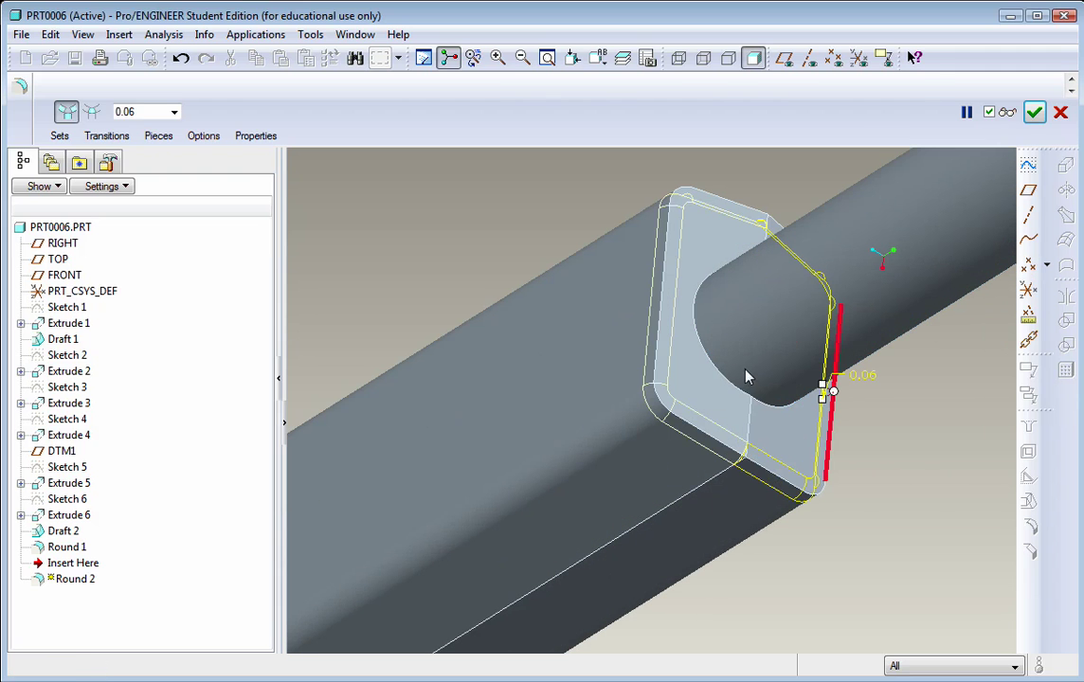
{"action": "left_click", "coordinate": [721, 375]}
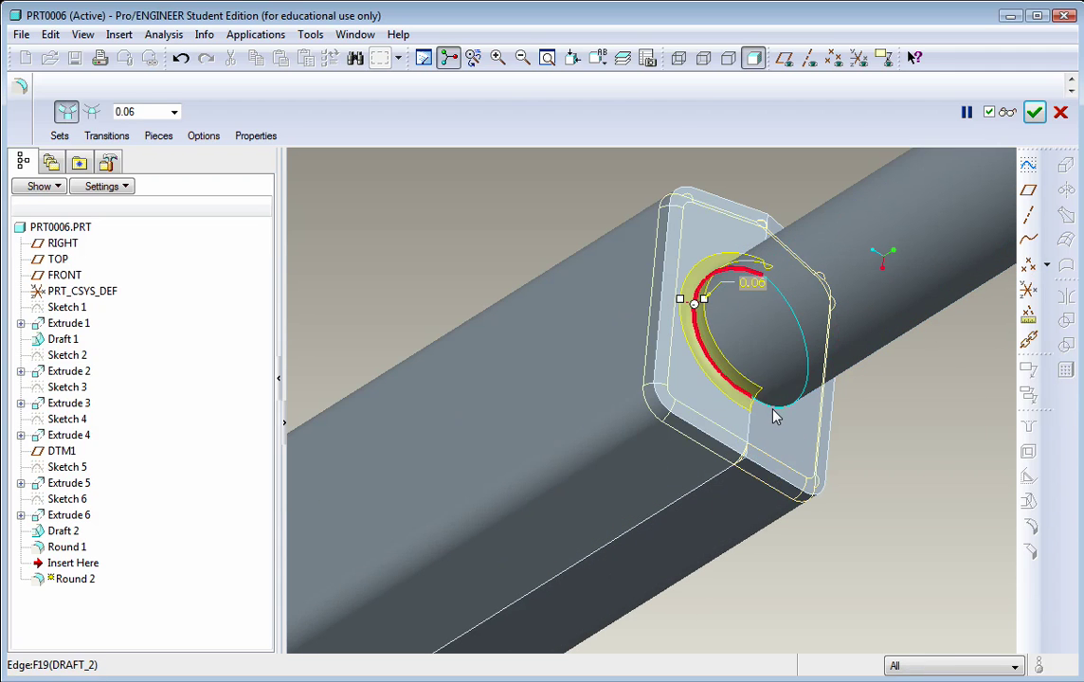
{"action": "middle_click_drag", "start_coordinate": [773, 415], "coordinate": [876, 379]}
{"action": "scroll", "coordinate": [796, 388], "scroll_direction": "down", "scroll_amount": 4}
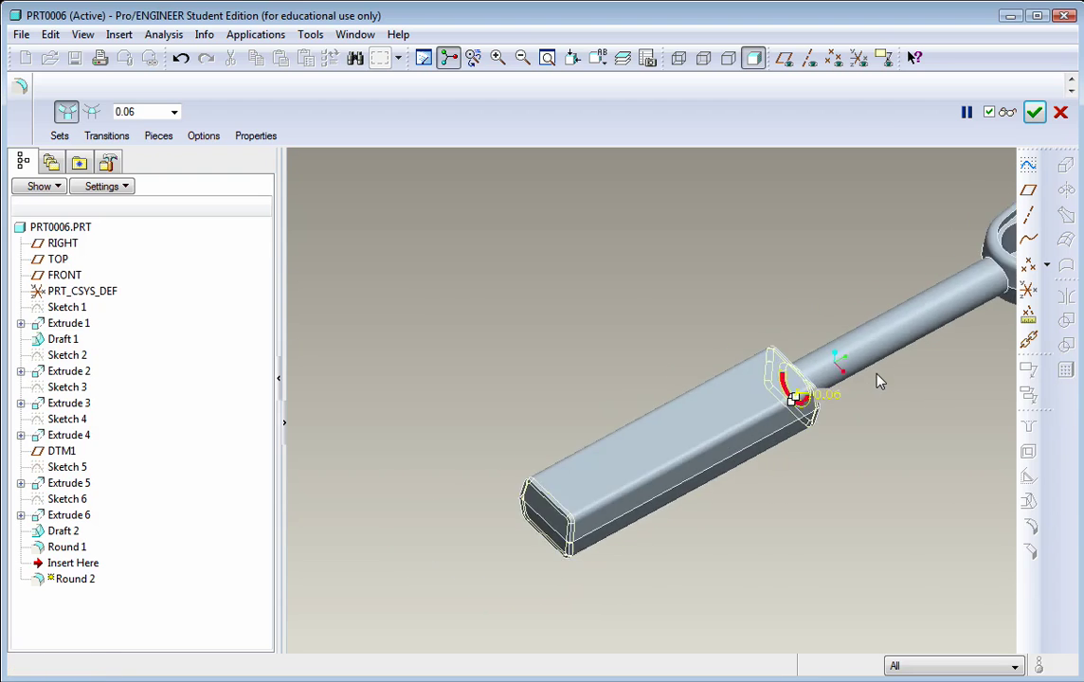
{"action": "scroll", "coordinate": [943, 351], "scroll_direction": "up", "scroll_amount": 4}
{"action": "left_click", "coordinate": [952, 324]}
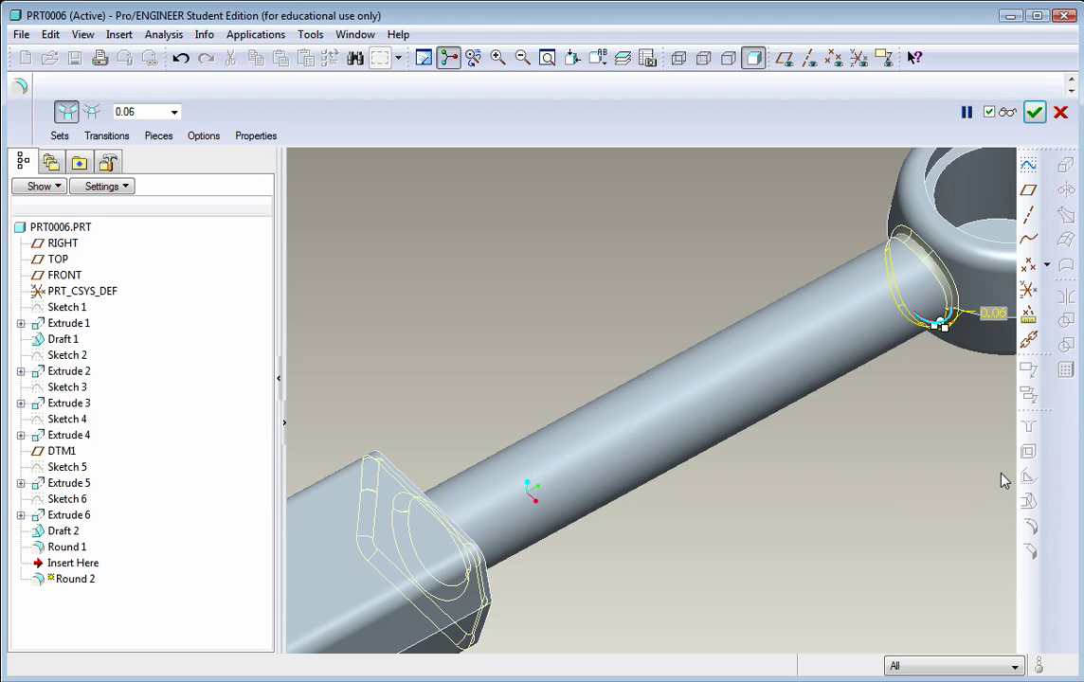
{"action": "left_click", "coordinate": [1036, 114]}
{"action": "middle_click_drag", "start_coordinate": [588, 270], "coordinate": [571, 303]}
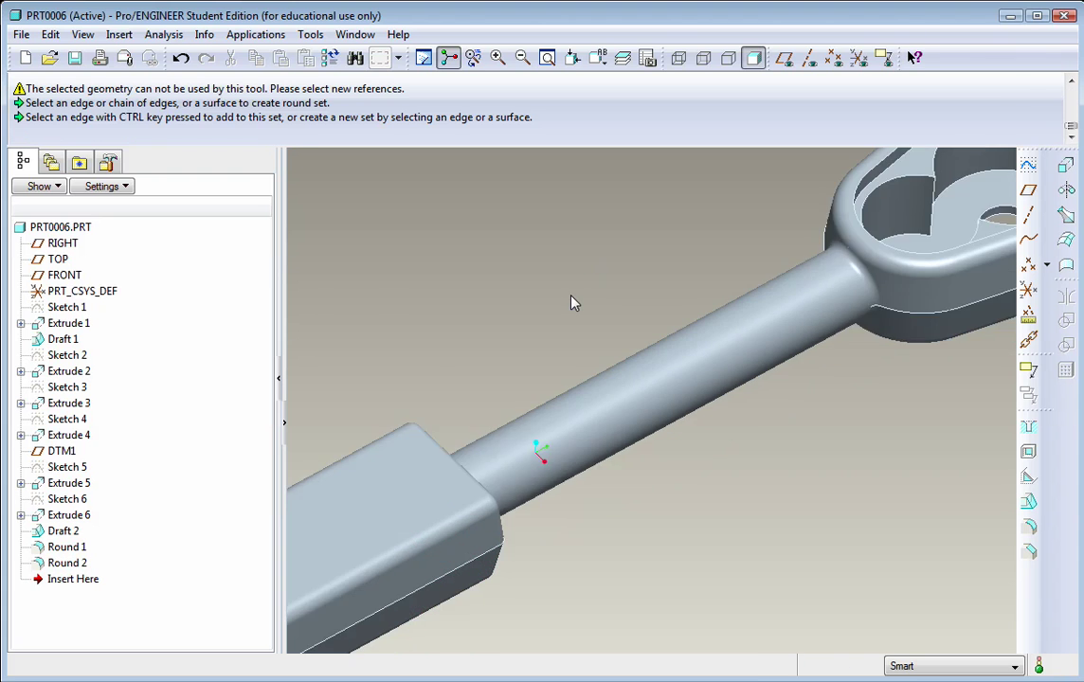
{"action": "scroll", "coordinate": [571, 303], "scroll_direction": "down", "scroll_amount": 5}
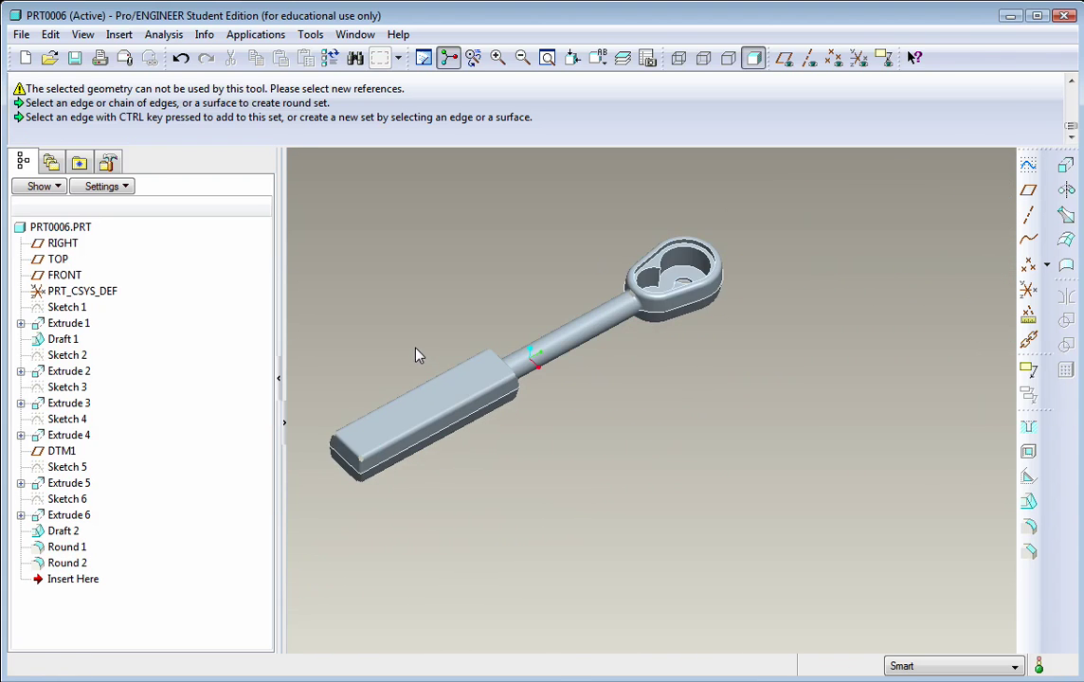
{"action": "middle_click_drag", "start_coordinate": [417, 356], "coordinate": [572, 328], "text": "ctrl"}
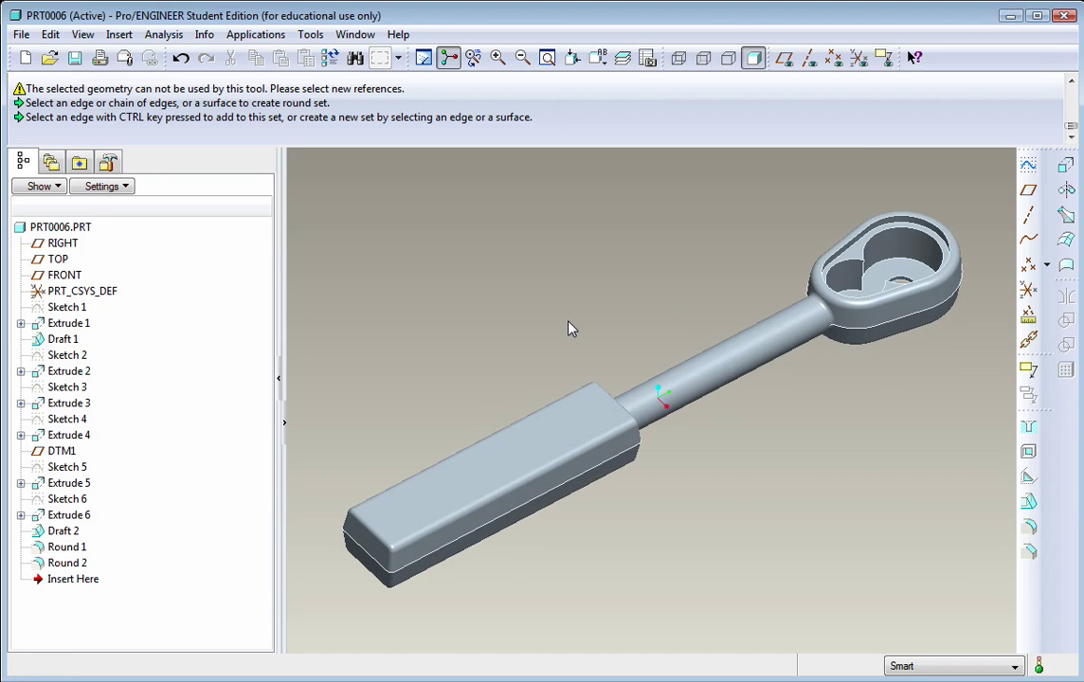